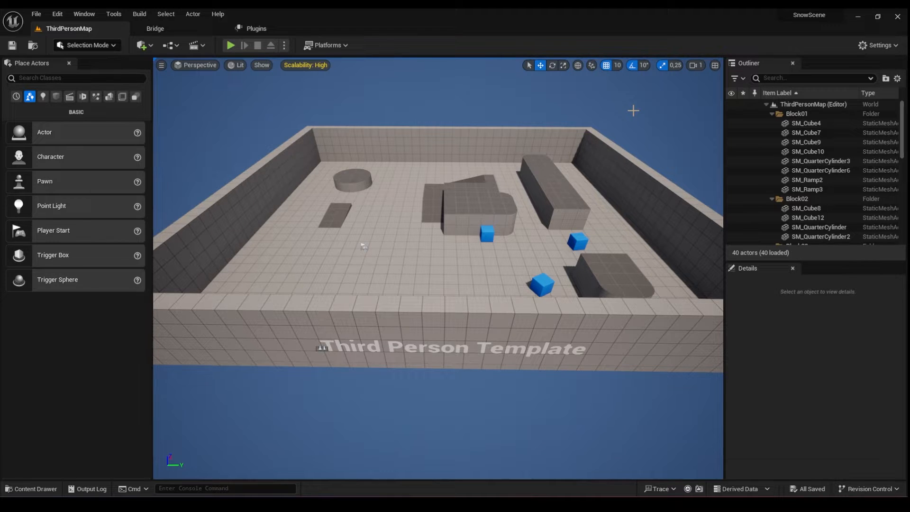
Step: Create a new level from the Basic template and delete its floor
left_click(37, 14)
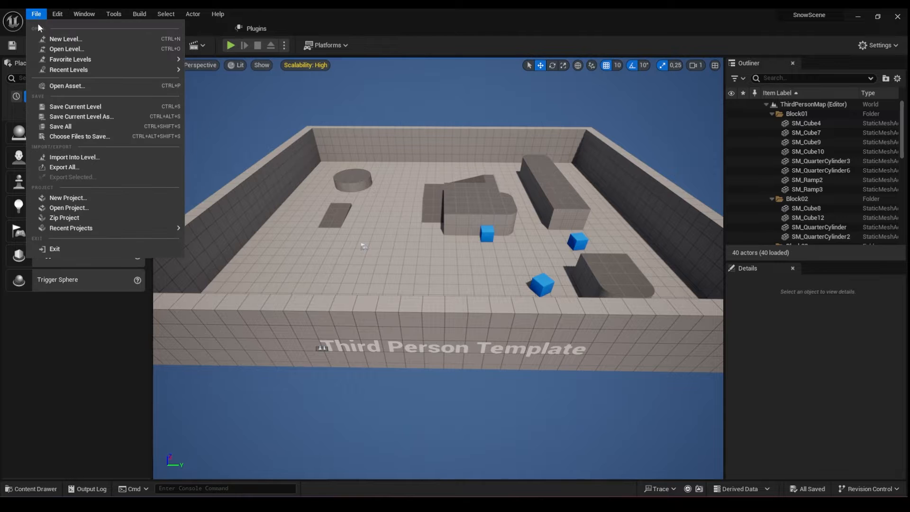
left_click(59, 39)
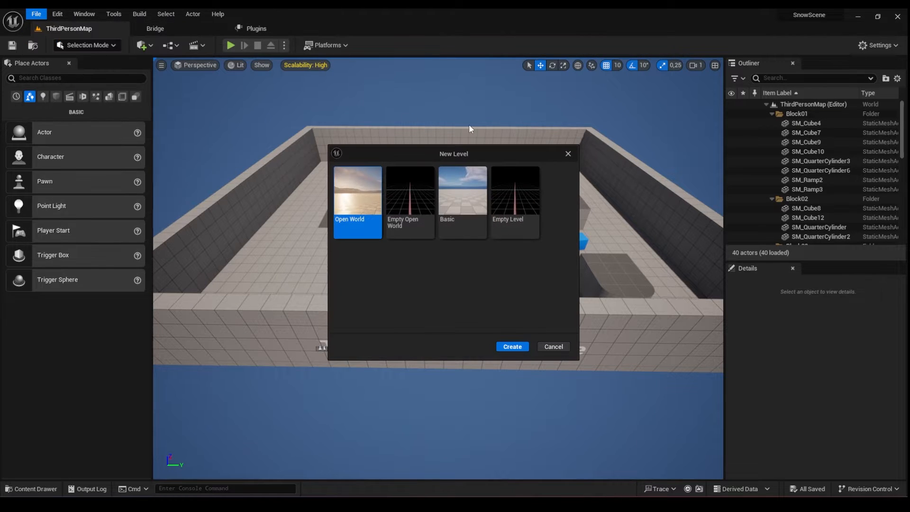
left_click(472, 189)
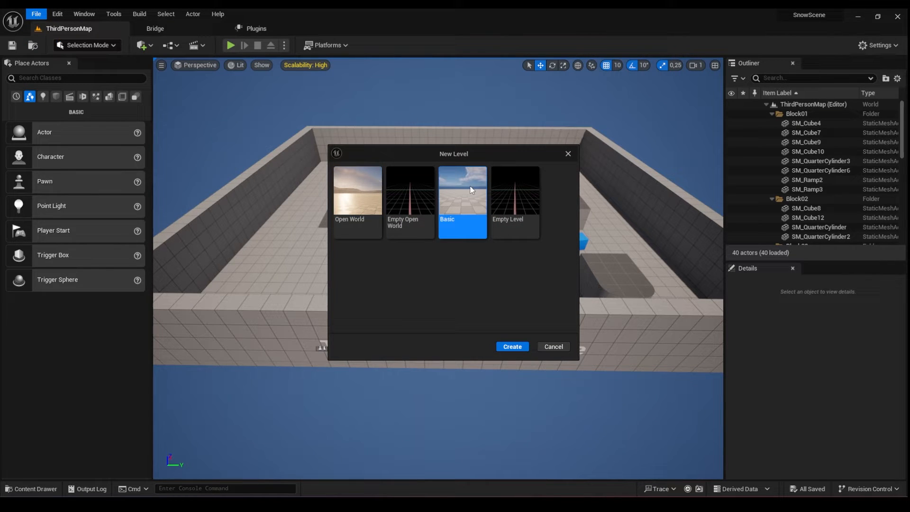
left_click(510, 347)
left_click(455, 327)
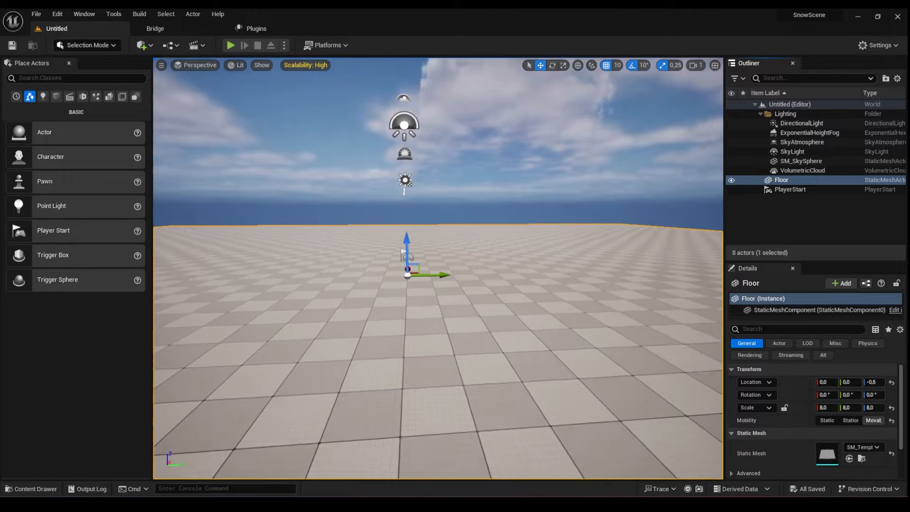
key("Delete")
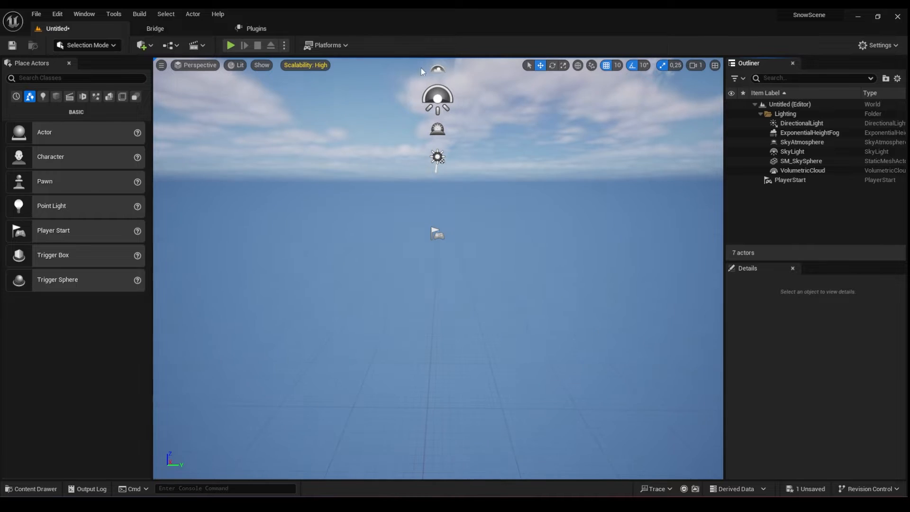
Step: In Landscape mode, set up a new landscape imported from file using the Surface heightmap from the SnowMountain folder
left_click(77, 44)
left_click(84, 67)
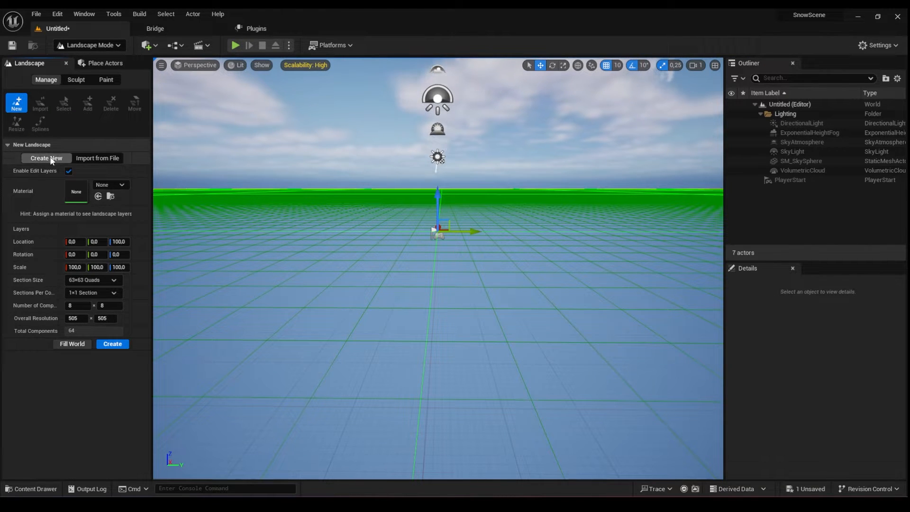
left_click(110, 158)
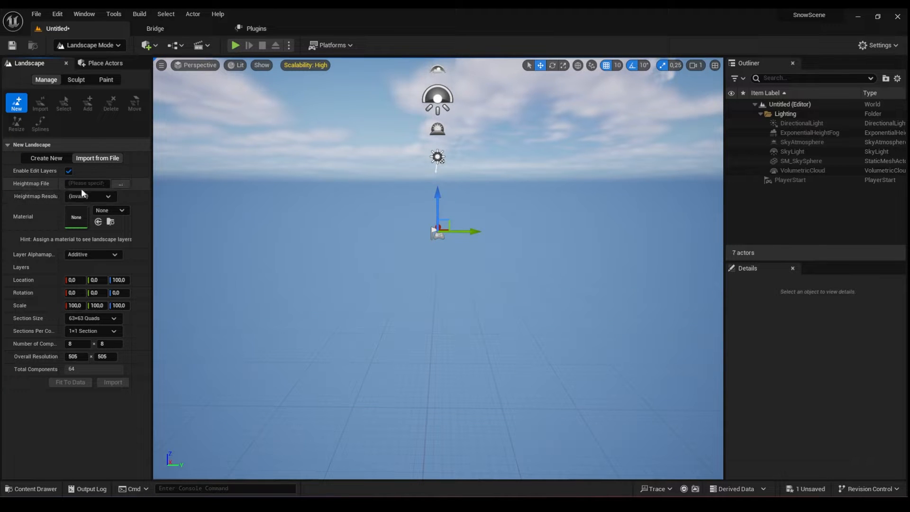
left_click(121, 184)
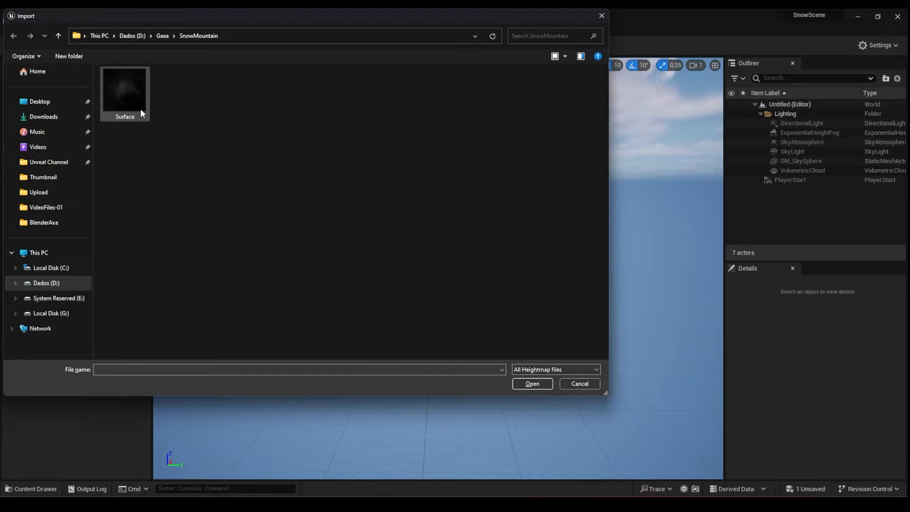
double_click(138, 114)
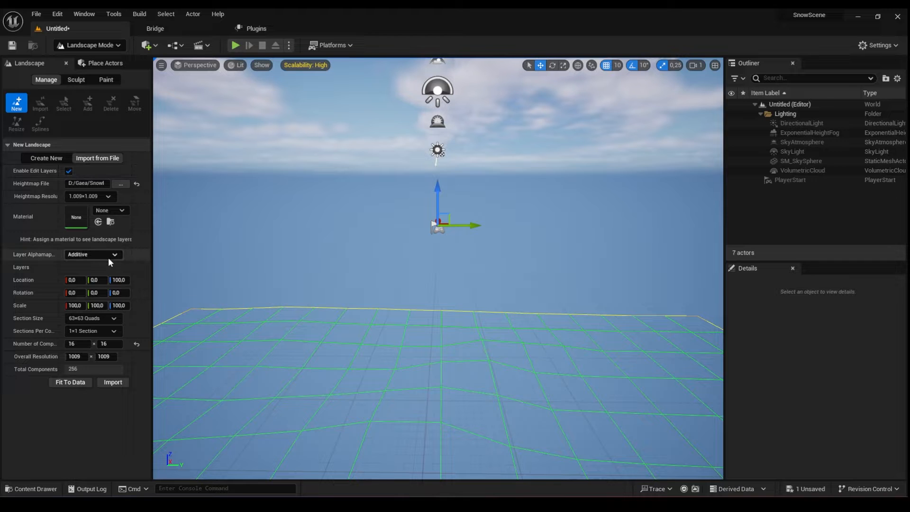
Step: Set the new landscape's X and Y scale to 21
left_click(74, 305)
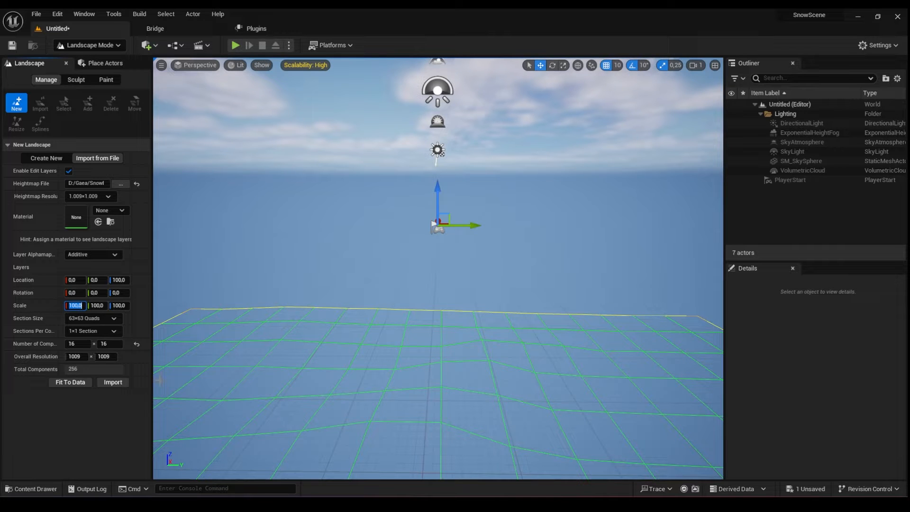
type("21")
key("Return")
Step: Set the new landscape's scale to 500 on all three axes
left_click(76, 305)
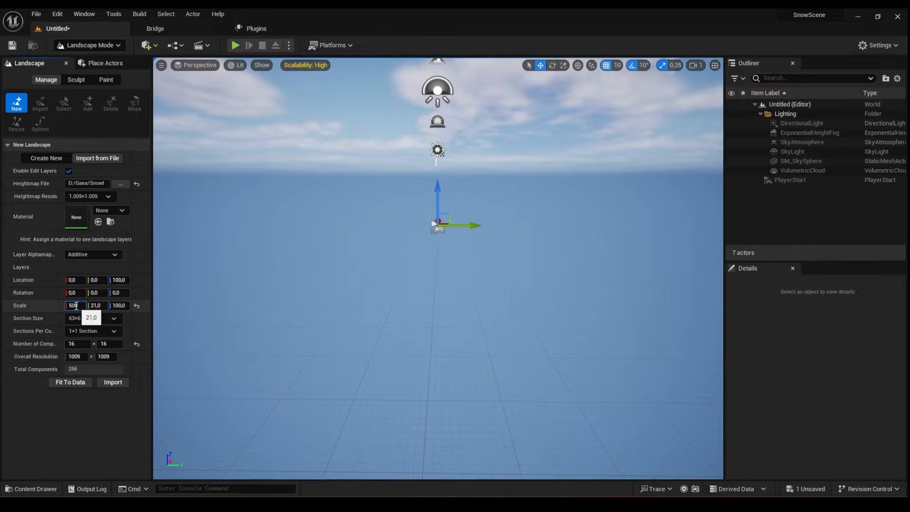
type("500")
key("Tab")
type("500")
key("Tab")
type("500")
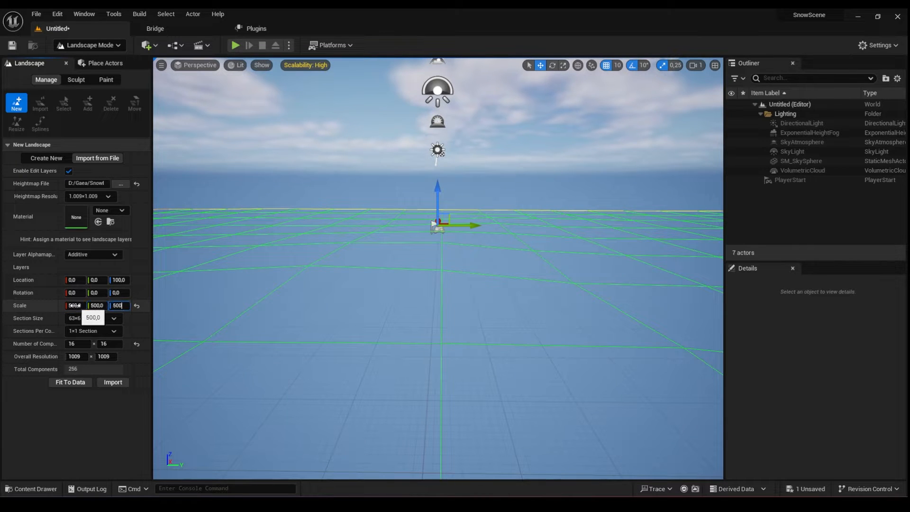
key("Return")
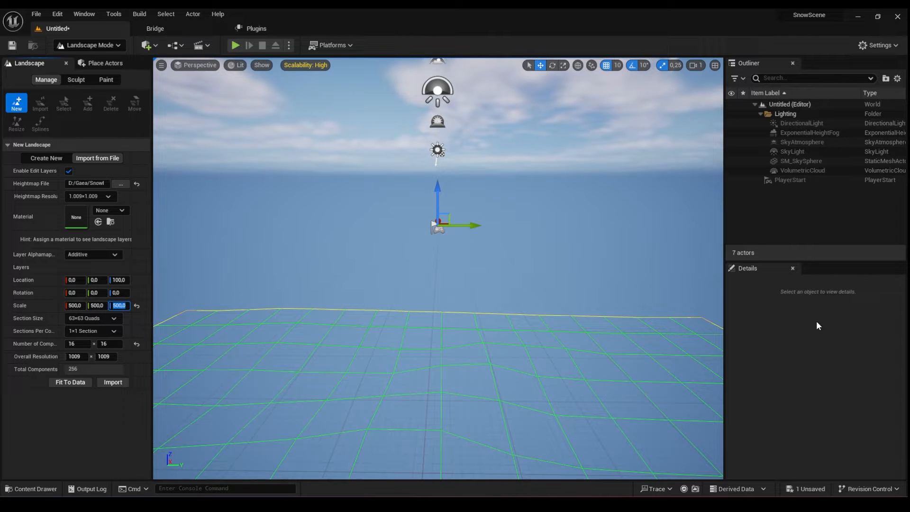
Step: Set the new landscape's scale to 20 on X, Y and Z, and import it into the level
left_click(78, 305)
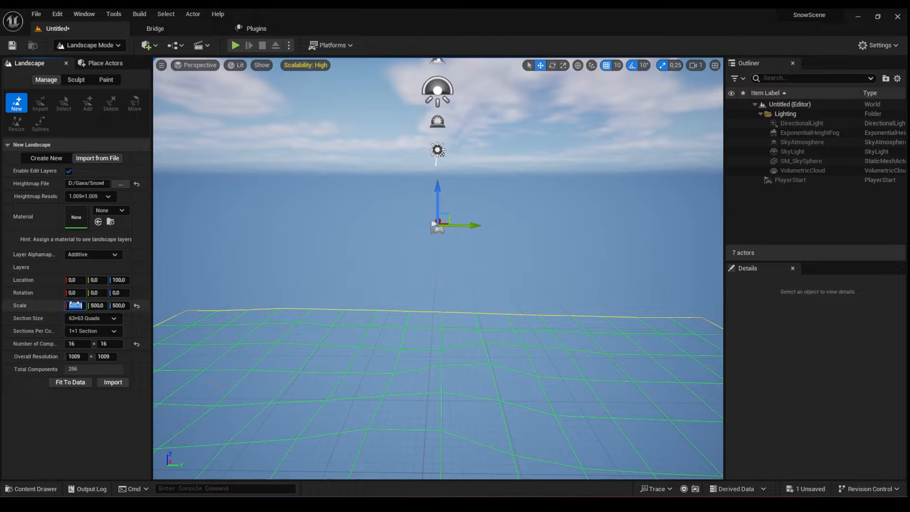
type("2")
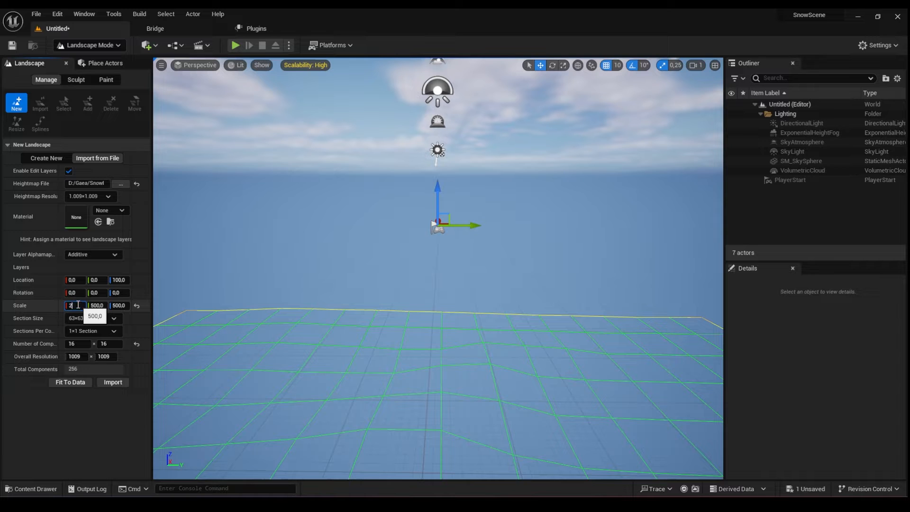
type("0")
key("Tab")
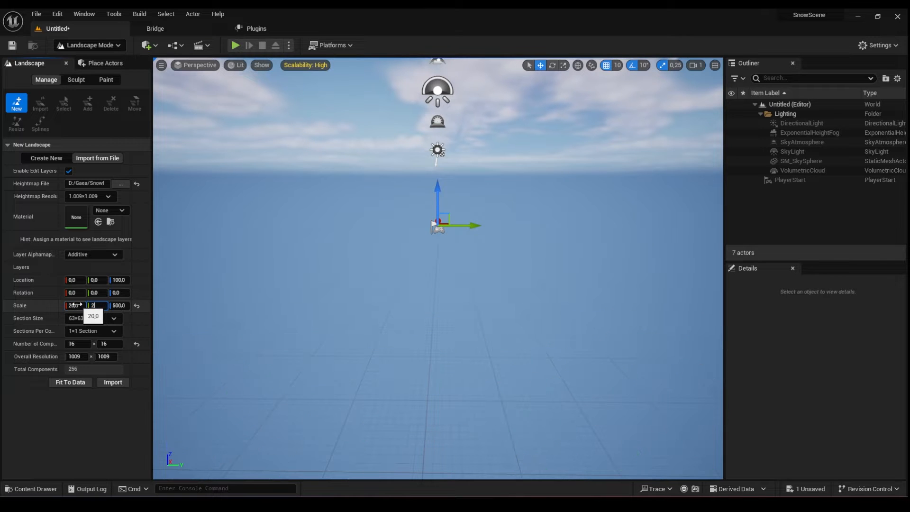
type("20")
key("Tab")
type("20")
key("Return")
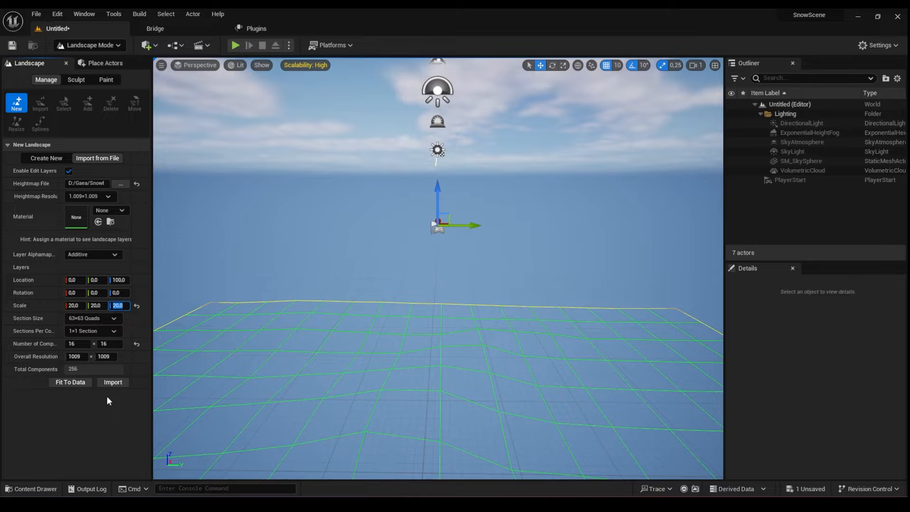
left_click(113, 382)
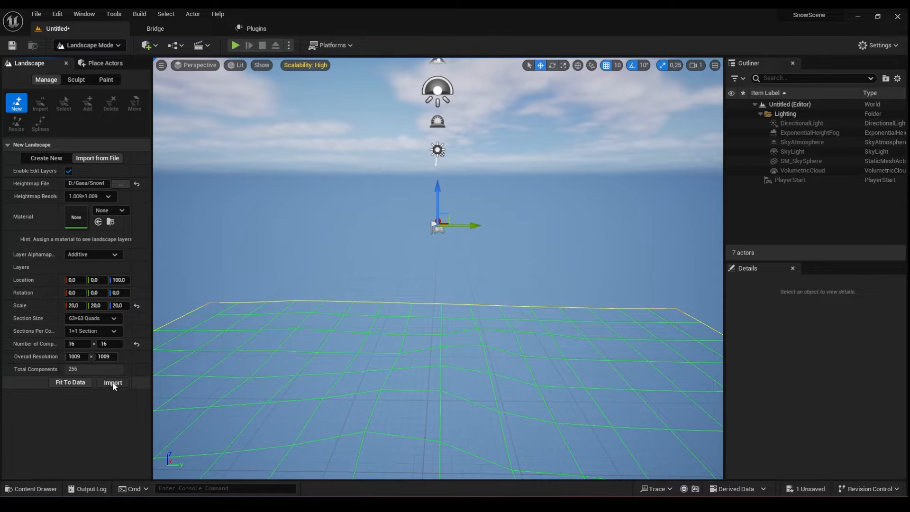
mouse_move(396, 379)
right_mouse_down()
mouse_move(369, 374)
mouse_move(417, 381)
mouse_move(450, 372)
right_mouse_up()
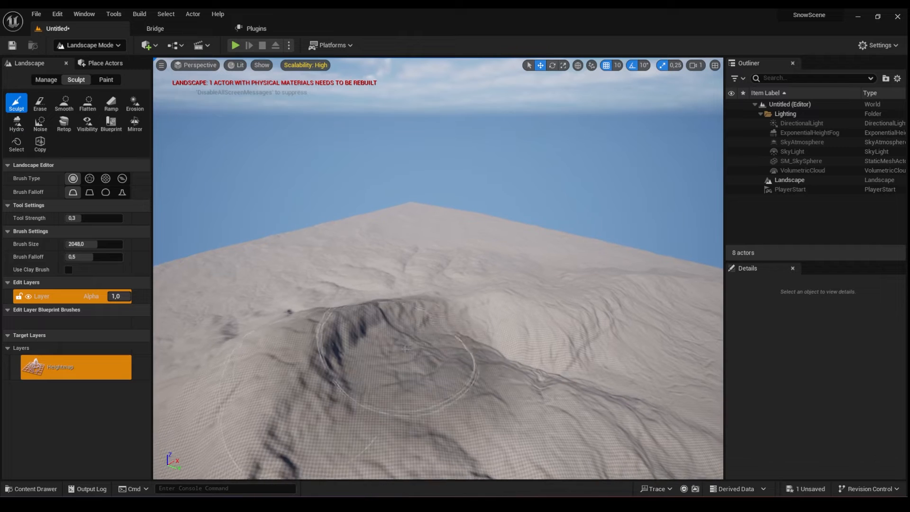
Step: Return to Selection mode, select the imported landscape and raise it to a Z location of about 4630
left_click(79, 46)
left_click(81, 59)
key("s")
right_click_drag(427, 265, 427, 287)
left_click(297, 253)
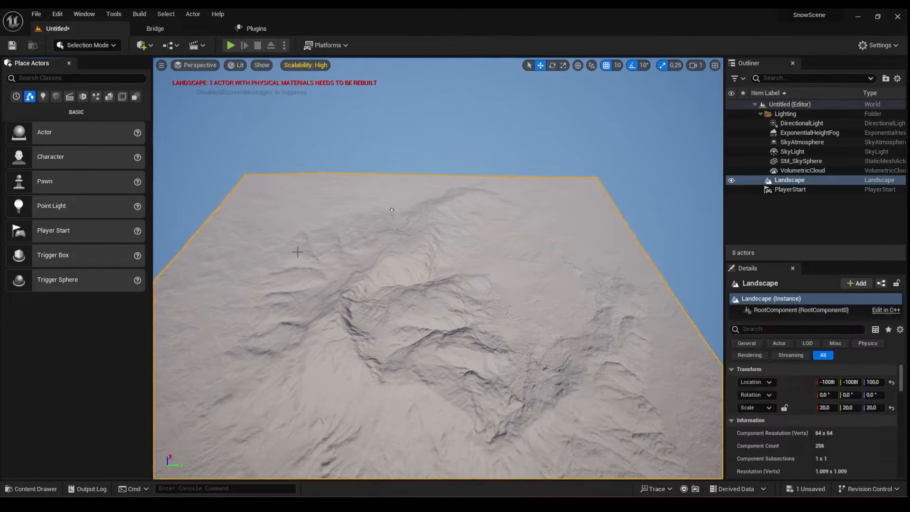
mouse_move(297, 253)
right_mouse_down()
mouse_move(287, 230)
mouse_move(291, 236)
right_mouse_up()
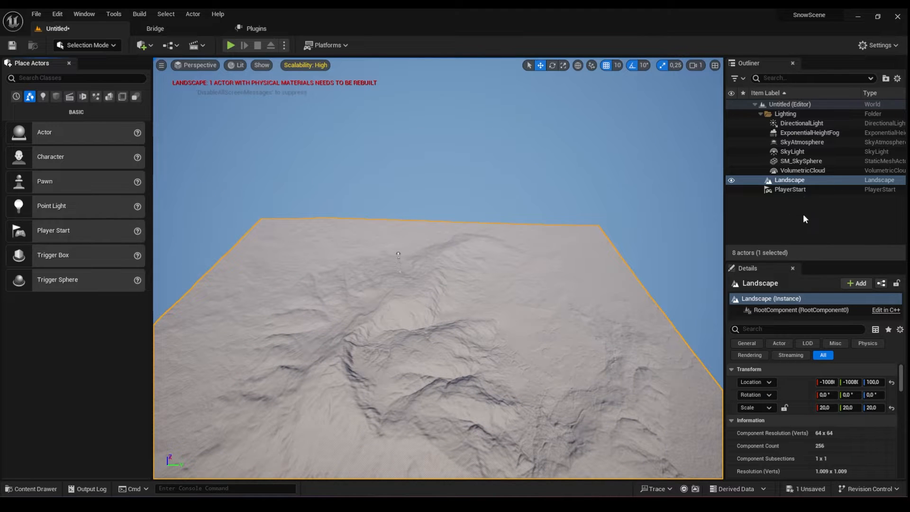
right_click_drag(504, 274, 369, 258)
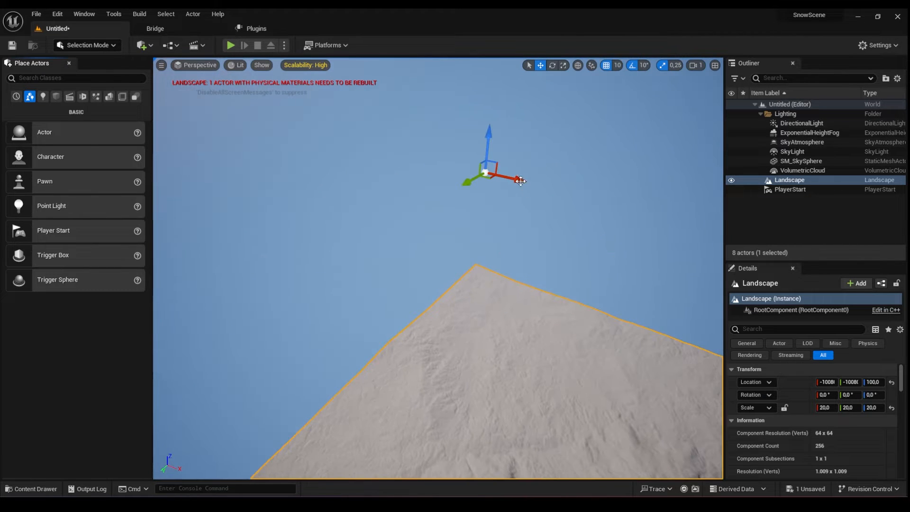
left_click_drag(488, 142, 490, 72)
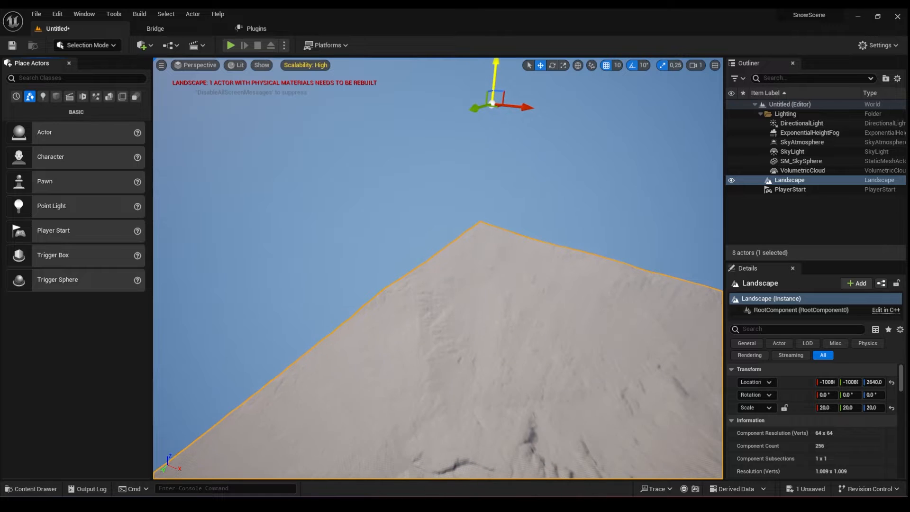
right_click_drag(517, 274, 563, 223)
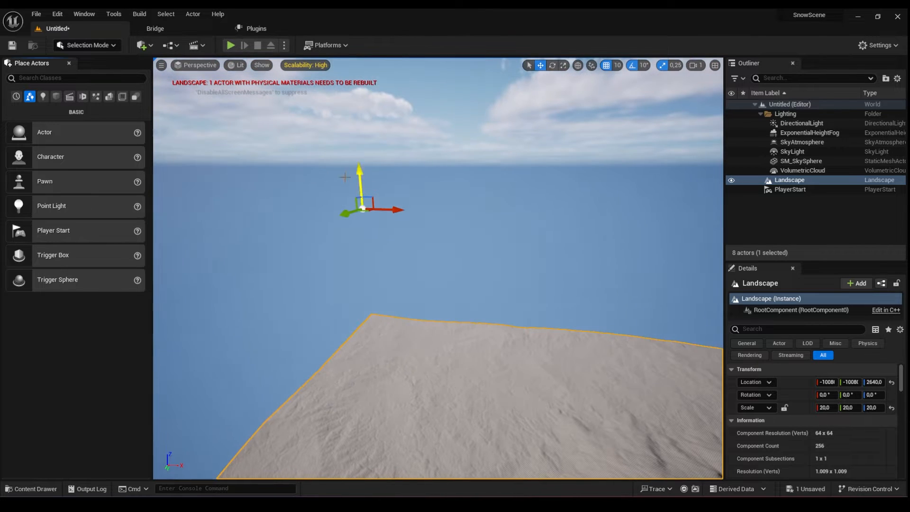
right_click_drag(426, 265, 573, 275)
Step: Reset the PlayerStart's location to 0, 0, 0 and lower the landscape slightly toward it
left_click(790, 190)
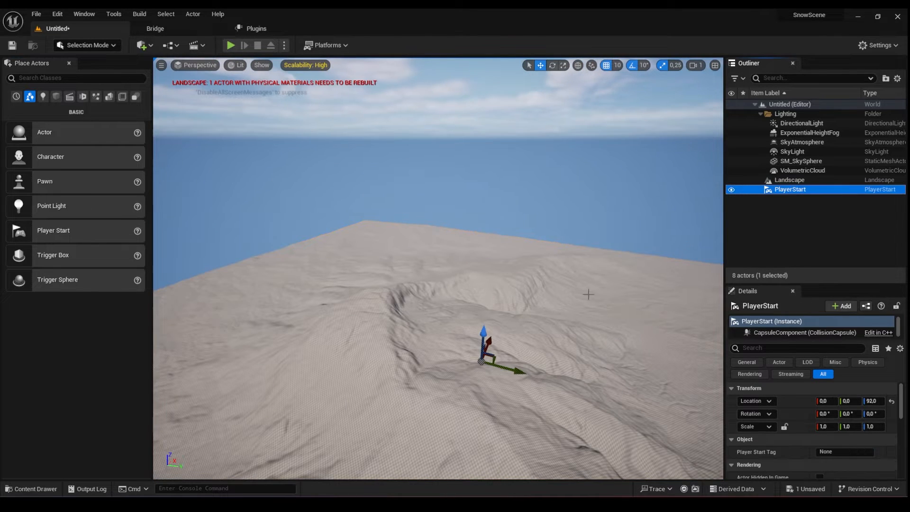
left_click(694, 272)
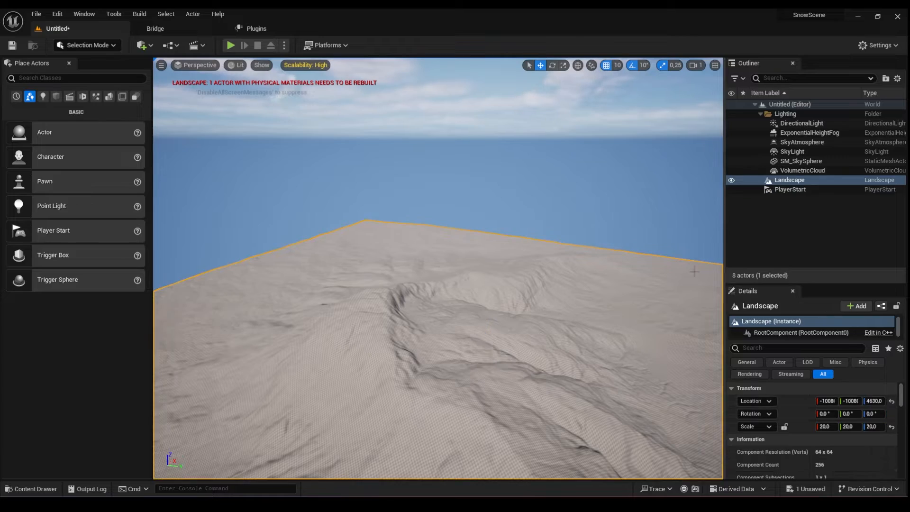
left_click(779, 191)
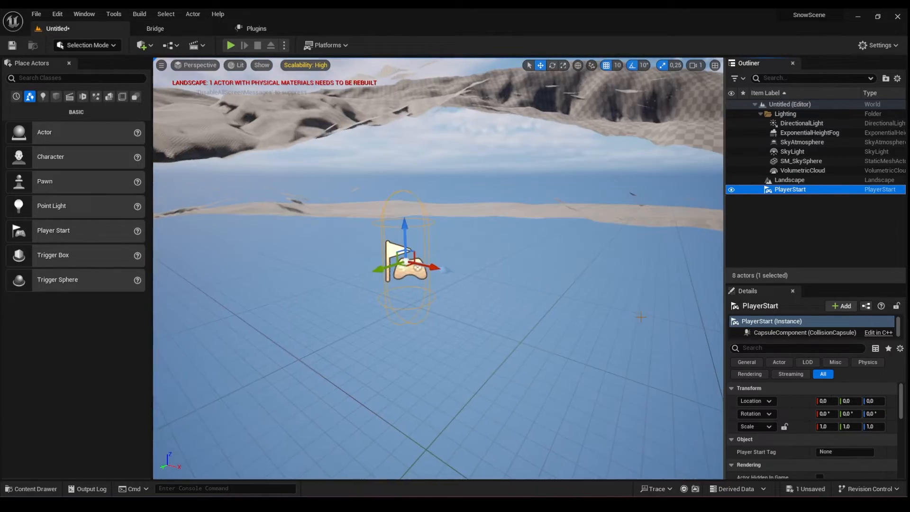
left_click(773, 182)
mouse_move(521, 265)
right_mouse_down()
mouse_move(545, 294)
mouse_move(535, 266)
right_mouse_up()
left_click_drag(399, 124, 399, 132)
double_click(790, 189)
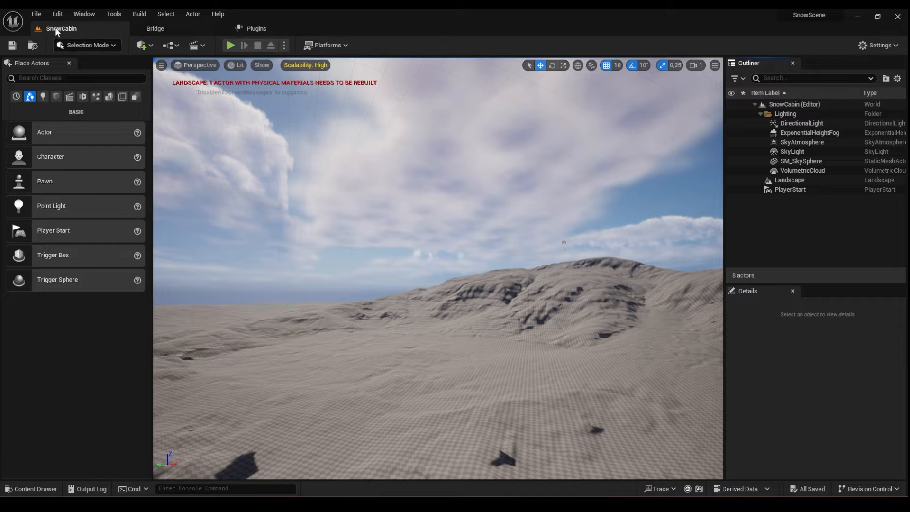
Step: Find the water plugins in the plugin manager and enable both Water and Water Extras, accepting their experimental status
left_click(58, 13)
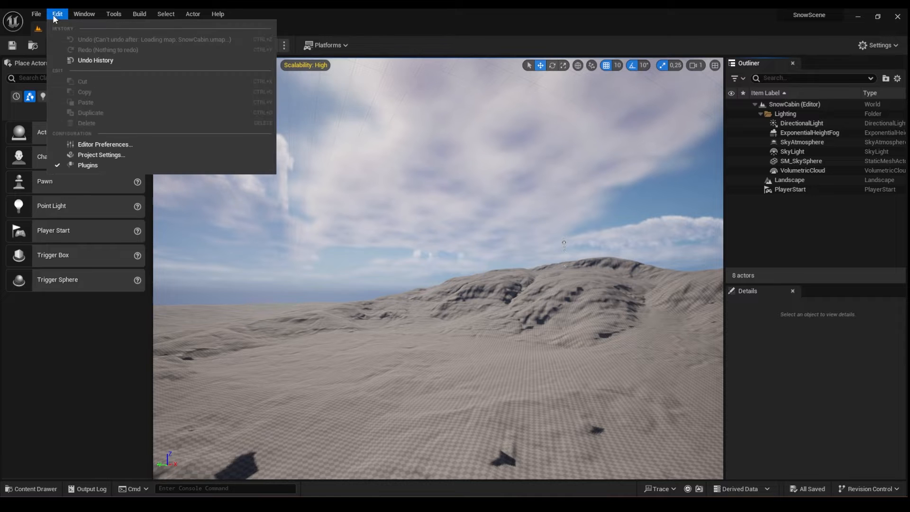
left_click(88, 165)
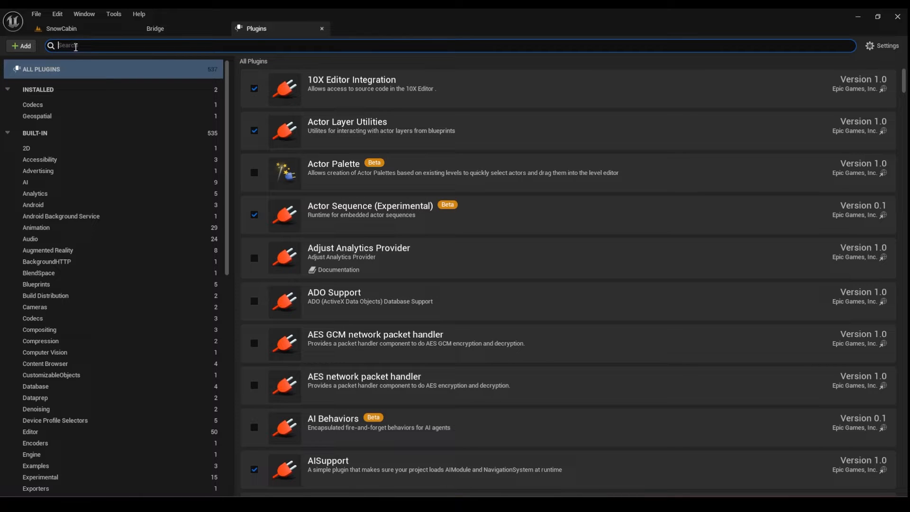
type("water")
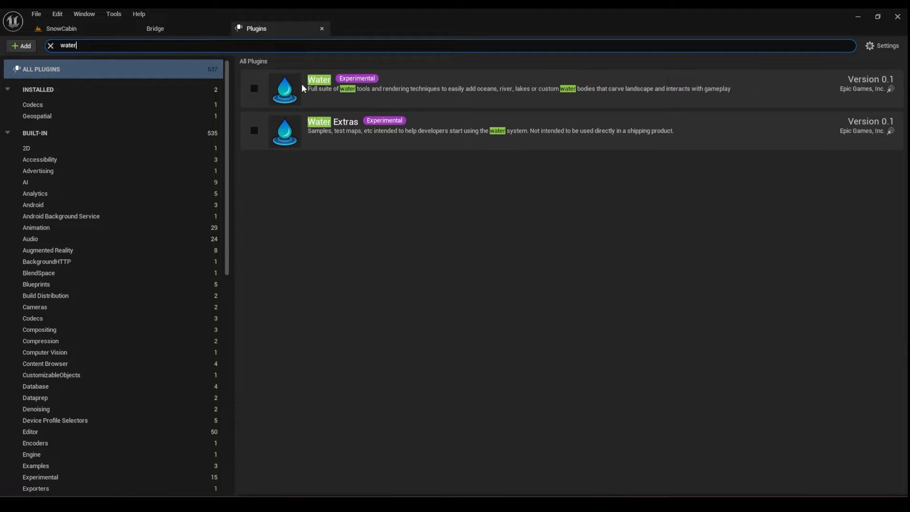
left_click(253, 89)
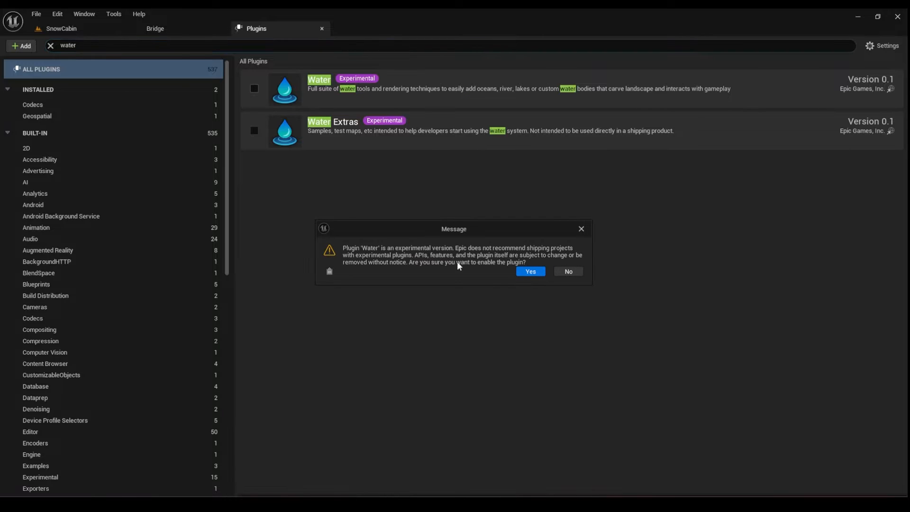
left_click(523, 272)
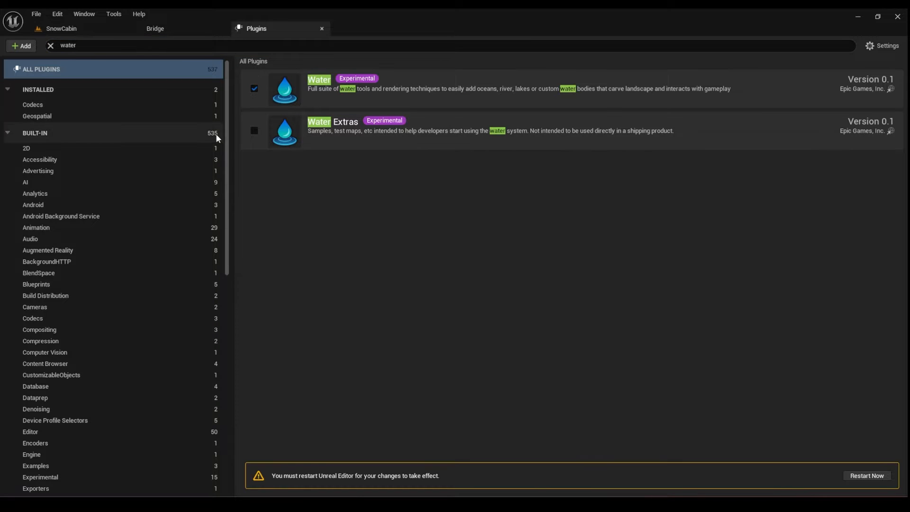
left_click(253, 132)
left_click(524, 271)
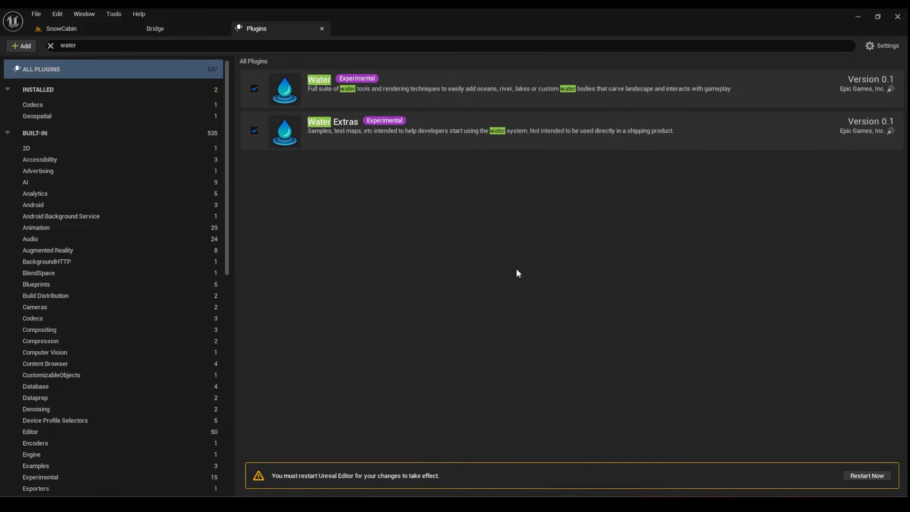
left_click(236, 44)
left_click(236, 44)
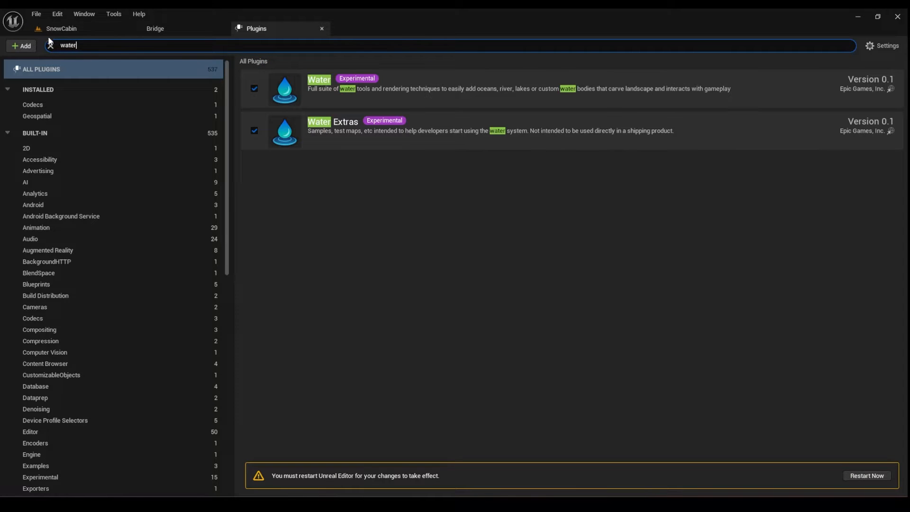
Step: Find the movie render plugins and enable both Movie Render Queue and Movie Render Queue Additional Render Passes, accepting the latter's beta status
left_click_drag(74, 45, 37, 47)
type("movi")
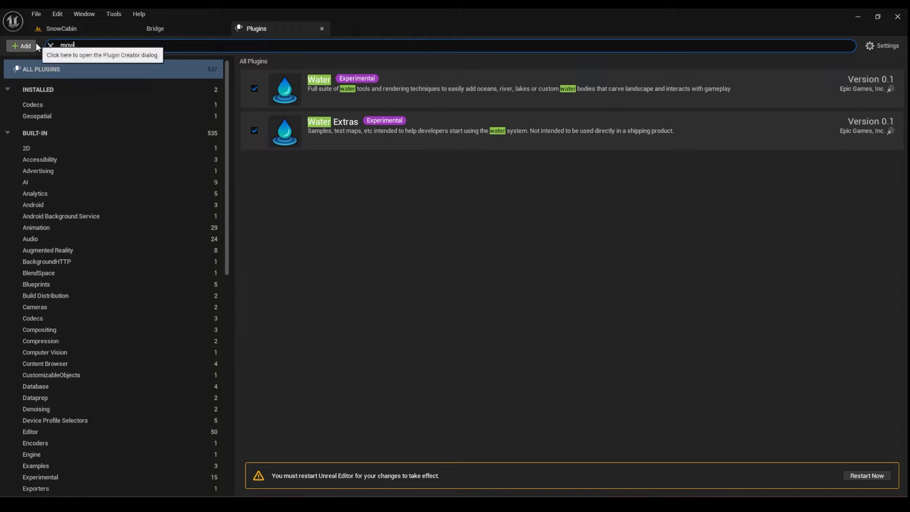
type("e render")
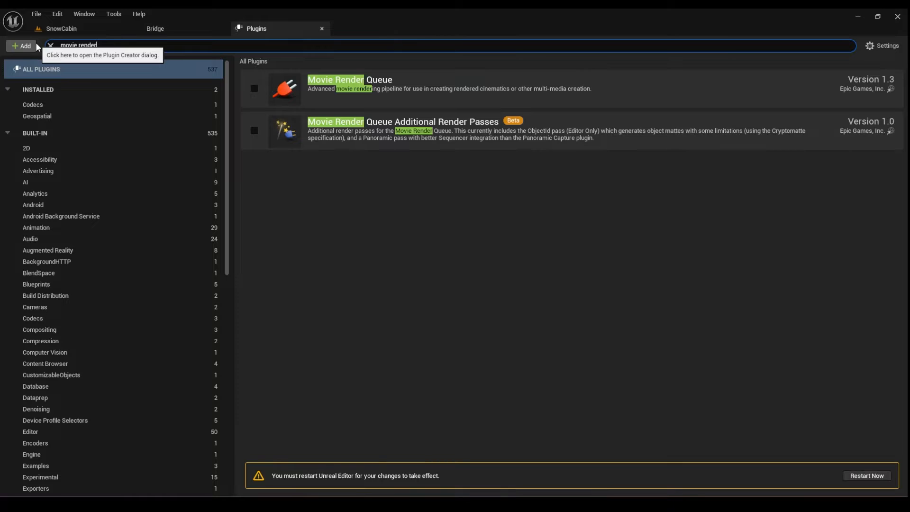
left_click(254, 88)
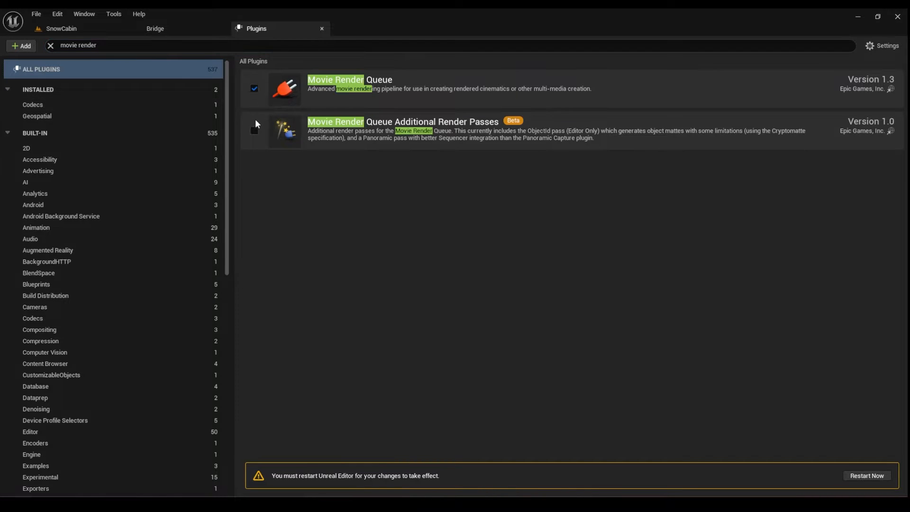
left_click(255, 130)
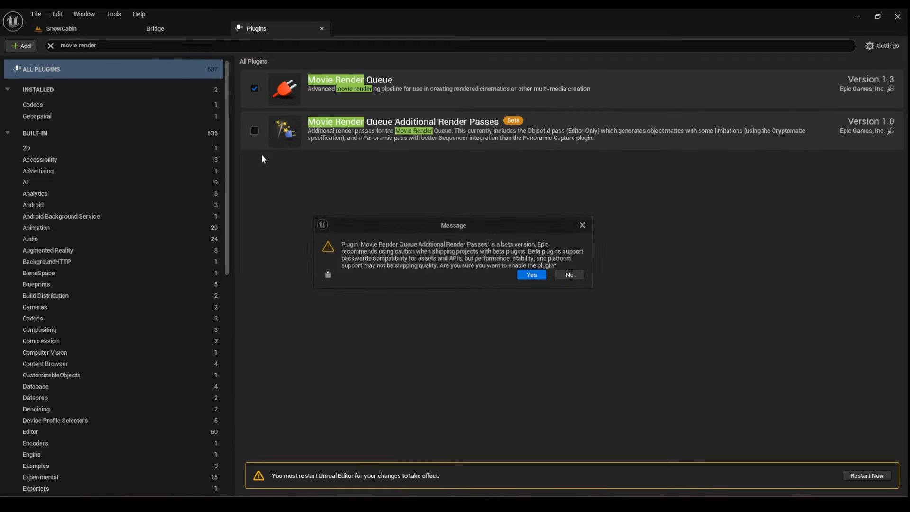
left_click(531, 275)
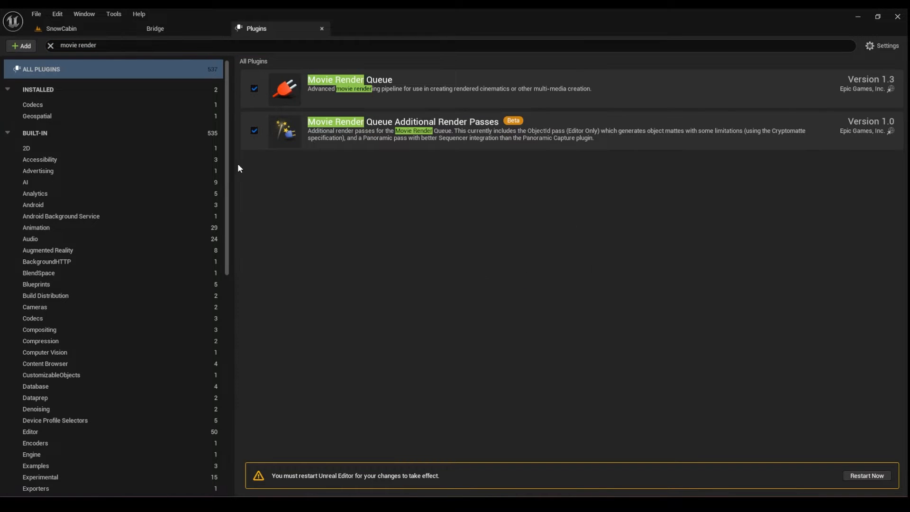
Step: Restart the editor, add the missing Water Body Collision profile entry to DefaultEngine.ini, and close the message log
left_click(866, 476)
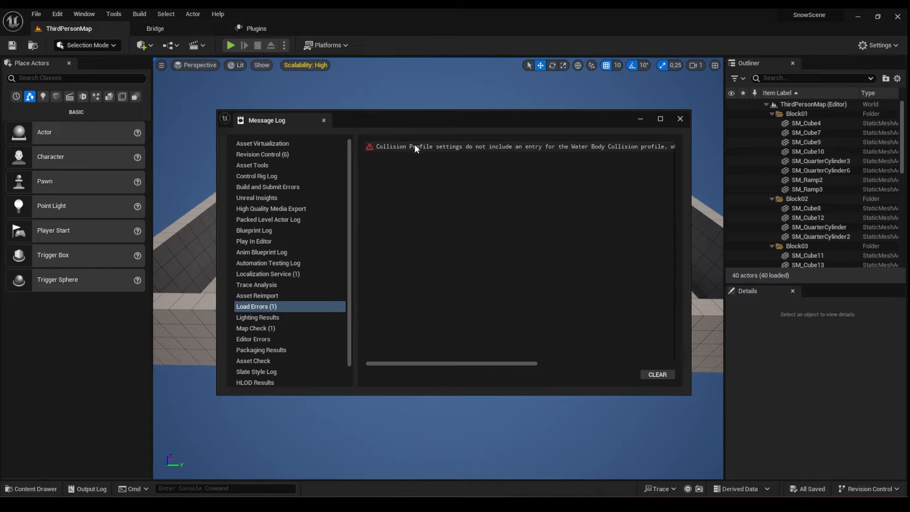
left_click_drag(425, 360, 567, 371)
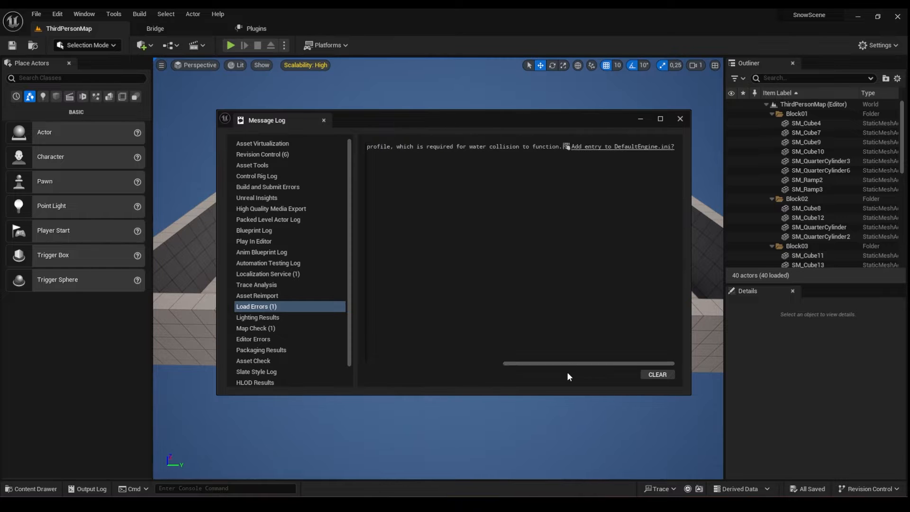
left_click(583, 148)
left_click(679, 119)
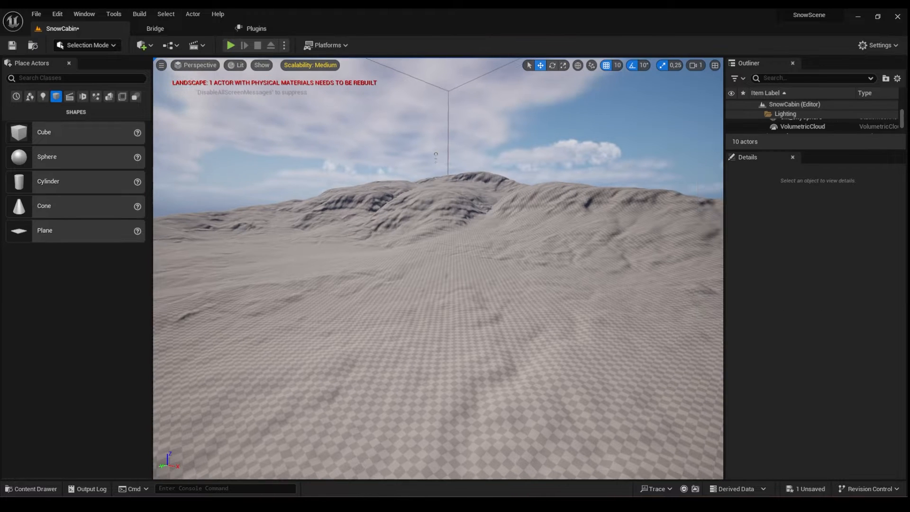
Step: Place a cube scaled 4, 5, 3 below the mountain, rotate it to about 80° on Z, and position it near X 3040, Y 5950
right_click_drag(437, 268, 320, 189)
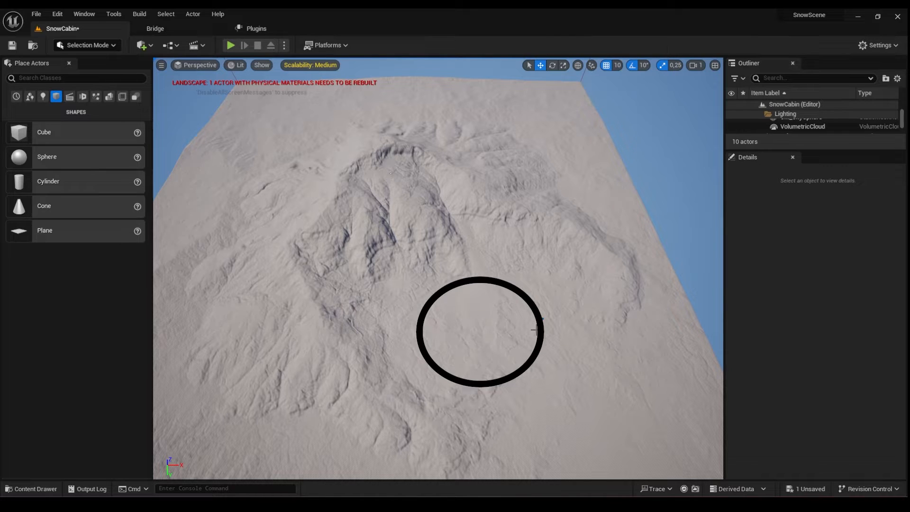
scroll(473, 333, "down", 8)
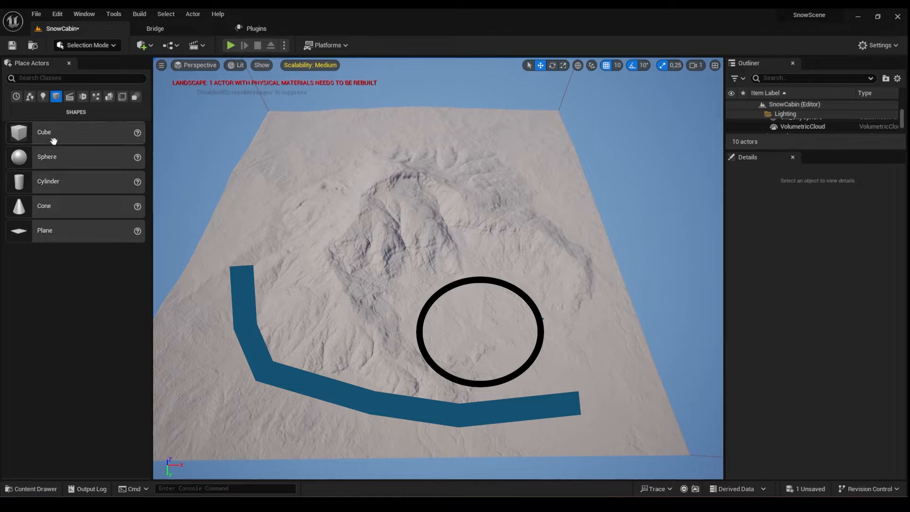
mouse_move(44, 132)
left_mouse_down()
mouse_move(408, 318)
mouse_move(478, 318)
mouse_move(454, 350)
left_mouse_up()
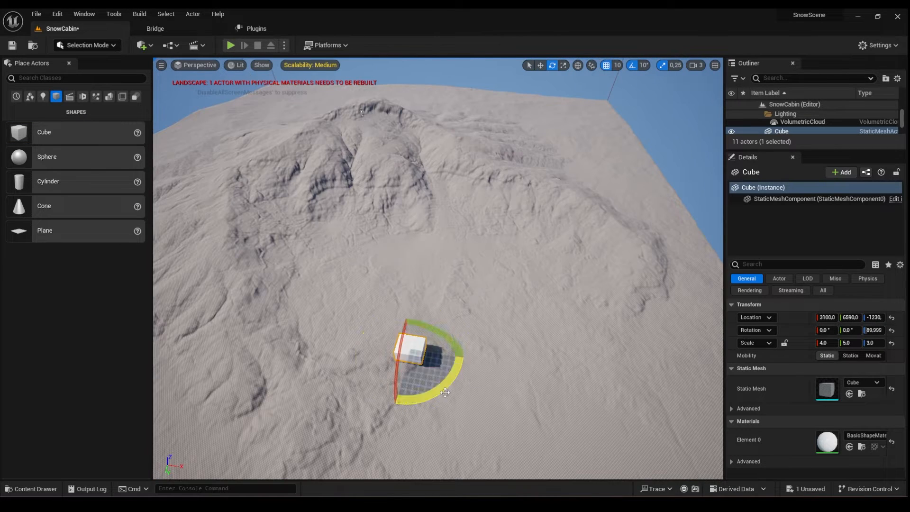
key("w")
left_click_drag(420, 365, 429, 383)
right_click_drag(429, 383, 455, 374)
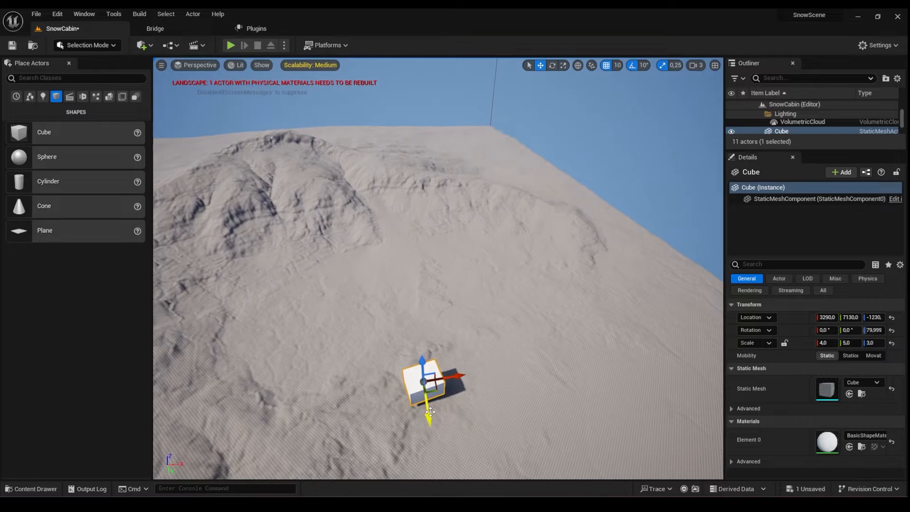
left_click_drag(427, 404, 414, 345)
right_click_drag(273, 92, 272, 90)
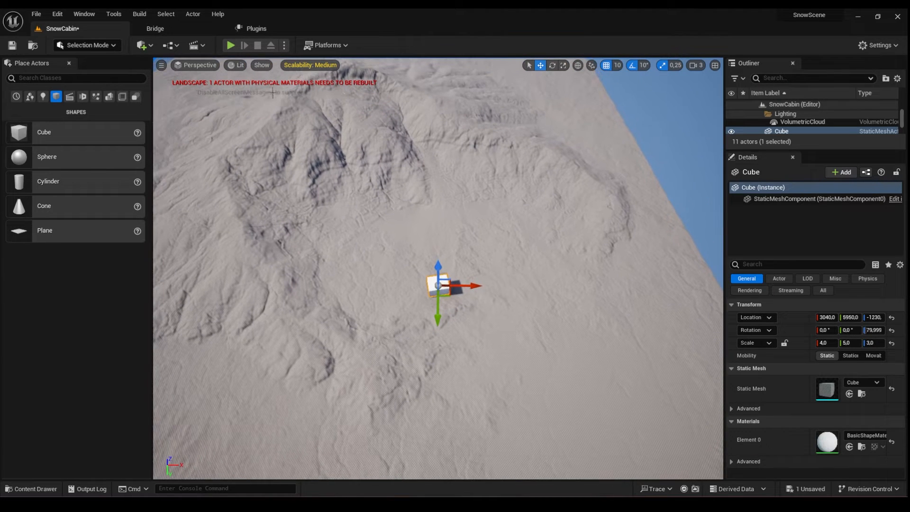
Step: Find the water actors and place a Water Body River on the landscape in front of the mountain, near X -1820, Y 7600
left_click(140, 46)
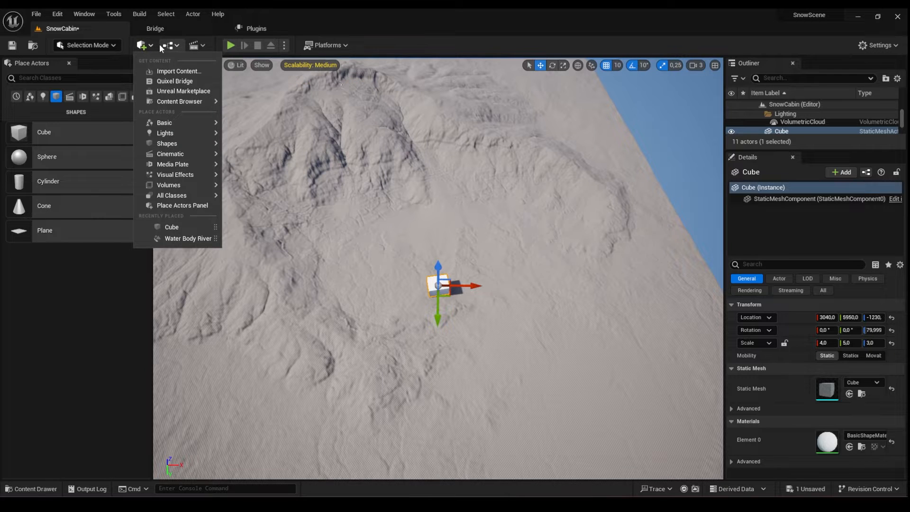
type("qwa")
key("Caps_Lock")
key("BackSpace")
key("BackSpace")
key("BackSpace")
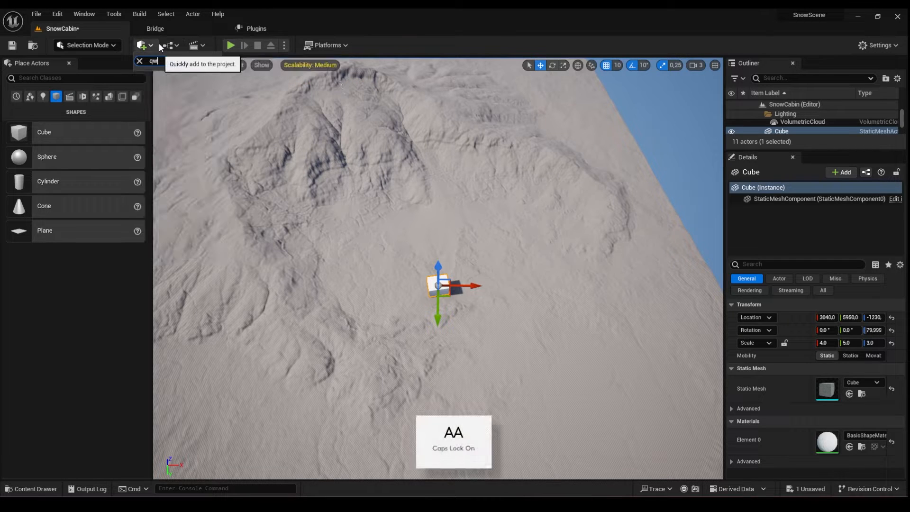
type("WATER")
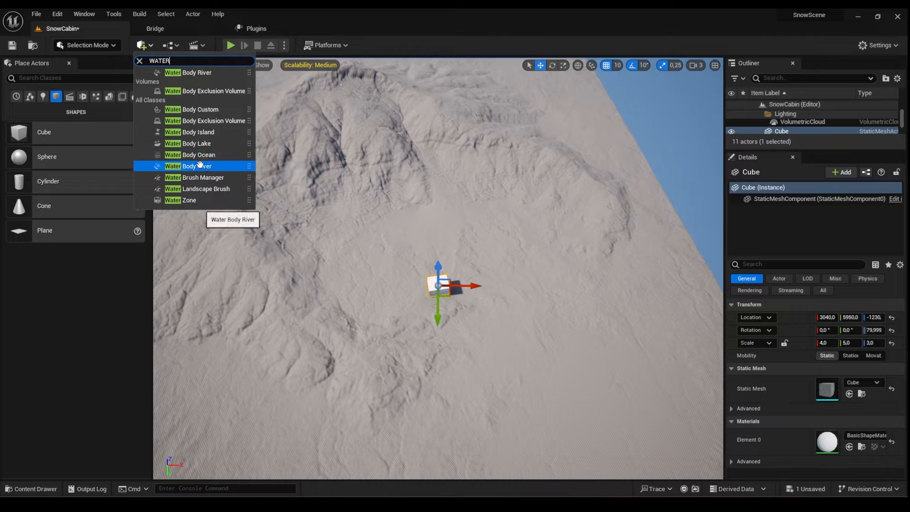
left_click_drag(187, 168, 173, 333)
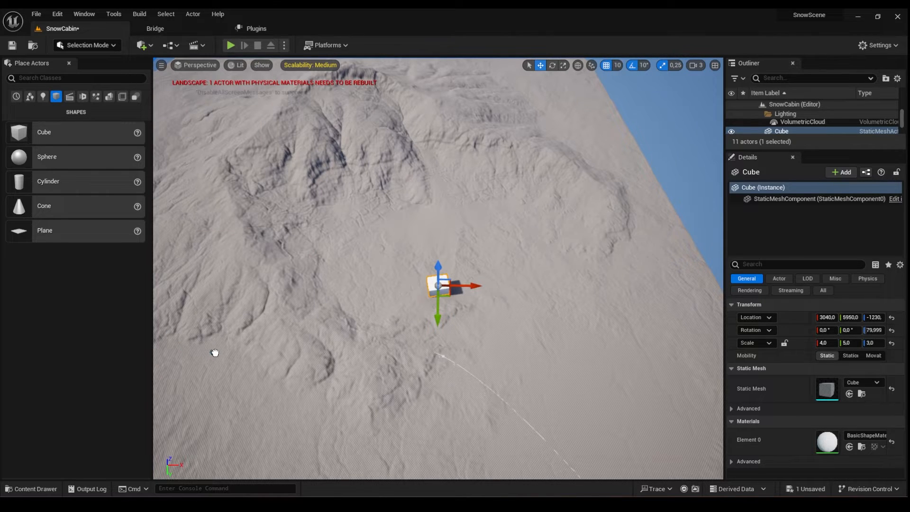
left_click_drag(216, 353, 213, 352)
Step: Pull the river's overhanging end point back onto the landscape and extend the spline toward the landscape's edge
right_click_drag(214, 352, 301, 283)
key("w")
key("s")
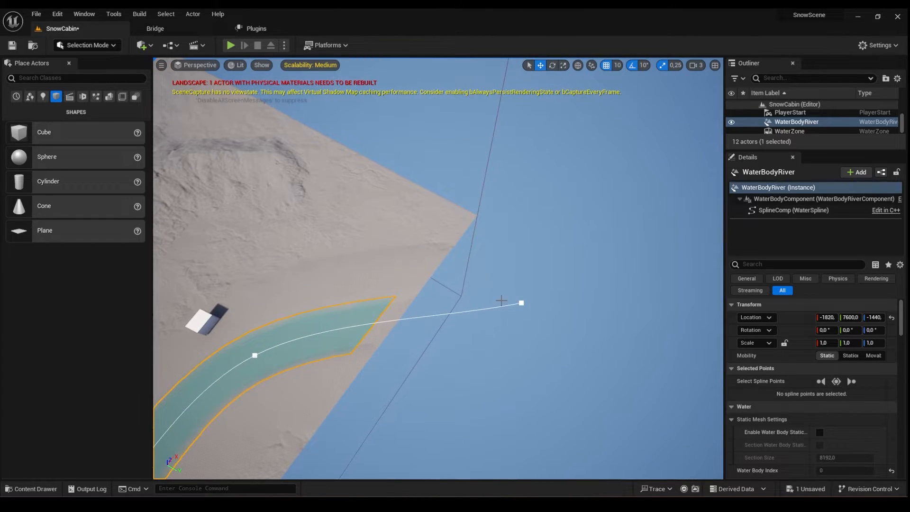
right_click_drag(501, 301, 479, 289)
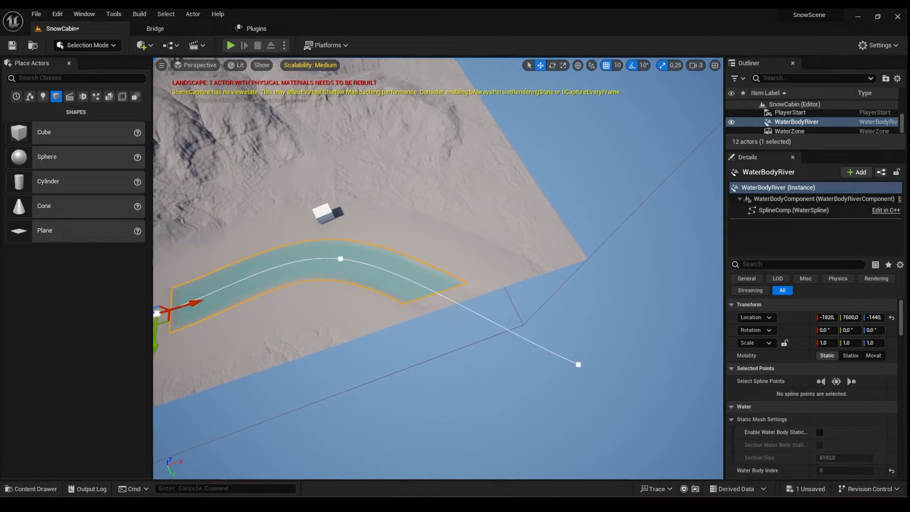
left_click(578, 364)
left_click_drag(578, 364, 530, 235)
left_click(528, 216)
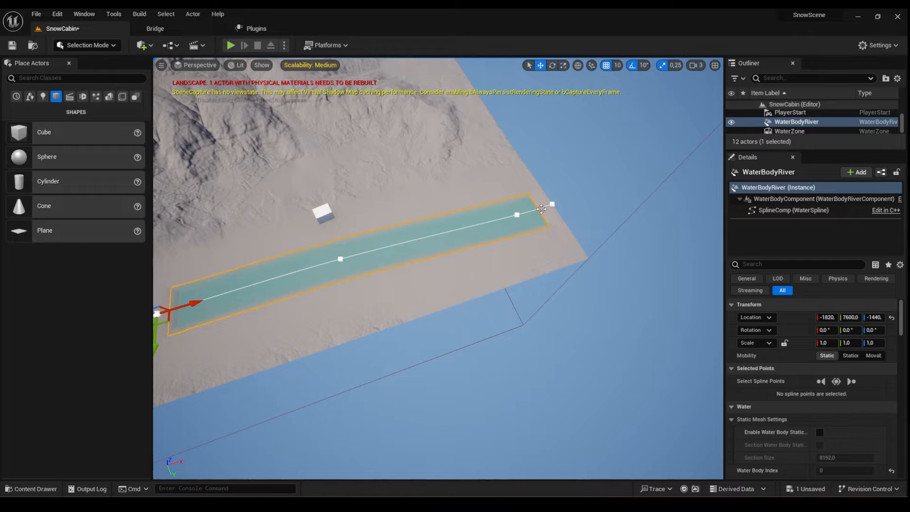
Step: Duplicate the river's spline points near its landscape-edge end to add further points back toward the middle of the river
left_click(516, 216)
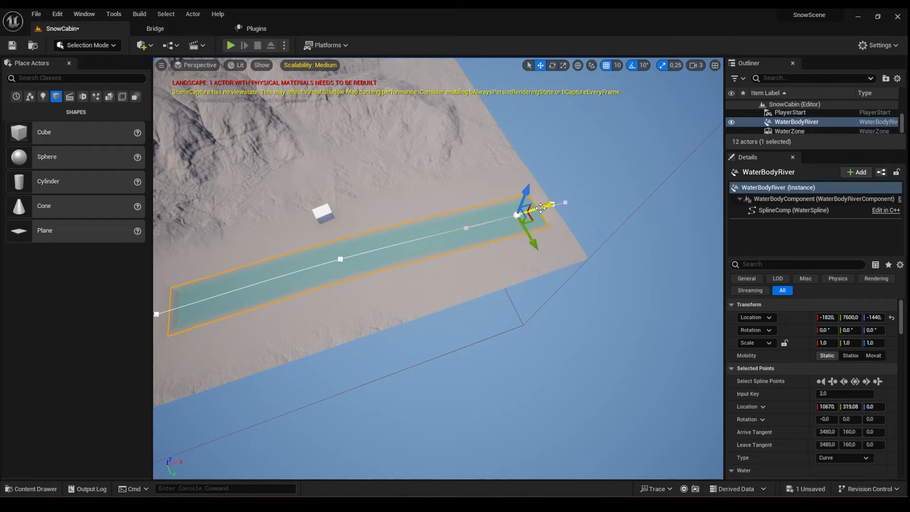
left_click_drag(541, 209, 449, 234, "alt")
left_click(516, 215)
left_click(464, 232)
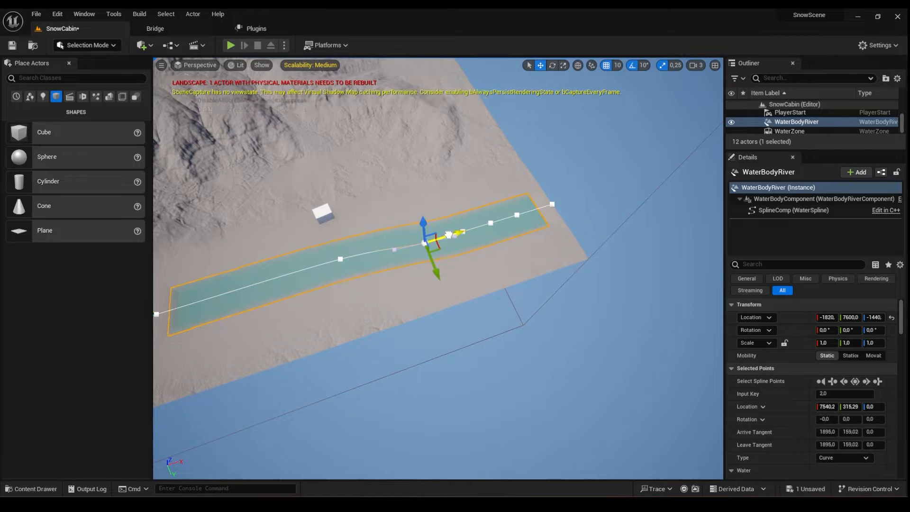
left_click(513, 327)
Step: Reshape the river's other end with additional spline points so that it curves around the mountain's flank
left_click(340, 259)
left_click_drag(432, 265, 363, 262)
left_click(236, 261)
left_click_drag(270, 259, 197, 257)
right_click_drag(332, 265, 265, 266)
left_click_drag(290, 219, 368, 126)
right_click_drag(540, 341, 588, 341)
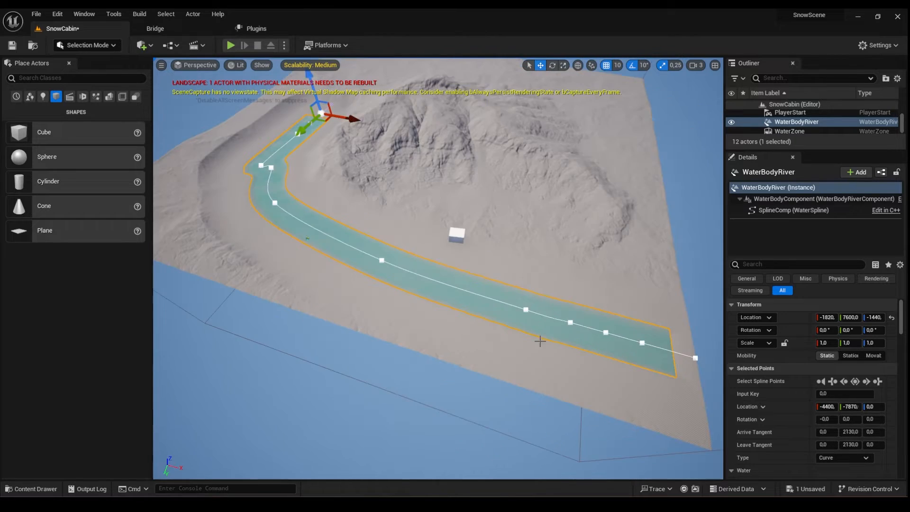
Step: Select the cube and lower it onto the ground beside the river, to a Z location of about -1300
left_click(526, 309)
right_click_drag(531, 322, 502, 275)
left_click(427, 271)
left_click_drag(456, 275, 482, 276)
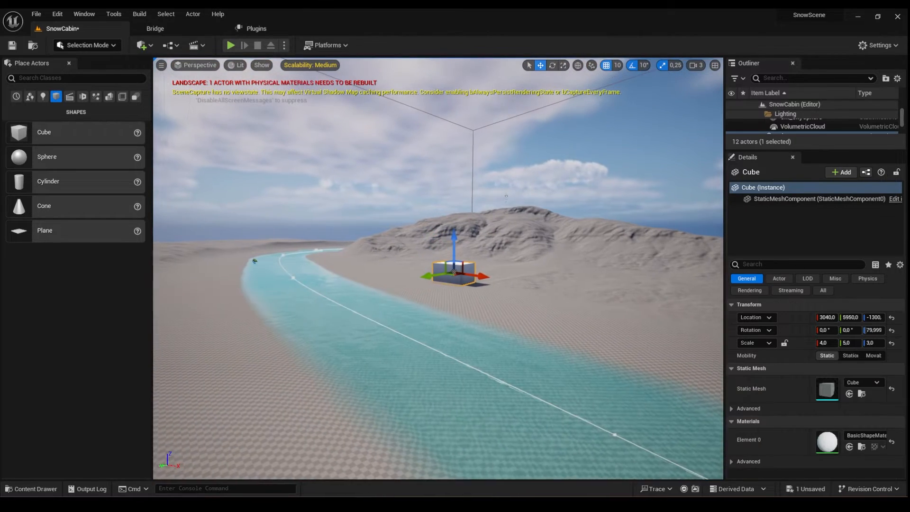
key("d")
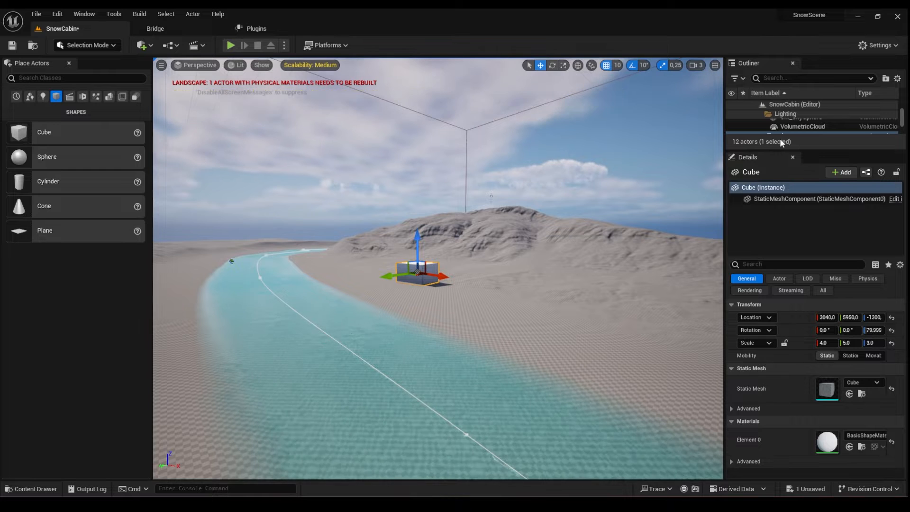
Step: Select WaterBodyRiver, filter its details for water properties, and set the nearest spline point's depth to 300
left_click_drag(801, 150, 794, 228)
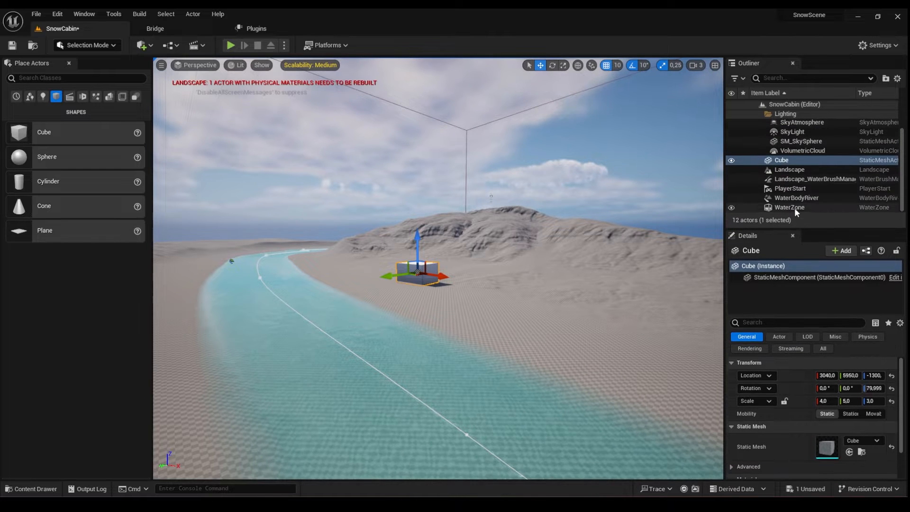
left_click(792, 198)
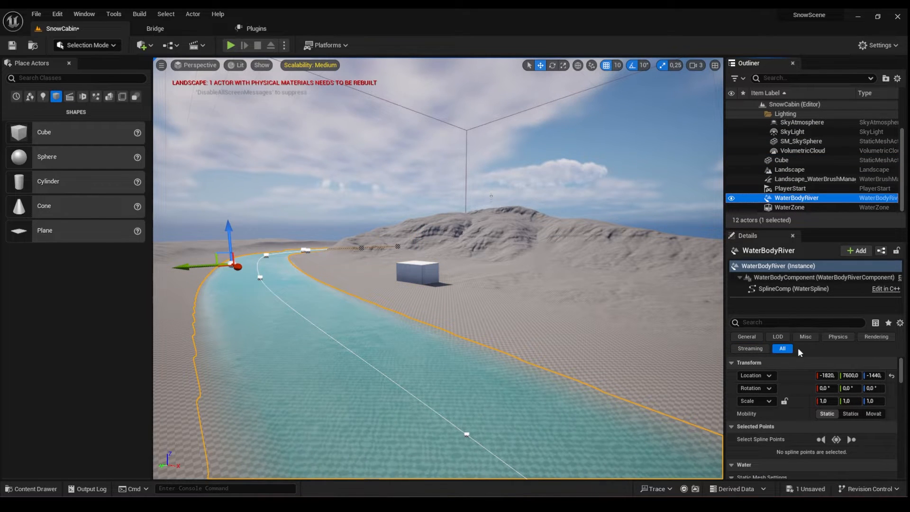
left_click(466, 435)
left_click(770, 323)
type("W")
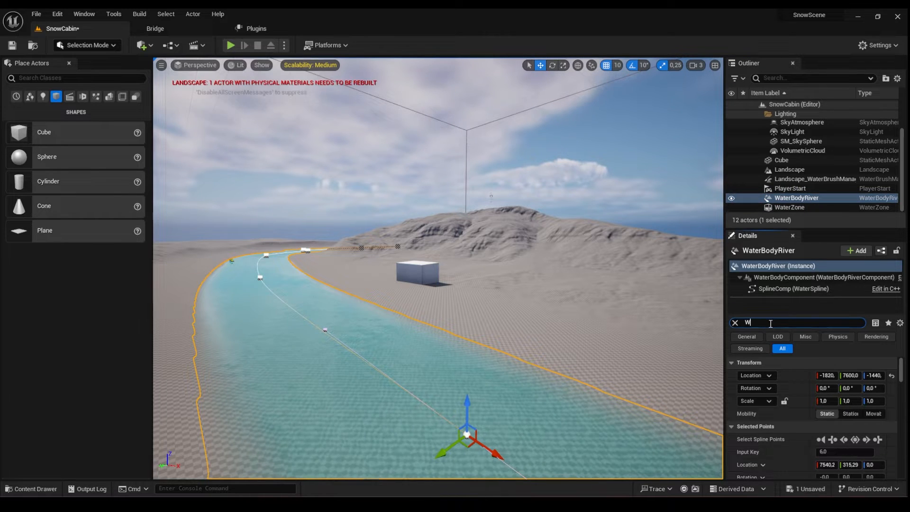
type("ATER")
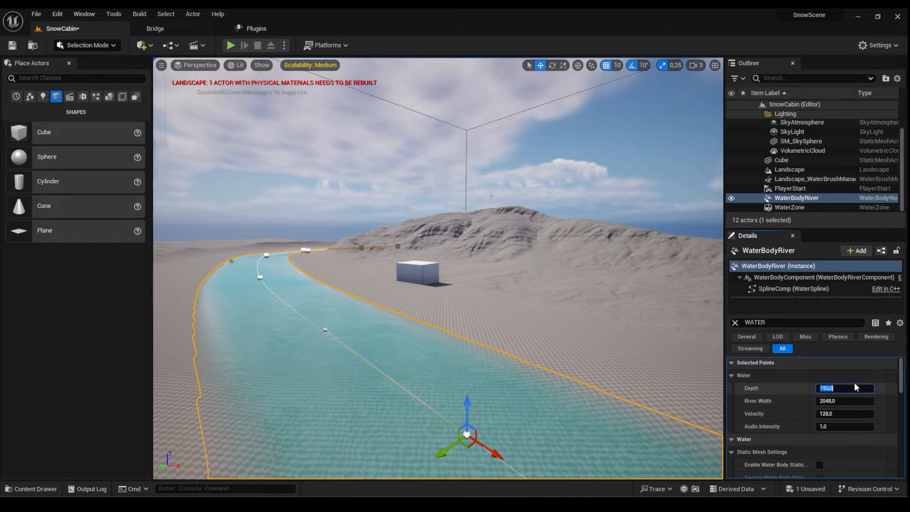
type("3")
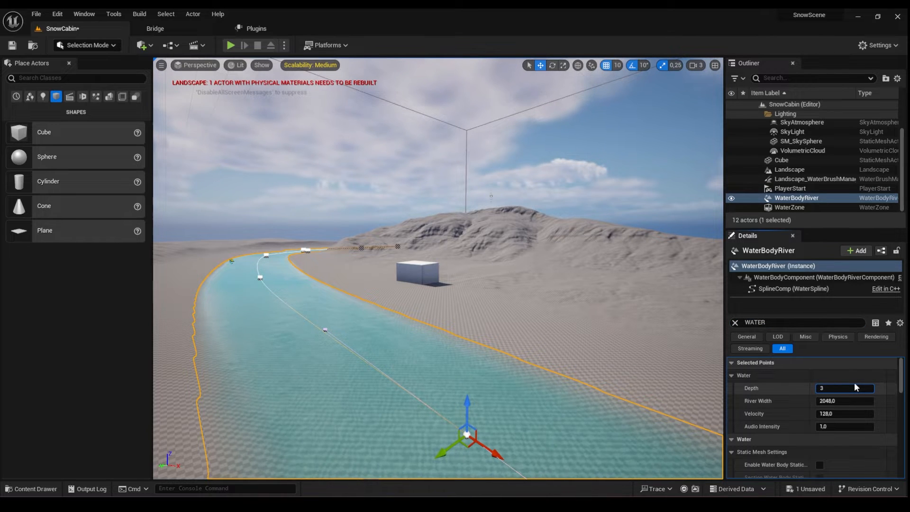
type("00")
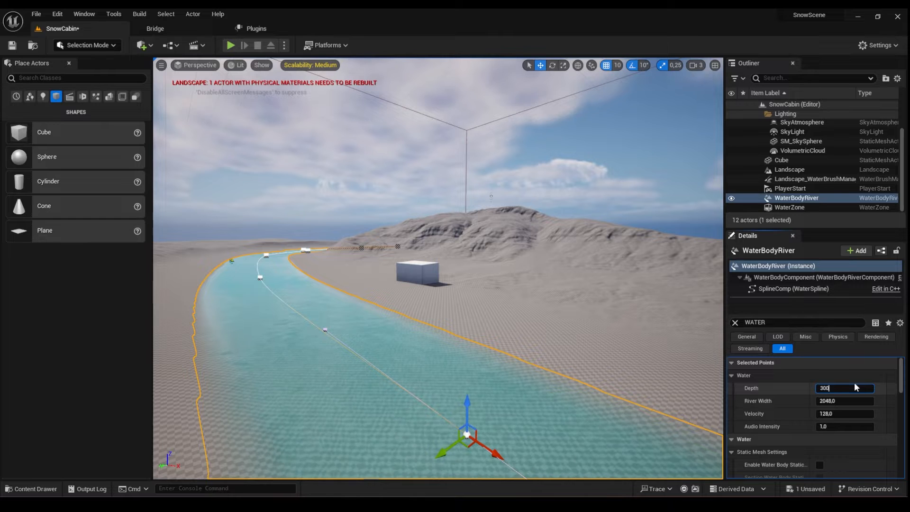
key("Return")
Step: Set the river width to 1000 at the nearest spline point and at the bend point farther upstream
left_click(823, 402)
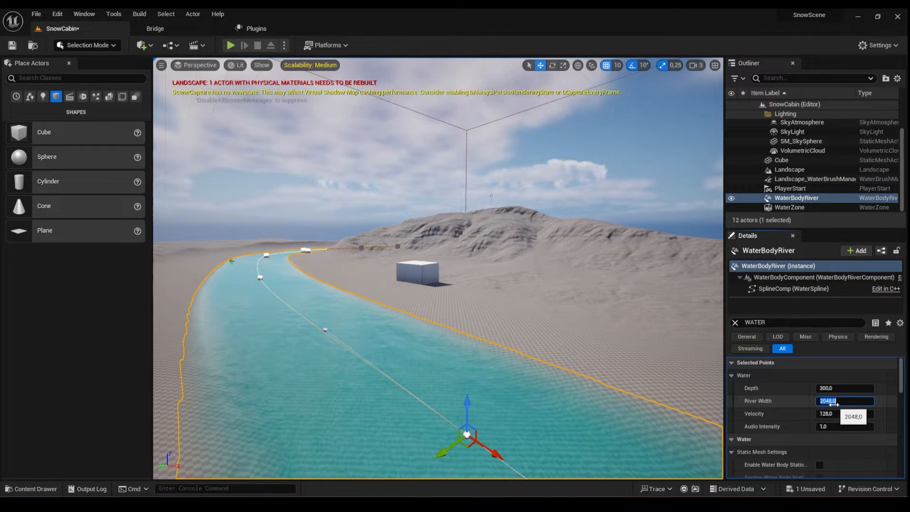
type("1000")
key("Return")
left_click(259, 278)
left_click(827, 403)
type("1000")
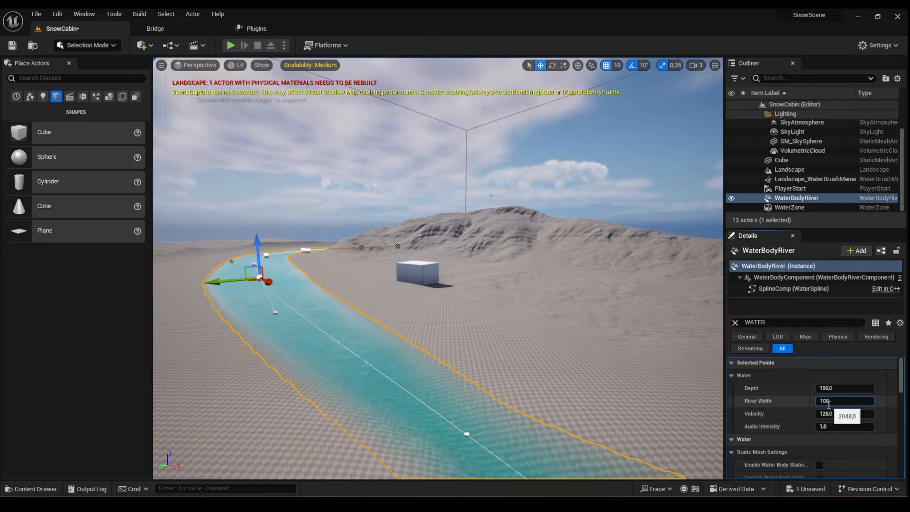
key("Return")
Step: Set the river terrain's Falloff Mode to Angle, with Edge Offset 0 and ZOffset 0
right_click_drag(515, 361, 477, 379)
scroll(760, 408, "down", 7)
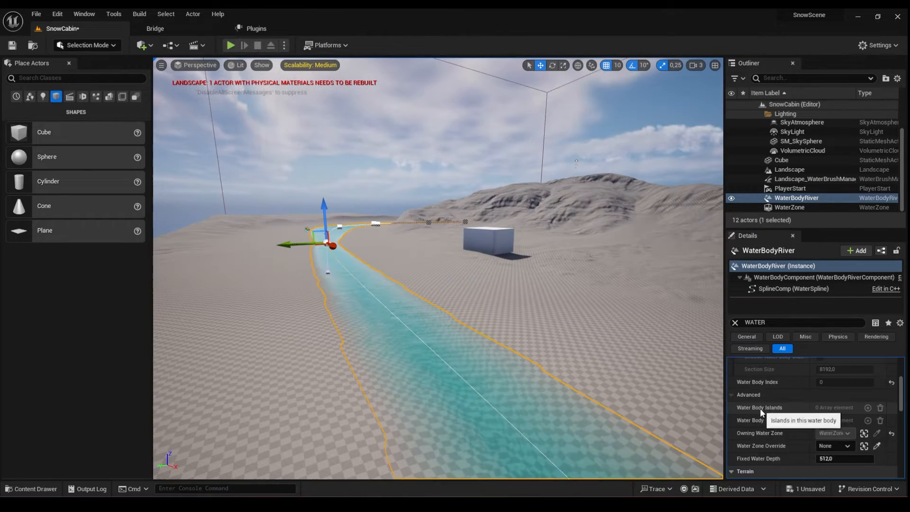
scroll(773, 417, "down", 3)
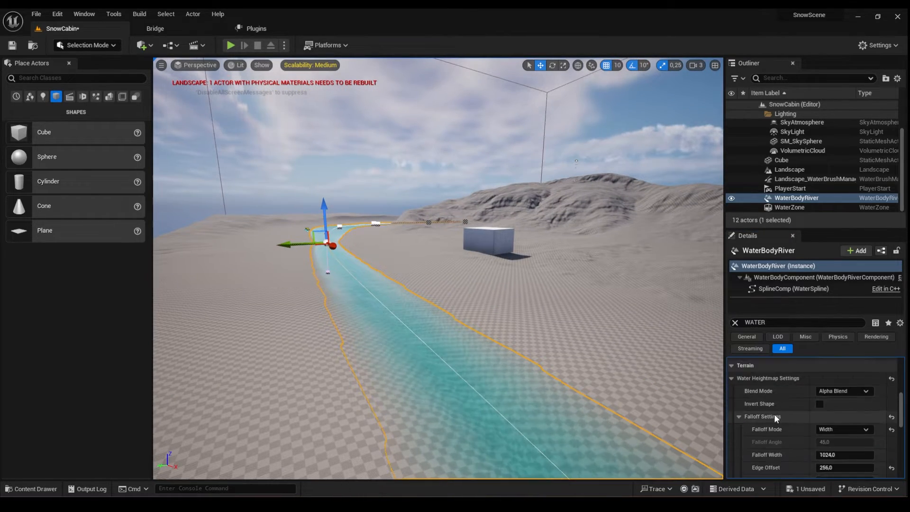
scroll(768, 417, "down", 1)
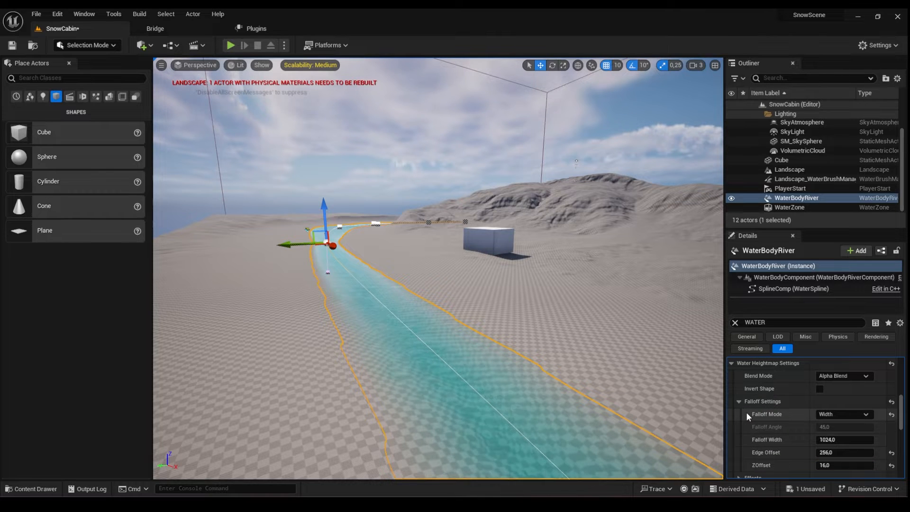
left_click(827, 417)
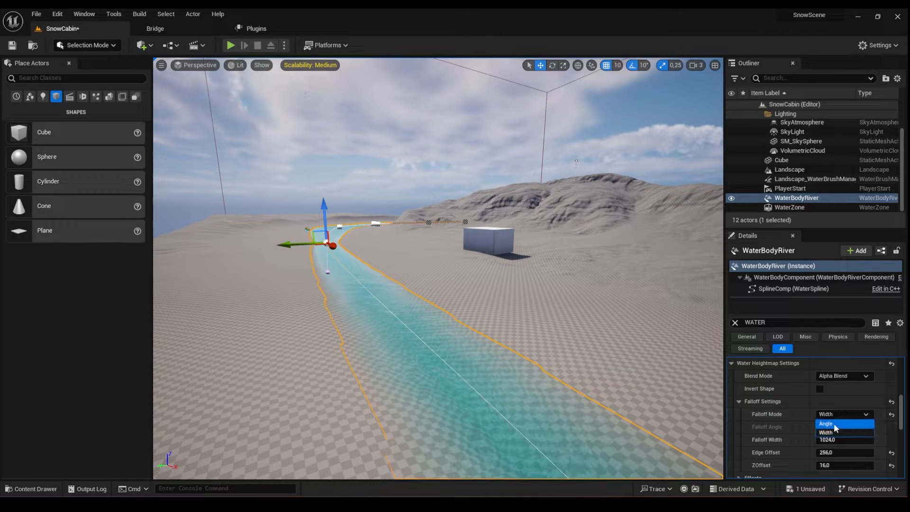
left_click(830, 426)
scroll(836, 438, "down", 1)
left_click(837, 438)
type("0")
key("Return")
left_click(834, 452)
type("0")
key("Return")
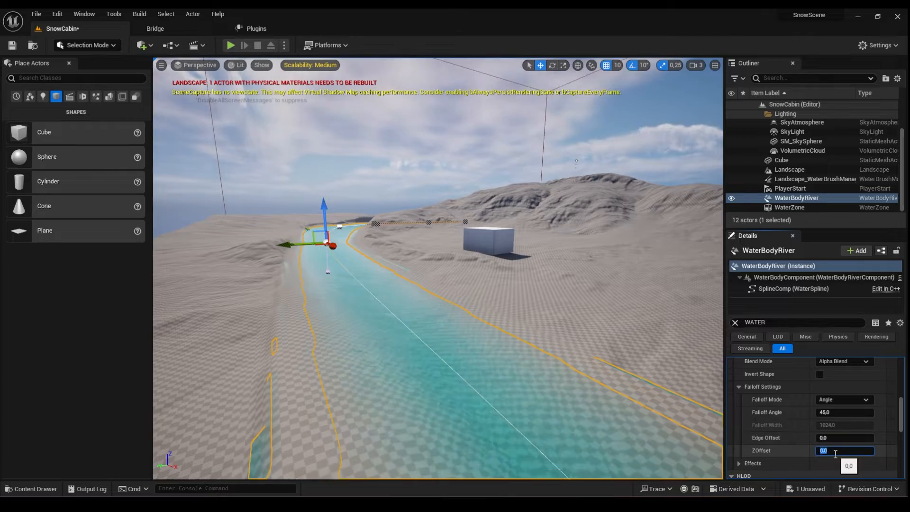
Step: Adjust the height of the river's upstream bend spline point so that water fills the carved bed continuously
right_click_drag(407, 265, 386, 260)
left_click_drag(351, 214, 351, 222)
right_click_drag(452, 459, 407, 469)
key("w")
right_click_drag(410, 283, 407, 282)
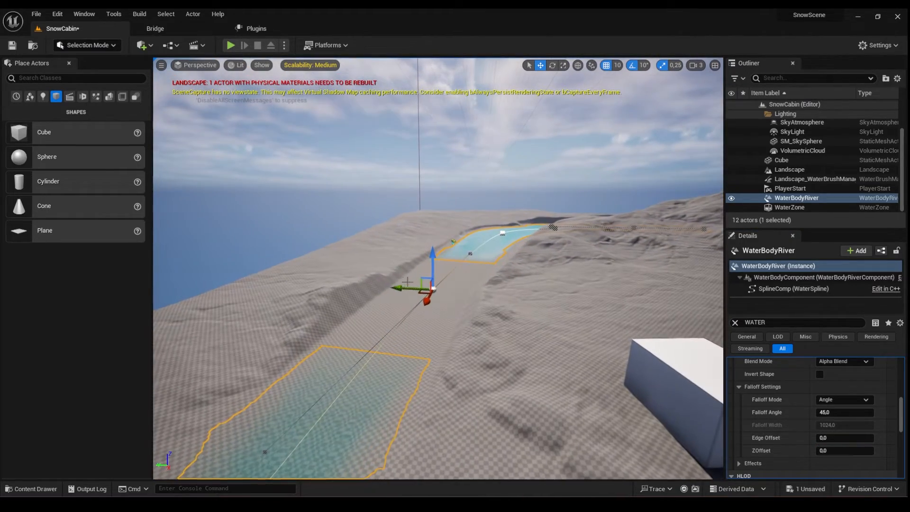
left_click(428, 320)
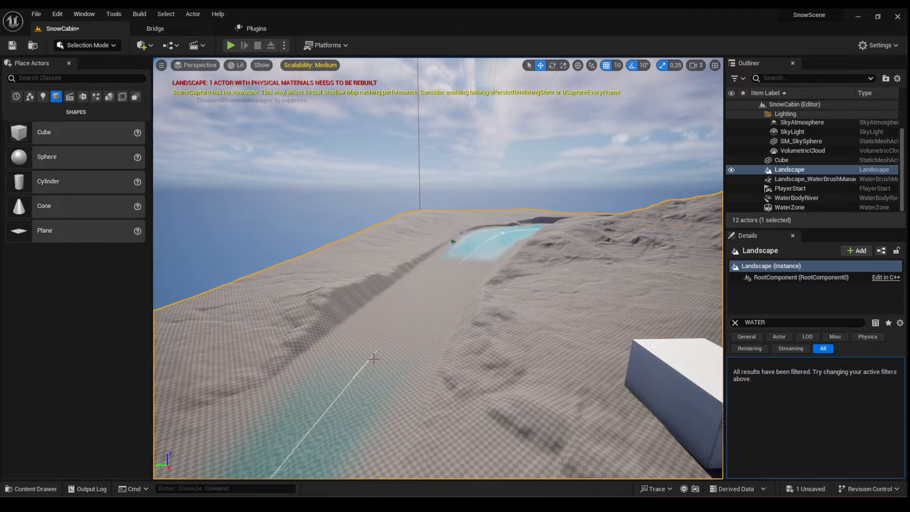
left_click(372, 359)
left_click(432, 289)
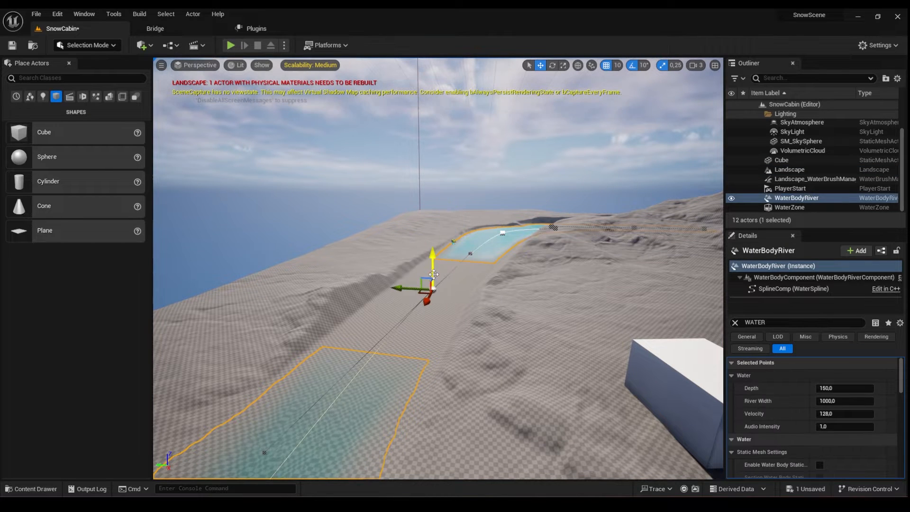
right_click_drag(434, 270, 517, 249)
right_click_drag(340, 365, 381, 340)
key("a")
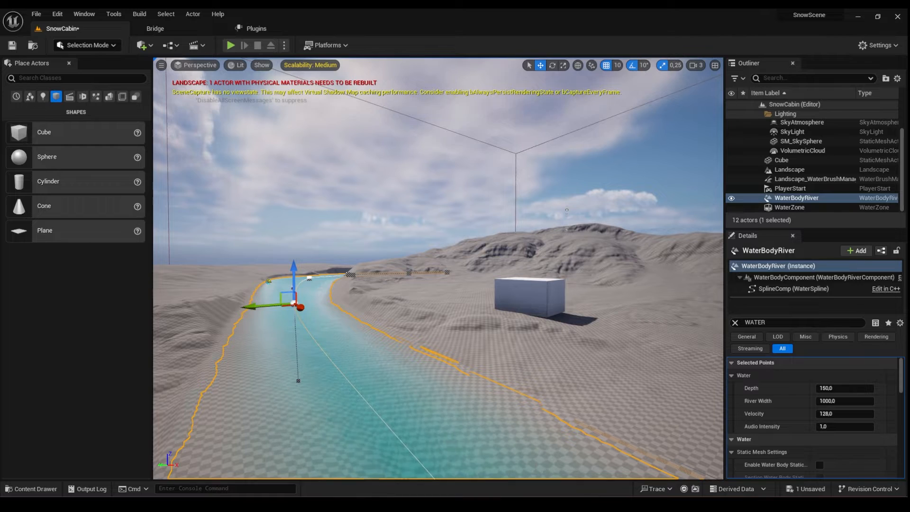
Step: Select the cabin cube and shift it slightly toward the river
right_click_drag(512, 287, 521, 295)
left_click(513, 287)
left_click_drag(539, 293, 478, 285)
key("e")
right_click_drag(477, 285, 474, 260)
key("e")
key("q")
key("e")
right_click_drag(311, 378, 270, 378)
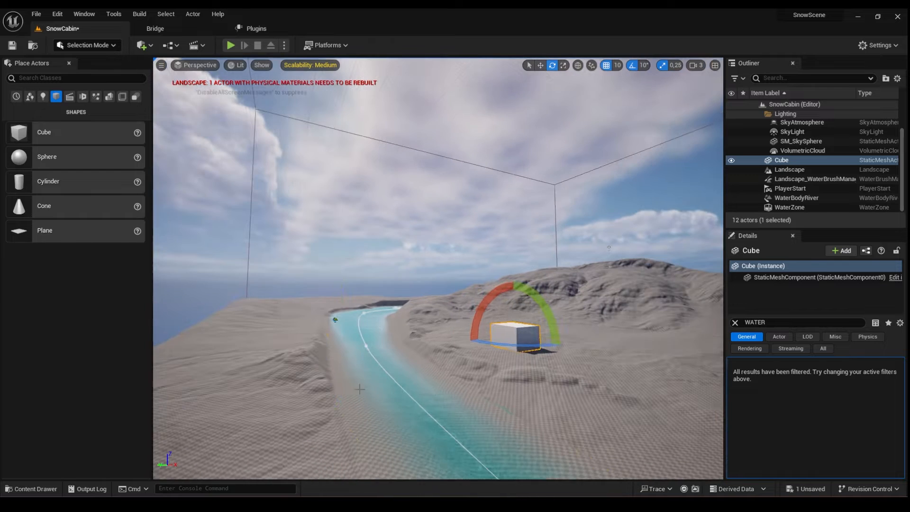
Step: Select the river spline point just before the upstream bend and set its water depth to 300
left_click(445, 396)
right_click_drag(445, 396, 437, 394)
left_click(375, 349)
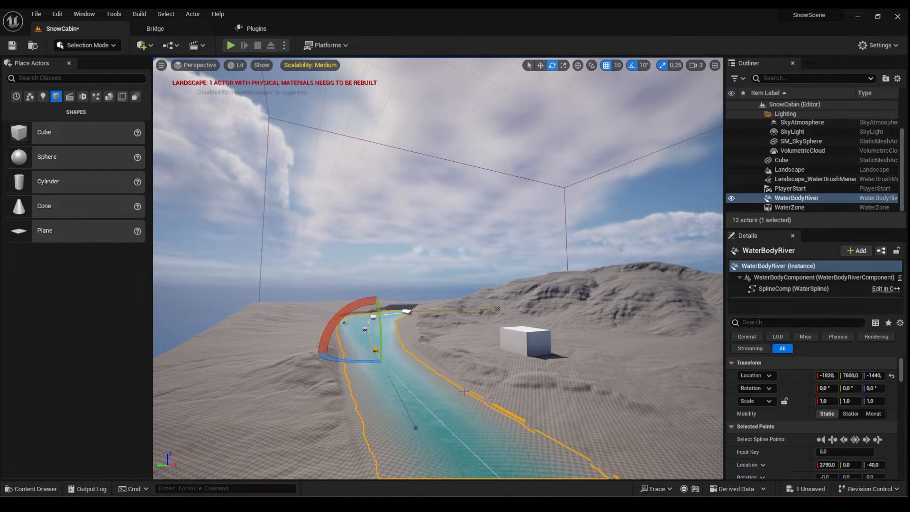
scroll(861, 410, "down", 3)
left_click(848, 405)
type("300")
key("Return")
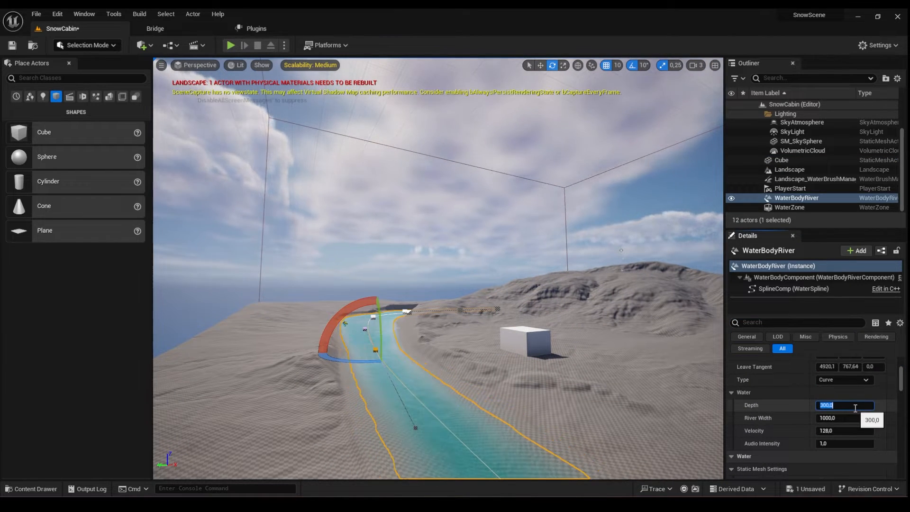
Step: Reselect WaterBodyRiver and locate the asset used as its Water Material in the project content
left_click(348, 324)
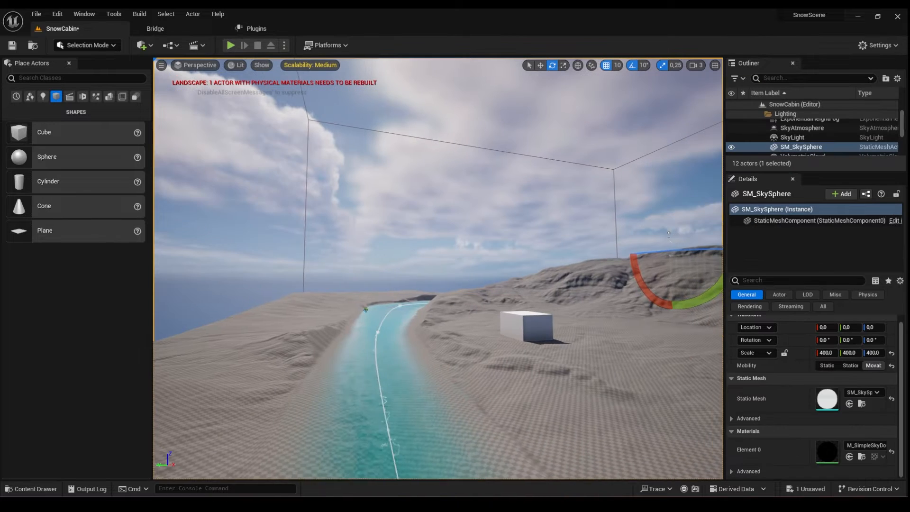
mouse_move(456, 382)
right_mouse_down()
mouse_move(466, 385)
mouse_move(456, 382)
right_mouse_up()
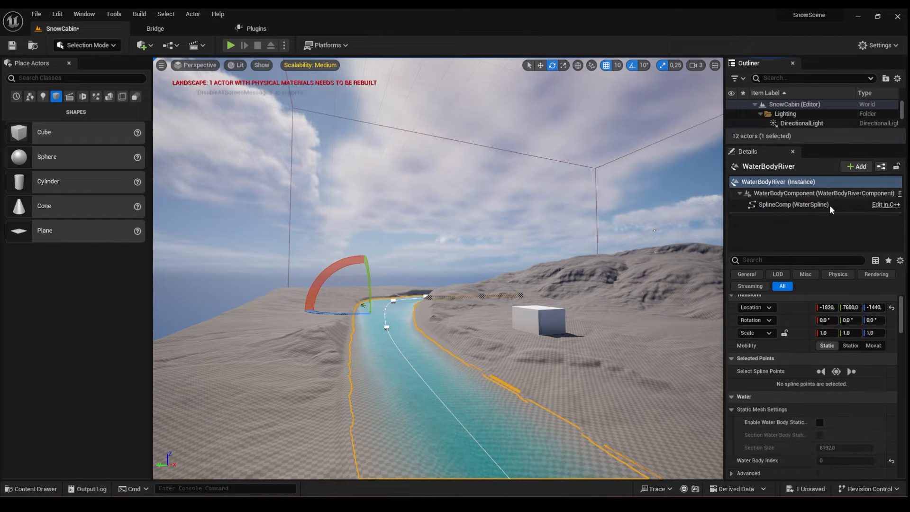
scroll(869, 376, "down", 15)
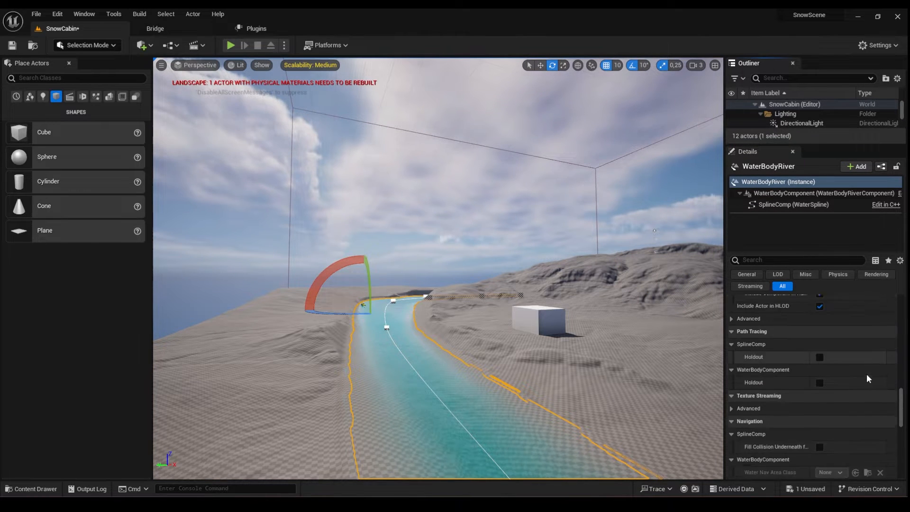
scroll(866, 373, "down", 5)
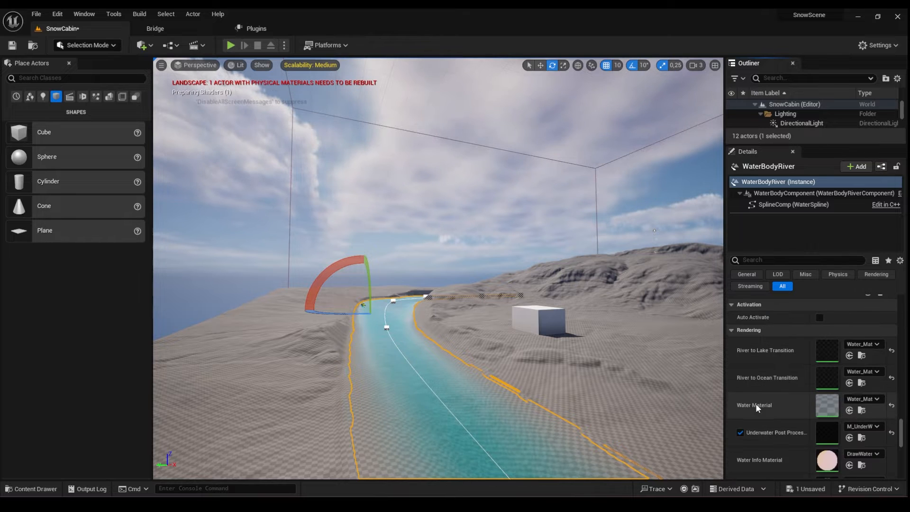
left_click(861, 410)
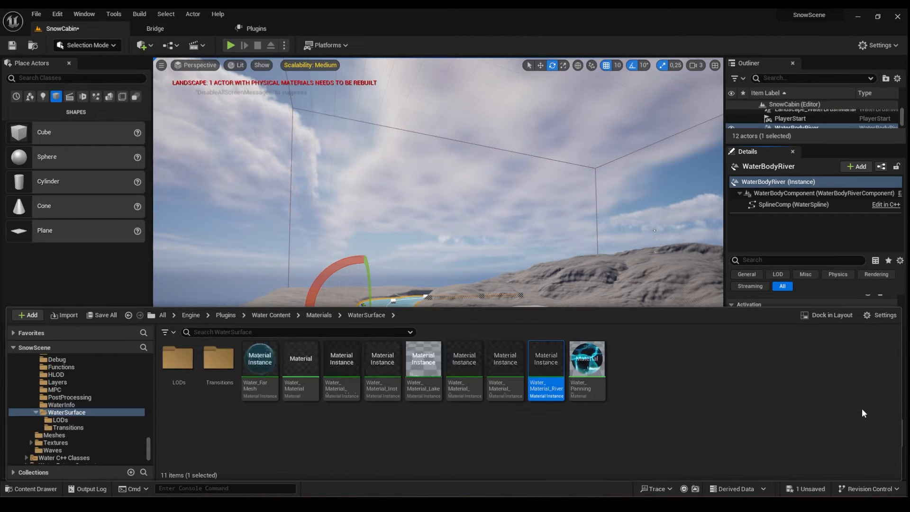
left_click(530, 462)
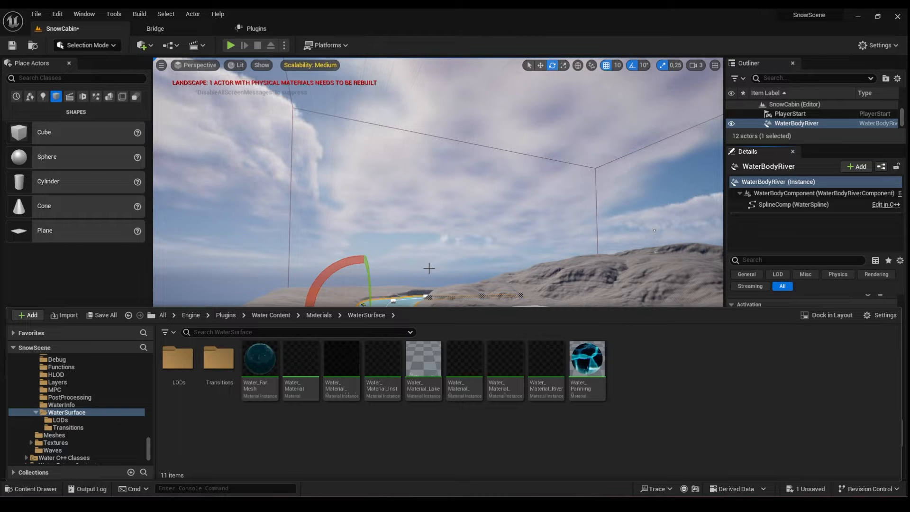
Step: Copy the Water_Material_River instance into the project's Content folder and open that folder
left_click_drag(436, 306, 437, 366)
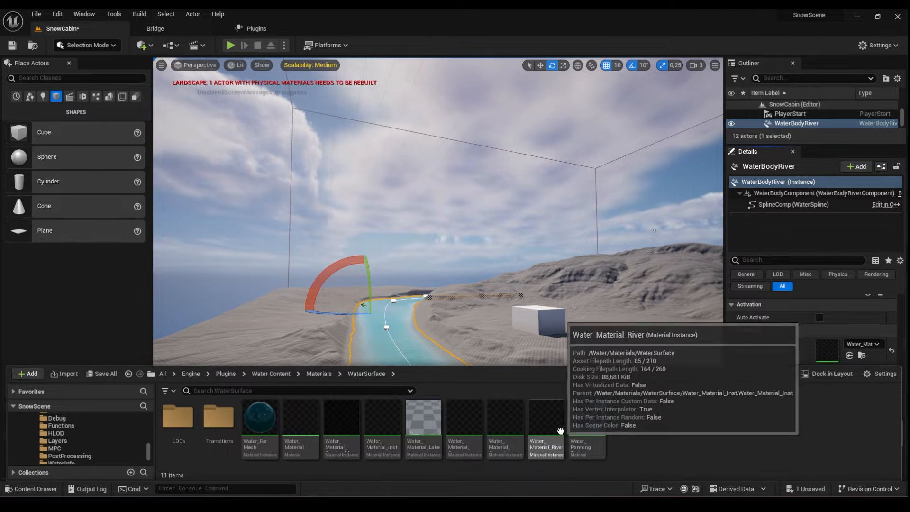
left_click_drag(546, 421, 42, 427)
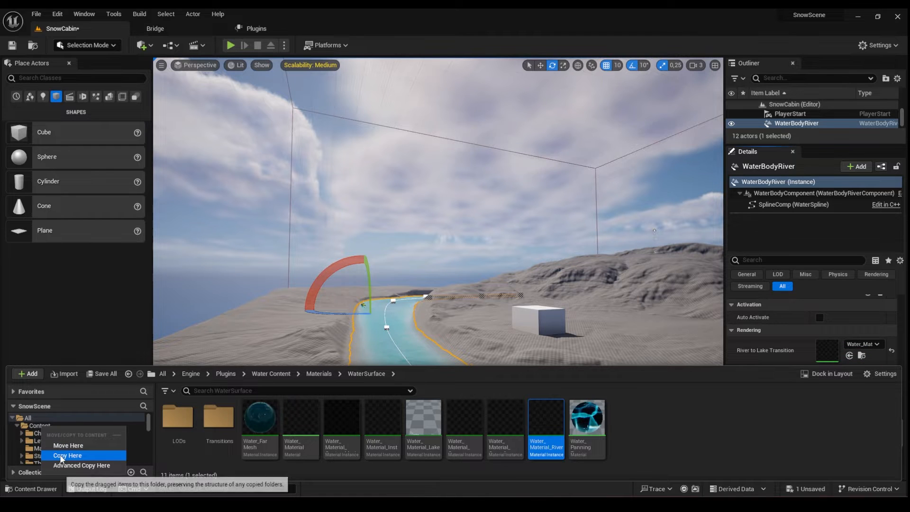
left_click(61, 454)
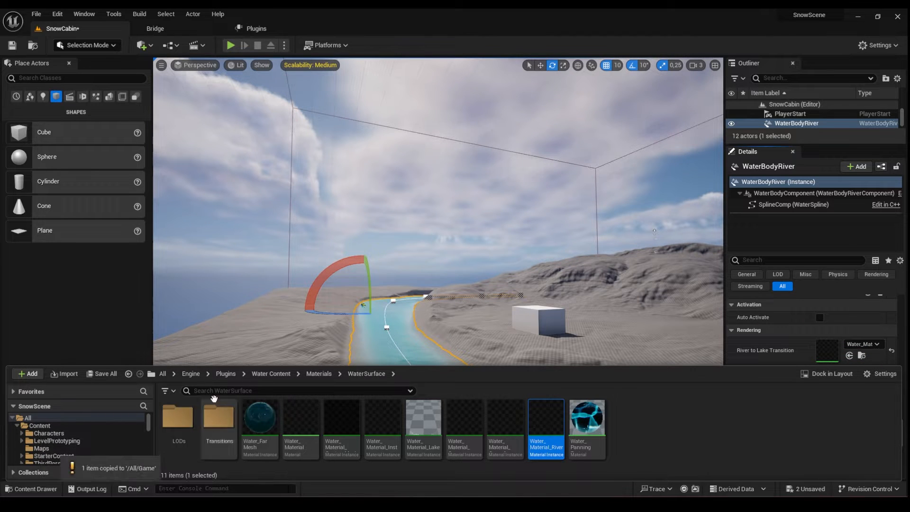
left_click(40, 426)
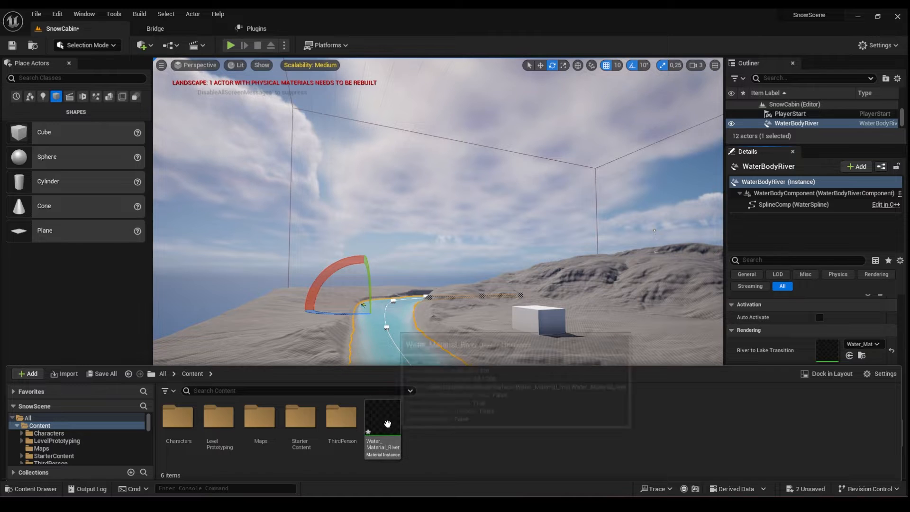
Step: Rename the copied material instance to MI_Water_Material_River_Project
left_click(385, 428)
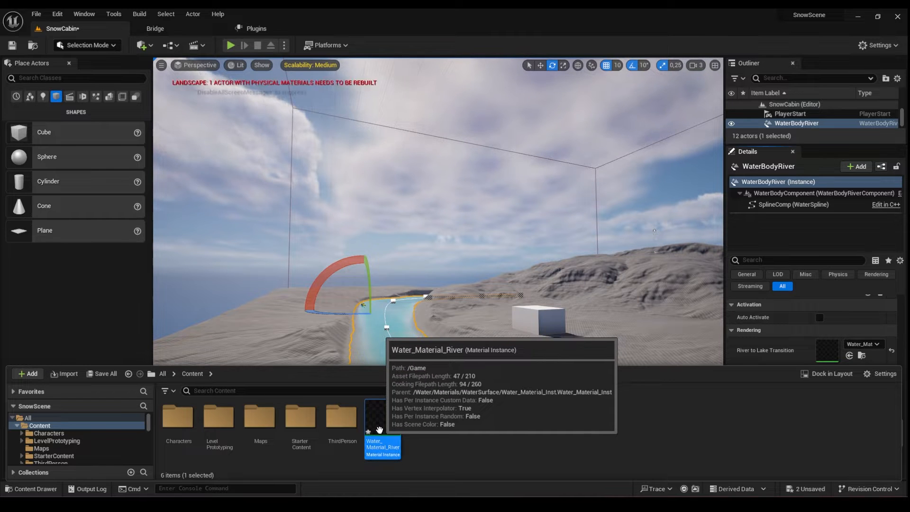
left_click(383, 443)
left_click_drag(392, 443, 359, 441)
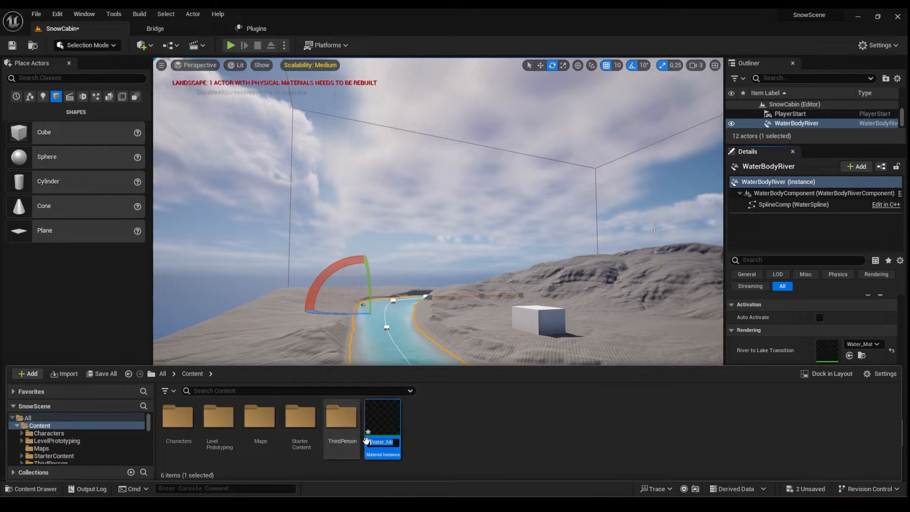
left_click(373, 442)
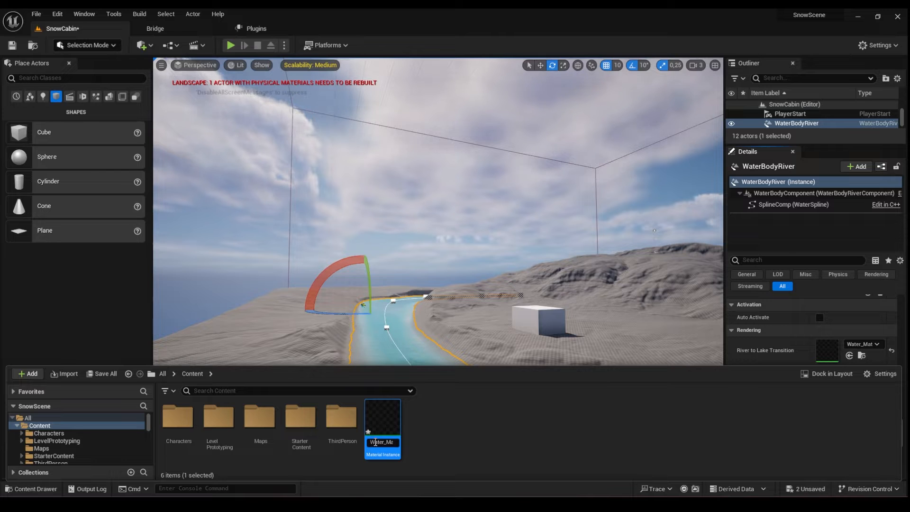
type("m")
key("End")
type("_")
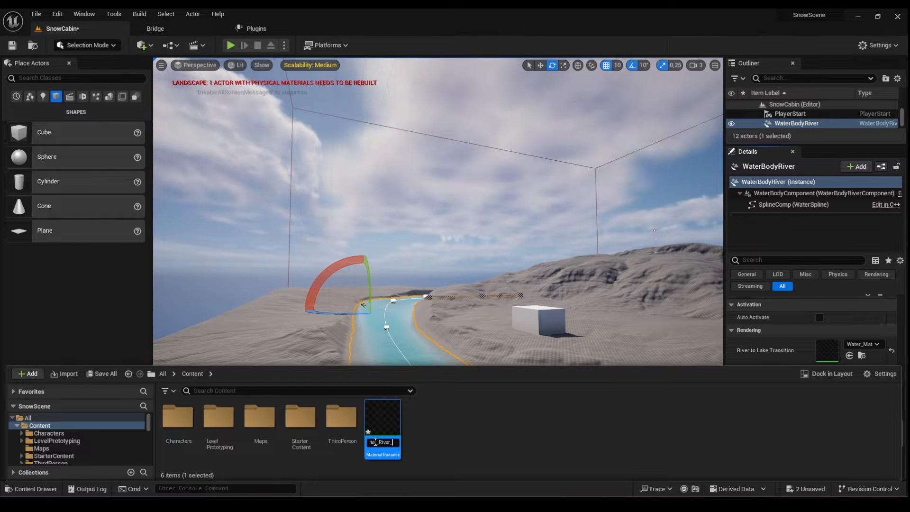
key("Return")
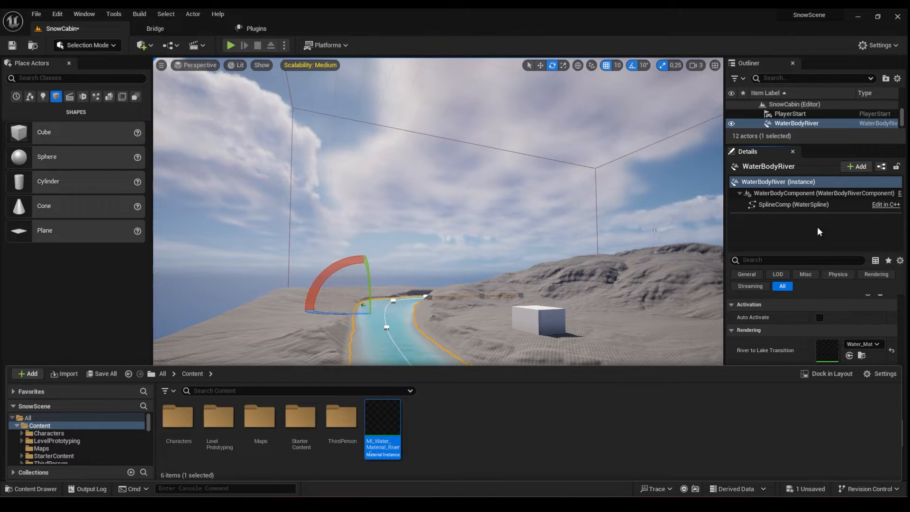
Step: Assign MI_Water_Material_River_Project as the Water Material in WaterBodyRiver's rendering settings
left_click_drag(818, 255, 817, 201)
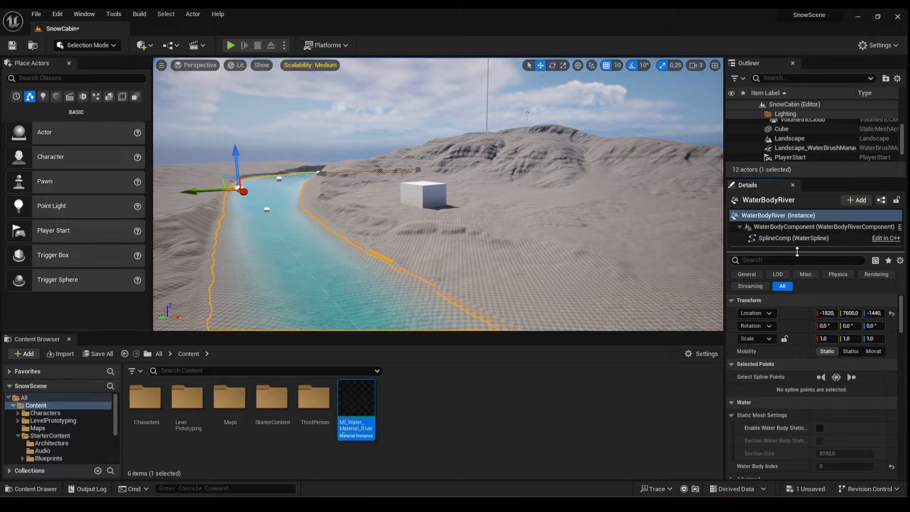
scroll(796, 284, "down", 5)
scroll(855, 367, "down", 10)
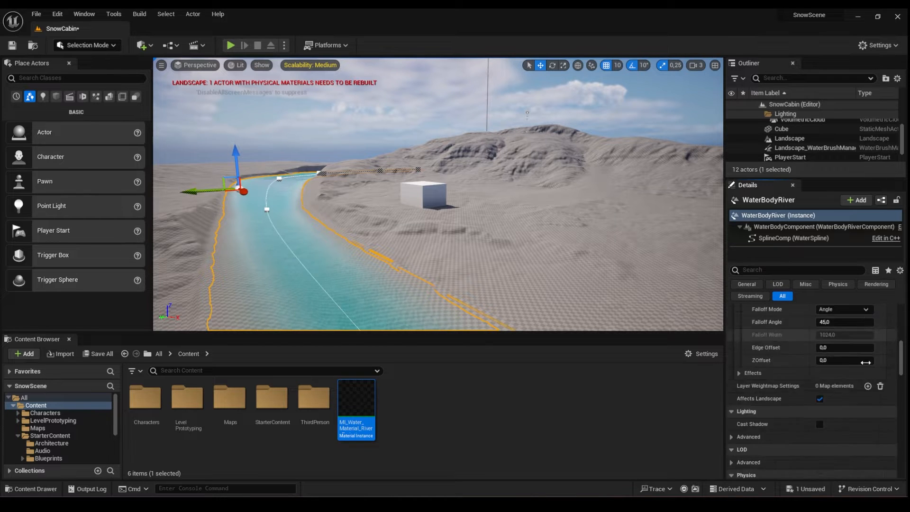
scroll(871, 365, "down", 6)
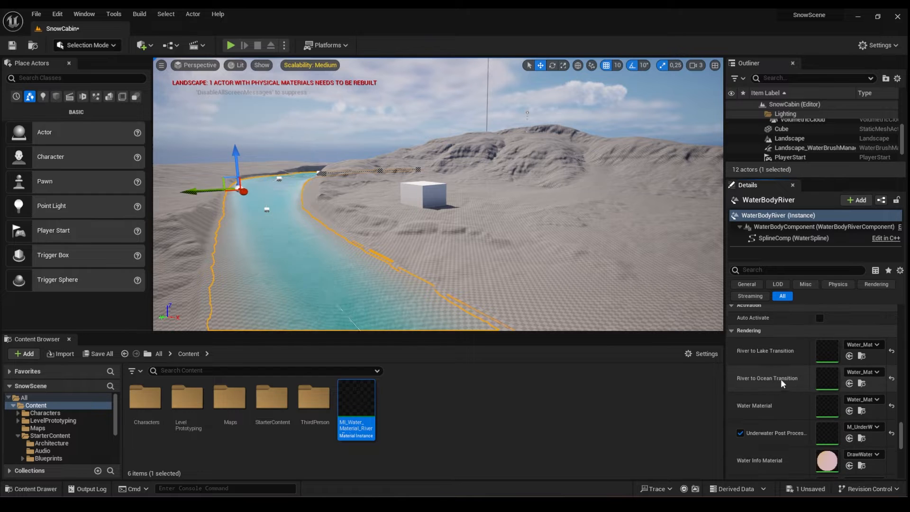
left_click_drag(356, 426, 831, 406)
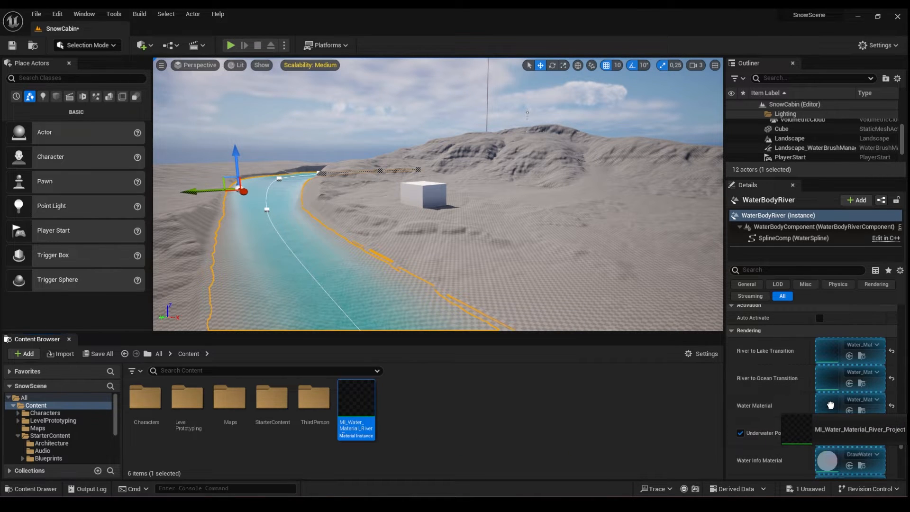
Step: Open the river's project water material instance in an enlarged floating editor and enable its Absorption override under Global Vector Parameters
left_click_drag(212, 107, 419, 79)
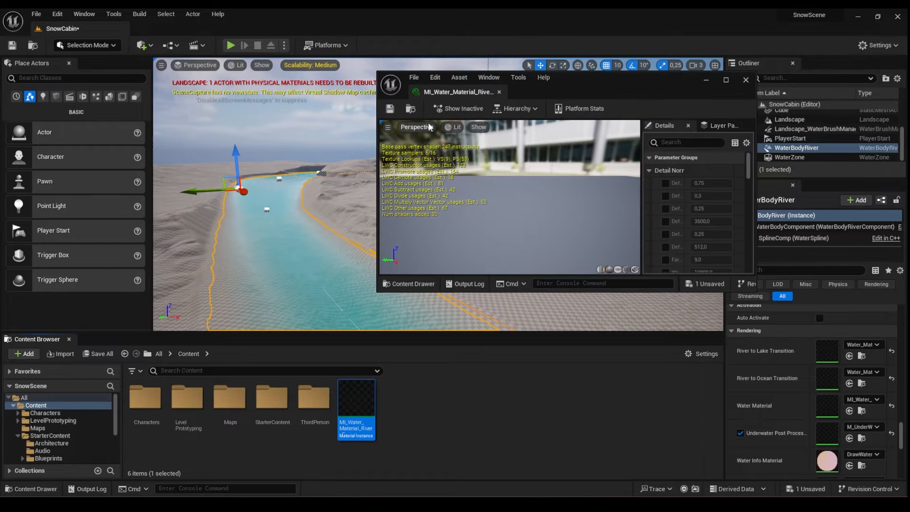
scroll(687, 213, "down", 6)
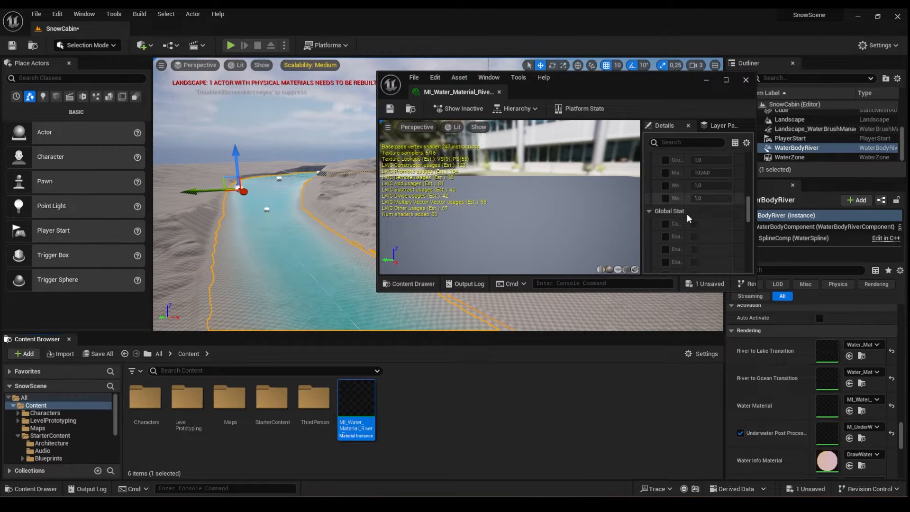
left_click_drag(685, 291, 691, 385)
left_click(694, 306)
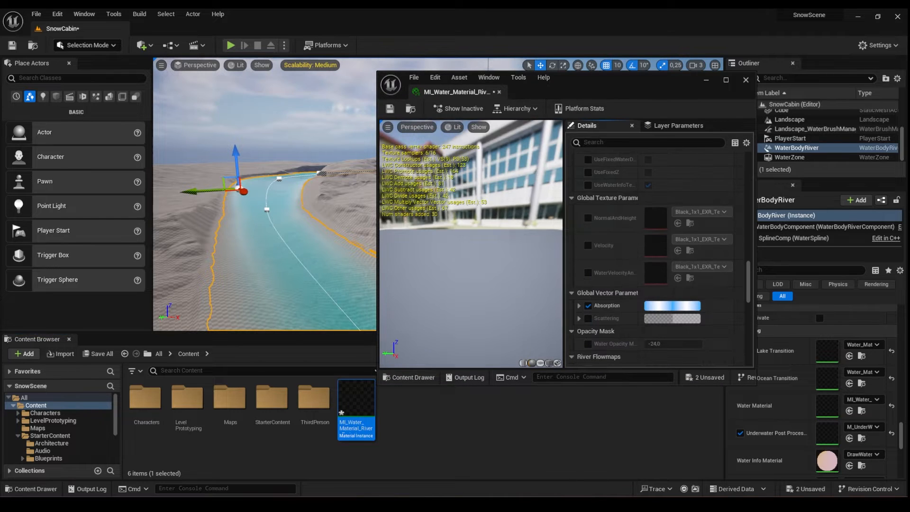
Step: Set the R, G and B values of the water material's Absorption to 0.5 each
left_click(578, 305)
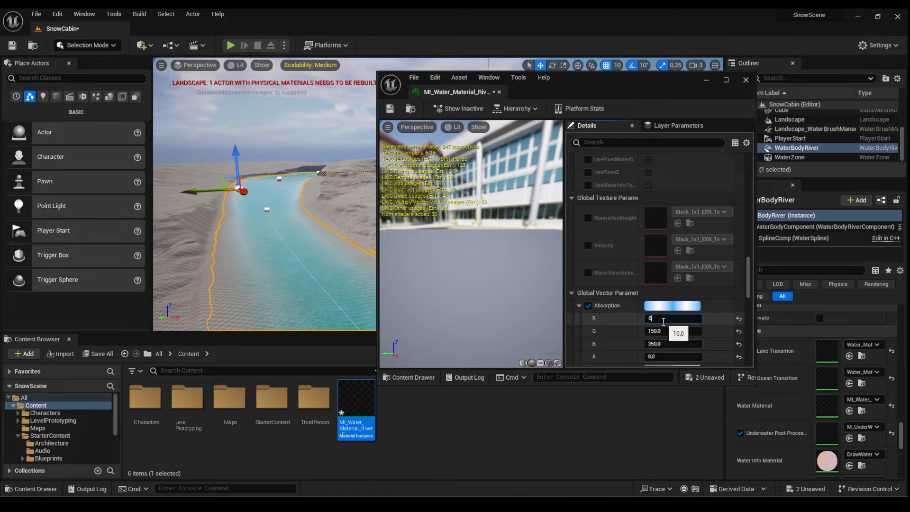
type(".5")
key("Tab")
type("0.5")
key("Tab")
type("0.5")
right_click_drag(266, 213, 261, 251)
Step: Adjust the Absorption's A value, trying 80 before settling on 60, and check the effect on the river
scroll(664, 322, "down", 2)
left_click(660, 325)
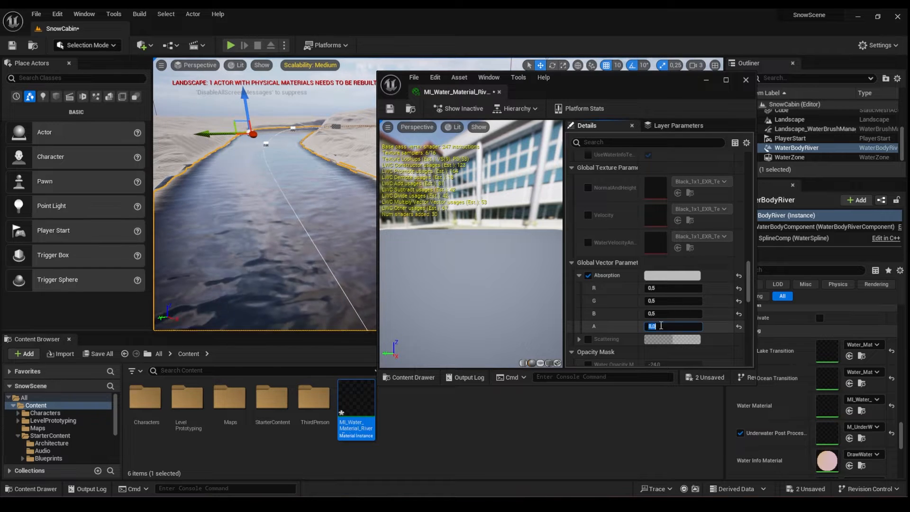
right_click_drag(275, 223, 293, 220)
left_click(667, 326)
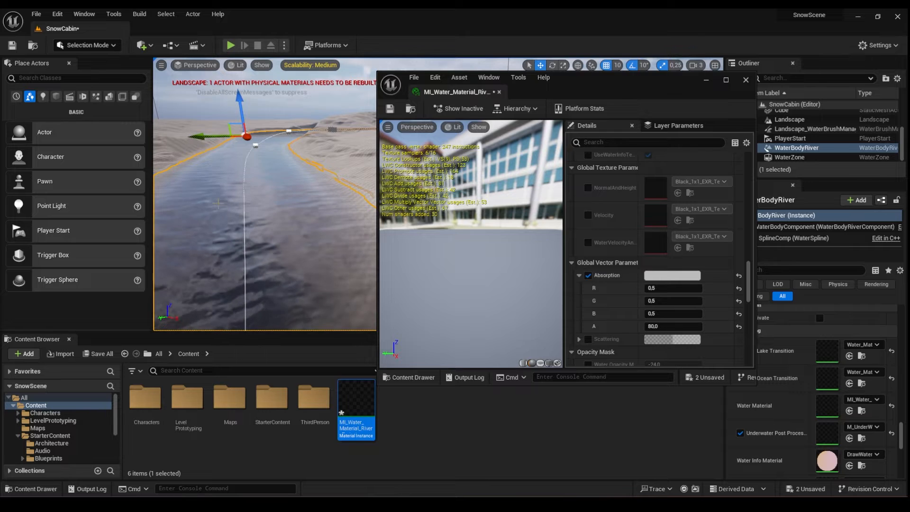
left_click(674, 327)
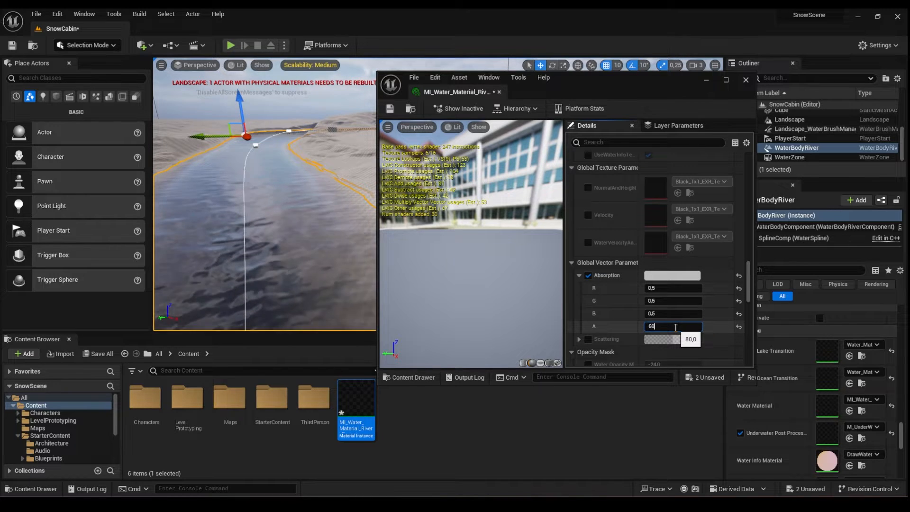
mouse_move(303, 256)
right_mouse_down()
mouse_move(327, 251)
mouse_move(284, 252)
mouse_move(332, 251)
mouse_move(290, 246)
right_mouse_up()
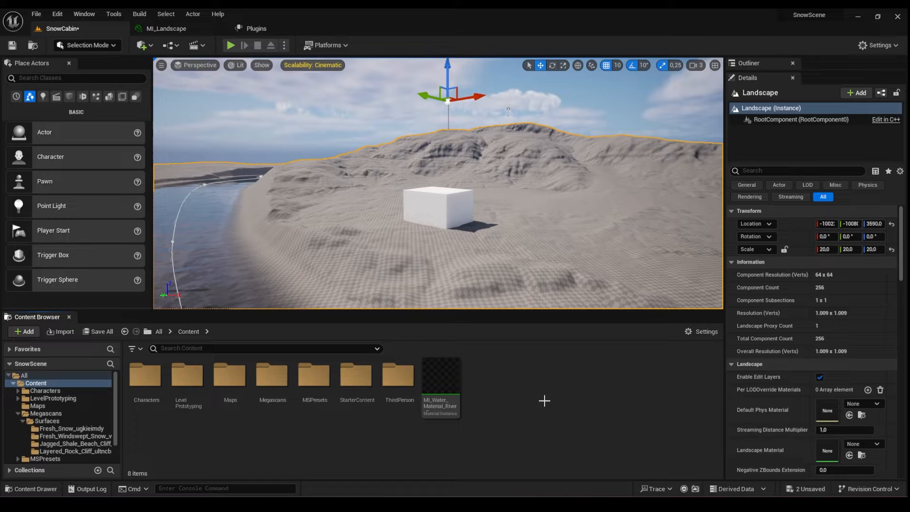
right_click(507, 382)
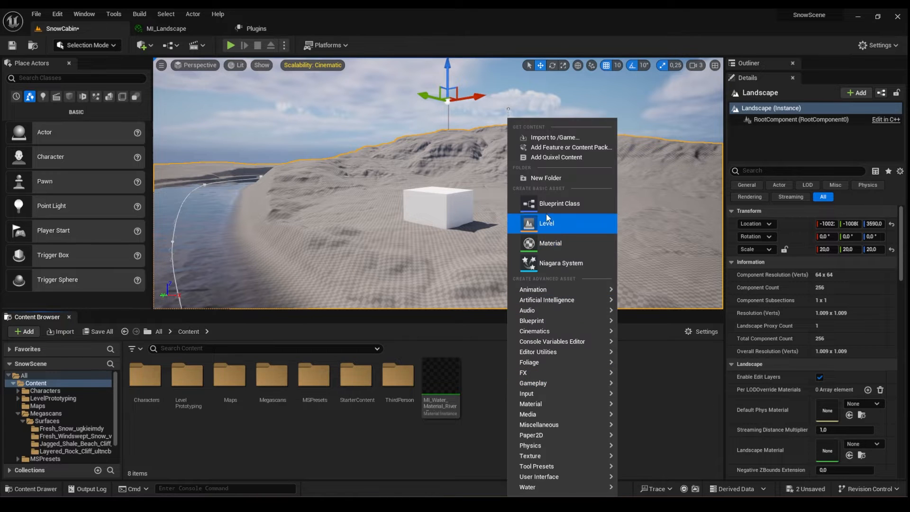
left_click(526, 178)
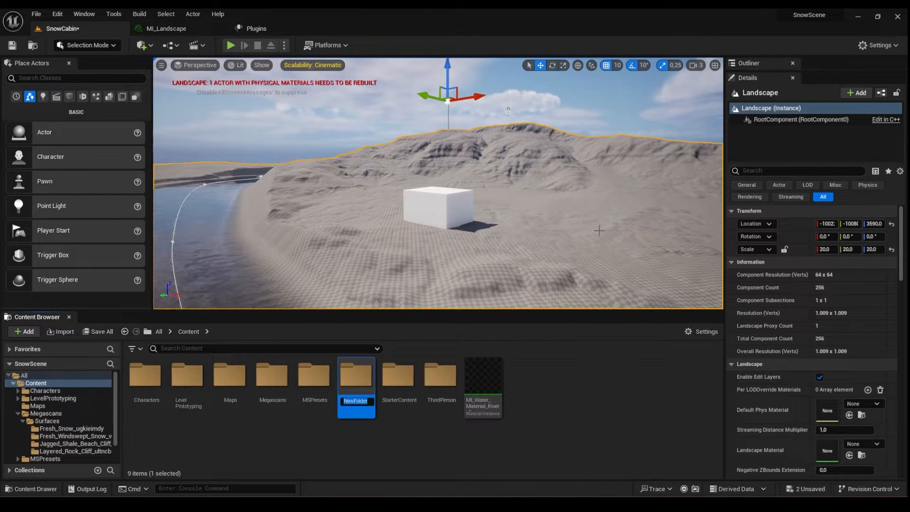
type("Materials")
key("Return")
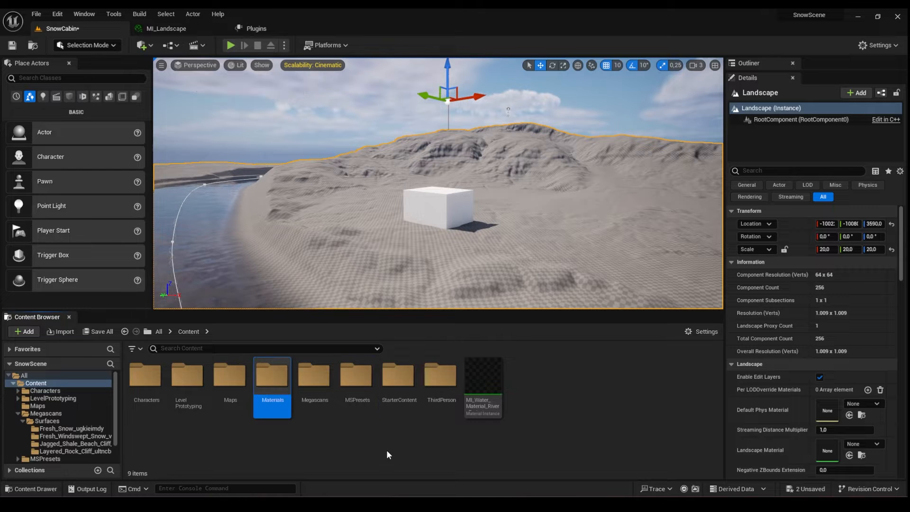
double_click(272, 377)
right_click(157, 402)
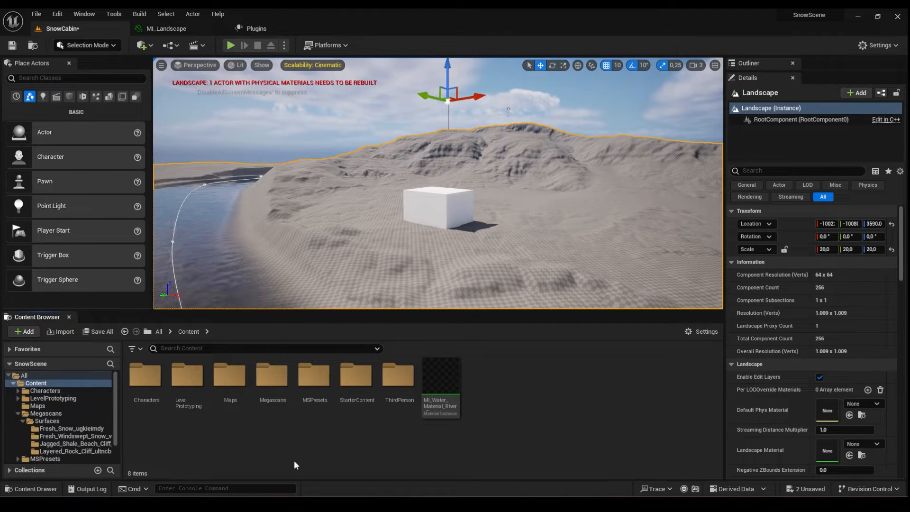
Step: Create a folder named Materials inside the project's Content folder
right_click(496, 395)
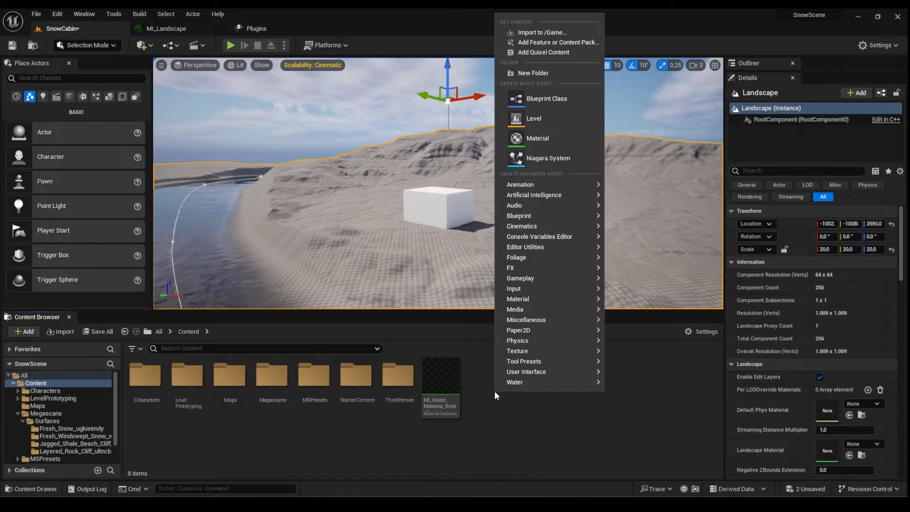
left_click(528, 72)
type("Materials")
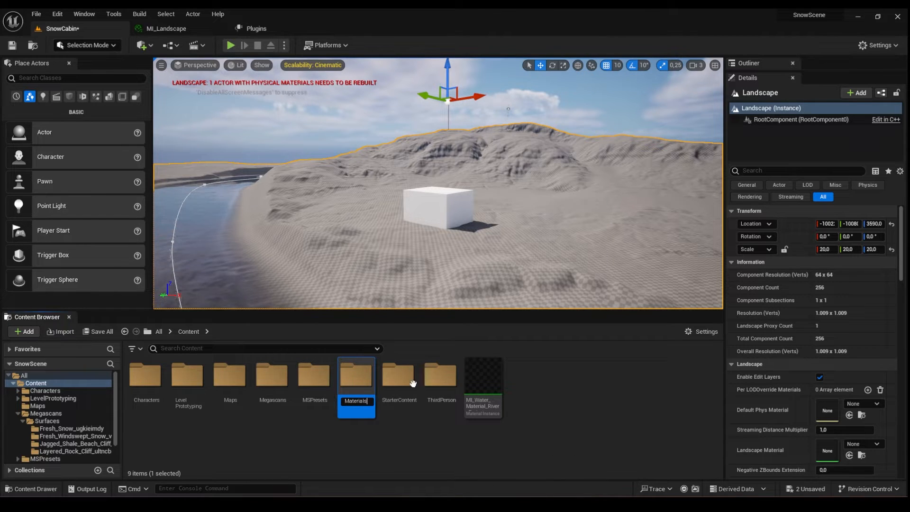
key("Return")
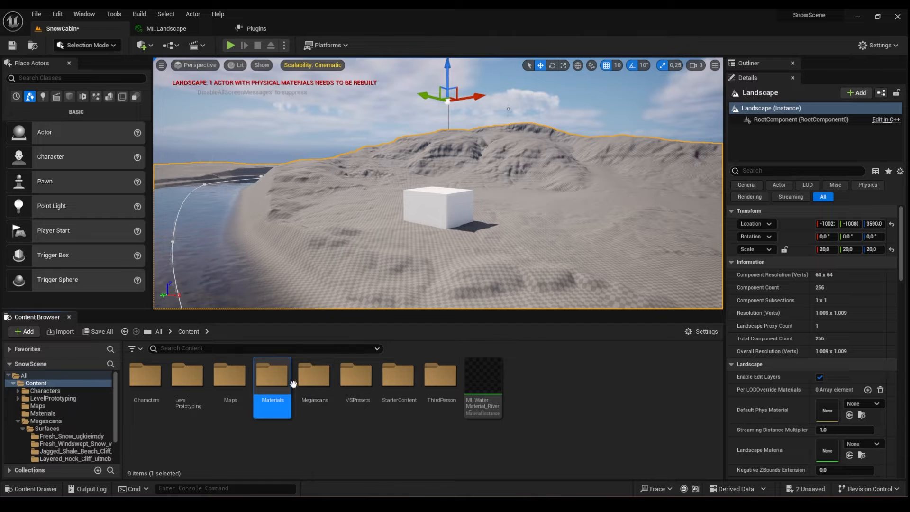
Step: Create a material named M_Landscape in the Materials folder and open its material graph
double_click(272, 376)
right_click(247, 391)
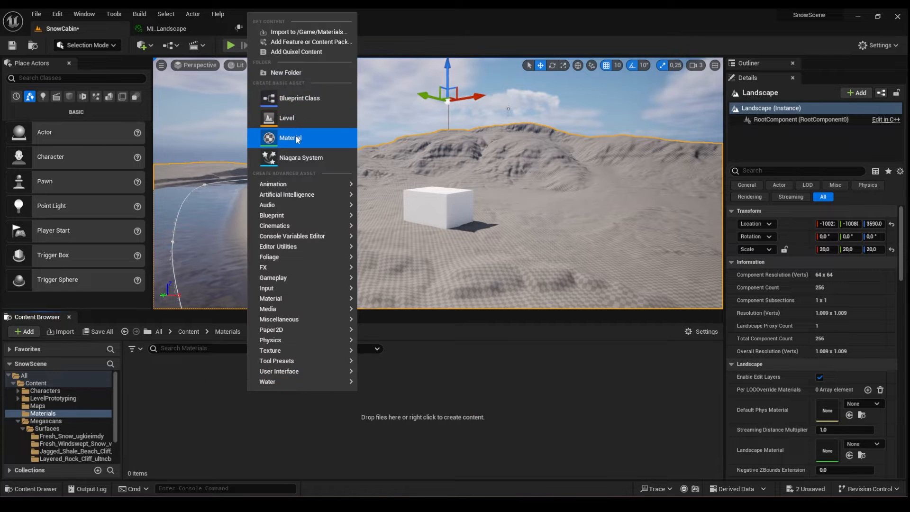
left_click(284, 138)
type("M_")
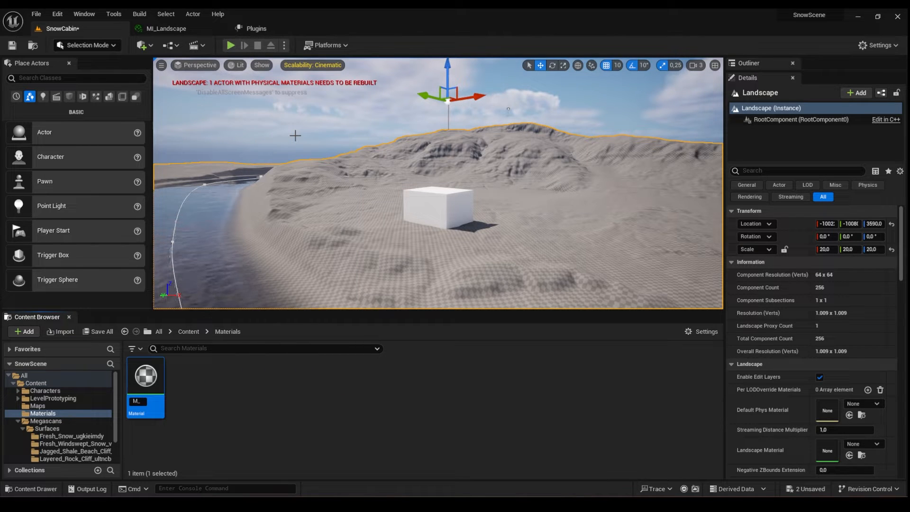
type("Landscape")
key("Return")
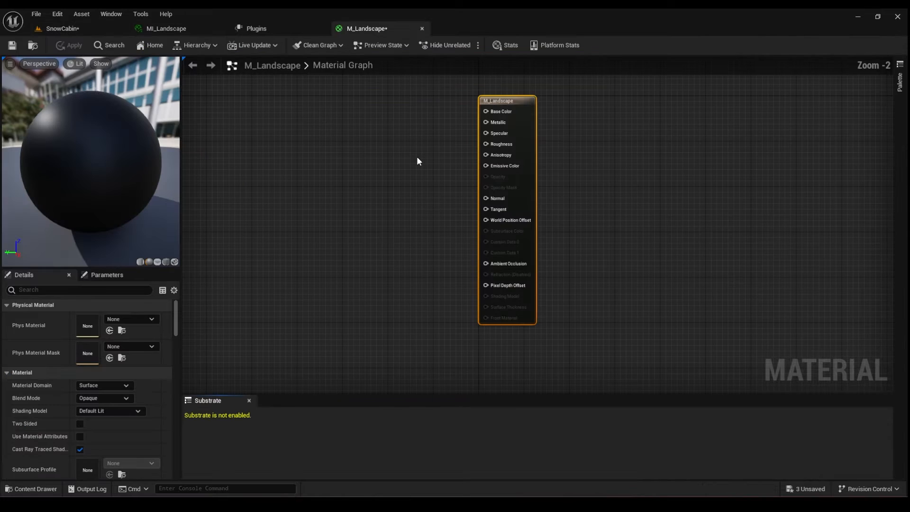
Step: Detach the M_Landscape editor into a floating window and return to the SnowCabin level behind it
scroll(417, 189, "down", 1)
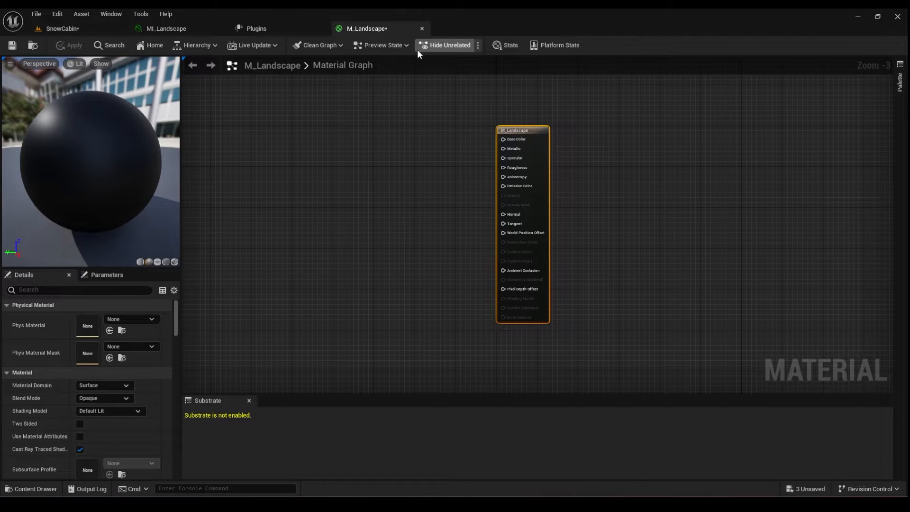
left_click_drag(395, 26, 467, 109)
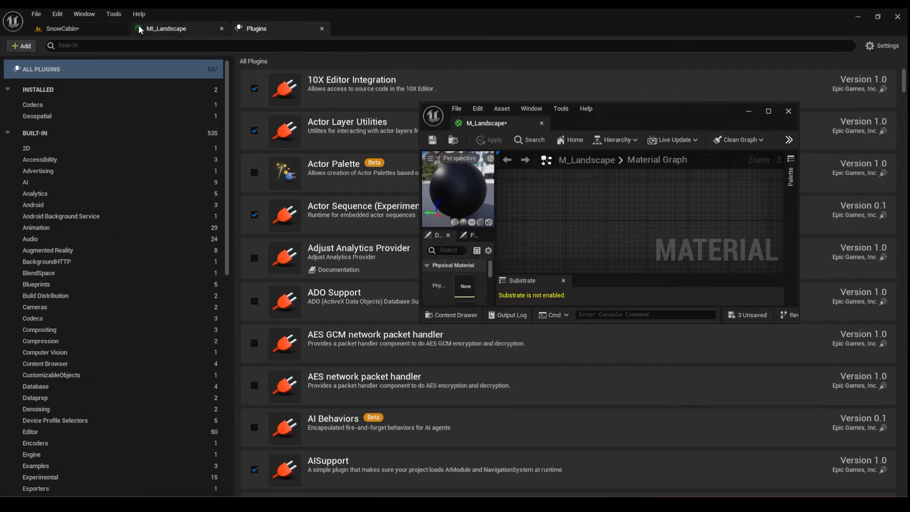
left_click(80, 26)
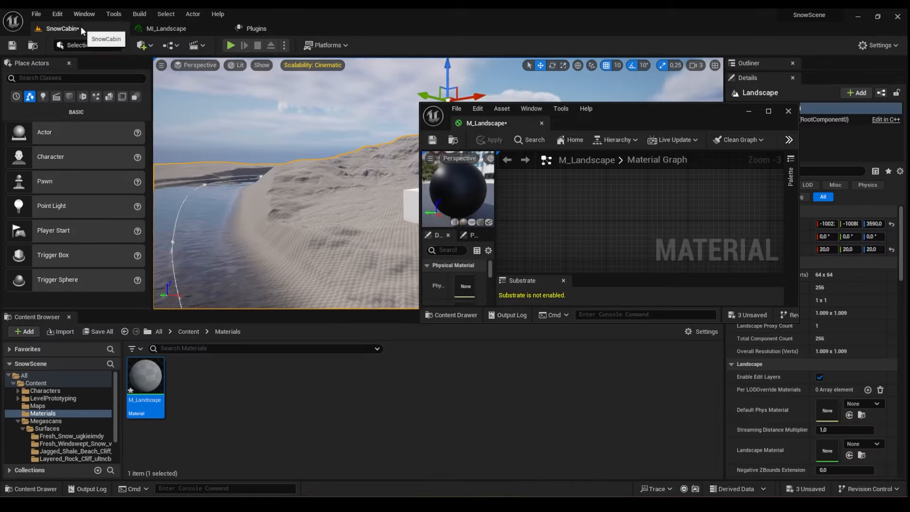
Step: Add the three Fresh_Snow textures from the Megascans Surfaces folder to the M_Landscape graph as texture samples
left_click(192, 331)
left_click(308, 392)
double_click(308, 392)
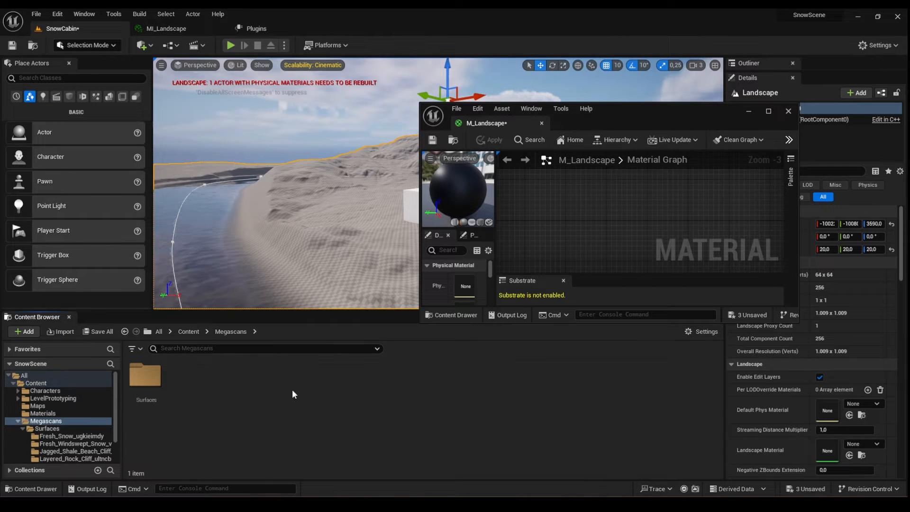
double_click(145, 377)
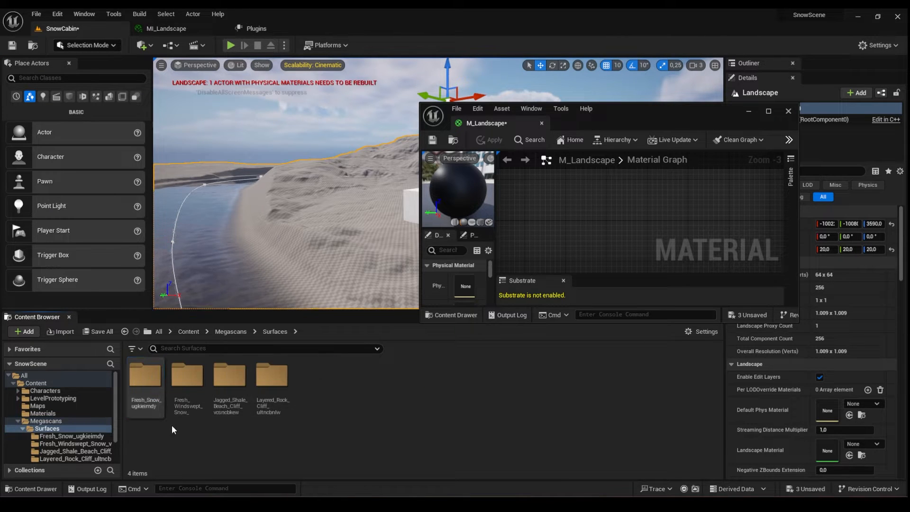
double_click(146, 389)
left_click(272, 388)
left_click(188, 392, "shift")
left_click_drag(188, 393, 635, 201)
Step: Add the three Jagged_Shale_Beach_Cliff textures to the M_Landscape graph and maximize the material editor
left_click(71, 450)
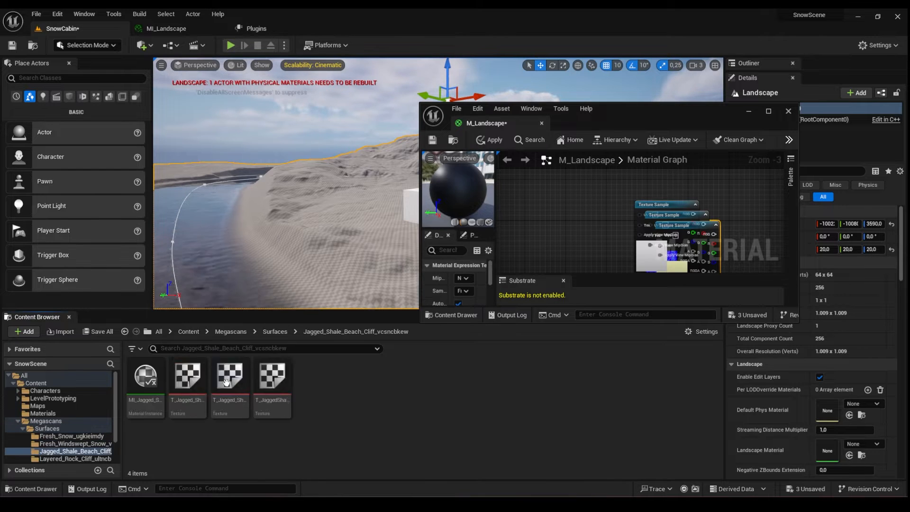
scroll(640, 223, "down", 3)
double_click(708, 110)
scroll(351, 195, "up", 2)
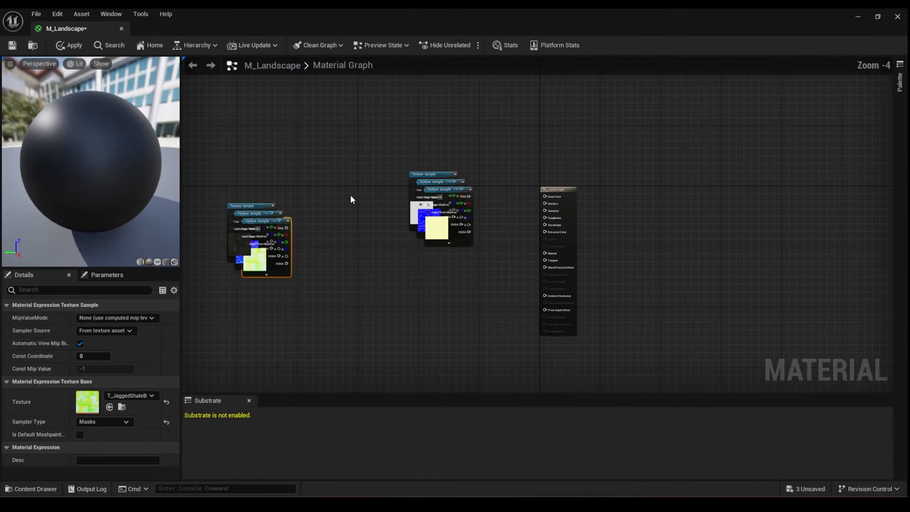
Step: Move the Jagged Shale samples aside and arrange the three Fresh Snow texture samples in a vertical column before the output node
left_click_drag(327, 189, 225, 279)
left_click_drag(273, 220, 433, 322)
right_click_drag(454, 253, 395, 261)
left_click_drag(451, 175, 348, 251)
left_click_drag(398, 197, 385, 244)
right_click_drag(434, 306, 459, 170)
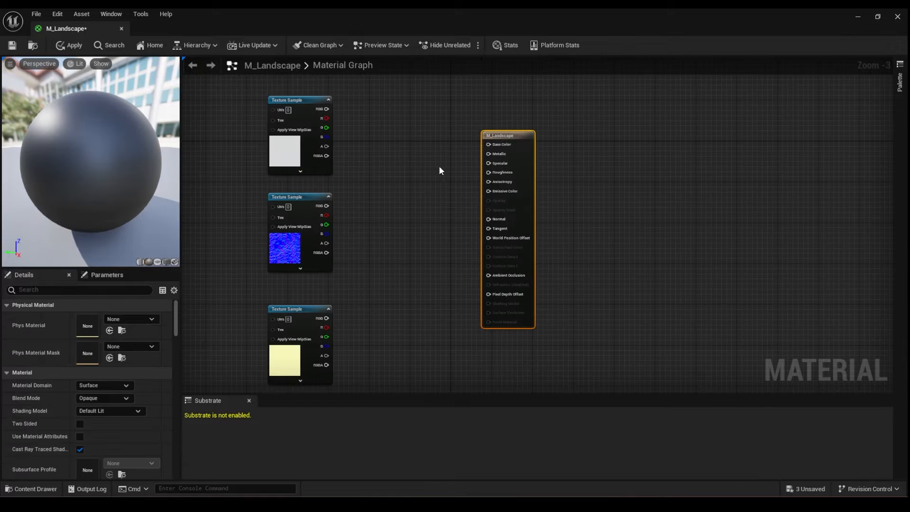
right_click_drag(440, 170, 449, 211)
right_click_drag(387, 222, 403, 189)
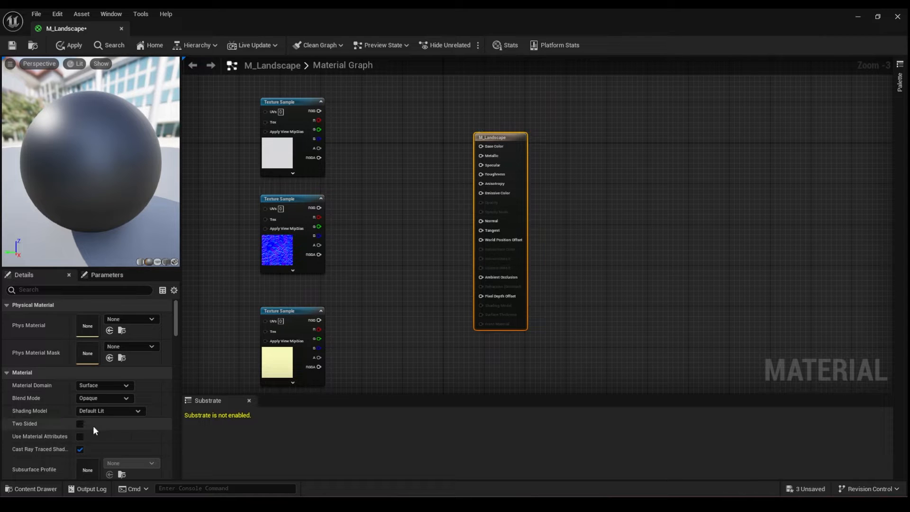
Step: Enable Use Material Attributes for M_Landscape and add a SetMaterialAttributes node between the texture samples and the output node
left_click(80, 436)
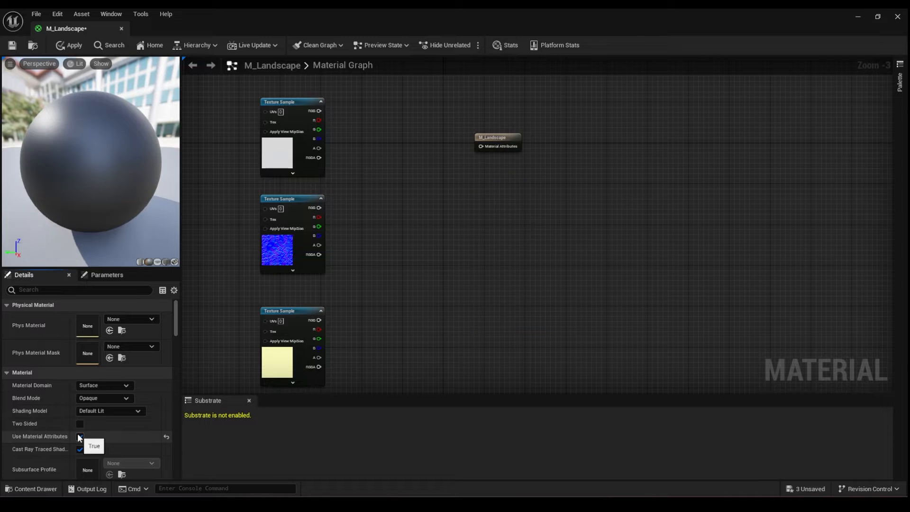
left_click_drag(493, 138, 548, 143)
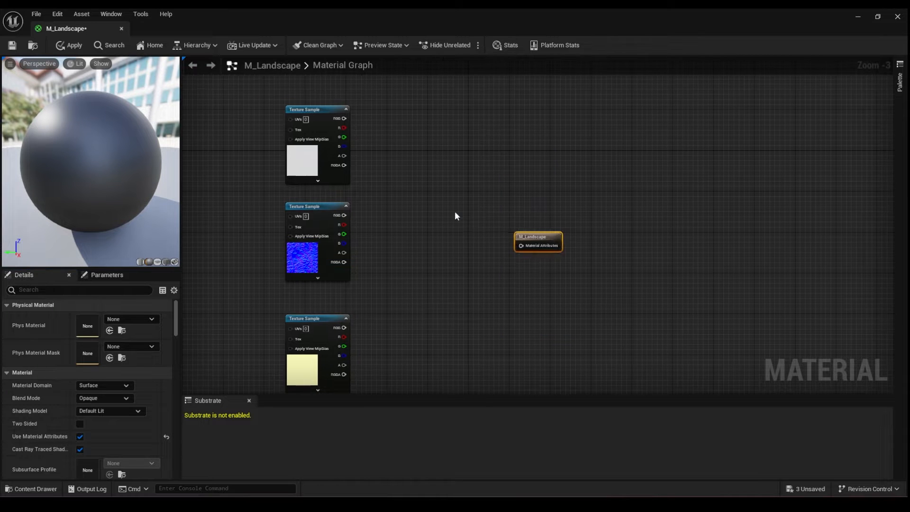
right_click(453, 214)
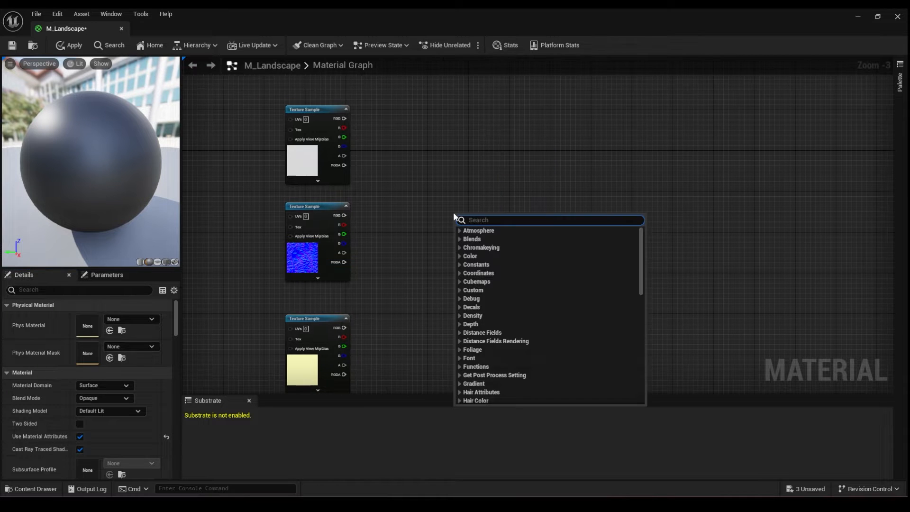
type("setma")
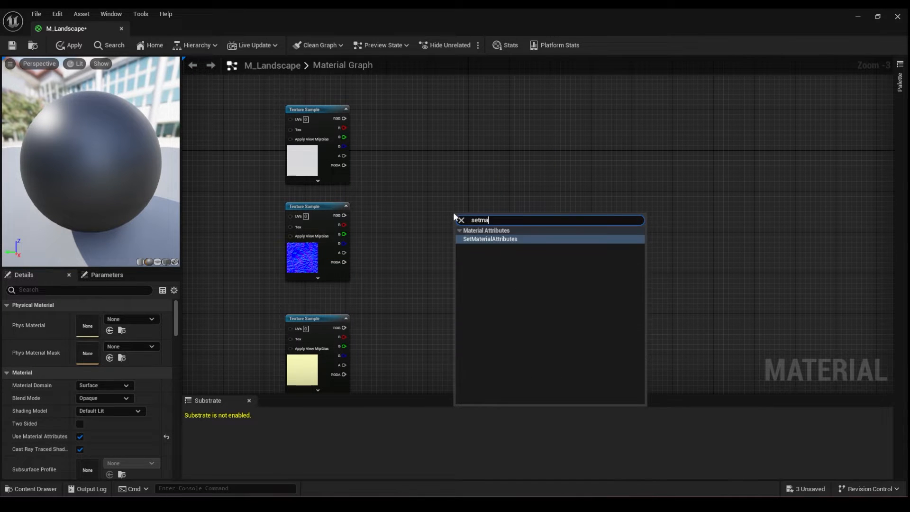
left_click(474, 238)
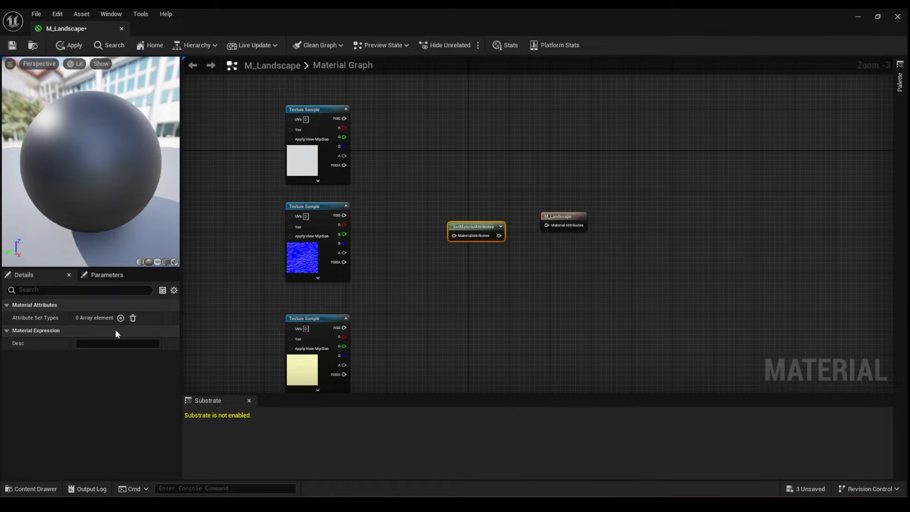
Step: Add Base Color, Roughness and Normal as attribute set types on the SetMaterialAttributes node
left_click(121, 318)
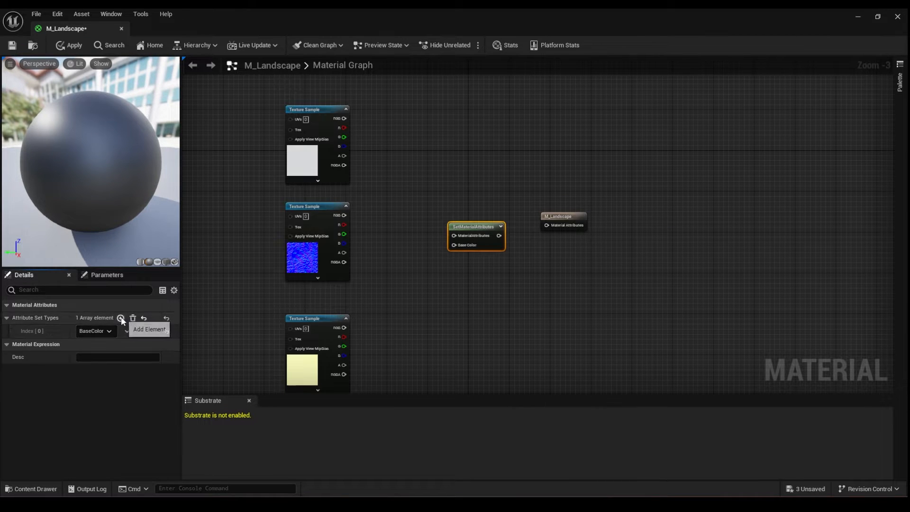
left_click(121, 318)
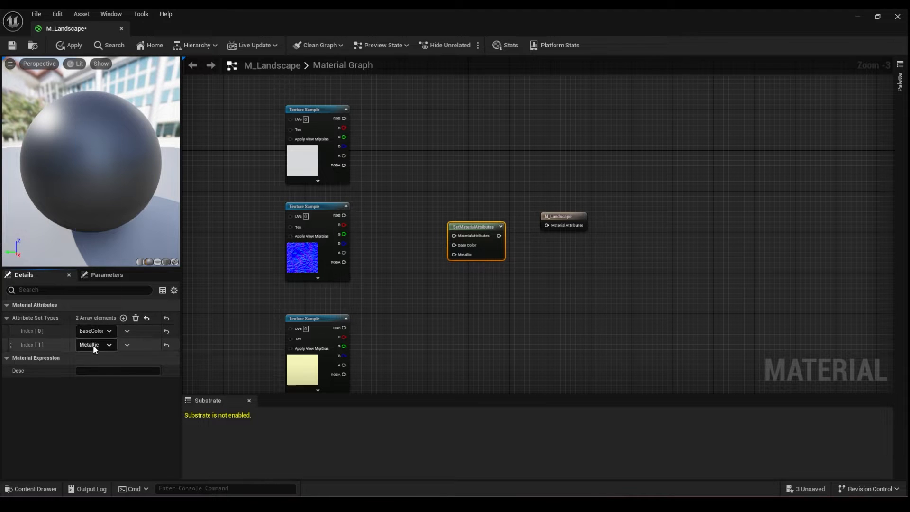
left_click(93, 345)
left_click(106, 168)
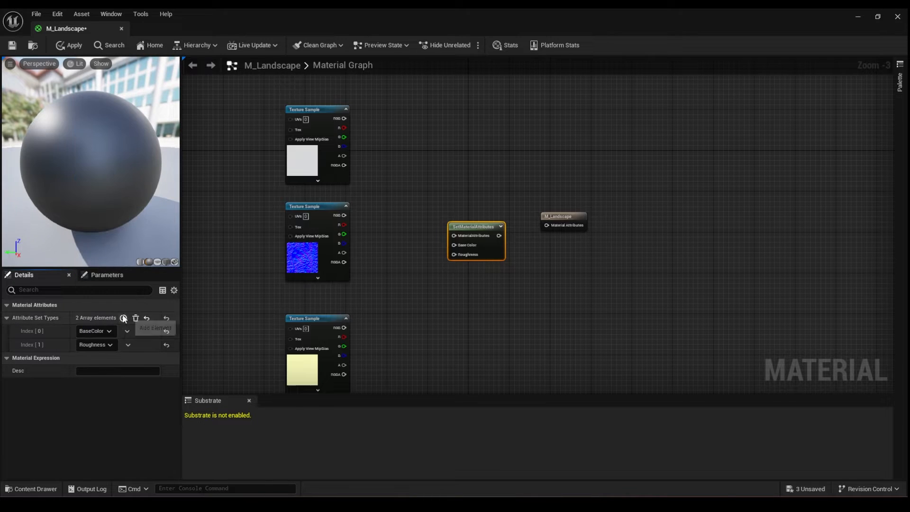
left_click(123, 318)
left_click(96, 358)
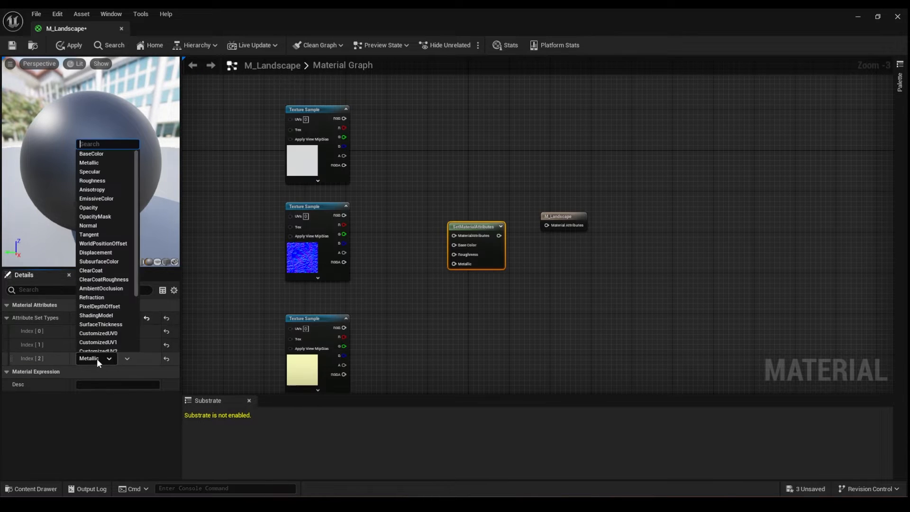
left_click(100, 226)
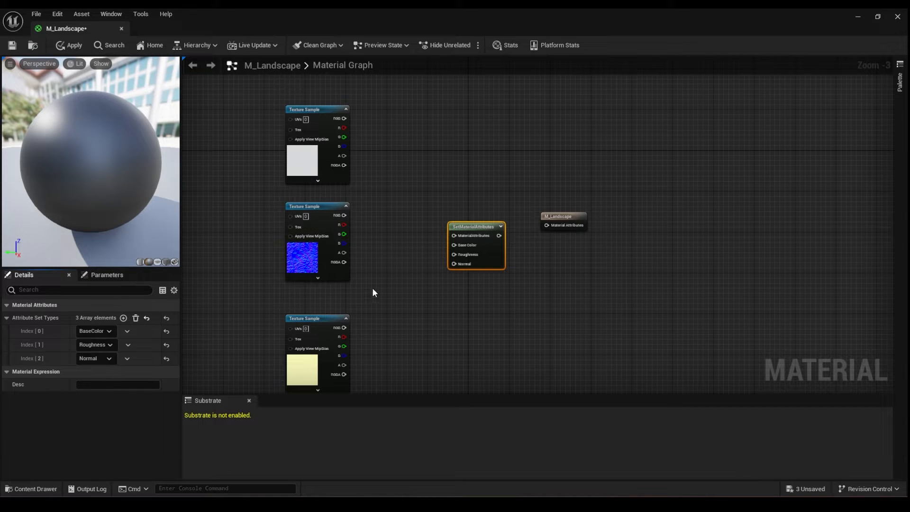
Step: Reposition the M_Landscape output node a short distance after the SetMaterialAttributes node, roughly level with it
left_click_drag(549, 222, 554, 232)
right_click_drag(456, 311, 413, 305)
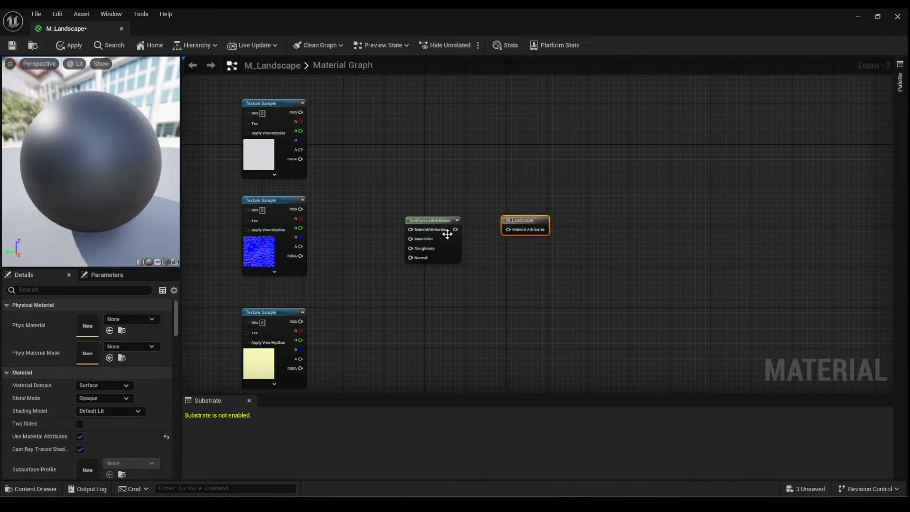
left_click(429, 221)
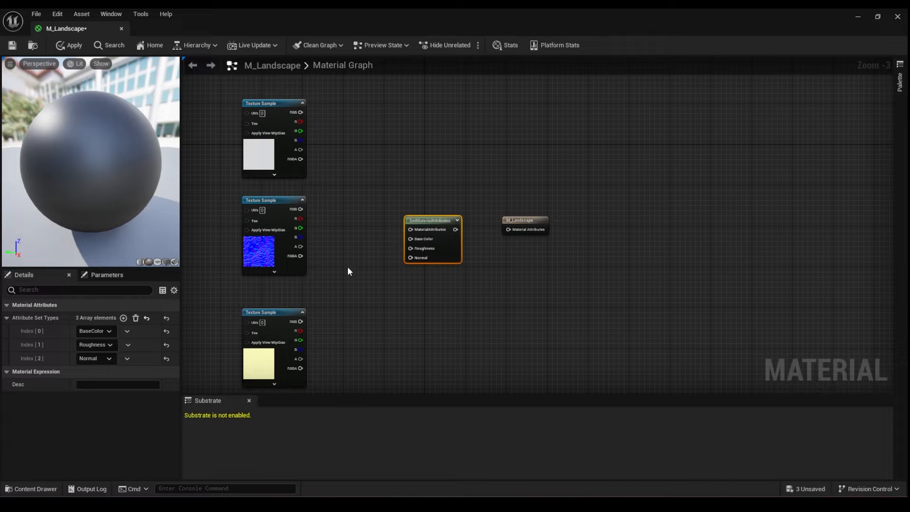
right_click_drag(418, 248, 410, 289)
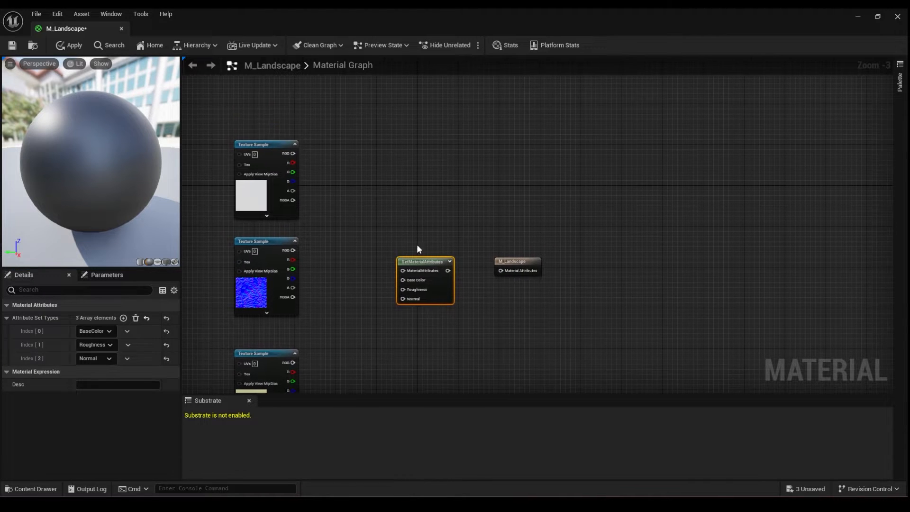
left_click_drag(514, 262, 580, 261)
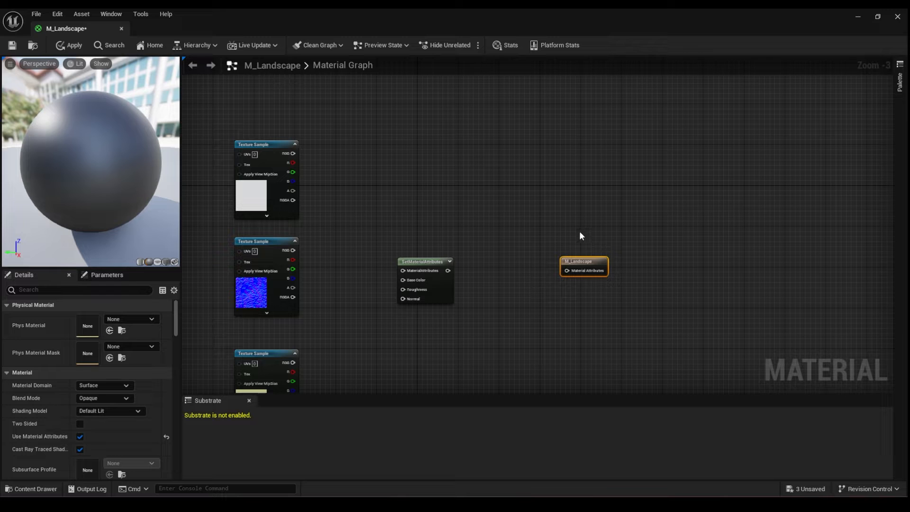
left_click_drag(576, 264, 530, 269)
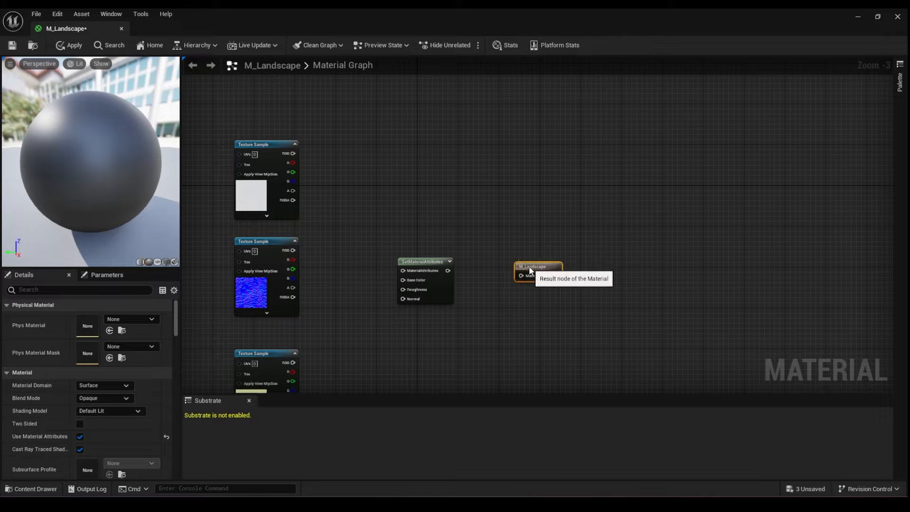
right_click_drag(506, 268, 411, 199)
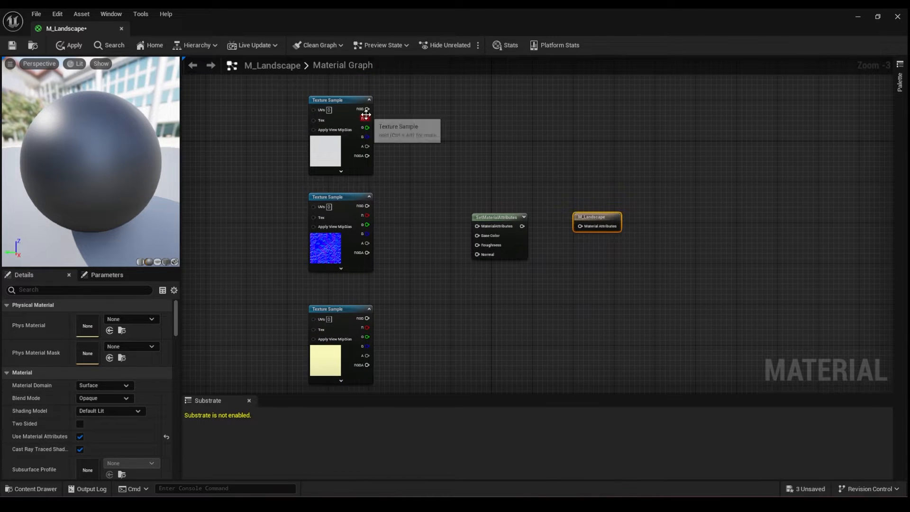
Step: Connect the snow colour texture to Base Color, the normal texture to Normal and the mask texture's green channel to Roughness
left_click_drag(367, 110, 477, 238)
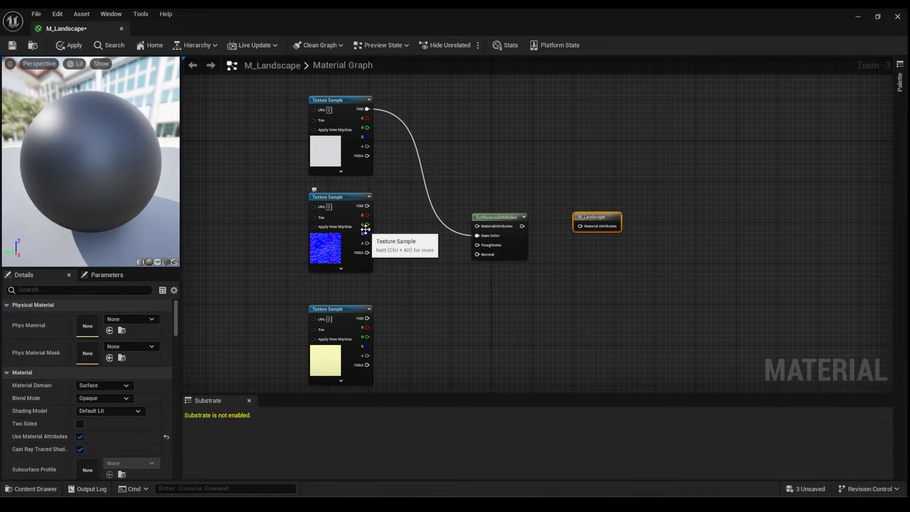
left_click_drag(366, 206, 481, 256)
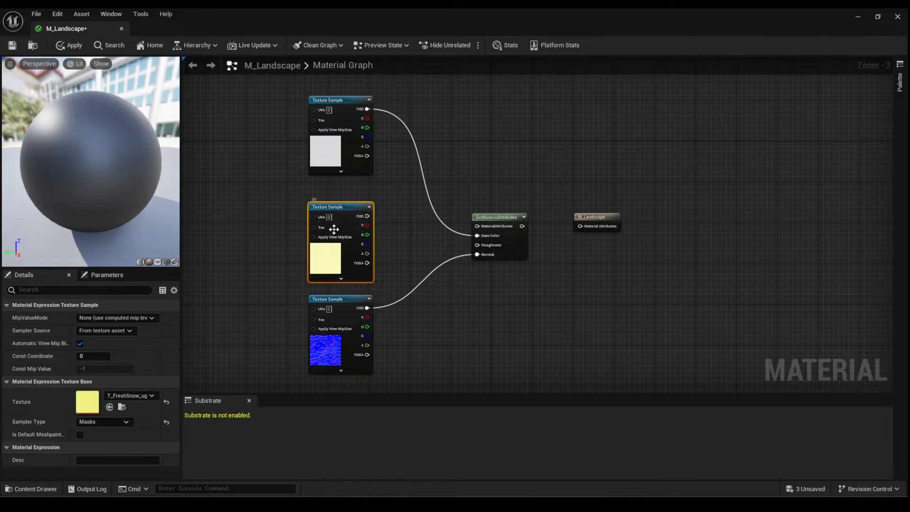
scroll(370, 238, "up", 2)
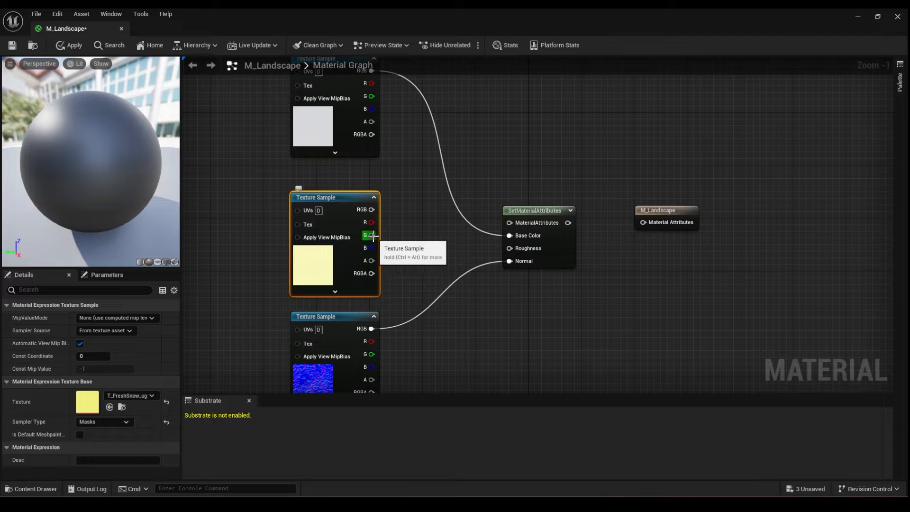
left_click_drag(371, 235, 516, 249)
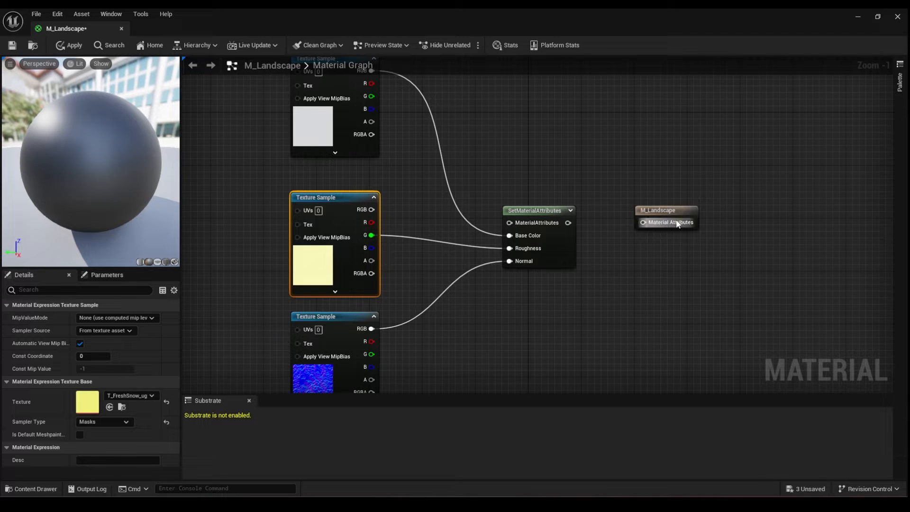
Step: Connect the SetMaterialAttributes output to M_Landscape's Material Attributes input and apply the material changes
left_click_drag(567, 223, 644, 223)
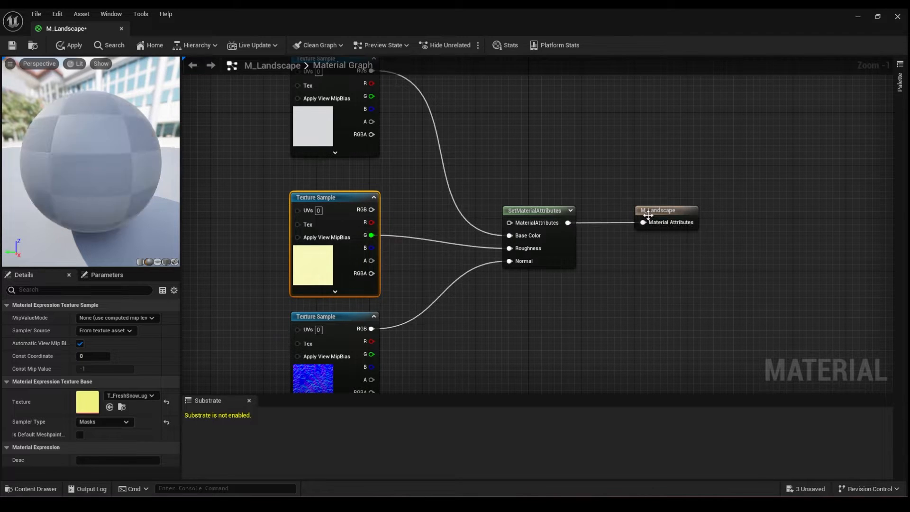
left_click(71, 45)
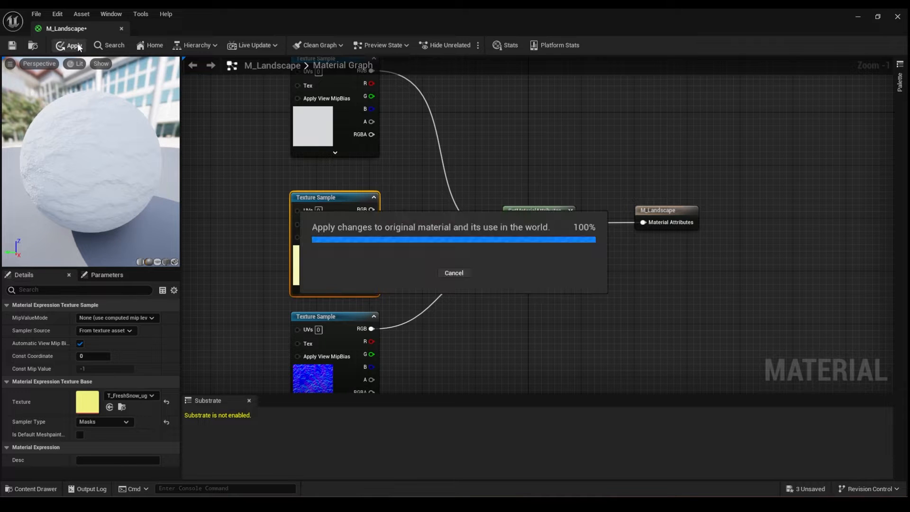
Step: Assign M_Landscape from the Materials folder as the Landscape Material of the landscape and inspect the snow surface up close
left_click_drag(84, 27, 379, 243)
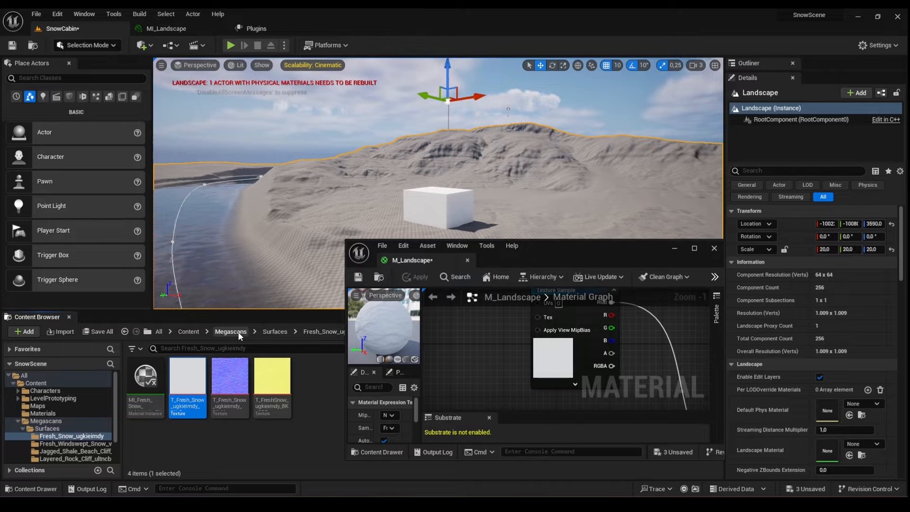
left_click(188, 331)
double_click(277, 381)
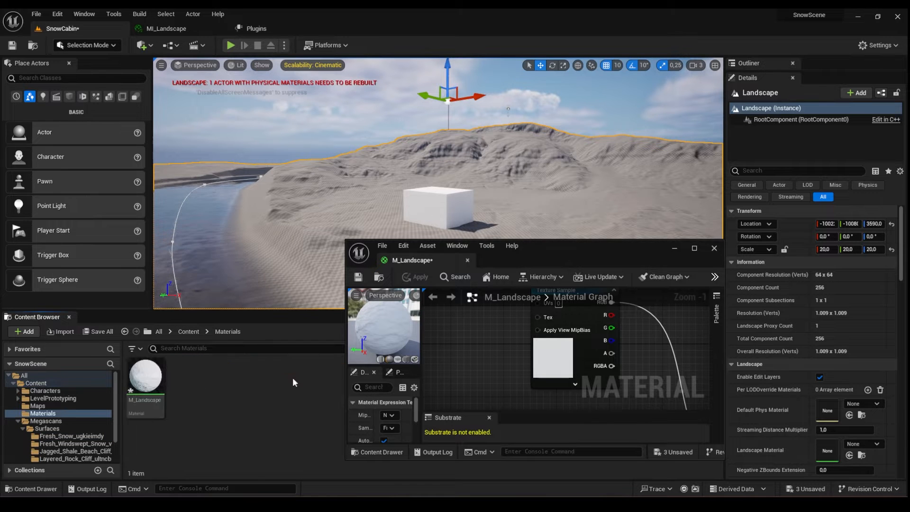
left_click_drag(588, 254, 442, 358)
left_click_drag(145, 379, 827, 420)
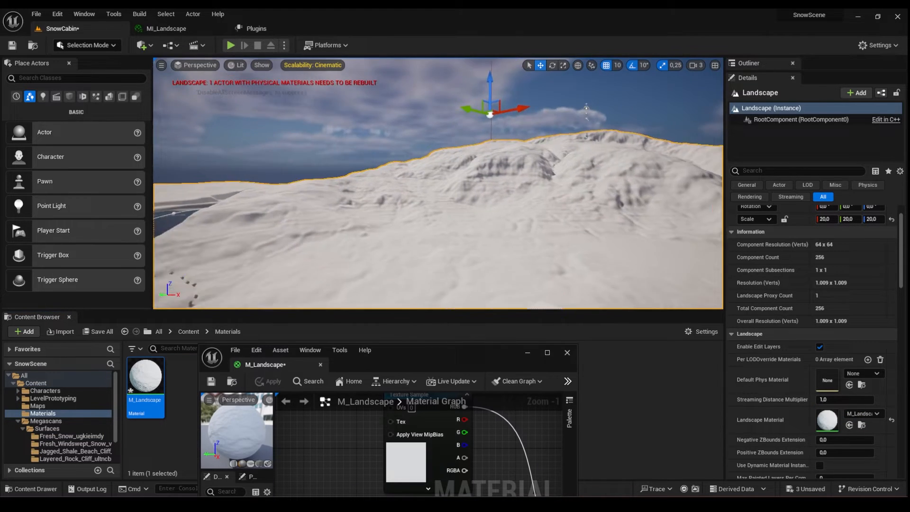
key("w")
right_click_drag(438, 184, 494, 181)
mouse_move(438, 183)
right_mouse_down()
mouse_move(473, 183)
mouse_move(438, 179)
mouse_move(441, 153)
mouse_move(443, 189)
right_mouse_up()
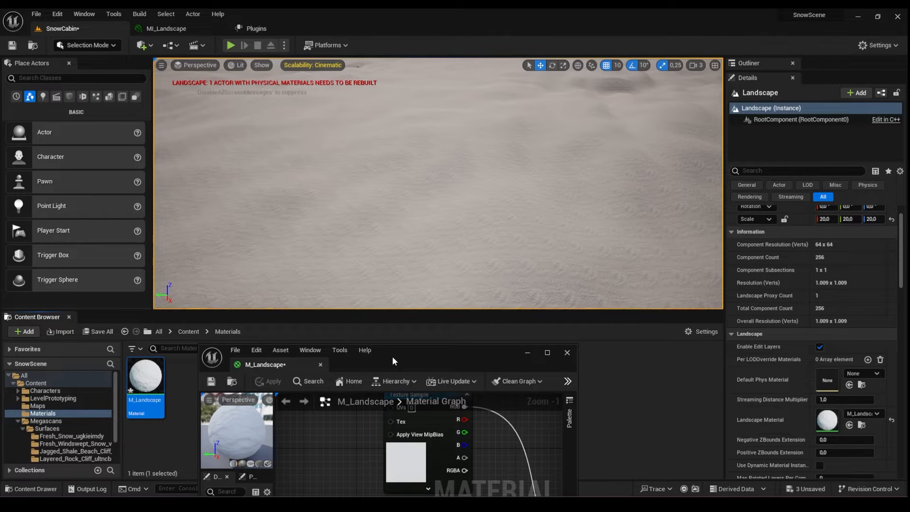
Step: Maximize the M_Landscape material editor and move the three Fresh Snow texture samples farther away from the SetMaterialAttributes node
left_click_drag(391, 357, 420, 231)
double_click(419, 231)
scroll(411, 323, "down", 3)
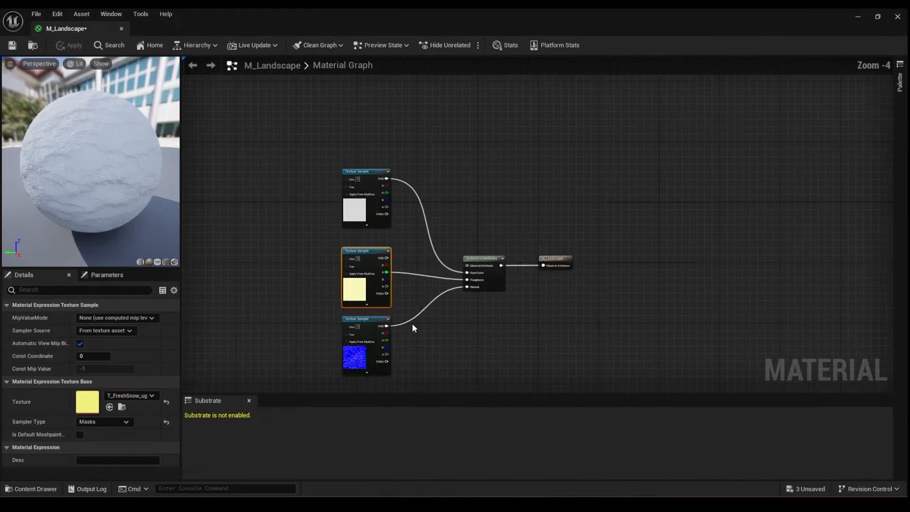
right_click_drag(412, 324, 562, 332)
left_click_drag(524, 152, 504, 346)
left_click_drag(523, 264, 432, 270)
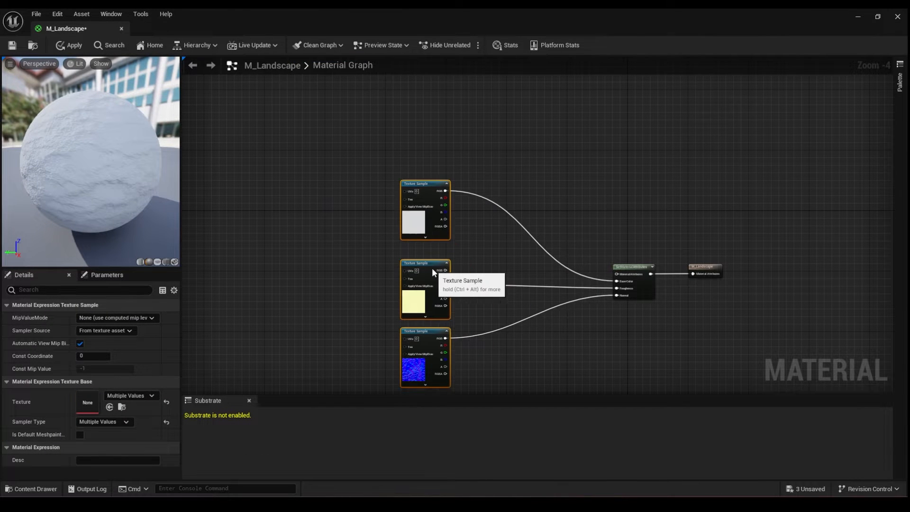
right_click_drag(506, 173, 439, 236)
left_click_drag(451, 199, 345, 340)
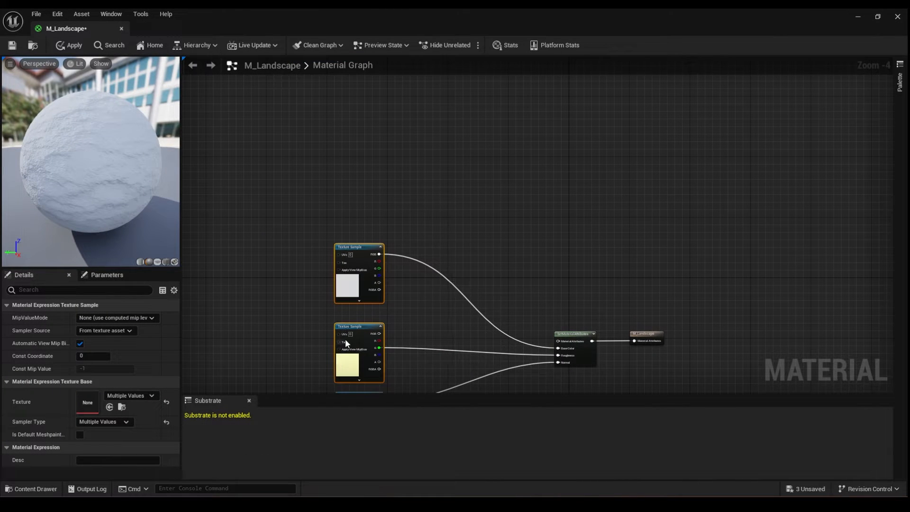
Step: Add a TextureVariation node in front of the Fresh Snow texture samples
right_click_drag(344, 339, 410, 245)
right_click(410, 245)
type("textu")
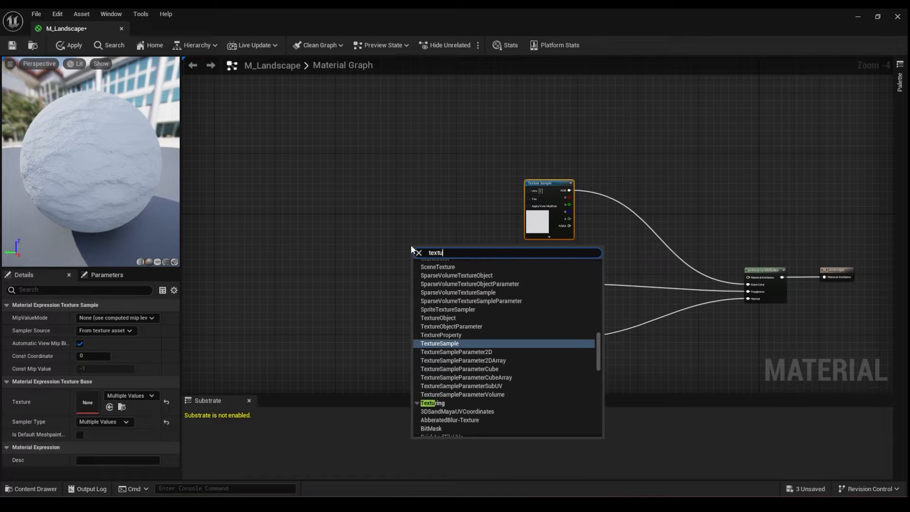
type("reva")
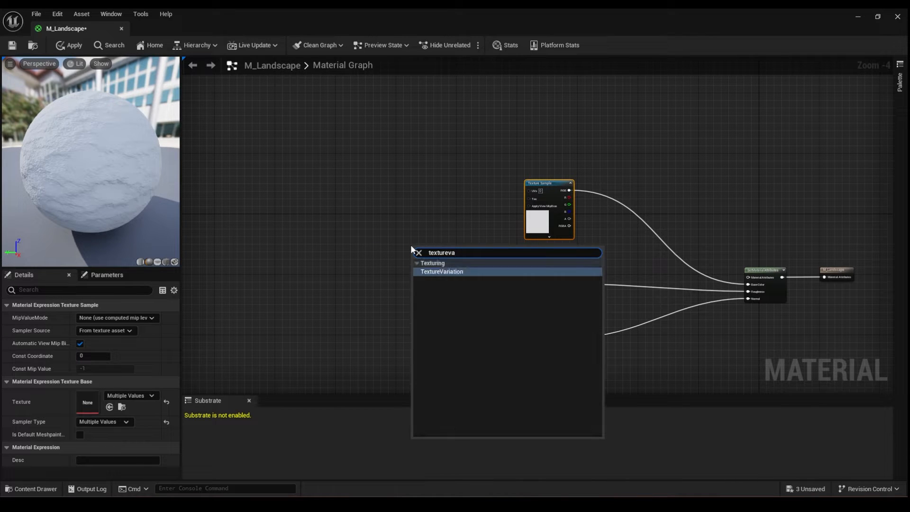
key("Return")
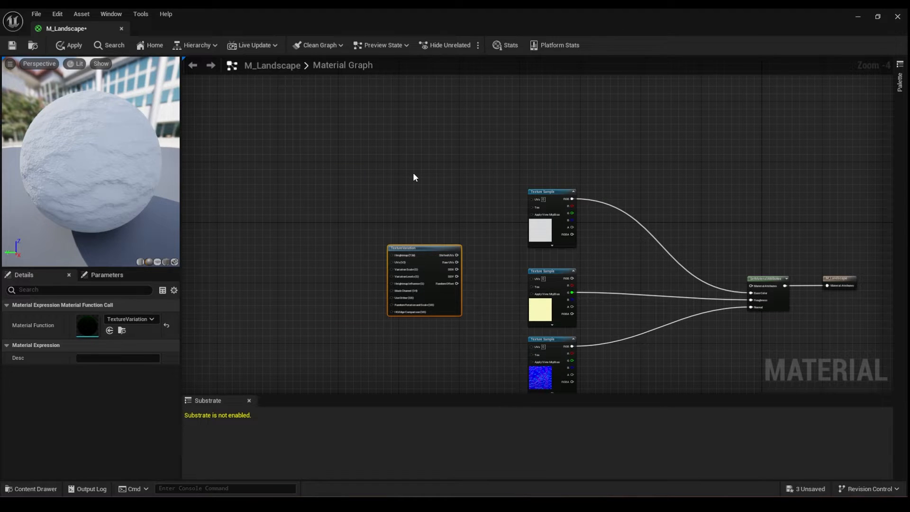
right_click_drag(425, 183, 416, 181)
right_click(417, 181)
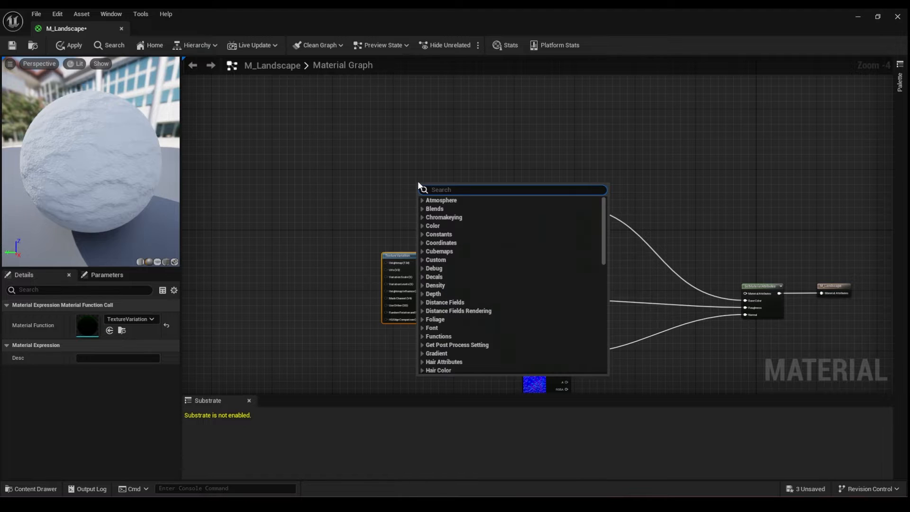
type("texture_bo")
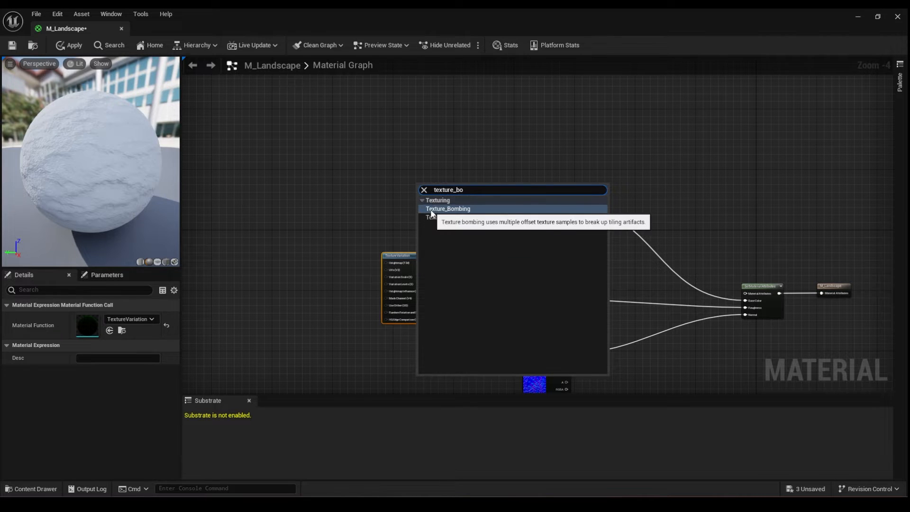
left_click(398, 208)
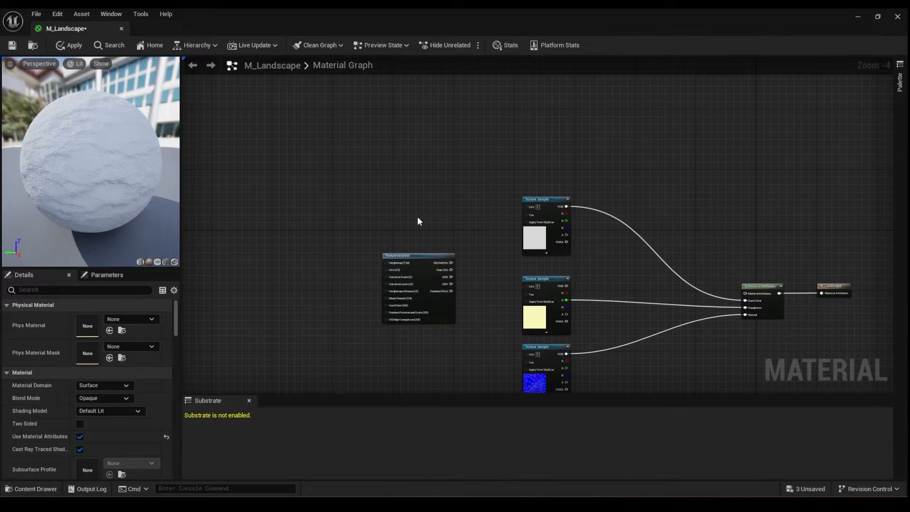
mouse_move(450, 220)
right_mouse_down()
mouse_move(442, 205)
mouse_move(448, 218)
right_mouse_up()
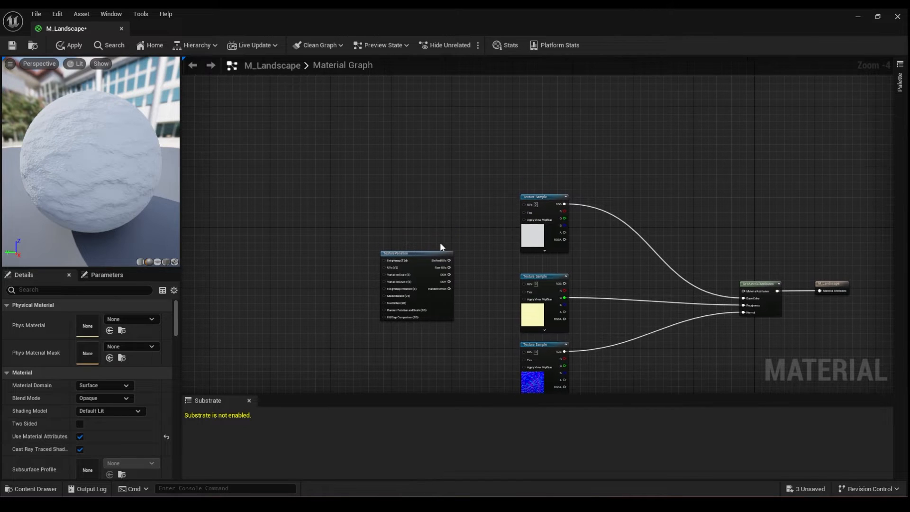
Step: Add a constant and a Multiply node, with the constant feeding A and TextureVariation's Shifted UVs feeding B
scroll(391, 270, "up", 2)
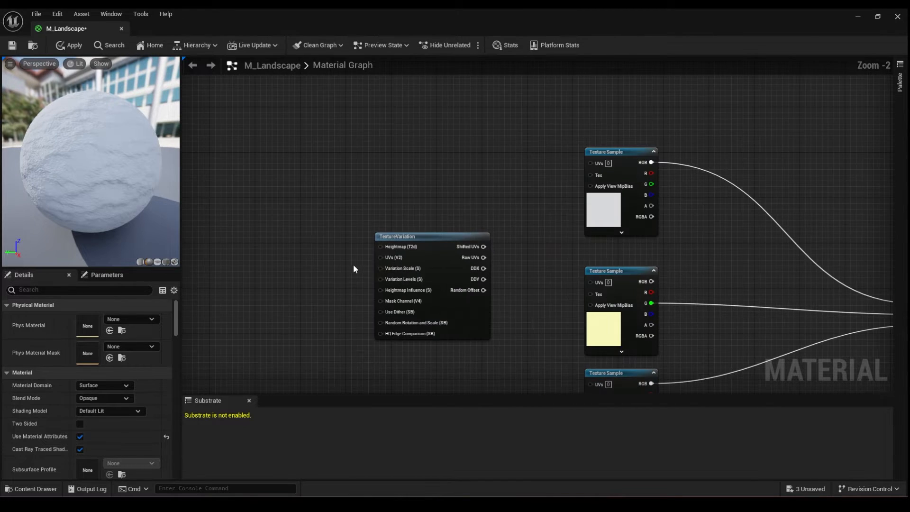
right_click_drag(455, 187, 446, 207)
right_click_drag(431, 175, 502, 181)
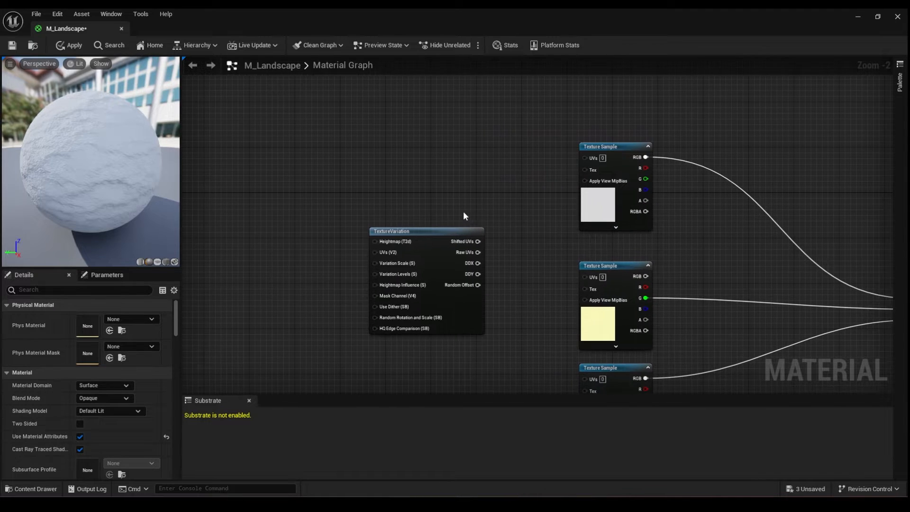
scroll(462, 211, "up", 1)
scroll(470, 192, "up", 1)
key("1")
left_click(452, 183)
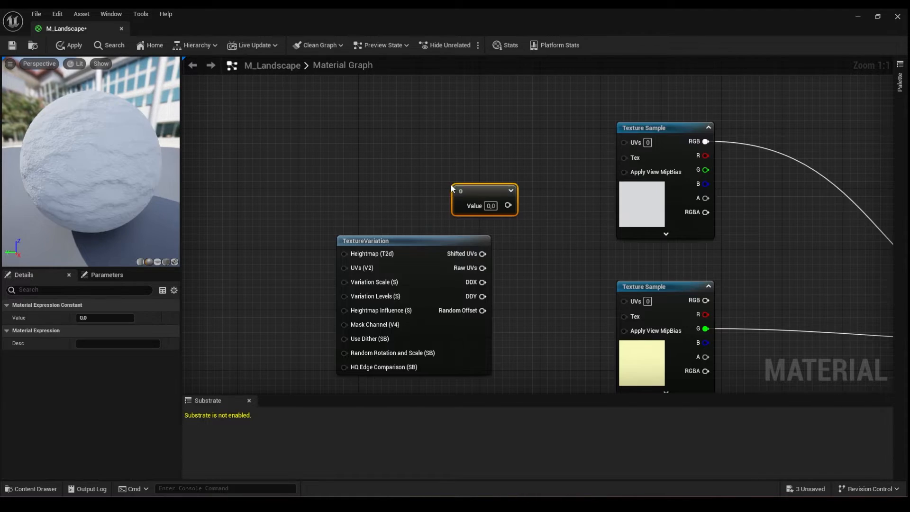
left_click_drag(475, 187, 525, 202)
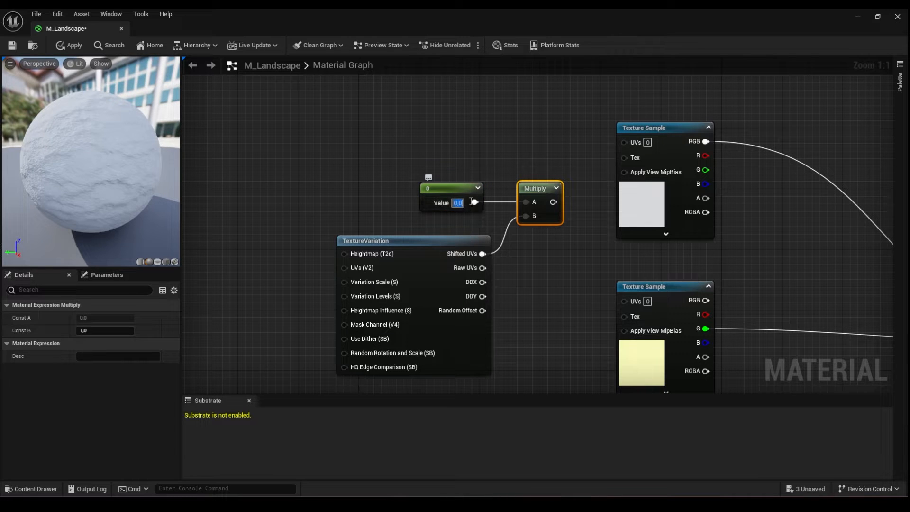
Step: Set the constant feeding the Multiply node to 1 and shift the constant and Multiply nodes slightly toward the texture samples
left_click(493, 221)
right_click_drag(493, 220, 412, 230)
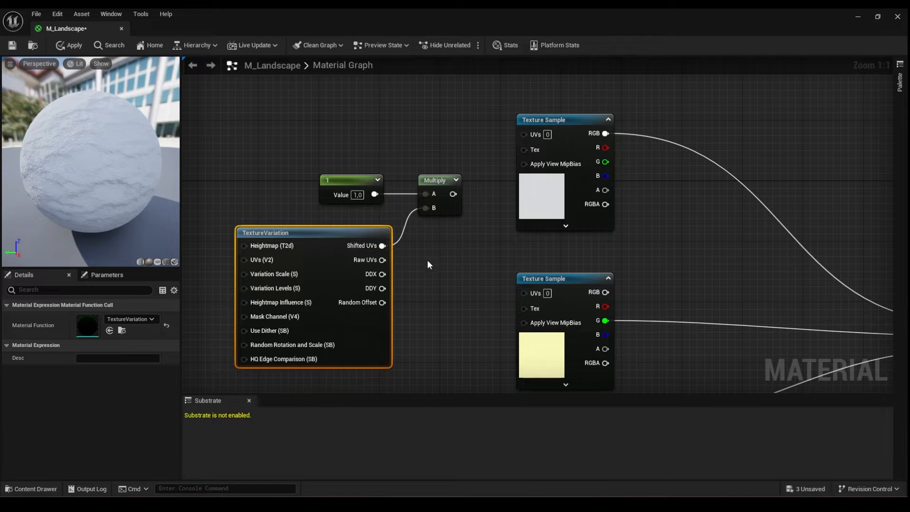
left_click(417, 270)
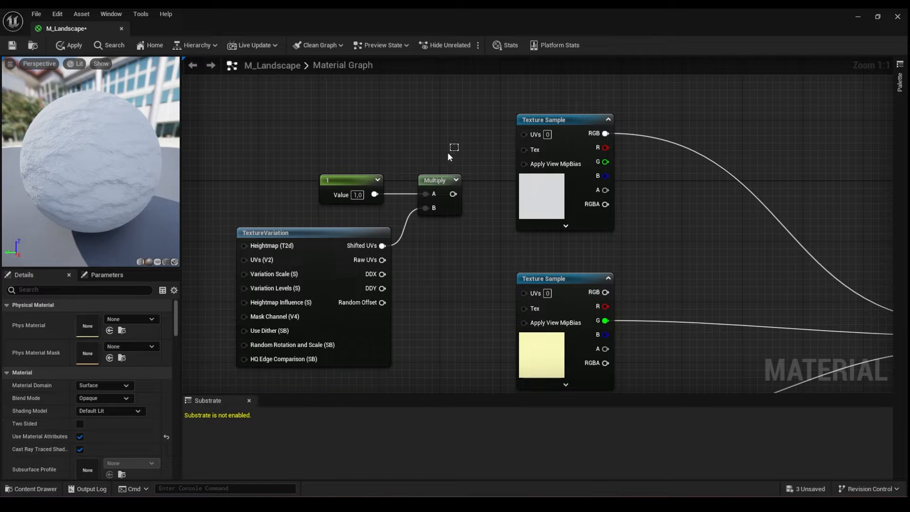
left_click_drag(448, 153, 351, 179)
left_click_drag(443, 181, 451, 182)
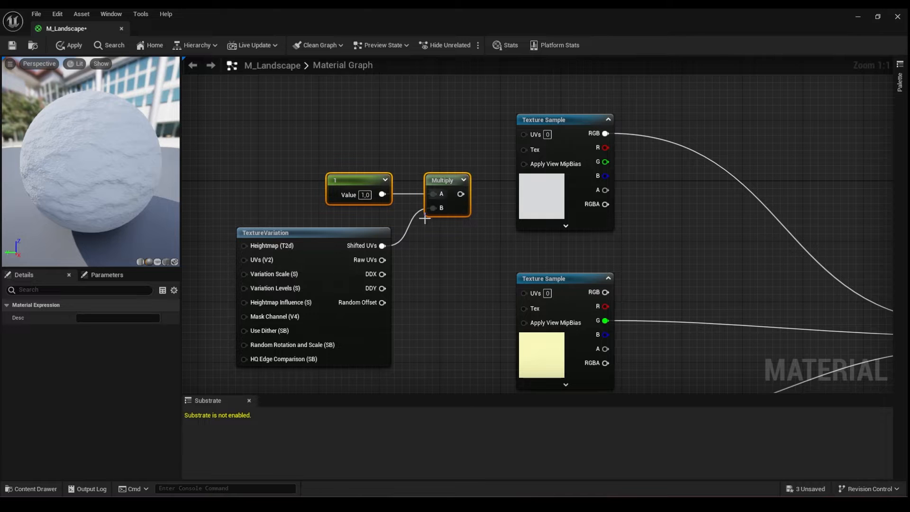
Step: Move the three Fresh Snow texture samples together farther away from the Multiply and TextureVariation nodes
right_click_drag(404, 280, 398, 256)
scroll(477, 241, "down", 2)
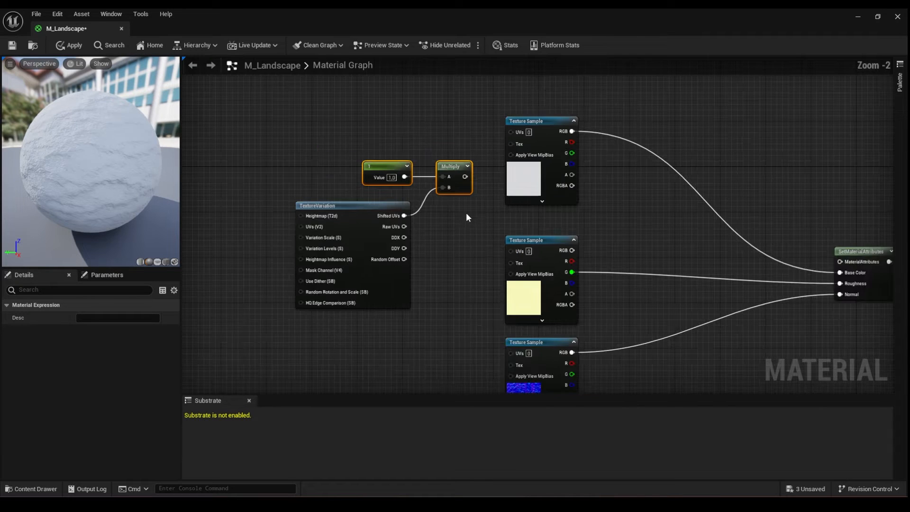
right_click_drag(465, 217, 450, 248)
scroll(447, 247, "up", 2)
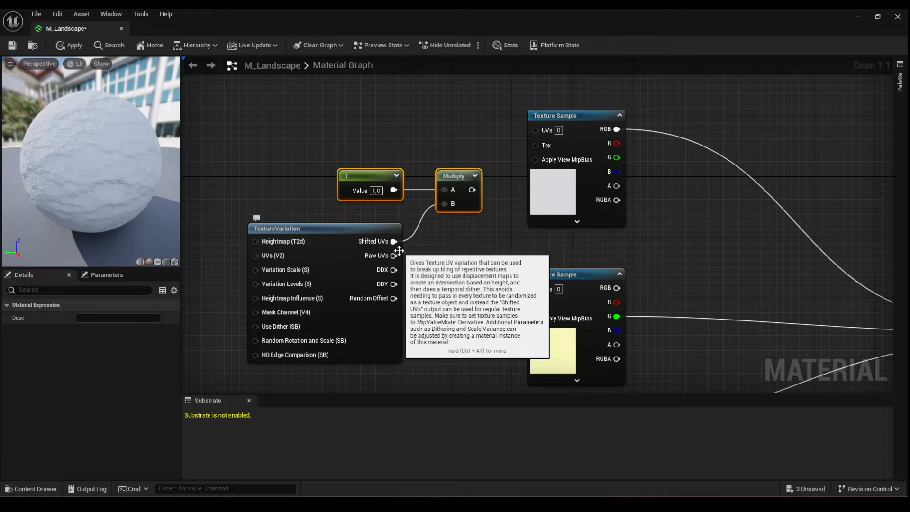
right_click_drag(463, 252, 406, 244)
scroll(427, 242, "down", 4)
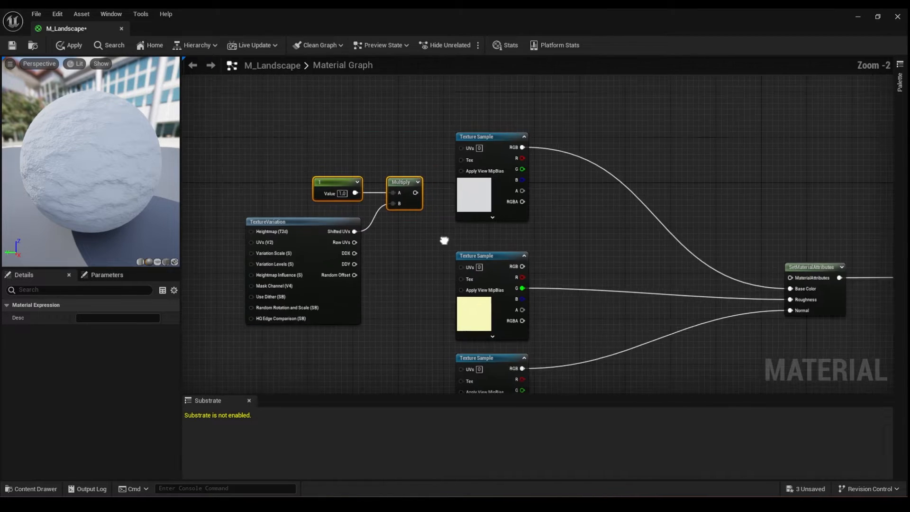
left_click_drag(497, 109, 412, 303)
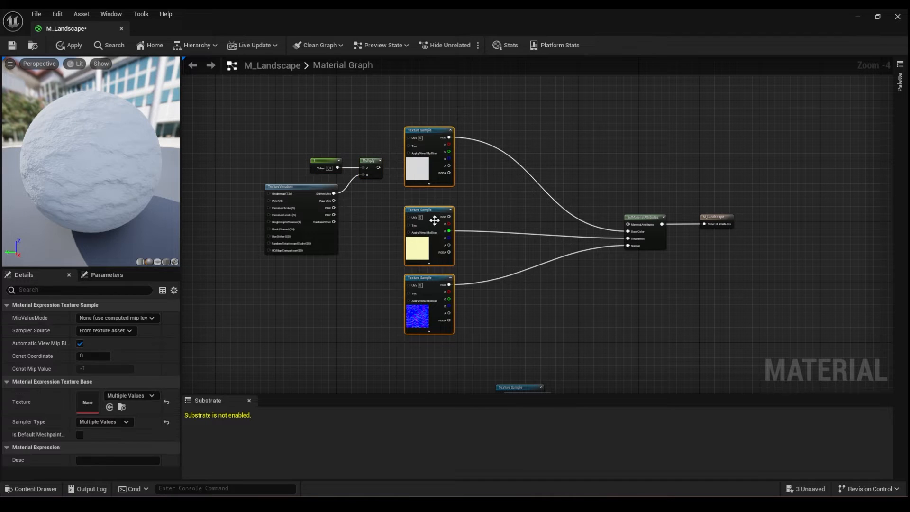
left_click_drag(414, 212, 452, 212)
scroll(327, 195, "up", 1)
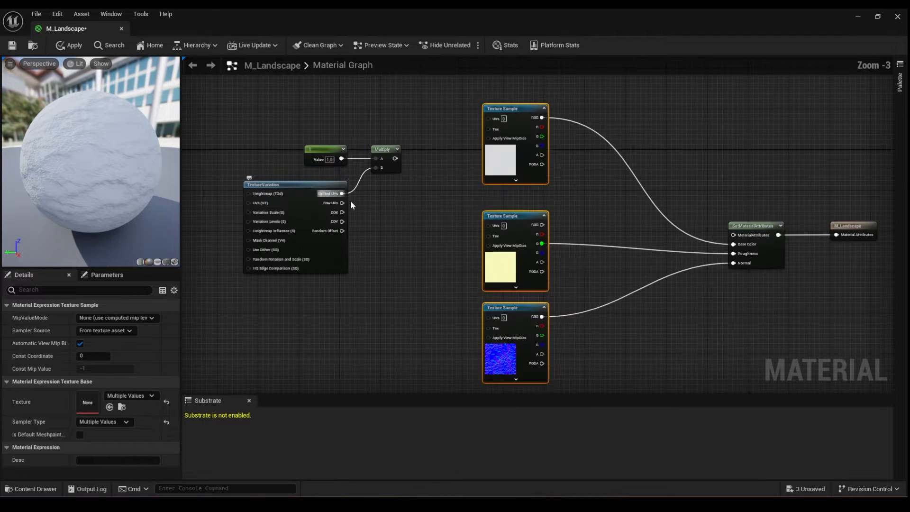
right_click_drag(421, 209, 356, 263)
scroll(410, 190, "up", 2)
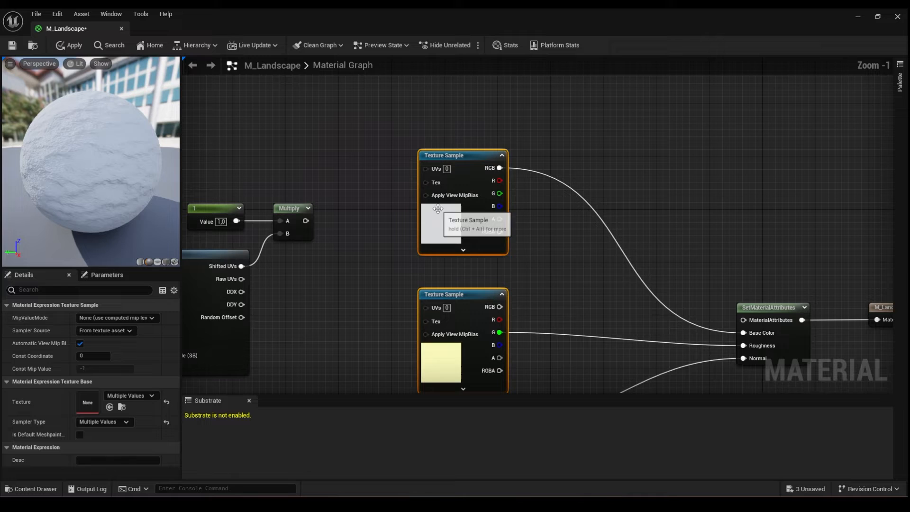
Step: Set the MipValueMode of the base color Texture Sample to Derivative
left_click(459, 251)
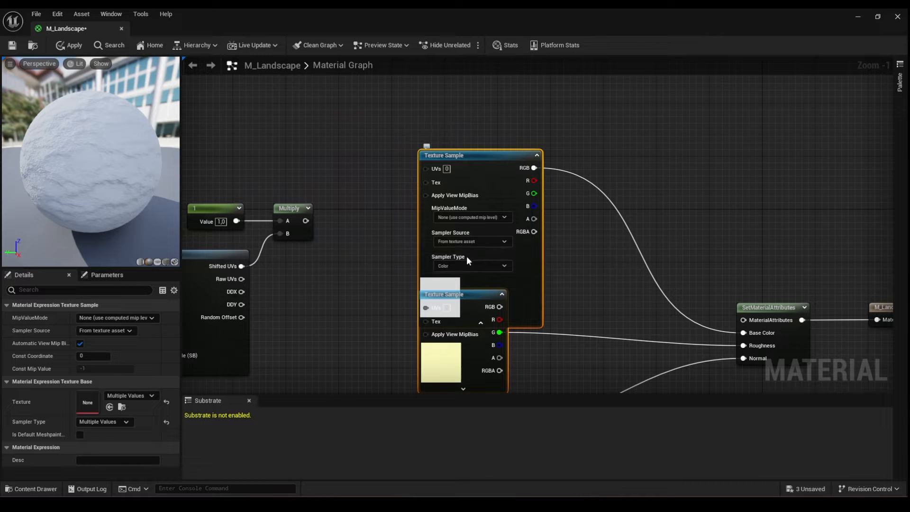
left_click(454, 217)
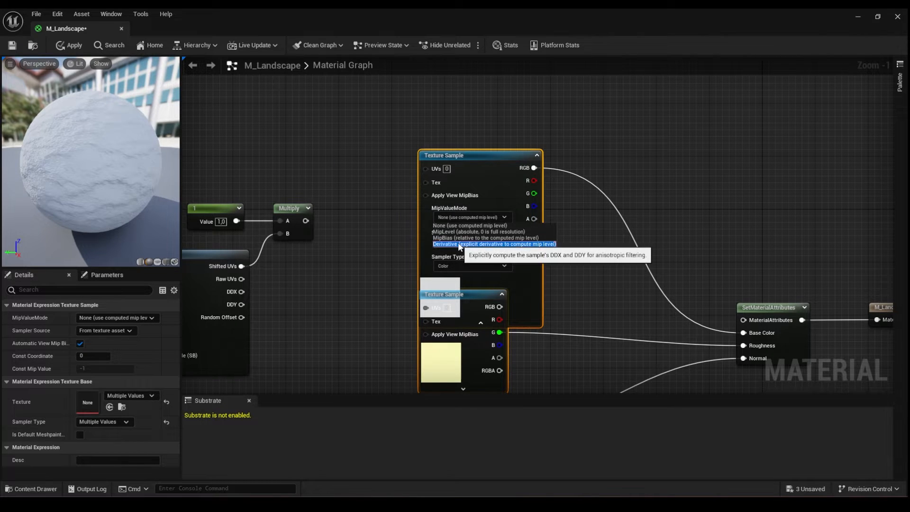
left_click(457, 243)
left_click_drag(504, 307, 498, 287)
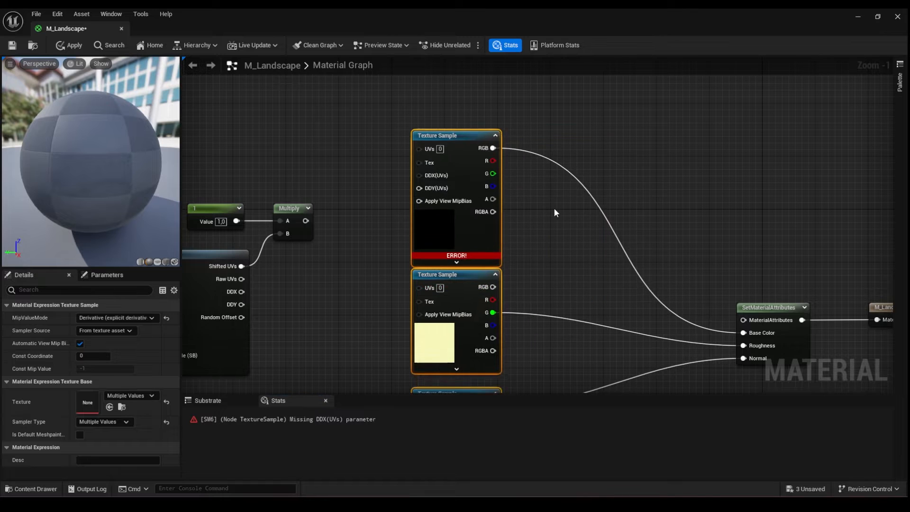
left_click(556, 211)
right_click_drag(399, 305, 412, 193)
Step: Set MipValueMode to Derivative on the roughness and normal Texture Samples, moving the normal sample down to make room
left_click(460, 258)
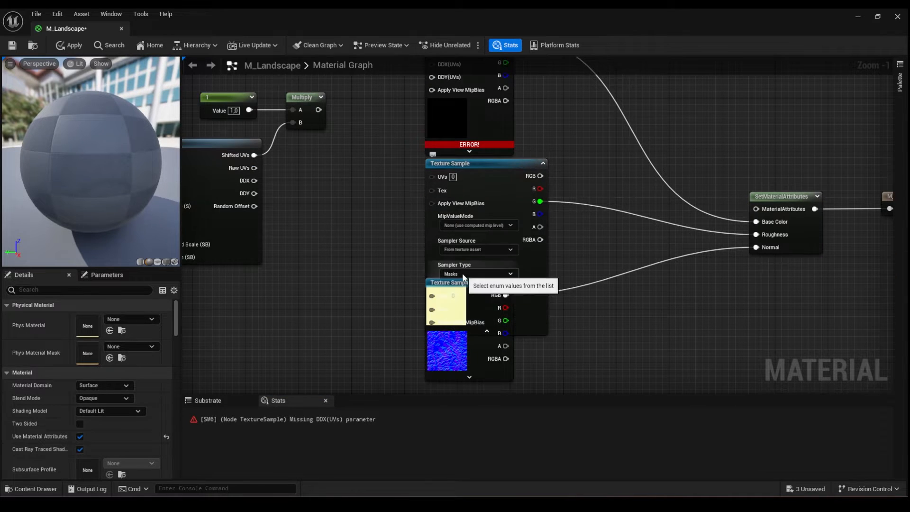
left_click(459, 224)
left_click(464, 249)
left_click(504, 318)
right_click_drag(480, 283, 463, 174)
left_click_drag(469, 259, 468, 300)
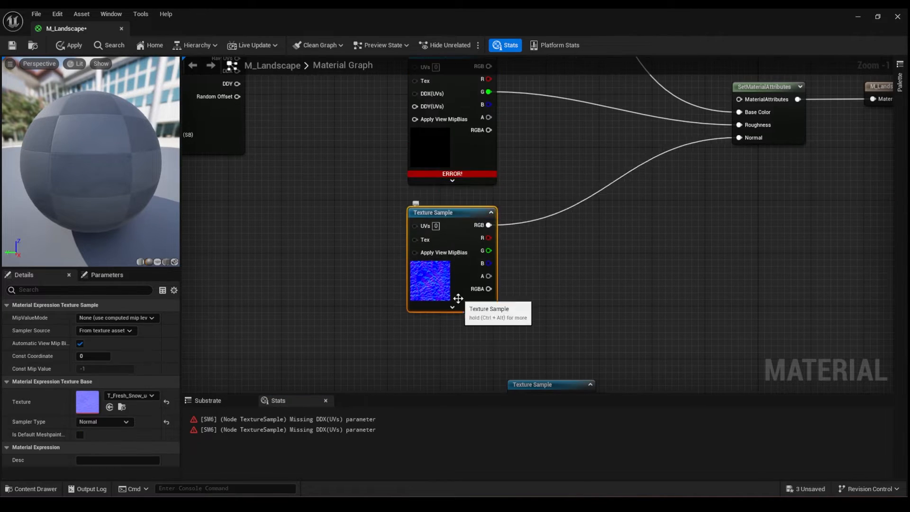
left_click(453, 306)
left_click(443, 276)
left_click(450, 300)
left_click(496, 370)
Step: Connect the Multiply output to the UVs inputs of all three Fresh Snow Texture Samples
scroll(495, 372, "down", 2)
right_click_drag(380, 119, 384, 219)
scroll(349, 192, "up", 3)
right_click_drag(281, 251, 275, 272)
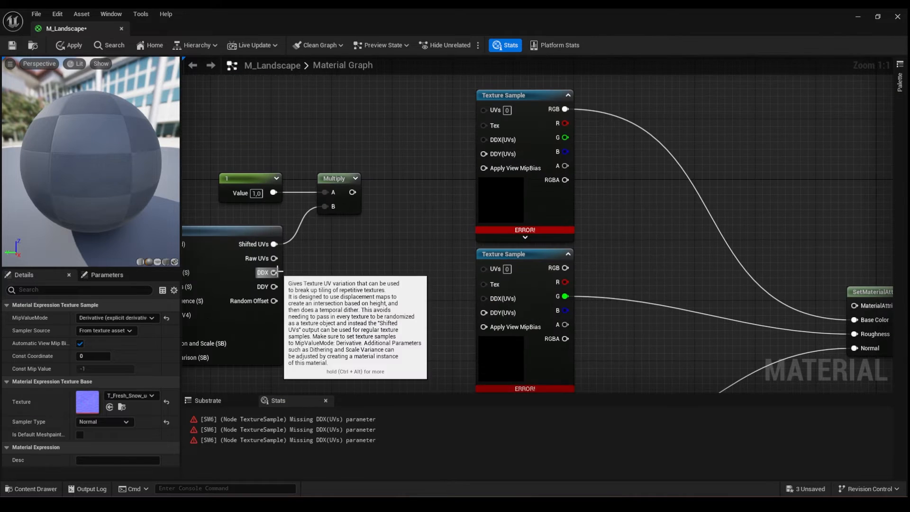
left_click_drag(349, 193, 491, 111)
right_click_drag(379, 189, 368, 121)
left_click_drag(337, 124, 469, 199)
scroll(468, 199, "down", 2)
right_click_drag(403, 199, 395, 153)
left_click_drag(362, 96, 461, 290)
Step: Connect TextureVariation's DDX and DDY outputs to the DDX(UVs) and DDY(UVs) inputs of all three Texture Samples
right_click_drag(335, 152, 428, 261)
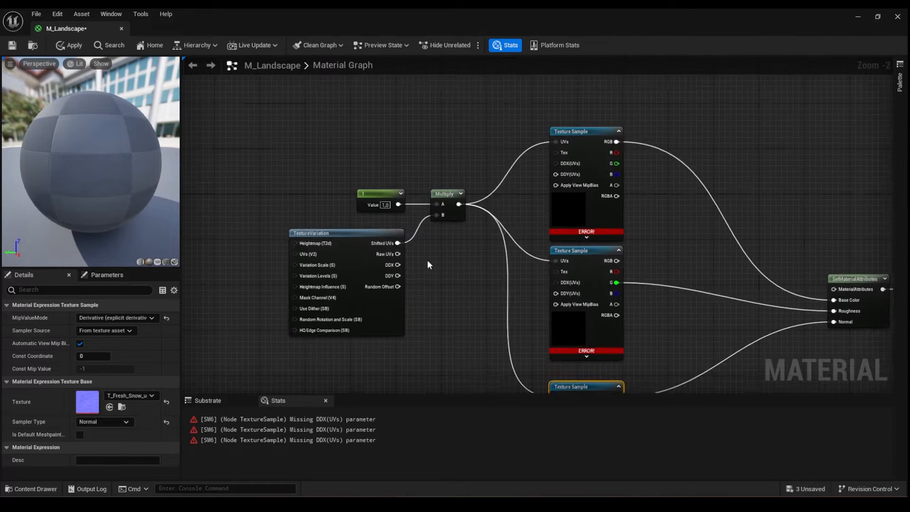
scroll(432, 258, "up", 2)
left_click_drag(389, 265, 599, 145)
right_click_drag(547, 176, 547, 158)
left_click_drag(389, 204, 601, 242)
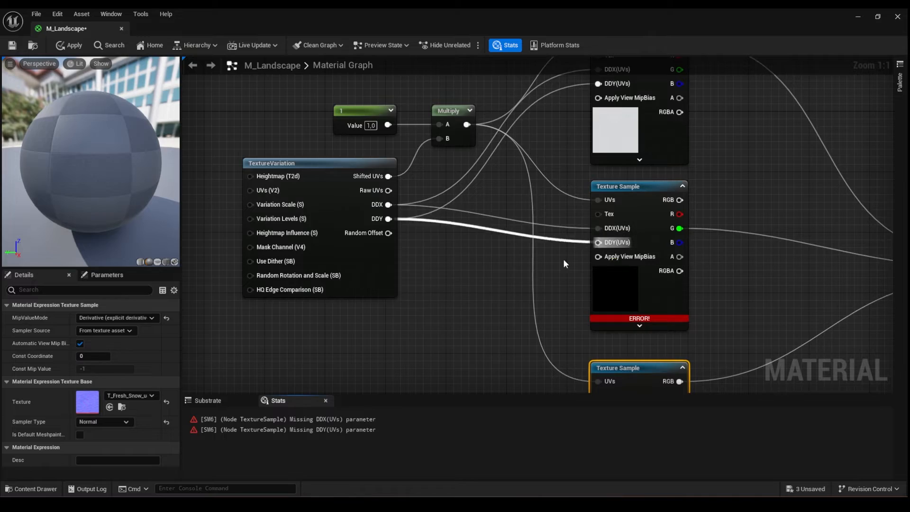
scroll(562, 259, "down", 2)
right_click_drag(563, 258, 509, 181)
left_click_drag(377, 140, 535, 305)
scroll(531, 299, "down", 2)
scroll(583, 156, "down", 2)
Step: Apply the M_Landscape changes and inspect the snow surface around the box in the level viewport
left_click_drag(741, 163, 586, 190)
scroll(521, 191, "up", 4)
scroll(504, 194, "down", 2)
left_click(70, 46)
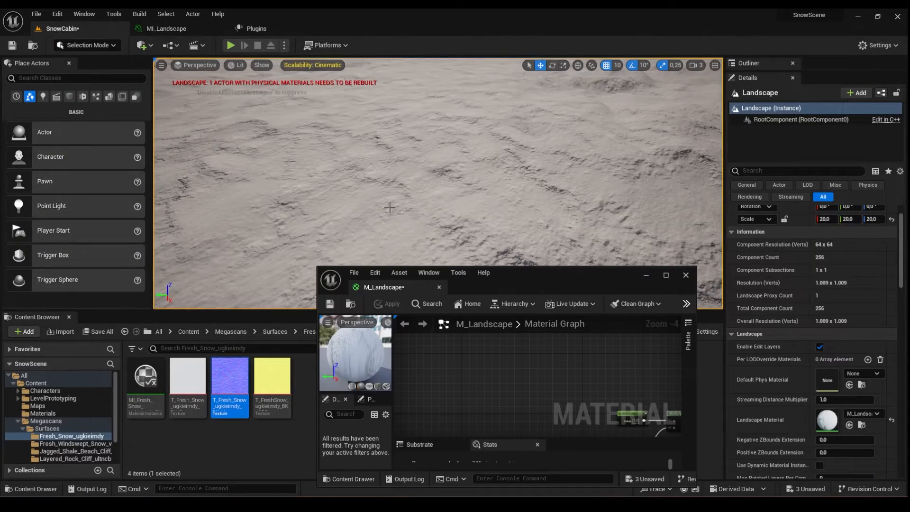
right_click_drag(395, 218, 337, 216)
key("s")
key("w")
key("s")
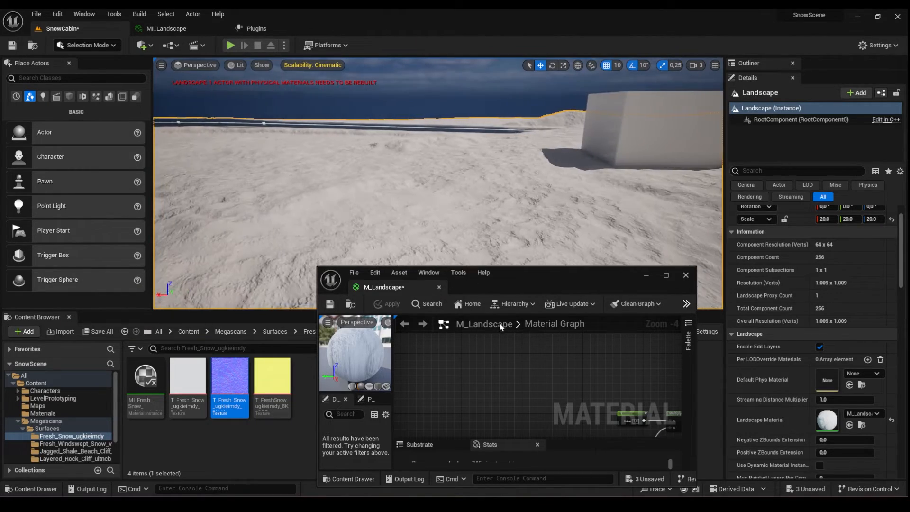
Step: Set the UV-scaling constant to 2, apply the material and check the snow tiling in the level
scroll(462, 362, "down", 4)
scroll(558, 413, "up", 5)
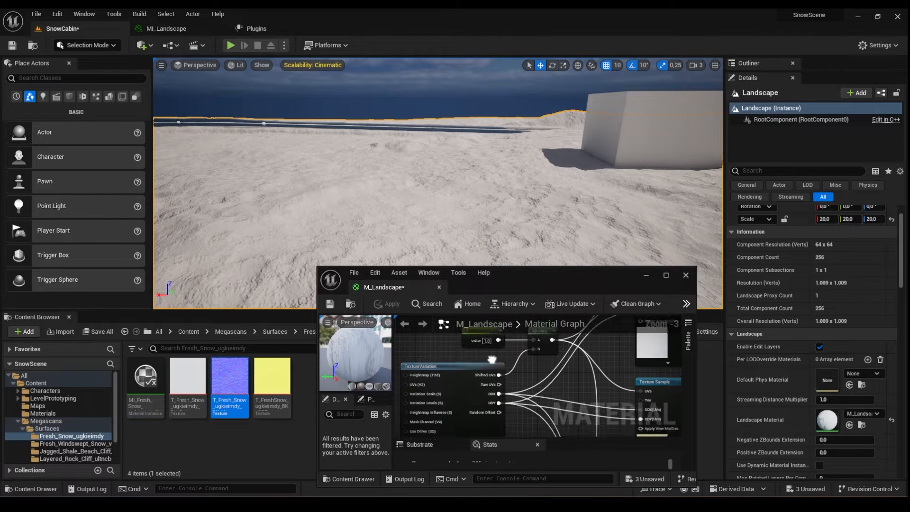
type("2")
key("Return")
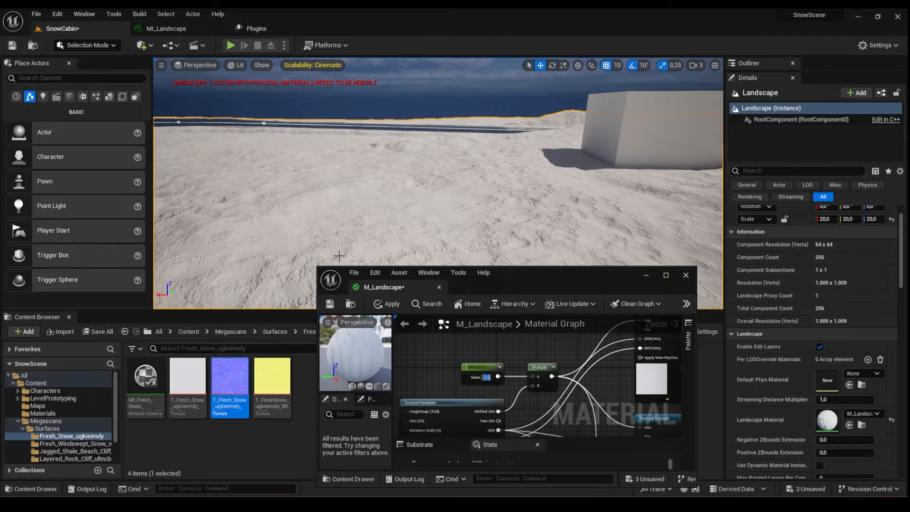
left_click(391, 305)
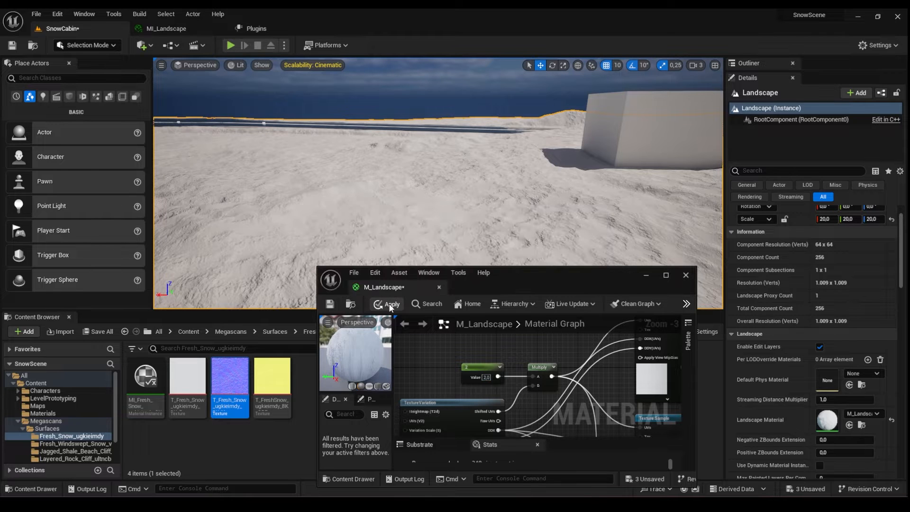
right_click_drag(432, 220, 363, 144)
right_click_drag(357, 180, 339, 163)
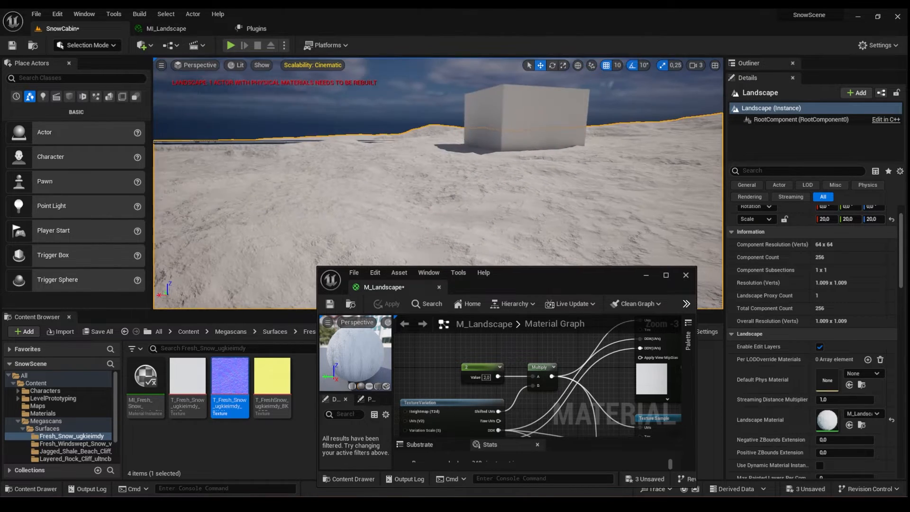
Step: Maximize the M_Landscape material editor and reposition the SetMaterialAttributes and M_Landscape output nodes relative to the texture samples
left_click_drag(505, 274, 408, 188)
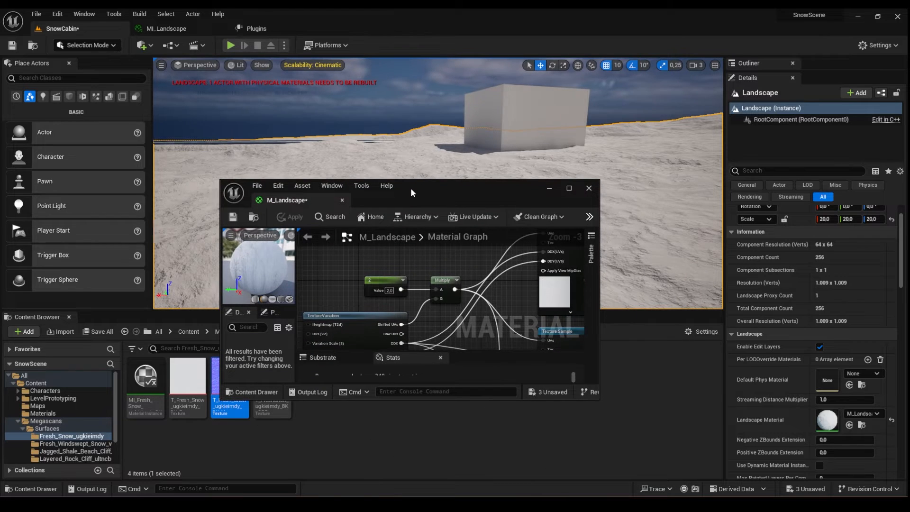
double_click(410, 187)
scroll(416, 228, "down", 2)
right_click_drag(509, 231, 447, 155)
left_click_drag(491, 193, 380, 336)
right_click_drag(438, 176, 414, 273)
left_click_drag(540, 131, 488, 169)
scroll(379, 278, "up", 4)
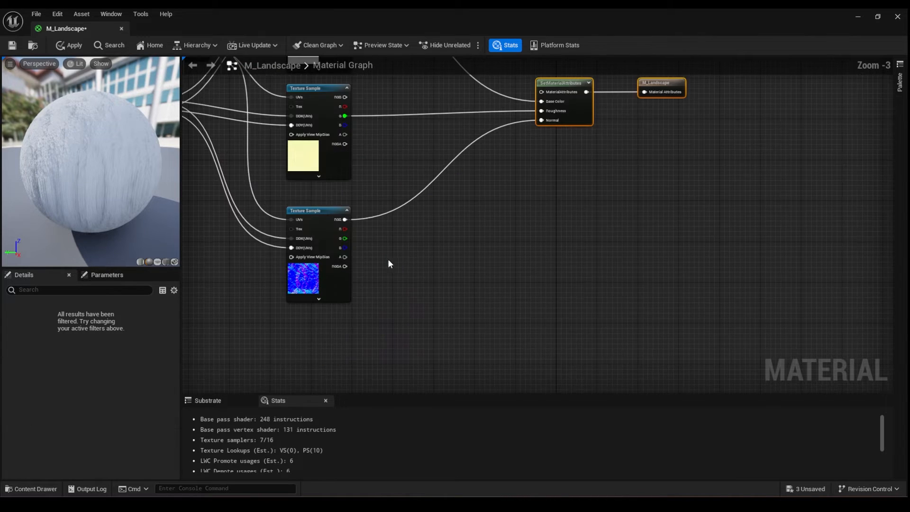
Step: Add a ComponentMask node with the R and G channels, fed by the normal Texture Sample's RGB output
right_click_drag(388, 242, 427, 241)
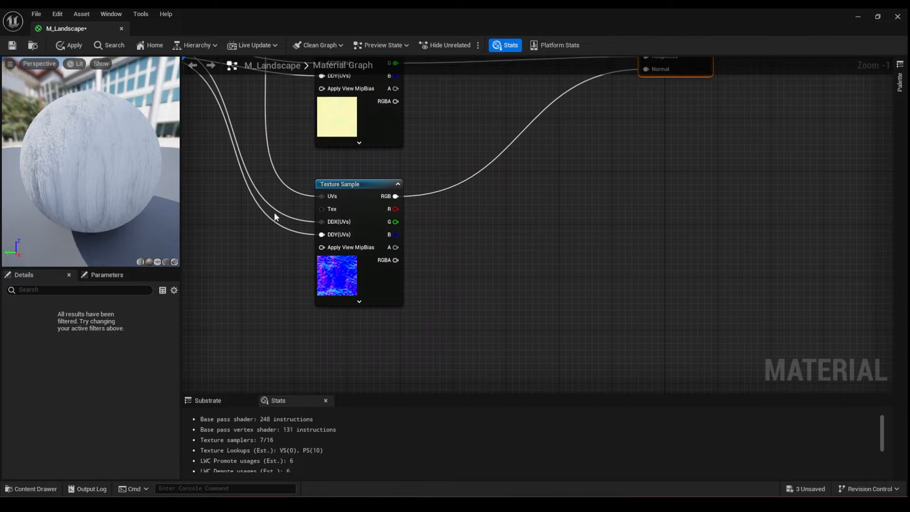
scroll(328, 219, "down", 2)
right_click_drag(329, 218, 331, 252)
scroll(393, 222, "up", 2)
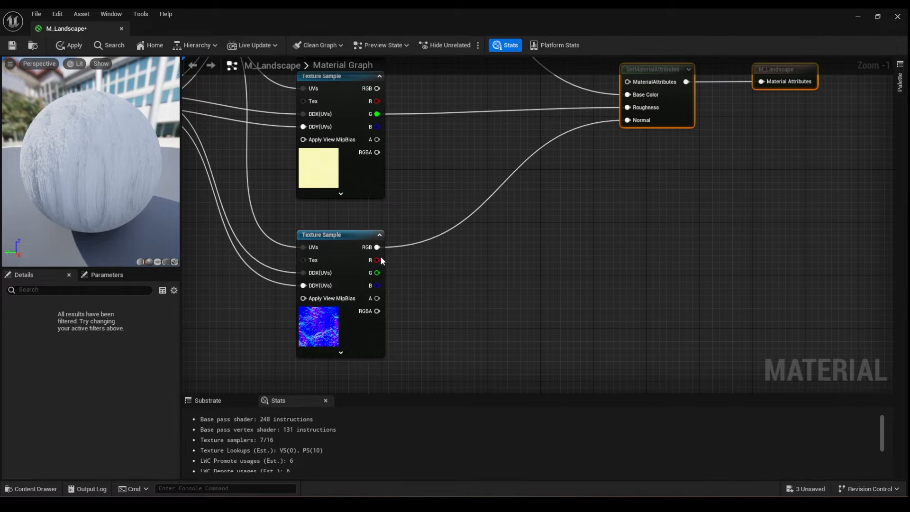
left_click_drag(377, 247, 446, 246)
type("mask")
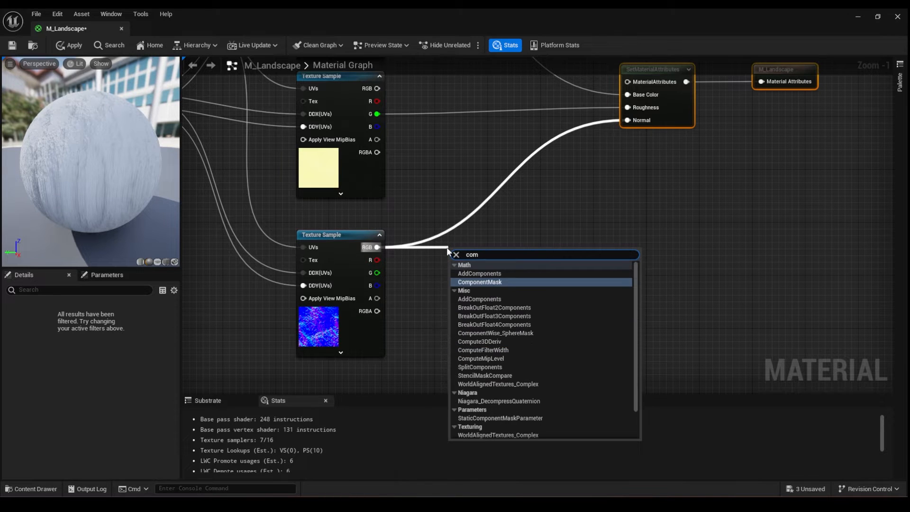
left_click(475, 274)
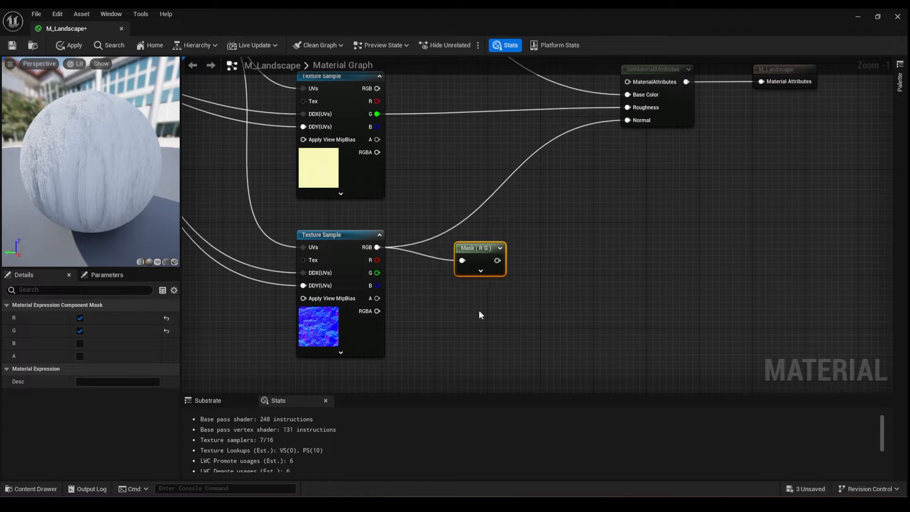
scroll(502, 307, "up", 1)
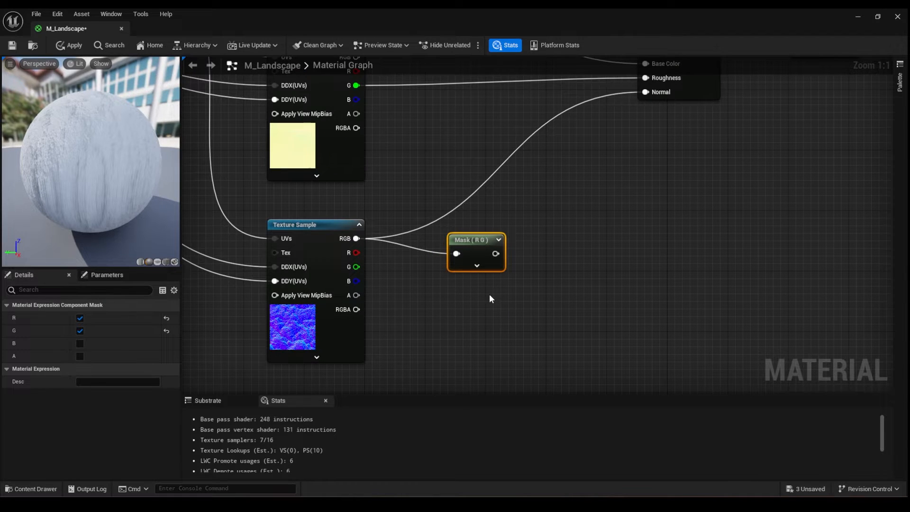
Step: Add a Multiply node with the R G mask feeding A and a new constant of 1 feeding B
key("1")
left_click(475, 302)
right_click_drag(499, 315, 410, 322)
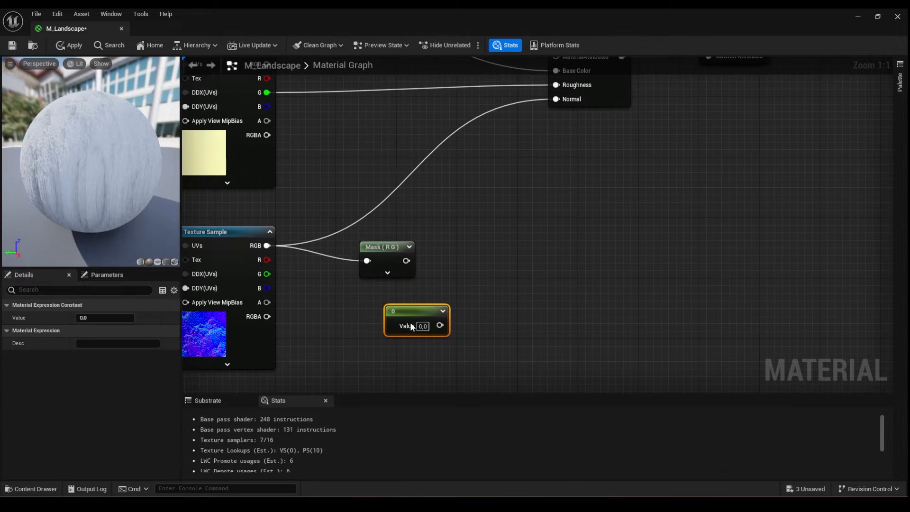
left_click_drag(406, 260, 460, 260)
key("m")
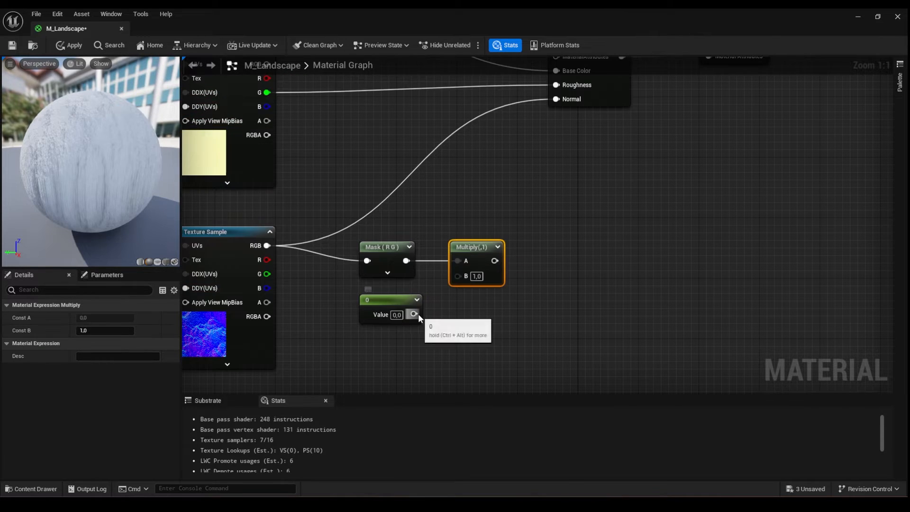
left_click_drag(414, 313, 458, 275)
left_click(399, 320)
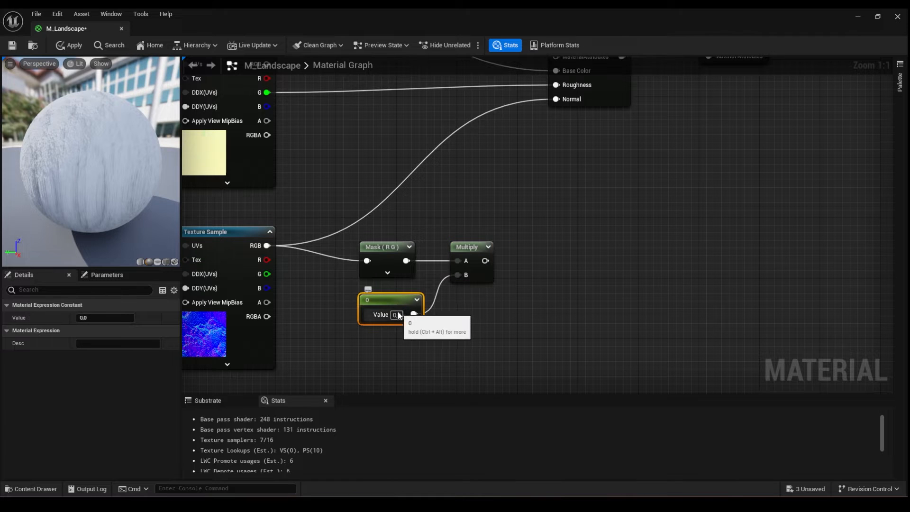
left_click(448, 322)
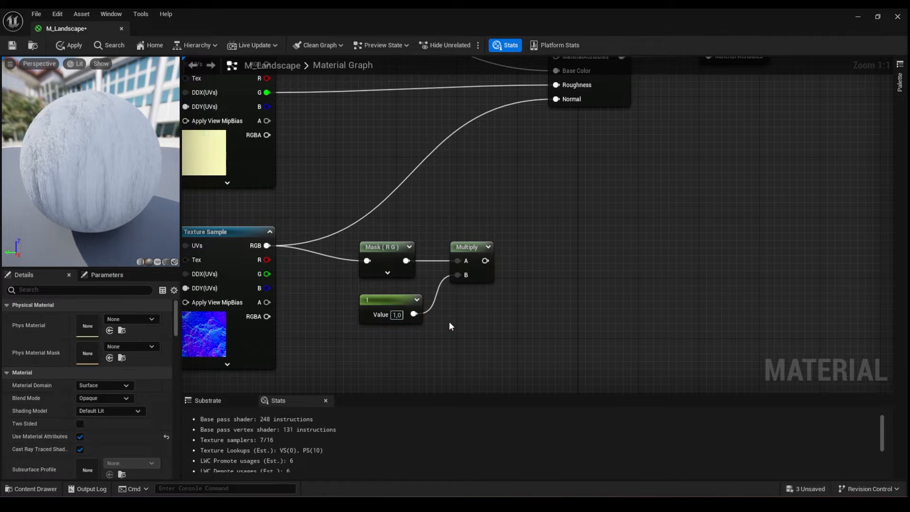
scroll(448, 323, "down", 3)
right_click_drag(448, 322, 452, 260)
scroll(356, 293, "up", 2)
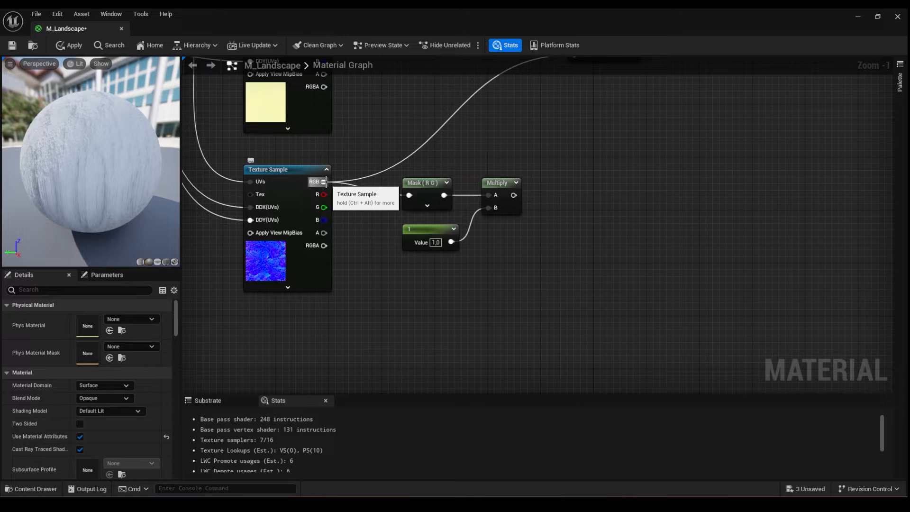
Step: Add a second ComponentMask from the normal Texture Sample's RGB output, keeping only the B channel
left_click_drag(325, 184, 433, 301)
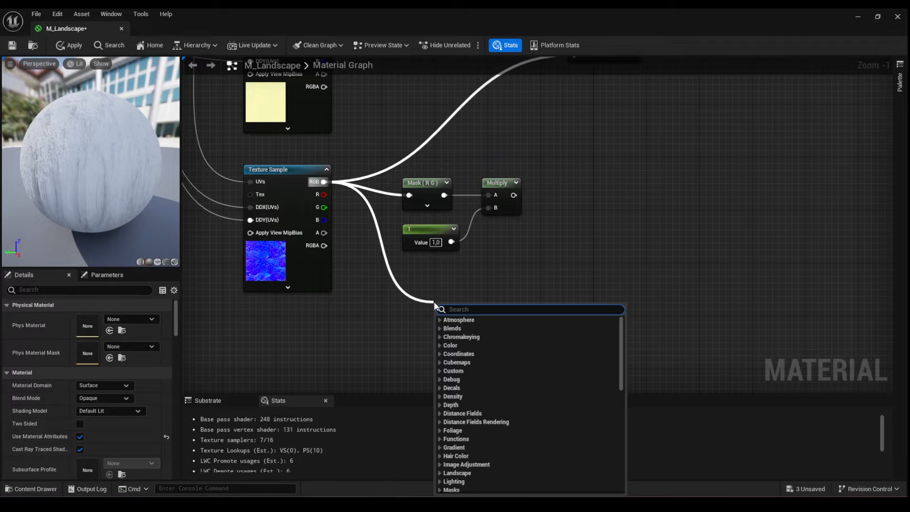
type("compo")
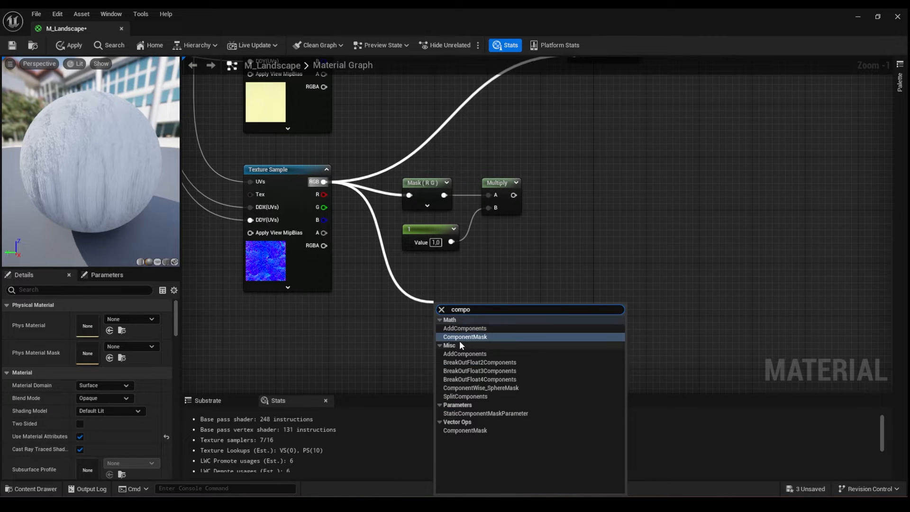
left_click(456, 338)
left_click_drag(443, 303, 417, 283)
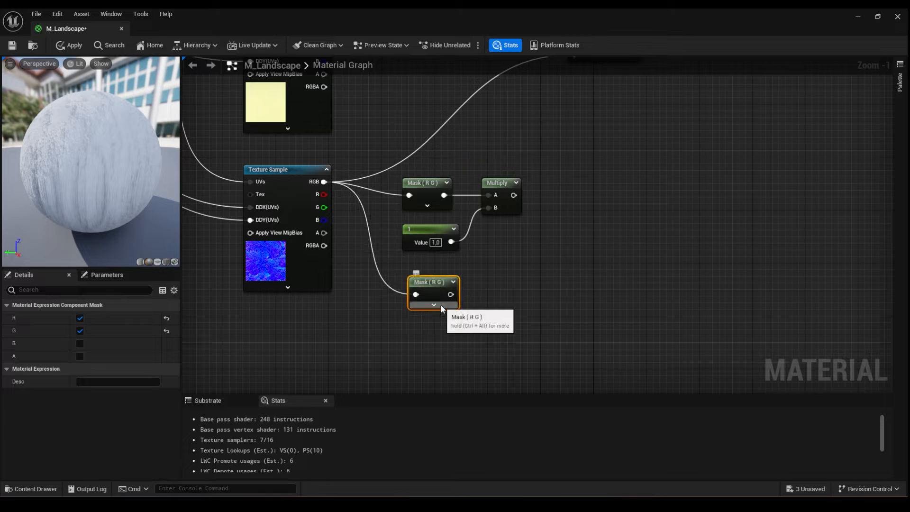
left_click(437, 305)
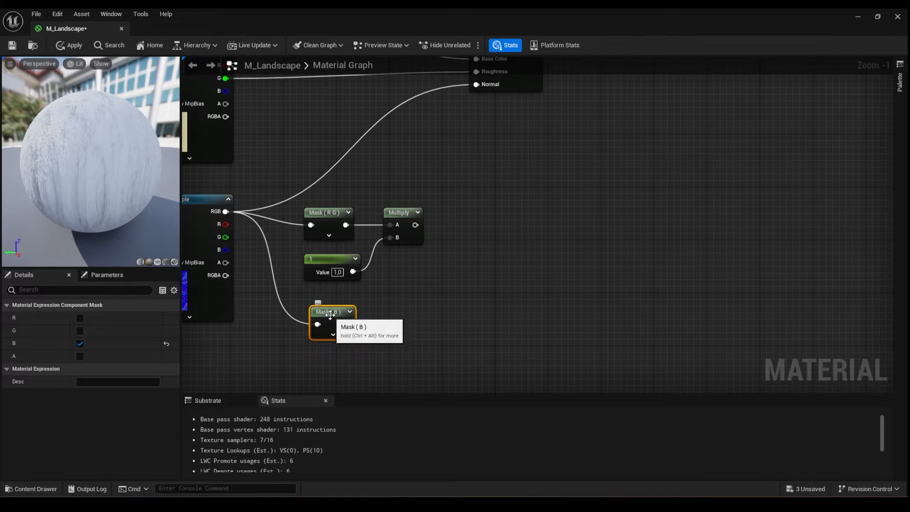
Step: Add an Append node with the Multiply result feeding A and the B mask feeding B
right_click_drag(476, 282, 410, 306)
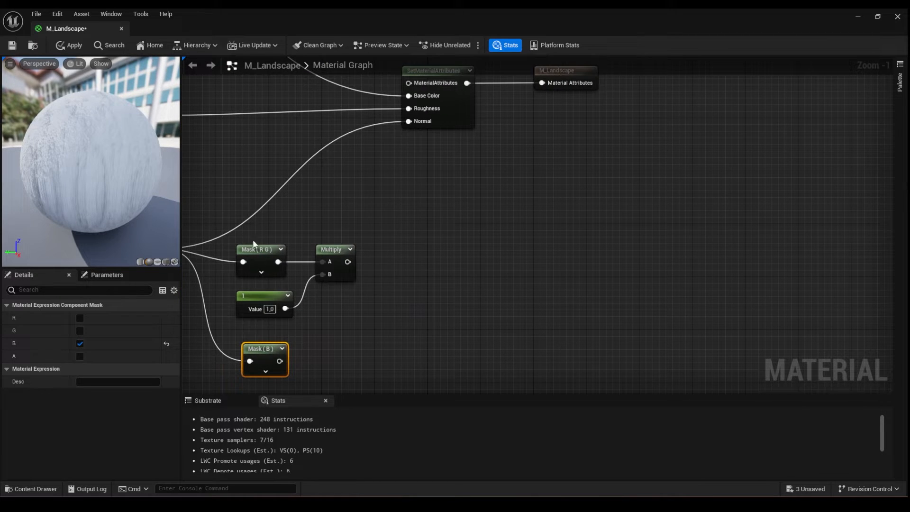
left_click_drag(347, 261, 424, 261)
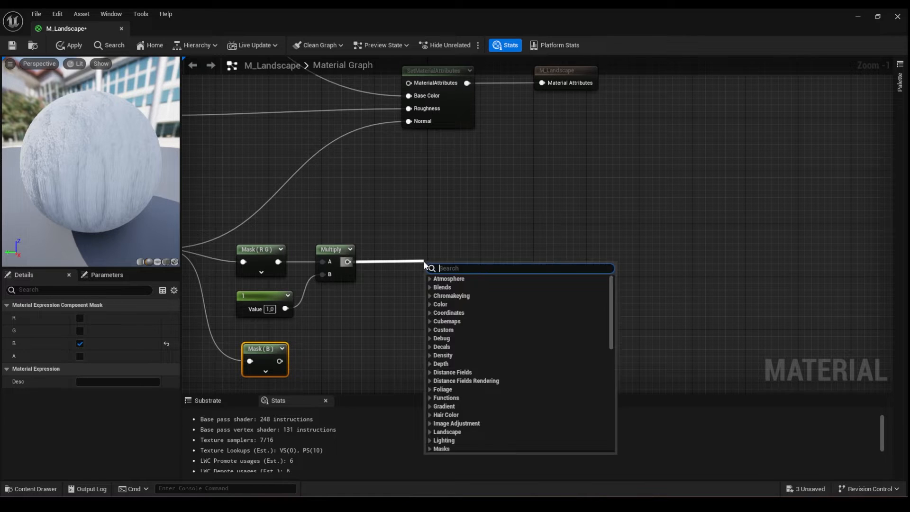
type("append")
left_click(455, 287)
left_click_drag(279, 361, 428, 288)
Step: Feed the Append output into the Normal input of SetMaterialAttributes and apply the material
right_click_drag(525, 299, 499, 361)
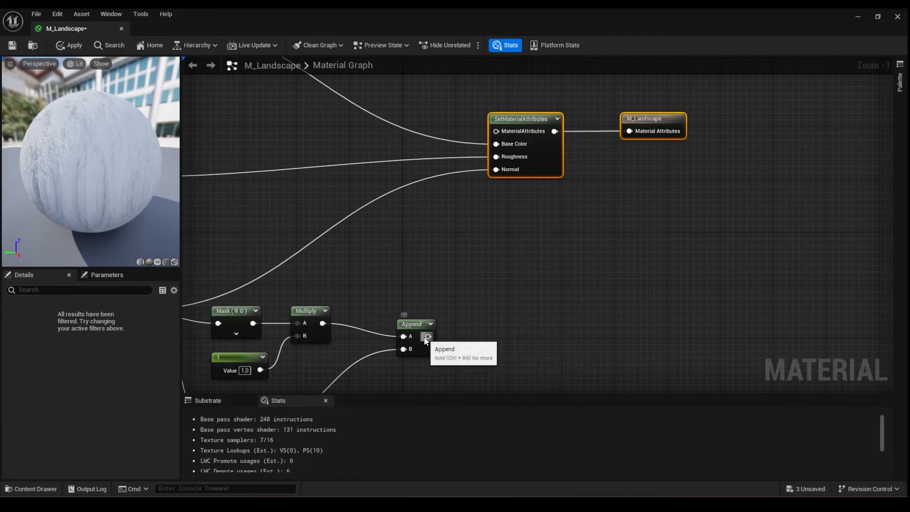
scroll(419, 235, "down", 4)
left_click(68, 45)
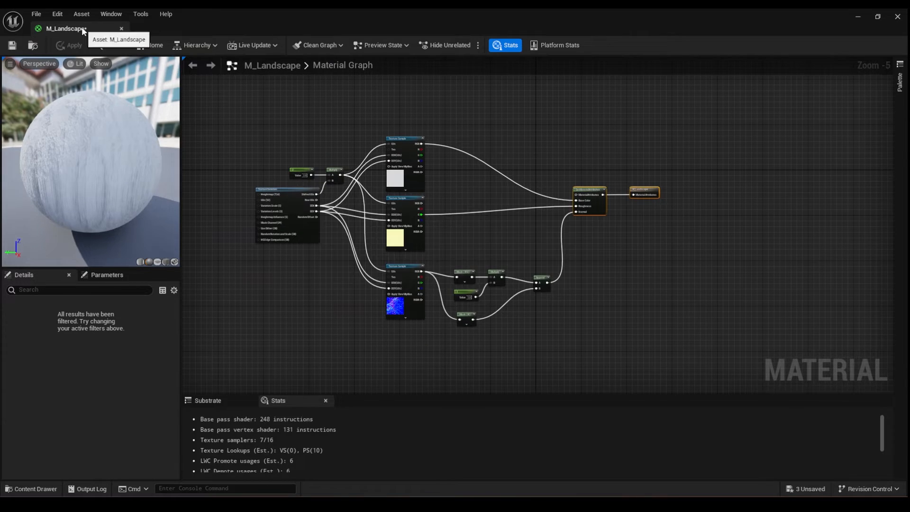
Step: Shrink the material editor over the level, set the normal intensity constant to 0 and apply the material
left_click_drag(82, 27, 351, 226)
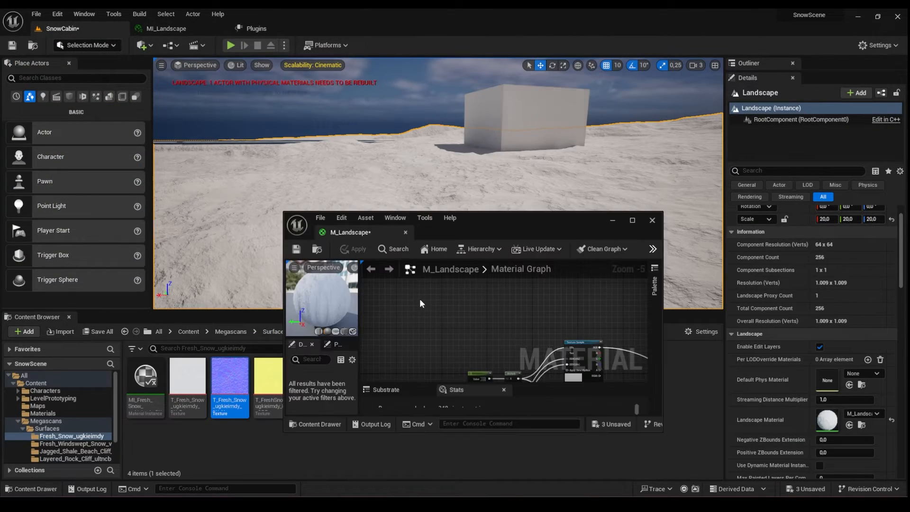
scroll(507, 320, "down", 3)
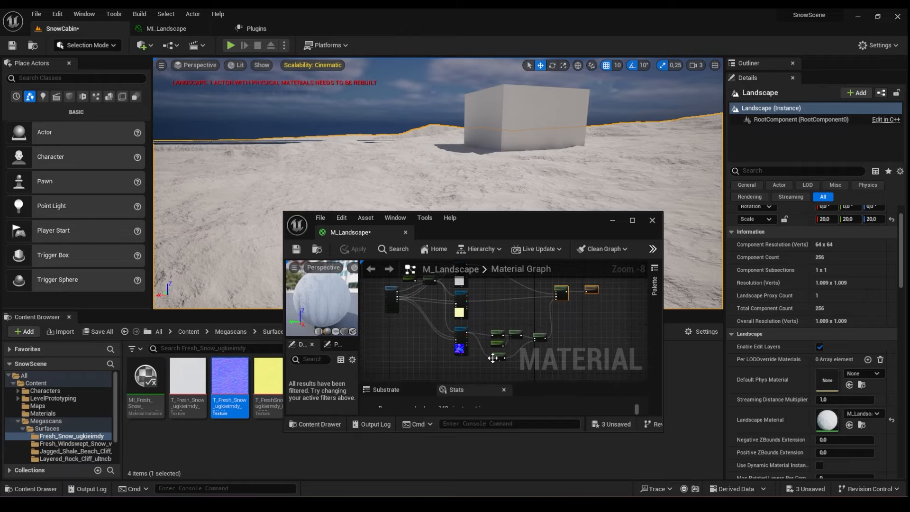
scroll(498, 332, "up", 6)
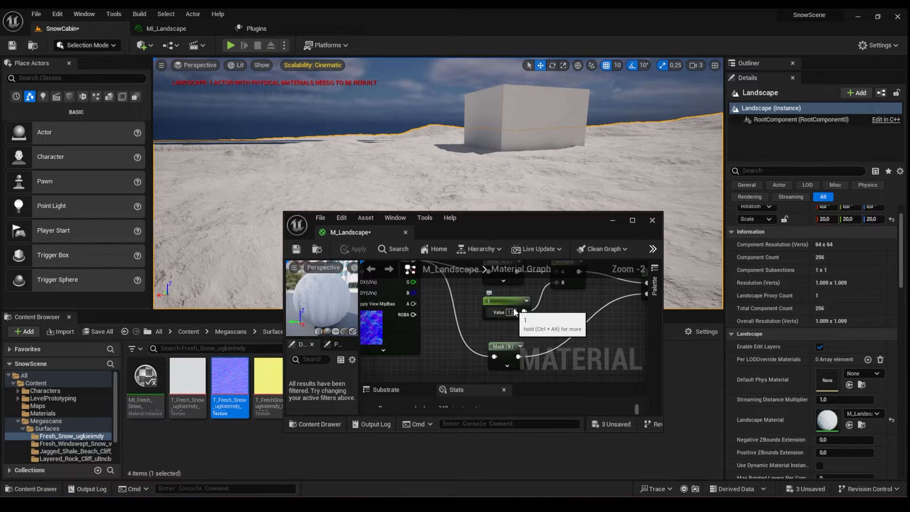
key("Return")
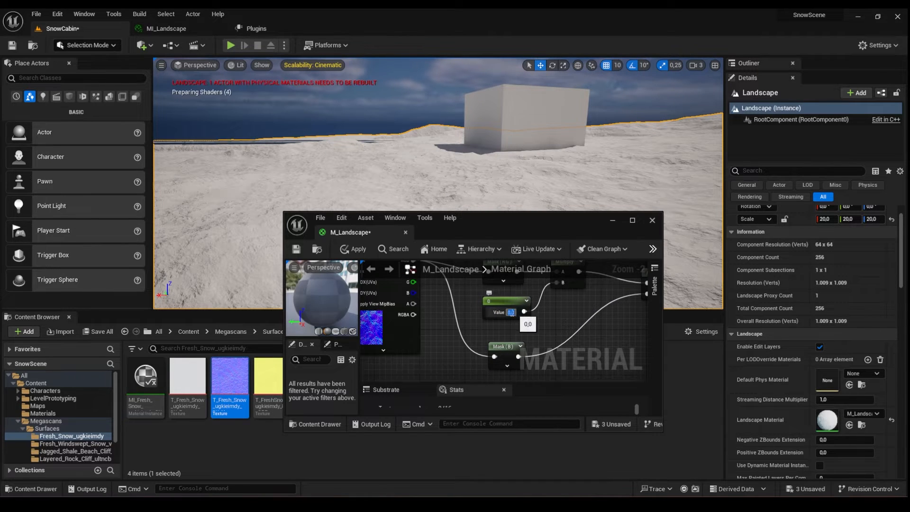
left_click(345, 250)
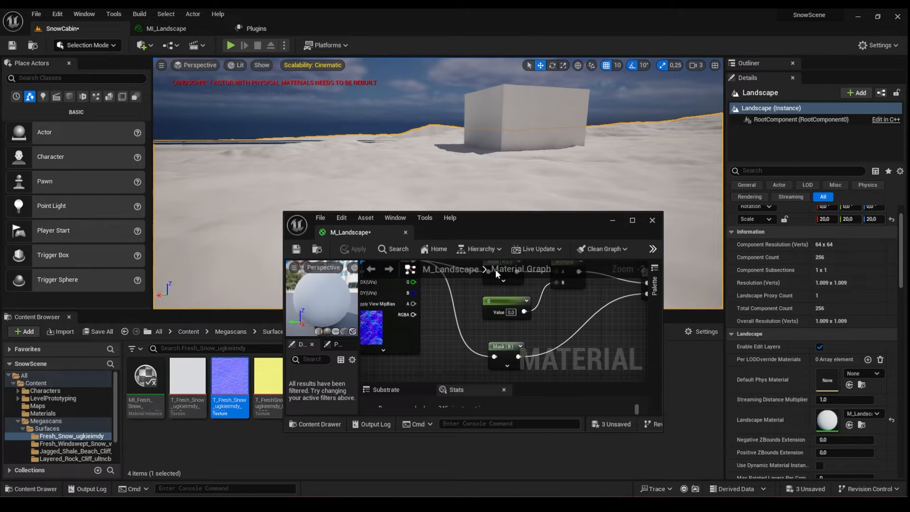
Step: Set the normal intensity constant to 5 and apply the material to compare the snow in the level
left_click(511, 312)
type("5")
key("Return")
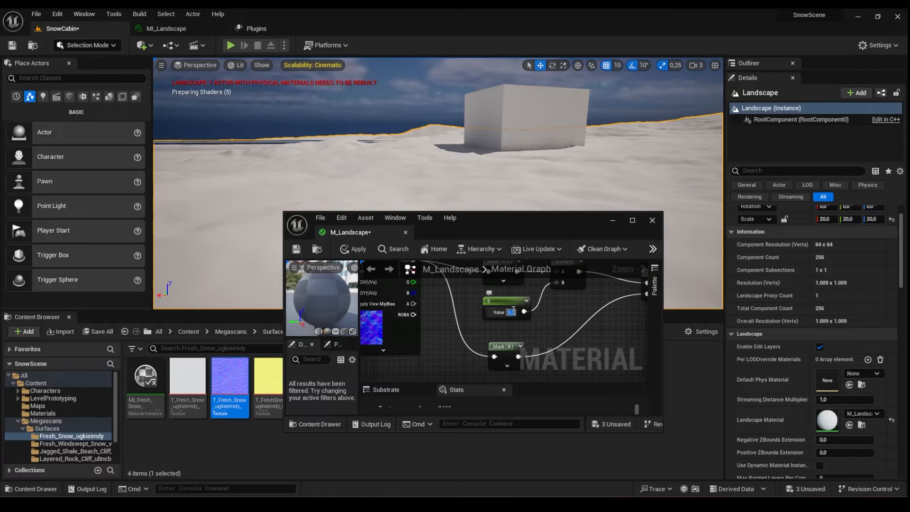
left_click(347, 249)
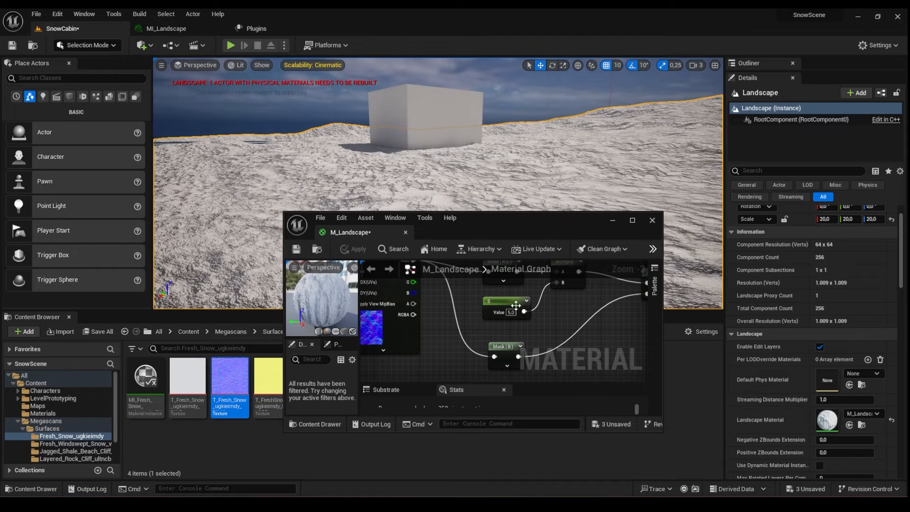
Step: Set the normal intensity constant to 1, apply the material and inspect the landscape in the level
left_click(503, 319)
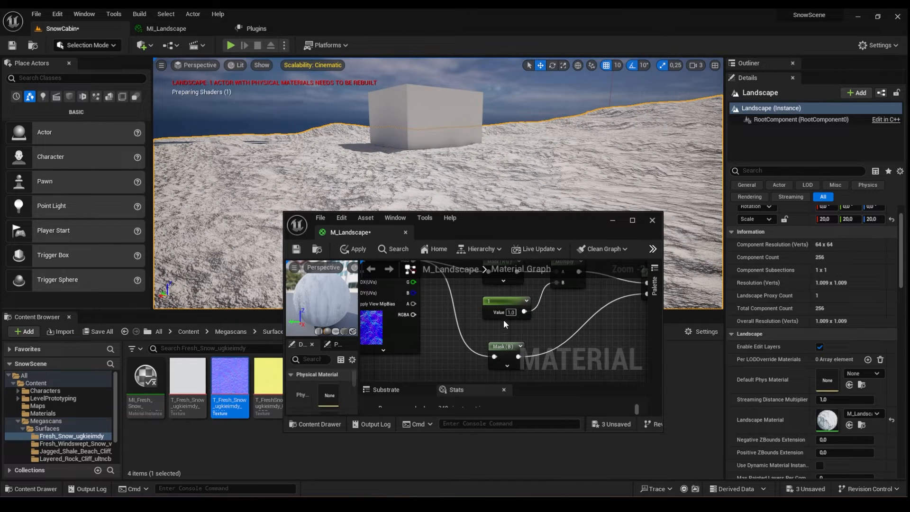
left_click(350, 250)
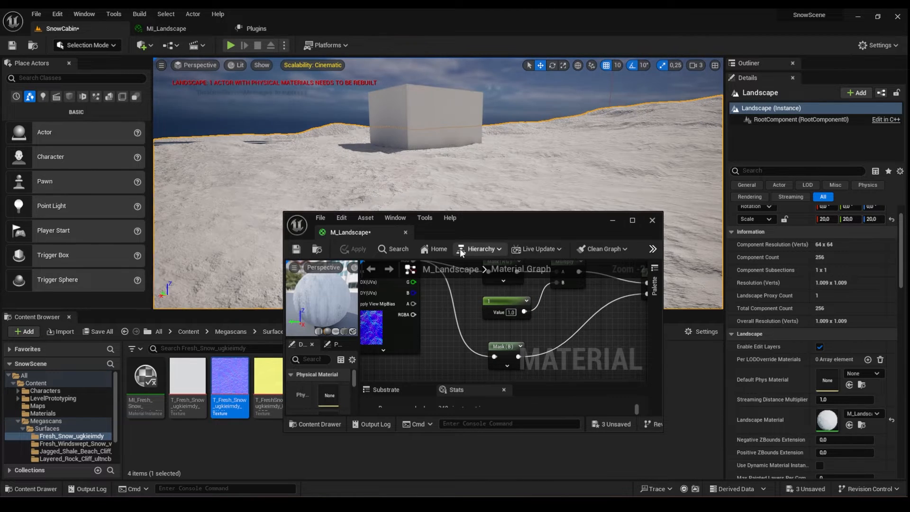
right_click_drag(426, 157, 510, 216)
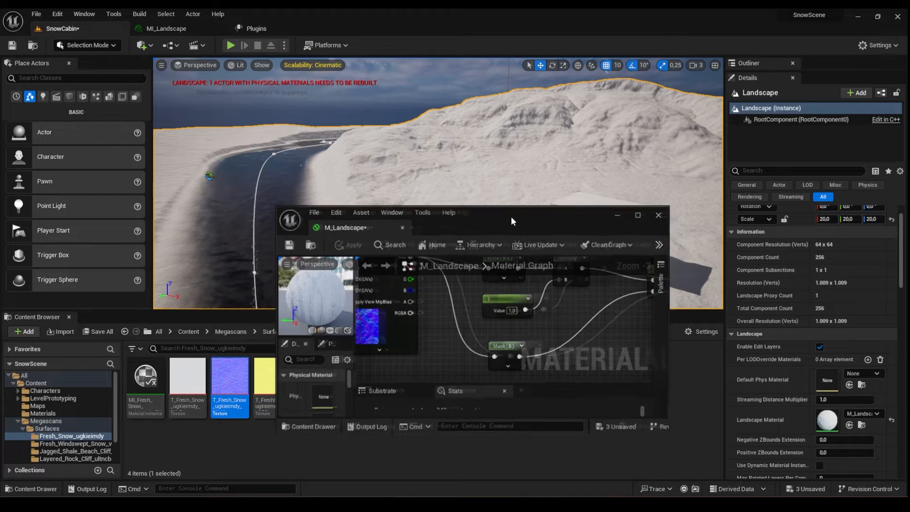
Step: Maximize the material editor and spread the three stacked Jagged Shale Texture Samples into a vertical column
double_click(511, 216)
scroll(374, 193, "down", 1)
right_click_drag(363, 234, 493, 246)
right_click_drag(422, 247, 446, 139)
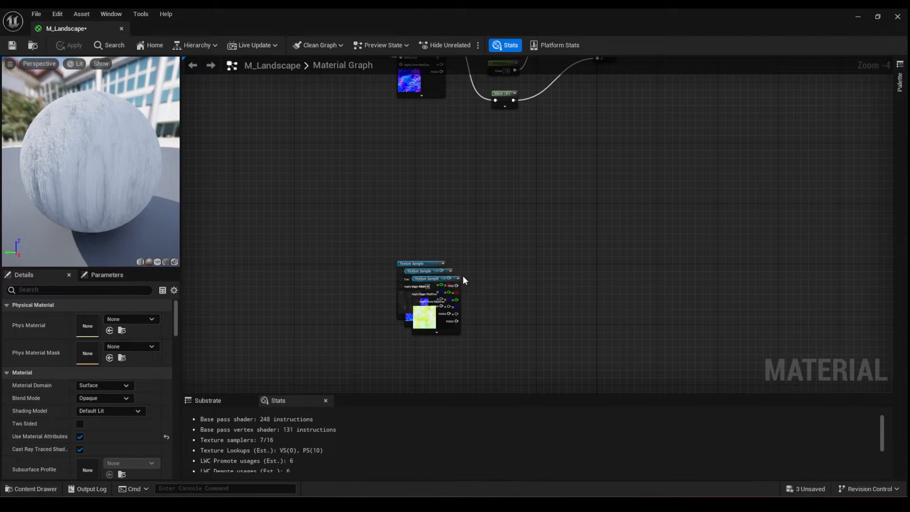
left_click(412, 262)
left_click_drag(413, 260, 416, 239)
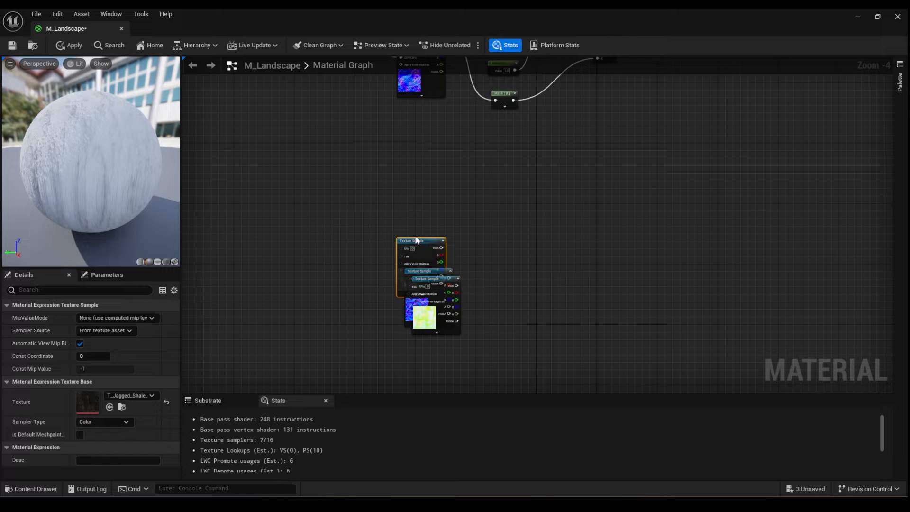
right_click_drag(432, 244, 421, 180)
left_click_drag(425, 214, 415, 307)
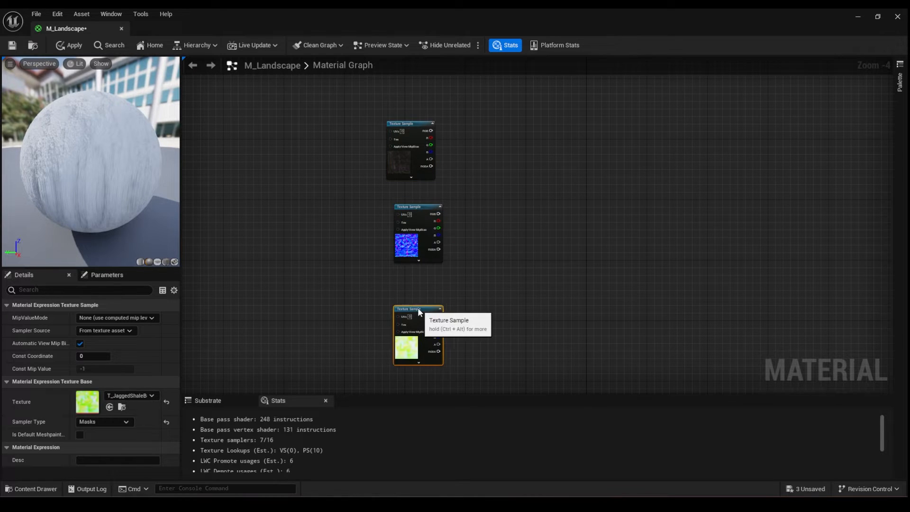
scroll(441, 303, "down", 4)
right_click_drag(433, 304, 401, 265)
Step: Duplicate the snow node setup below the original and wrap the copy in a comment named Rock
right_click(369, 227)
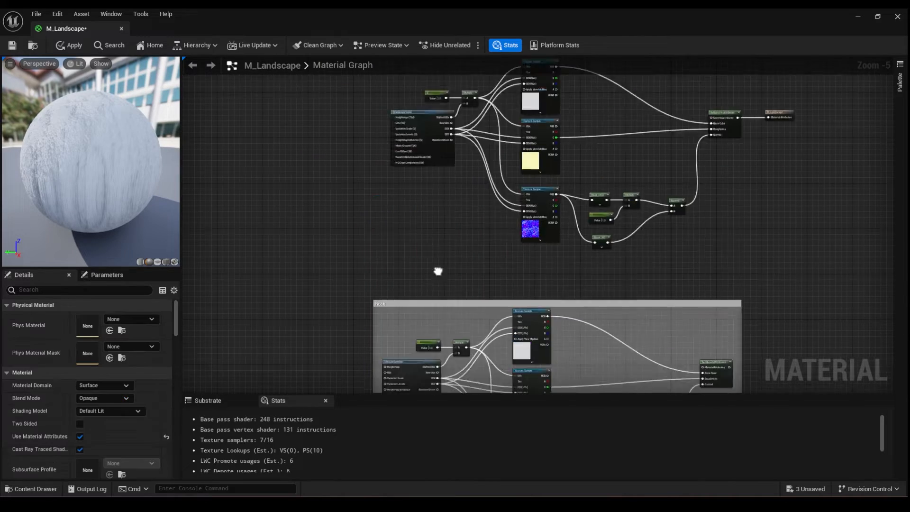
key("c")
scroll(372, 135, "up", 4)
type("Rock")
Step: Replace the fresh snow textures in the Rock group's three Texture Samples with the Jagged Shale color, mask and normal textures
left_click(460, 192)
left_click(513, 239)
scroll(533, 232, "up", 3)
left_click(534, 122)
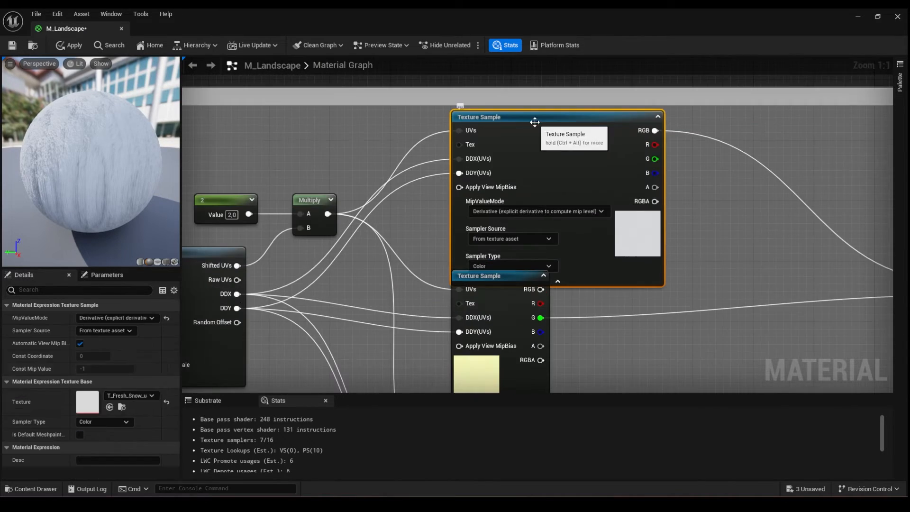
left_click(142, 396)
type("jag")
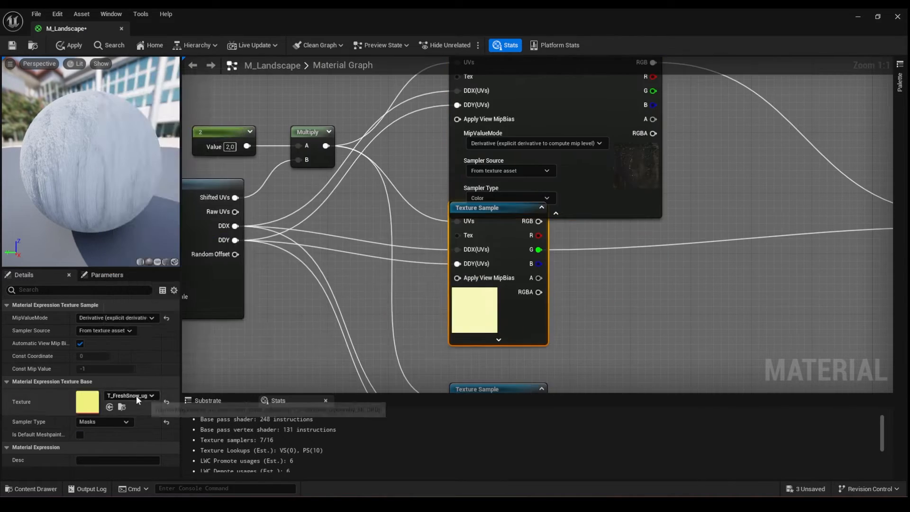
left_click(136, 395)
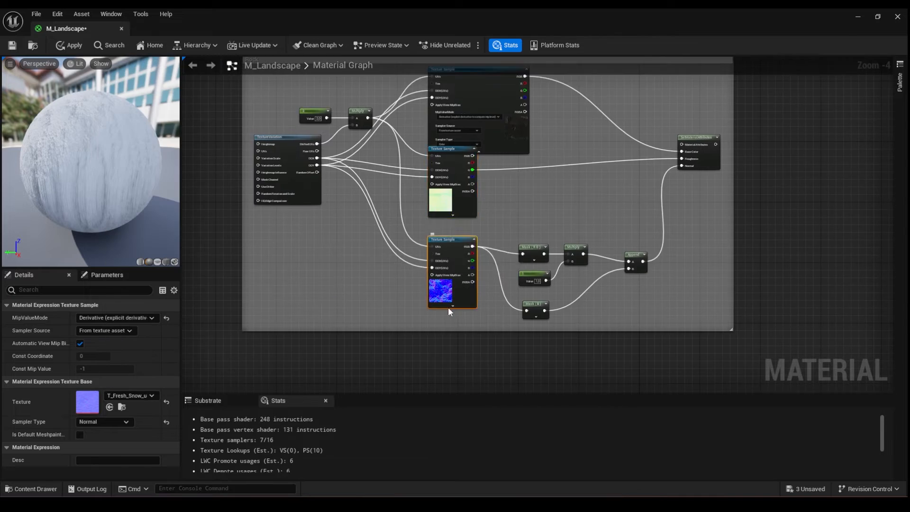
left_click(129, 395)
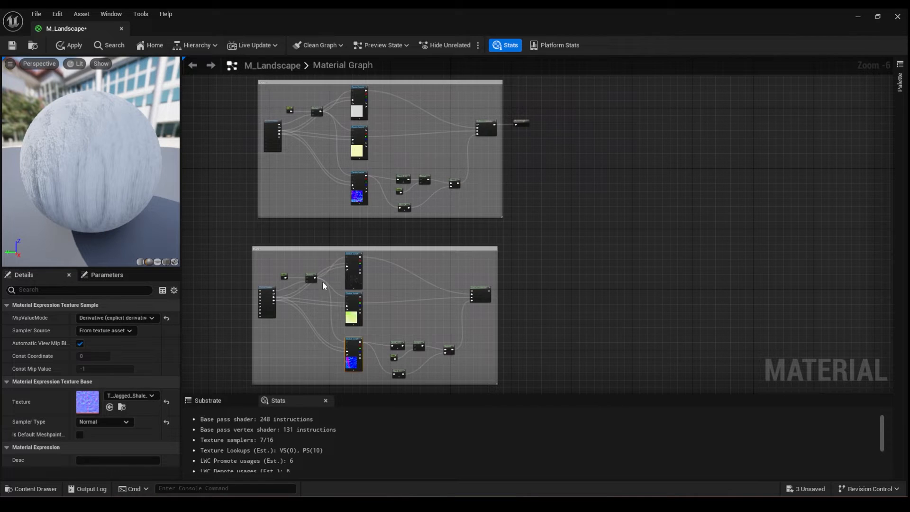
Step: Rearrange the color and mask Texture Samples inside the Rock comment so they do not overlap
scroll(322, 281, "up", 3)
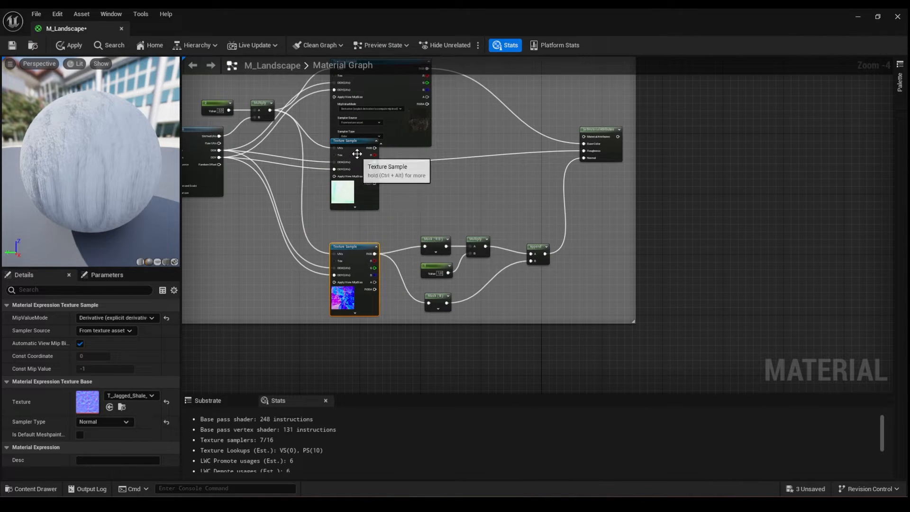
mouse_move(355, 143)
left_mouse_down()
mouse_move(356, 160)
mouse_move(359, 142)
mouse_move(353, 150)
left_mouse_up()
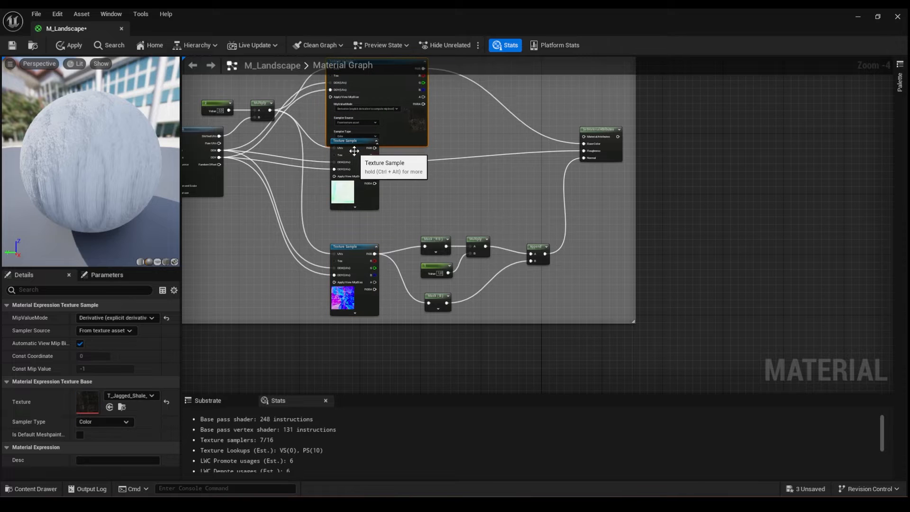
right_click_drag(365, 173, 363, 212)
left_click(363, 212)
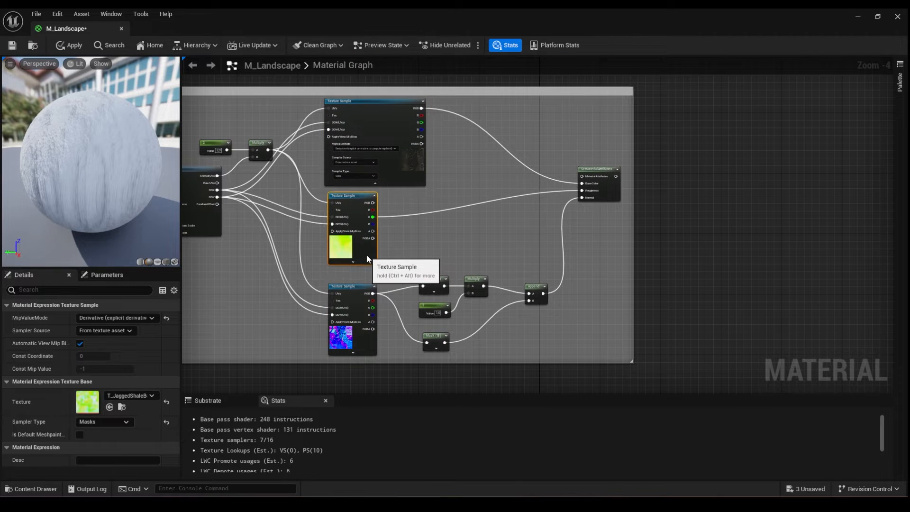
Step: Add a Lerp node in the Rock group with the mask Texture Sample's G output feeding Alpha
scroll(422, 304, "down", 3)
right_click_drag(424, 101, 402, 221)
scroll(401, 221, "up", 6)
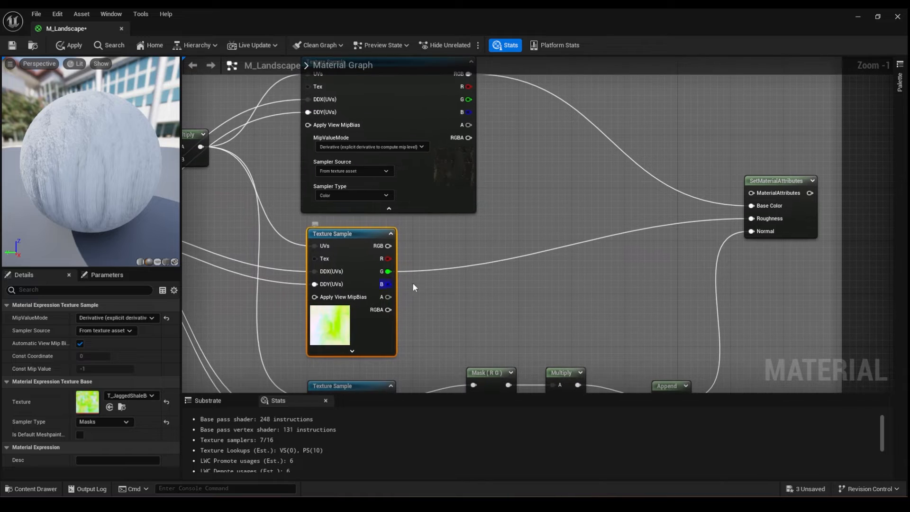
right_click_drag(412, 287, 350, 281)
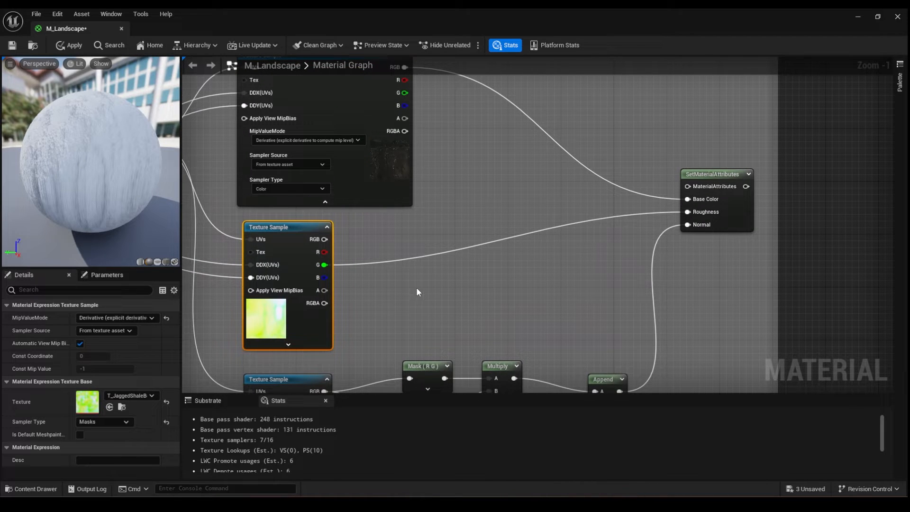
right_click(437, 280)
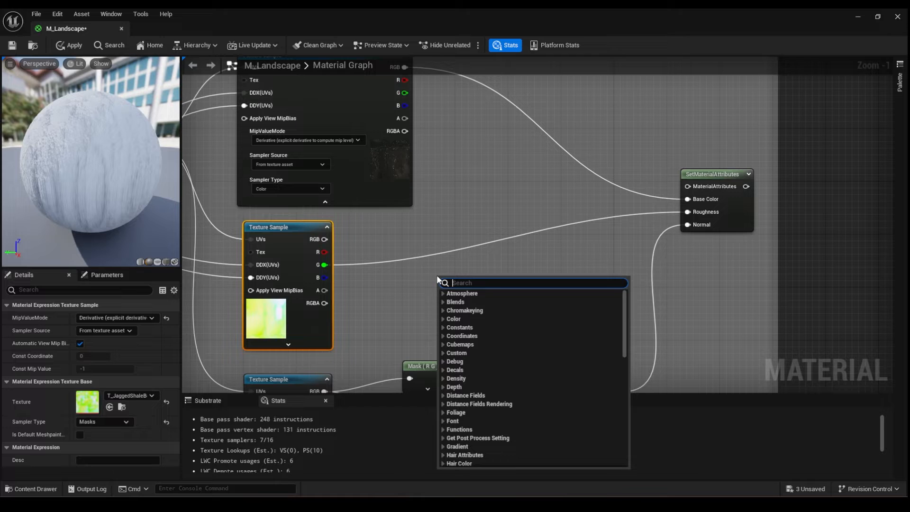
type("lerpo")
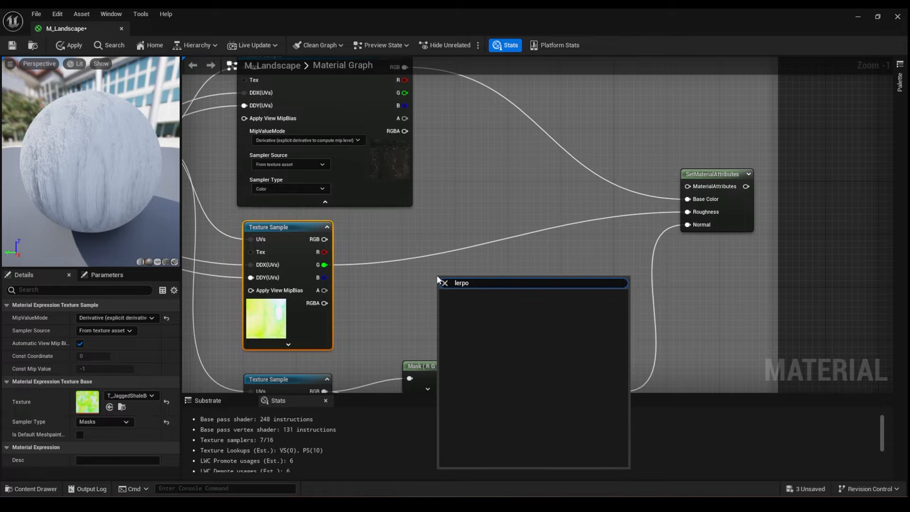
key("BackSpace")
left_click(452, 333)
left_click_drag(462, 279, 462, 255)
left_click_drag(324, 264, 444, 297)
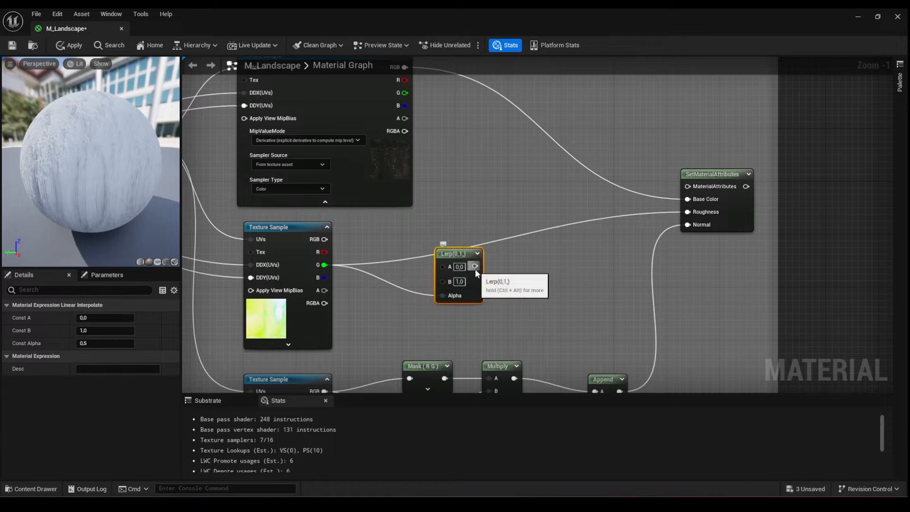
Step: Place a Lerp in the snow group, feeding Alpha from the mask sample's G output and sending its result to Roughness
scroll(429, 243, "down", 4)
left_click_drag(310, 255, 436, 300)
right_click_drag(497, 285, 458, 316)
left_click_drag(432, 305, 585, 271)
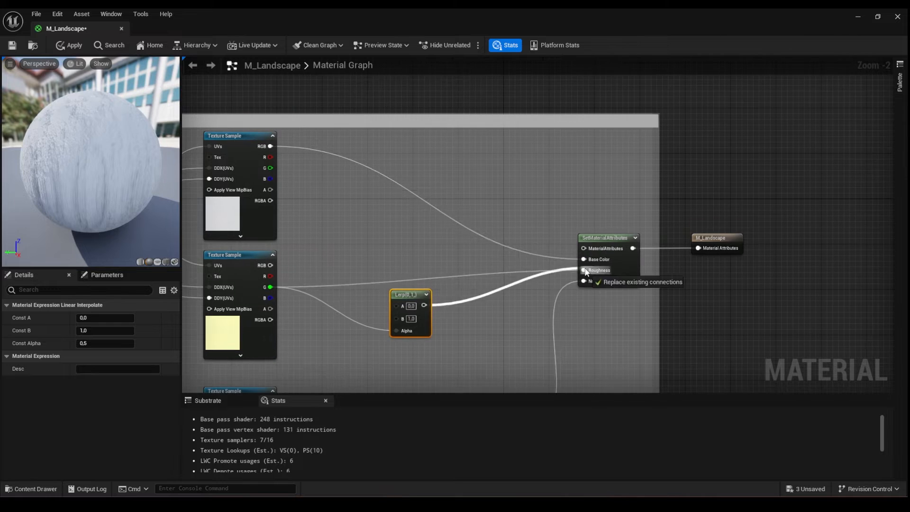
Step: Align the snow group's Lerp with the Roughness input of SetMaterialAttributes and apply the material changes
left_click_drag(410, 295, 403, 259)
right_click_drag(394, 327, 466, 333)
left_click(70, 46)
scroll(466, 306, "down", 6)
right_click_drag(375, 201, 383, 232)
scroll(485, 137, "up", 2)
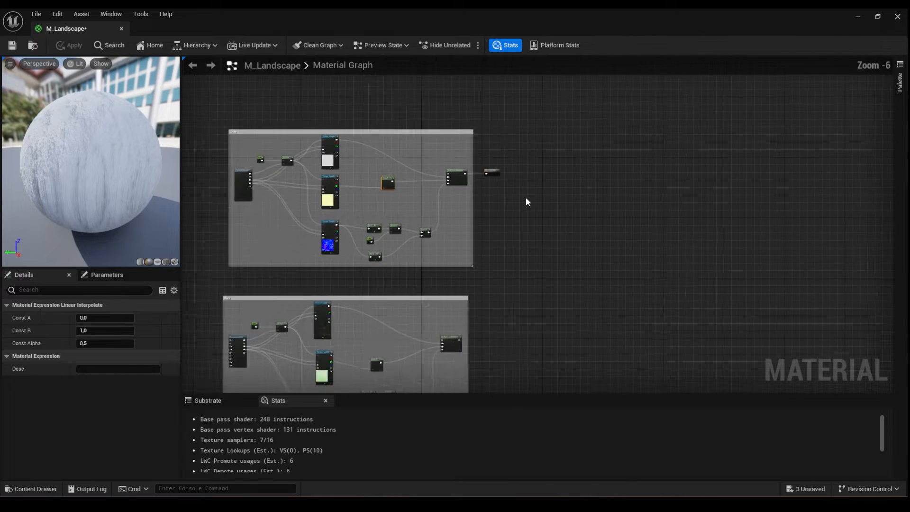
right_click_drag(525, 197, 437, 220)
scroll(455, 237, "up", 2)
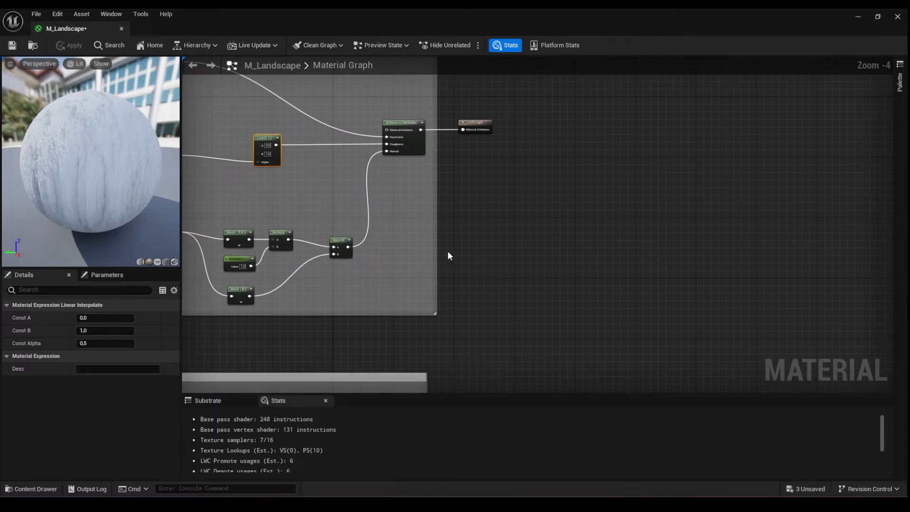
scroll(450, 256, "down", 2)
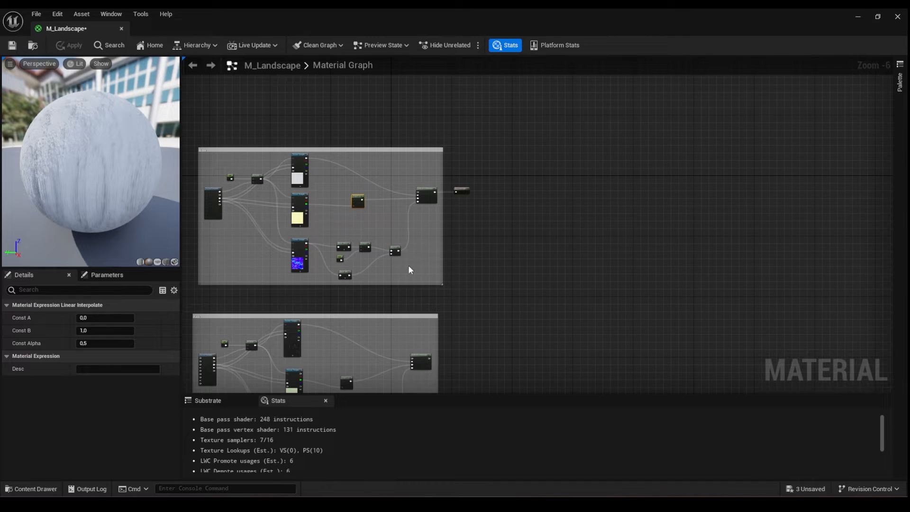
right_click_drag(408, 266, 469, 305)
Step: Move the M_Landscape result node farther from the snow group and dock the material editor beside the SnowCabin tab
left_click_drag(73, 30, 268, 235)
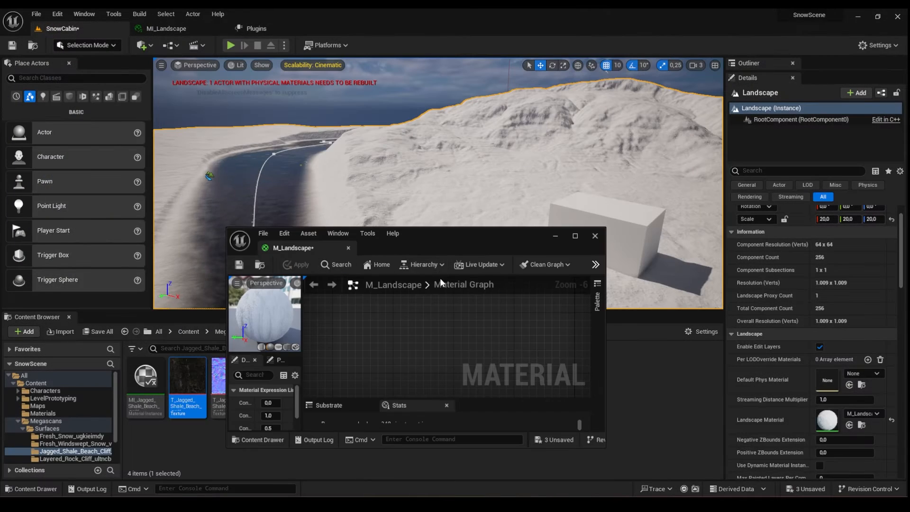
scroll(453, 320, "down", 6)
right_click_drag(474, 388, 397, 368)
scroll(442, 348, "up", 6)
scroll(443, 348, "up", 4)
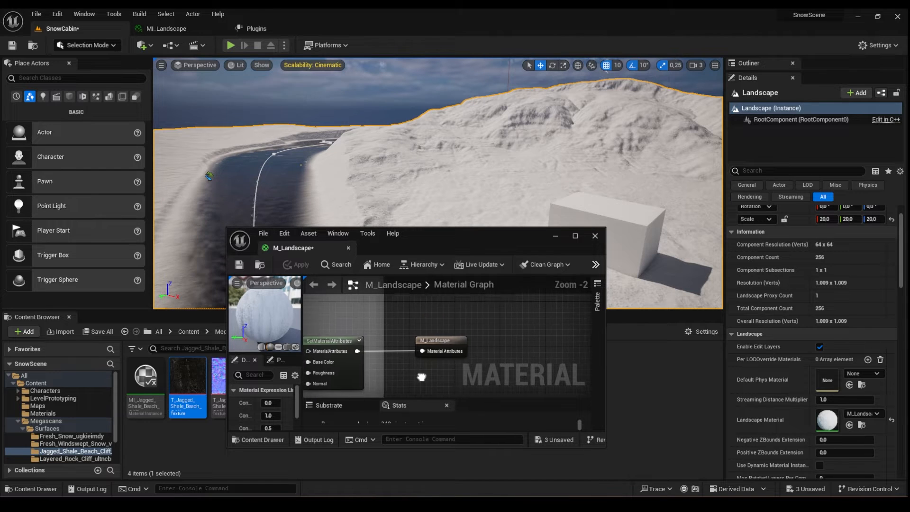
left_click(453, 352)
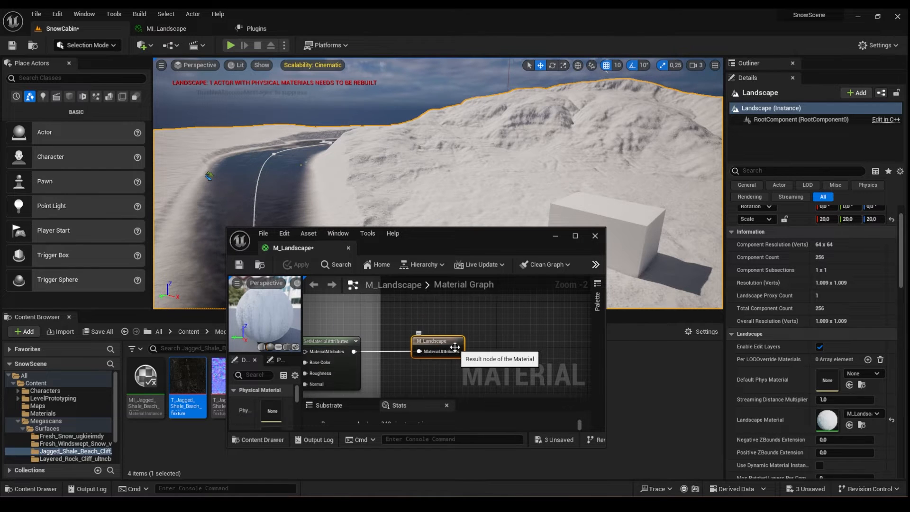
mouse_move(455, 347)
left_mouse_down()
mouse_move(471, 342)
mouse_move(460, 345)
left_mouse_up()
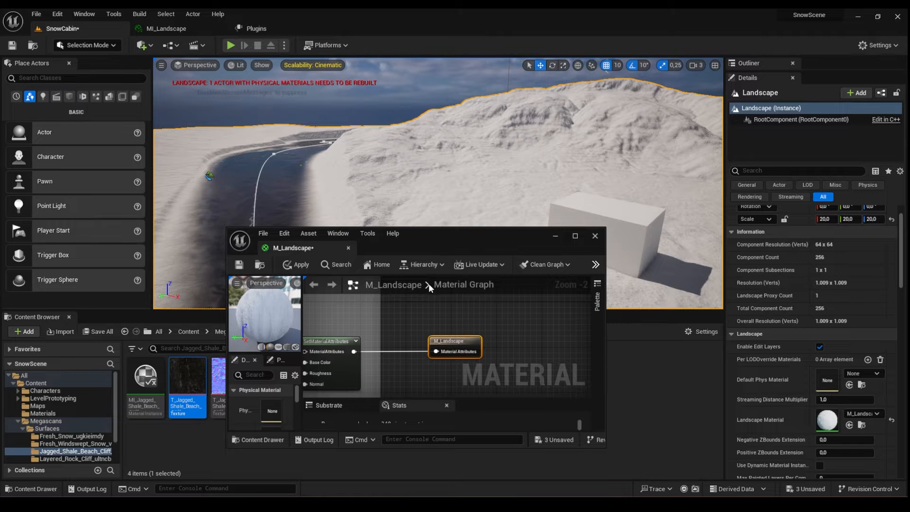
scroll(432, 310, "down", 3)
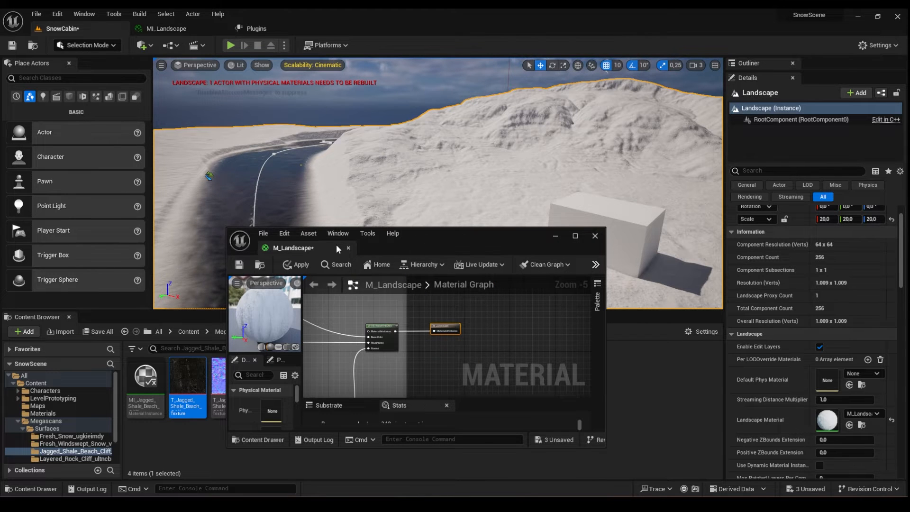
left_click_drag(336, 244, 237, 26)
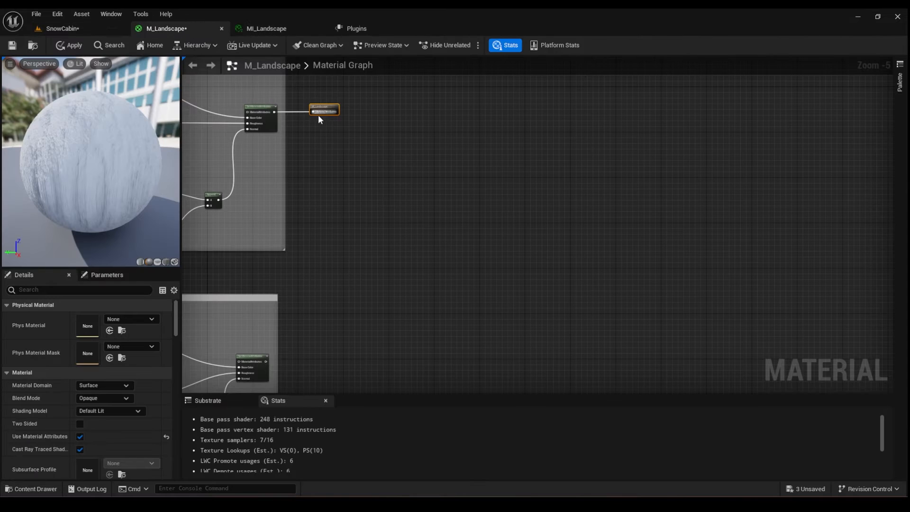
Step: Add a BlendMaterialAttributes node and place it between the snow group and the M_Landscape result node, just below their connection
scroll(319, 119, "up", 3)
right_click(408, 206)
type("blendmate")
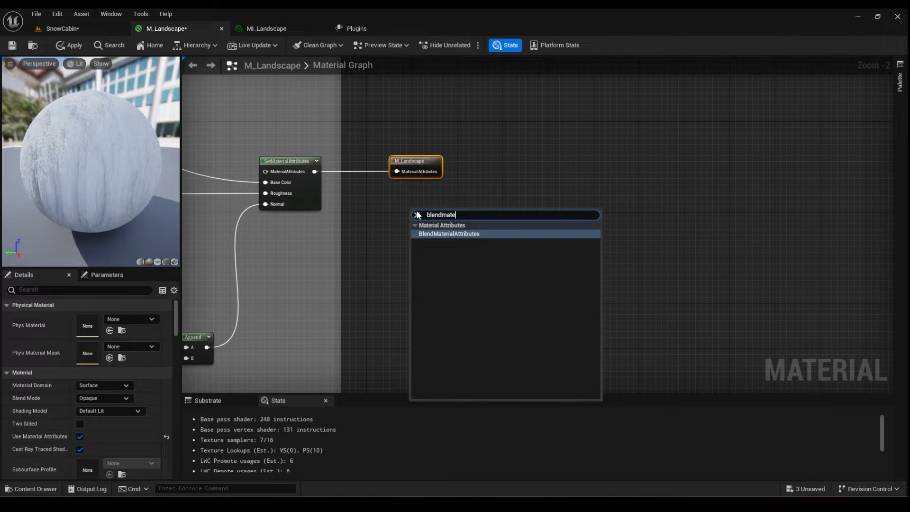
key("Return")
left_click_drag(436, 222, 442, 172)
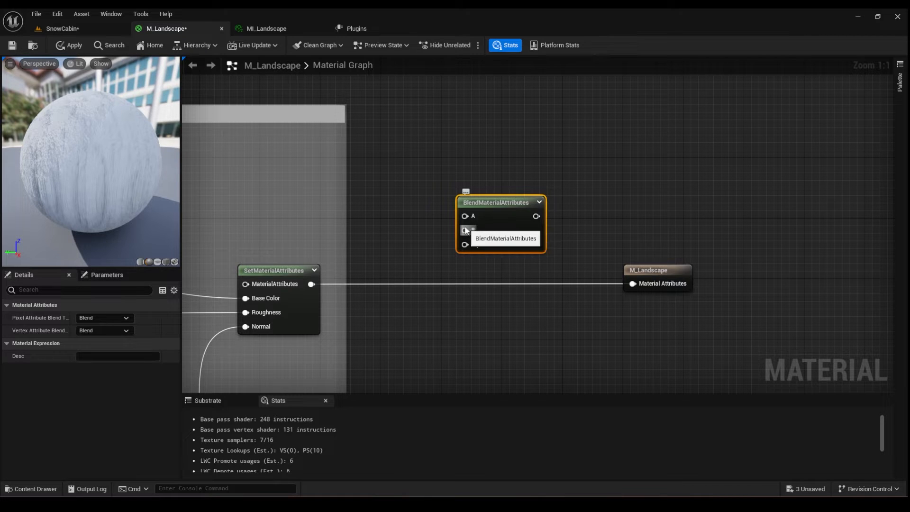
right_click_drag(442, 257, 483, 247)
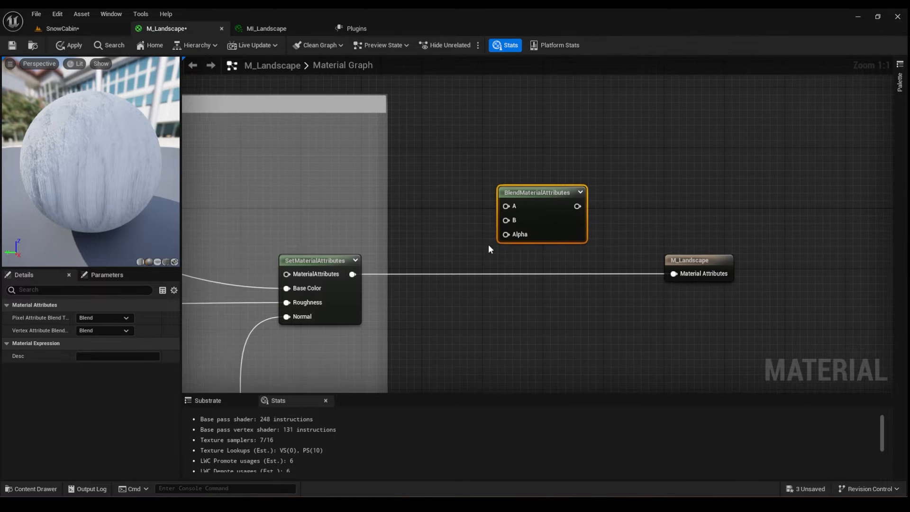
left_click_drag(537, 196, 560, 188)
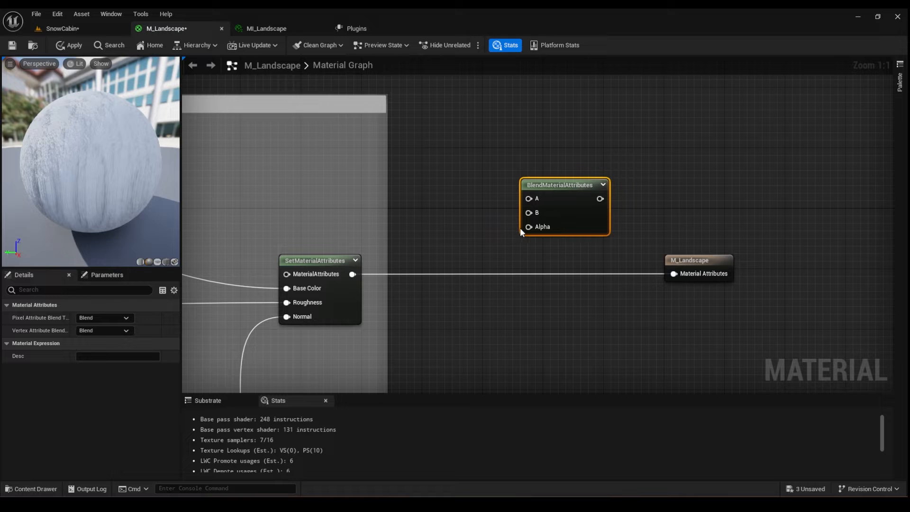
right_click_drag(519, 228, 501, 232)
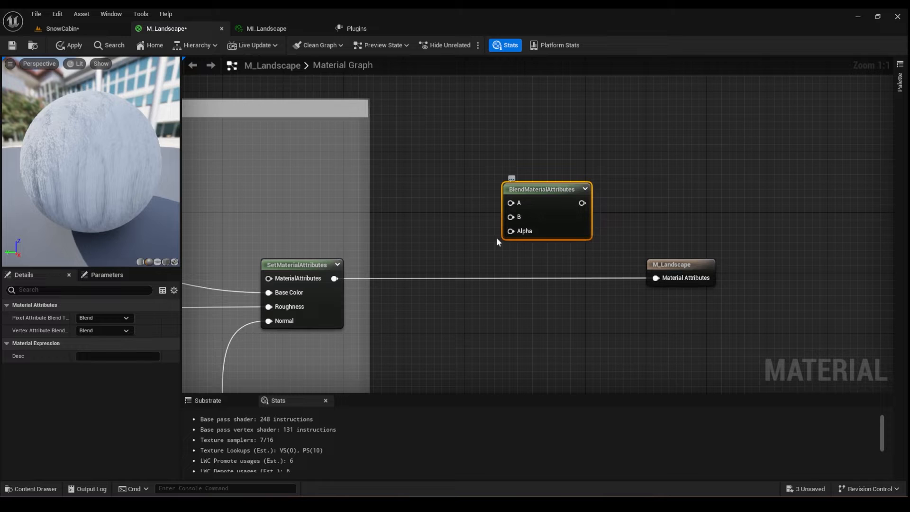
scroll(478, 252, "down", 3)
right_click_drag(466, 265, 507, 263)
left_click_drag(582, 207, 582, 284)
Step: Add a named reroute declaration called Snow to the snow group's SetMaterialAttributes output and disconnect that output from the result node
scroll(512, 292, "up", 2)
left_click_drag(400, 258, 484, 196)
type("add")
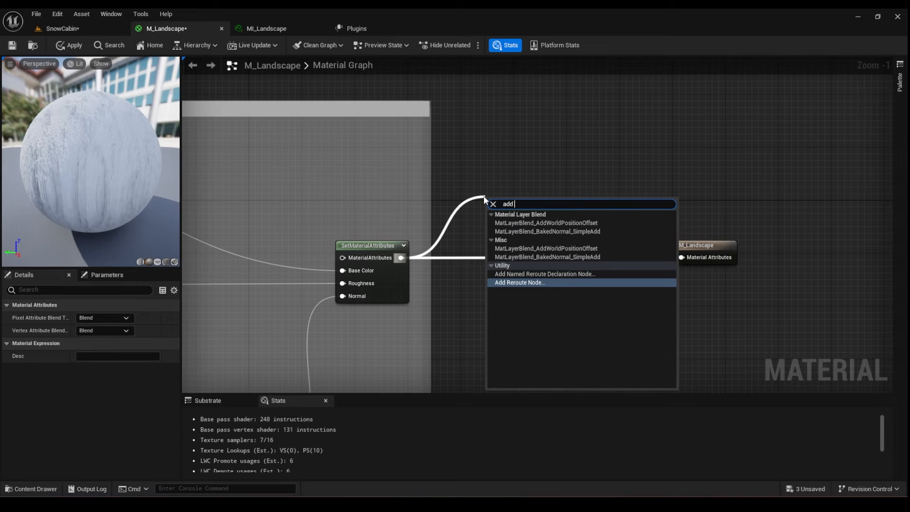
left_click(500, 273)
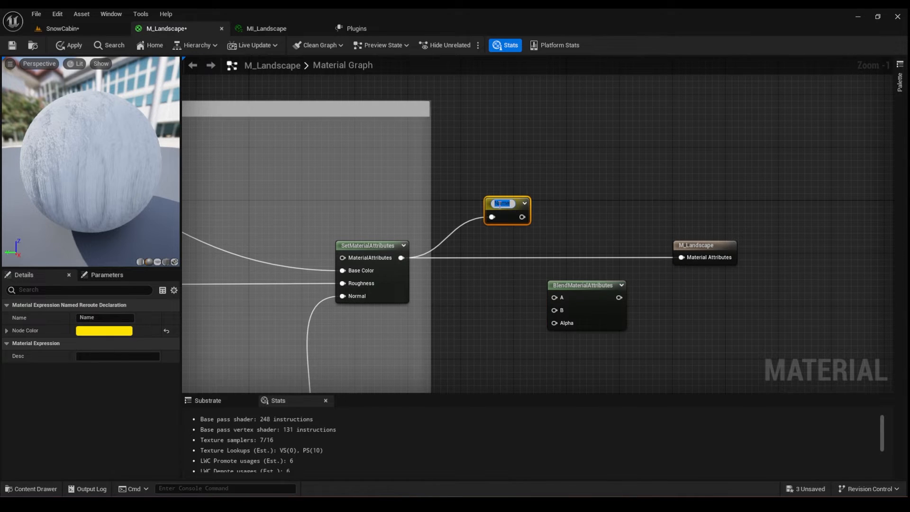
type("Snow")
key("Return")
left_click_drag(504, 200, 482, 245)
left_click(574, 256, "alt")
right_click_drag(471, 312, 459, 251)
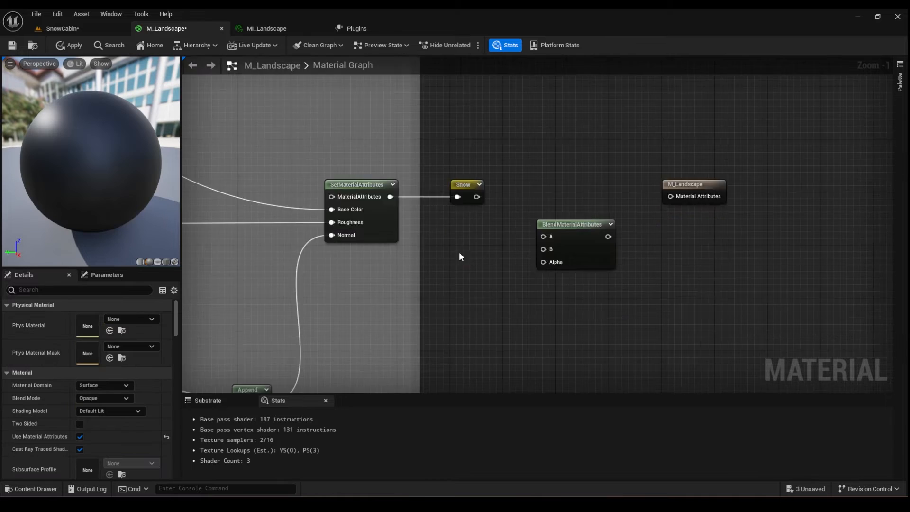
Step: Add a named reroute declaration called Rock to the Rock group's SetMaterialAttributes output and widen the Rock comment to enclose it
scroll(459, 251, "down", 3)
right_click_drag(427, 383, 397, 244)
scroll(397, 245, "up", 2)
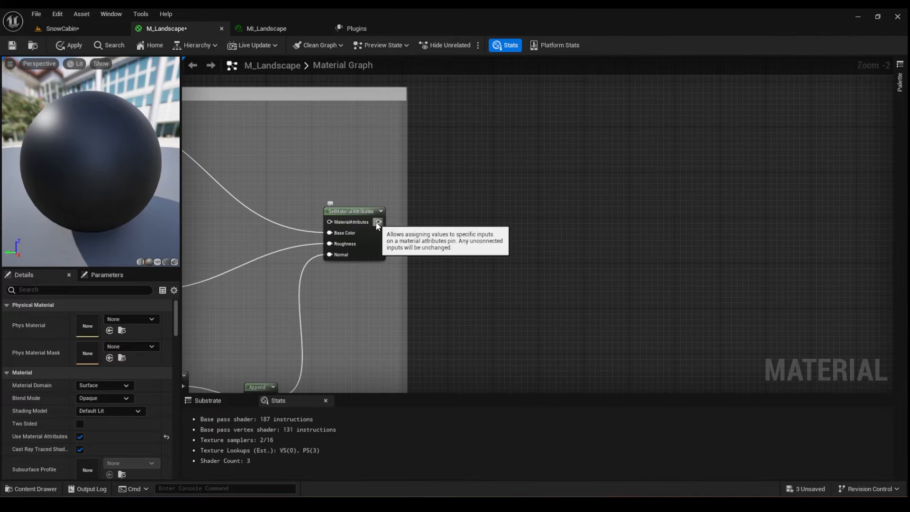
left_click_drag(378, 222, 452, 213)
type("named")
left_click(502, 298)
type("Rock")
key("Return")
left_click_drag(407, 251, 479, 257)
Step: Widen the snow comment around its Snow reroute and move the BlendMaterialAttributes and M_Landscape nodes together farther from the group
scroll(480, 258, "down", 3)
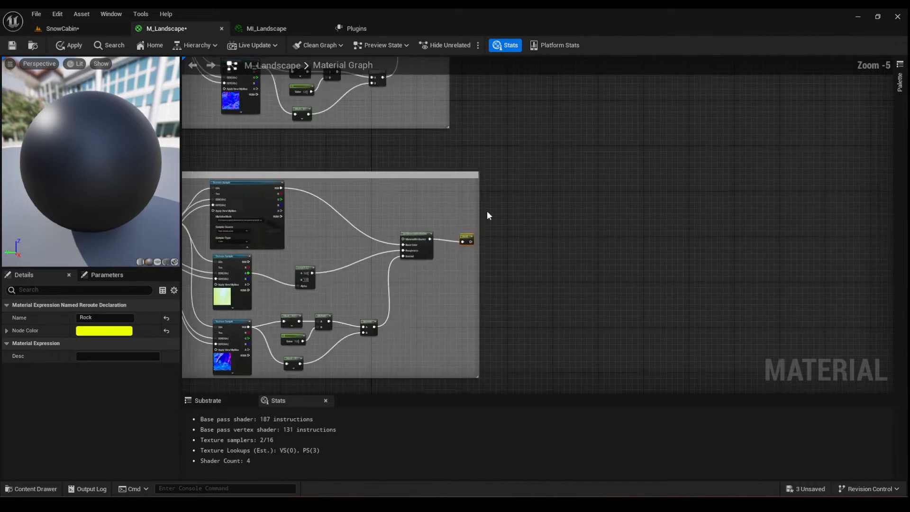
right_click_drag(487, 211, 457, 381)
left_click_drag(442, 215, 457, 216)
left_click_drag(398, 284, 493, 216)
left_click_drag(432, 241, 544, 242)
scroll(493, 252, "up", 3)
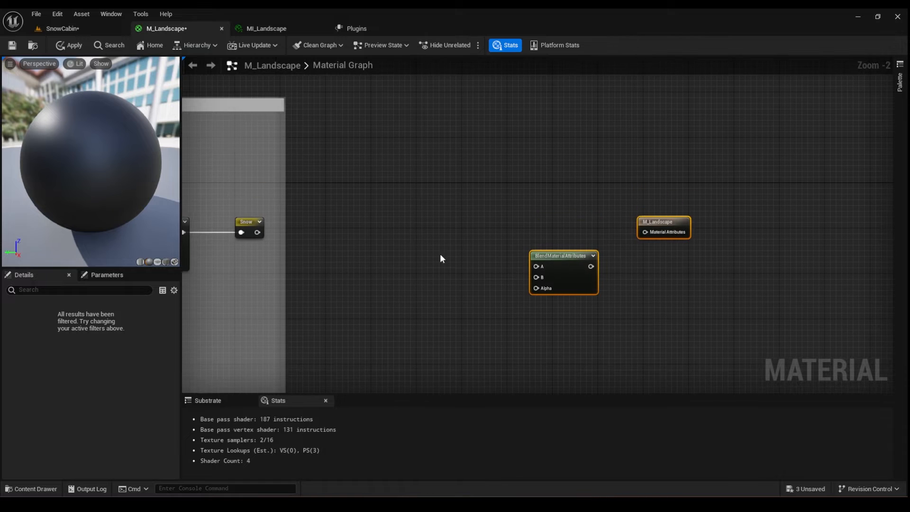
Step: Place a Snow named reroute usage node just before the BlendMaterialAttributes node's inputs
right_click(457, 252)
type("snow")
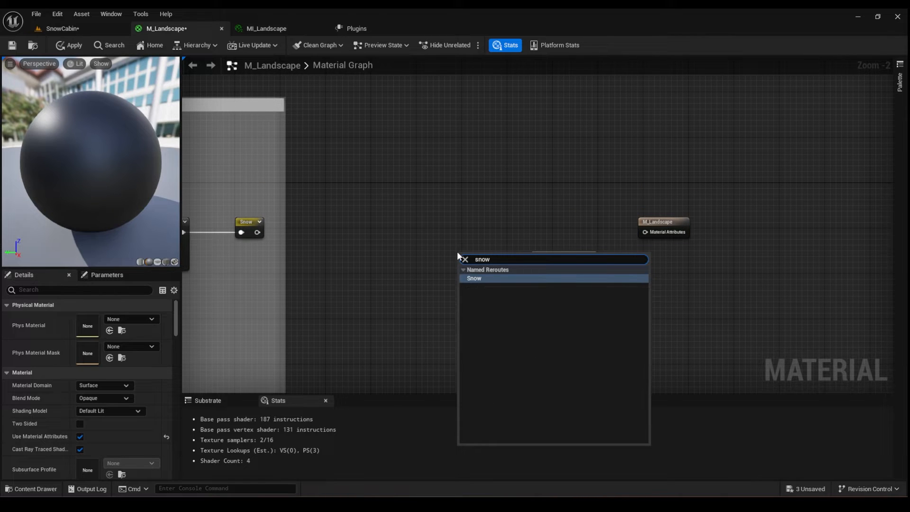
left_click(471, 278)
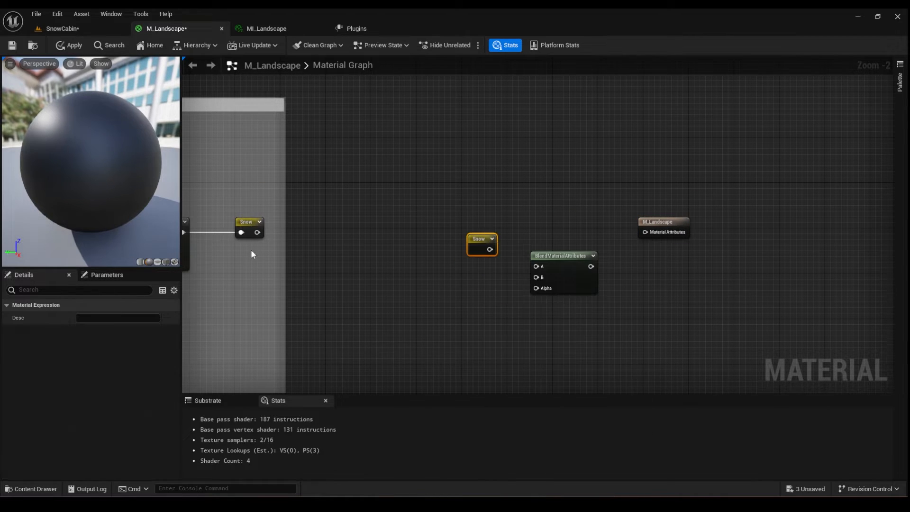
right_click_drag(251, 250, 292, 233)
mouse_move(423, 250)
right_mouse_down()
mouse_move(403, 235)
mouse_move(407, 253)
right_mouse_up()
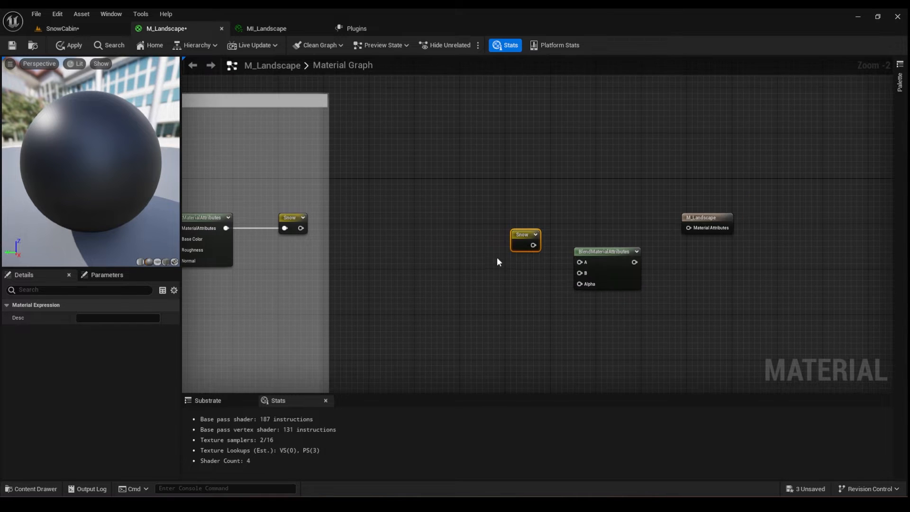
right_click_drag(287, 271, 390, 248)
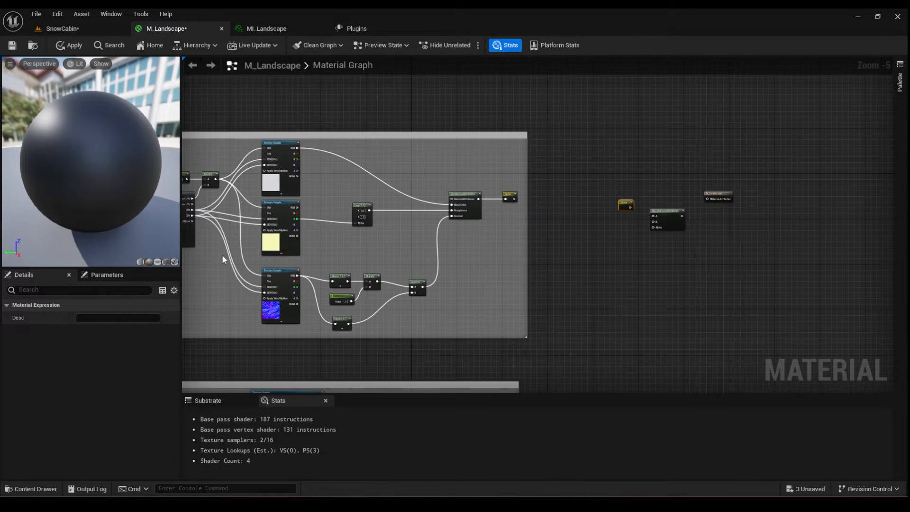
Step: Connect the Snow reroute beside the BlendMaterialAttributes node to that node's A input
right_click_drag(222, 254, 331, 263)
right_click_drag(640, 239, 562, 248)
scroll(586, 218, "up", 3)
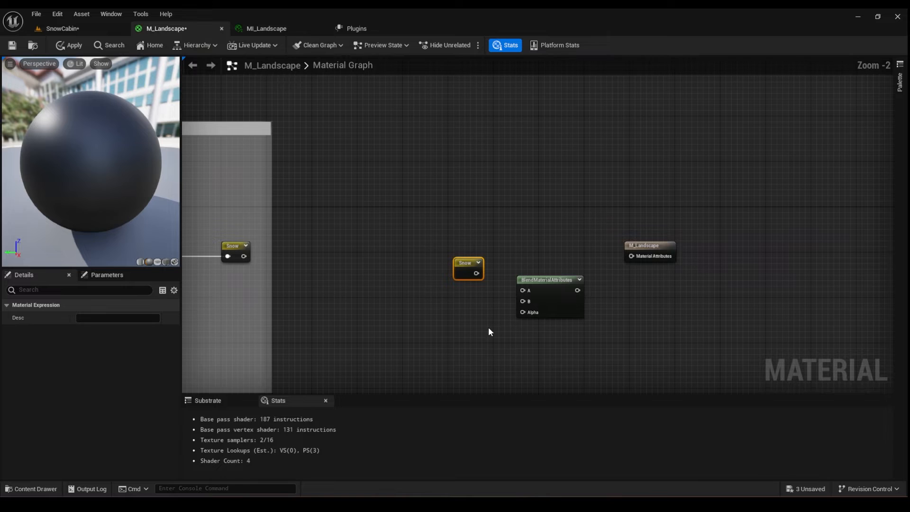
right_click_drag(489, 330, 431, 270)
right_click_drag(356, 253, 443, 238)
right_click_drag(532, 224, 421, 244)
scroll(407, 240, "up", 2)
left_click_drag(391, 212, 450, 234)
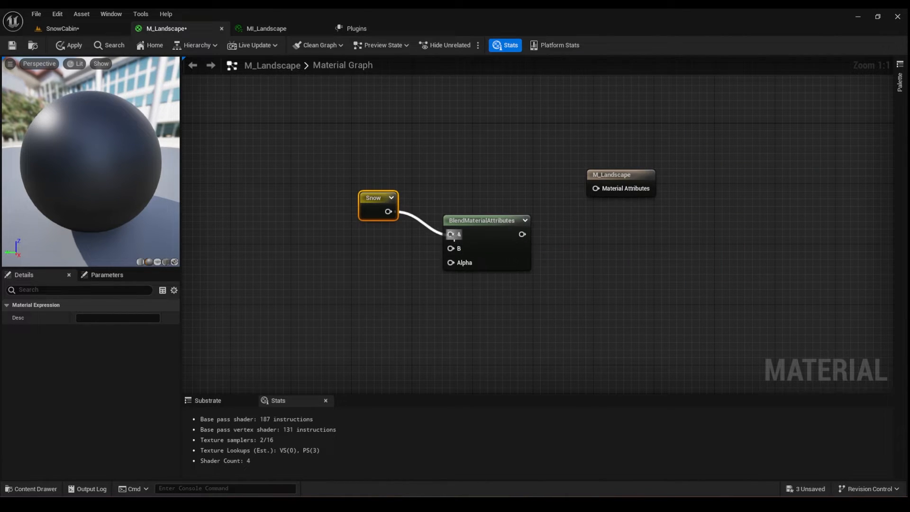
Step: Add a usage of the Rock named reroute and connect it to the B input of BlendMaterialAttributes
scroll(412, 223, "down", 4)
scroll(398, 232, "up", 3)
right_click(393, 208)
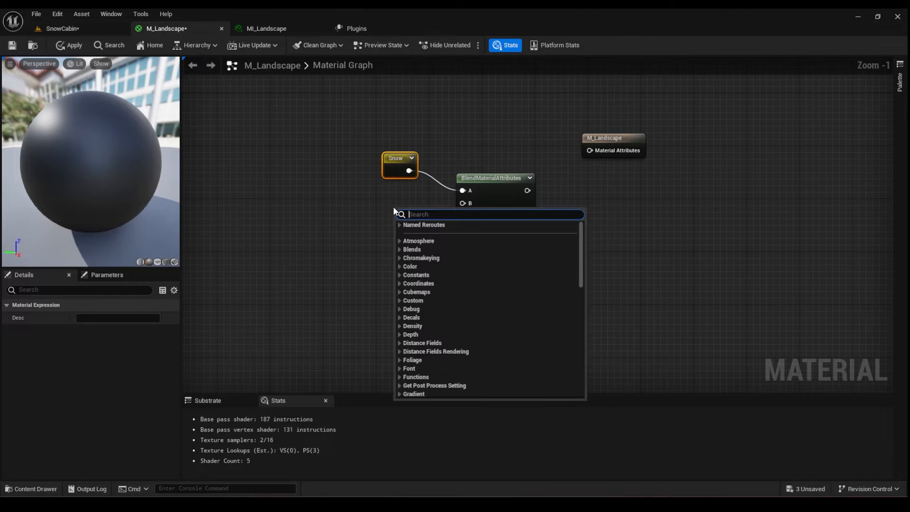
type("rock")
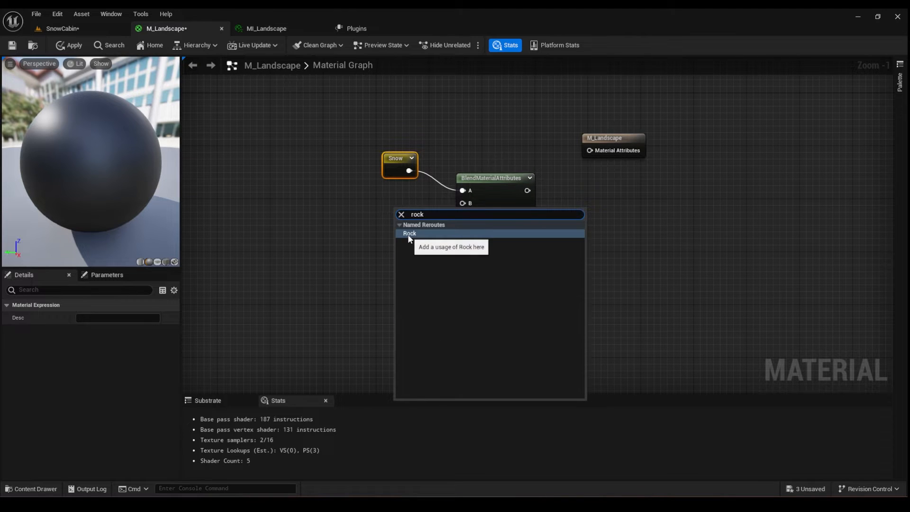
left_click(407, 234)
left_click_drag(418, 225, 462, 203)
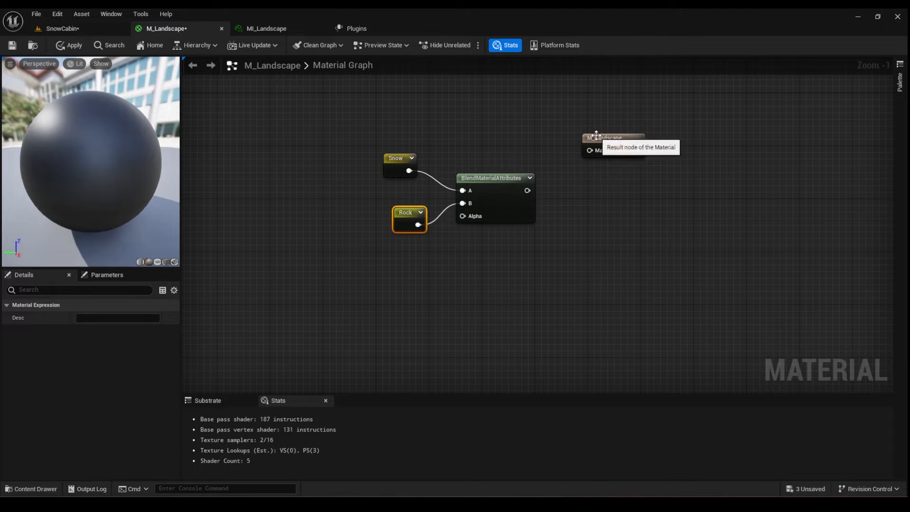
Step: Connect the BlendMaterialAttributes output to M_Landscape's Material Attributes and enclose these nodes in a comment titled Output
left_click_drag(607, 137, 607, 171)
left_click_drag(527, 191, 595, 184)
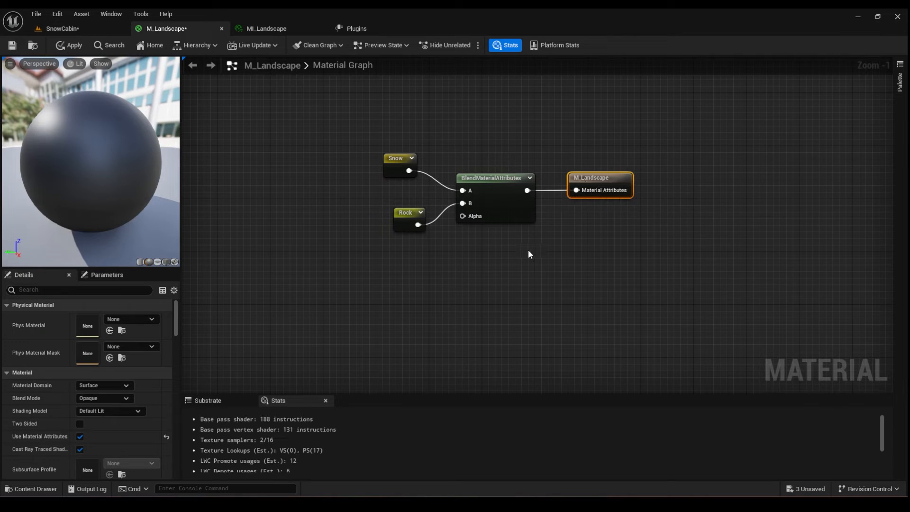
scroll(521, 251, "down", 3)
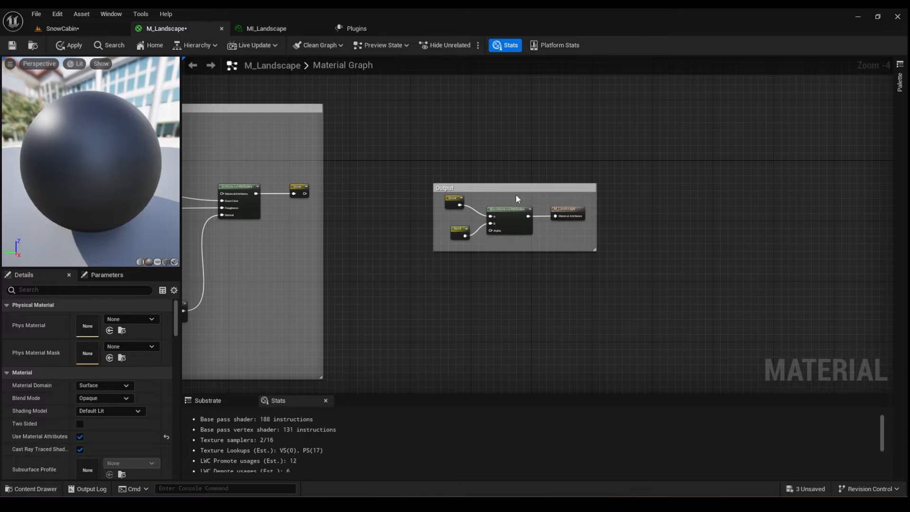
Step: Apply the M_Landscape changes and check the landscape in the SnowCabin level before returning to the material graph
left_click(73, 45)
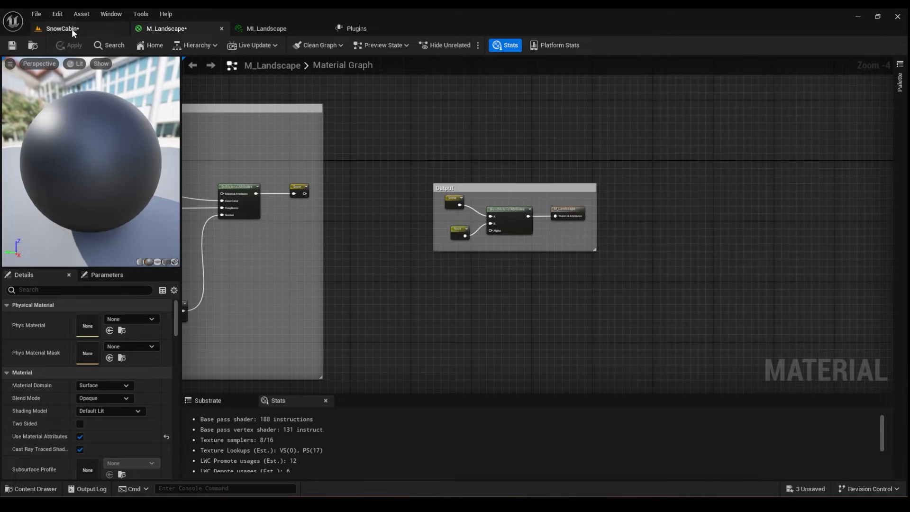
left_click(73, 29)
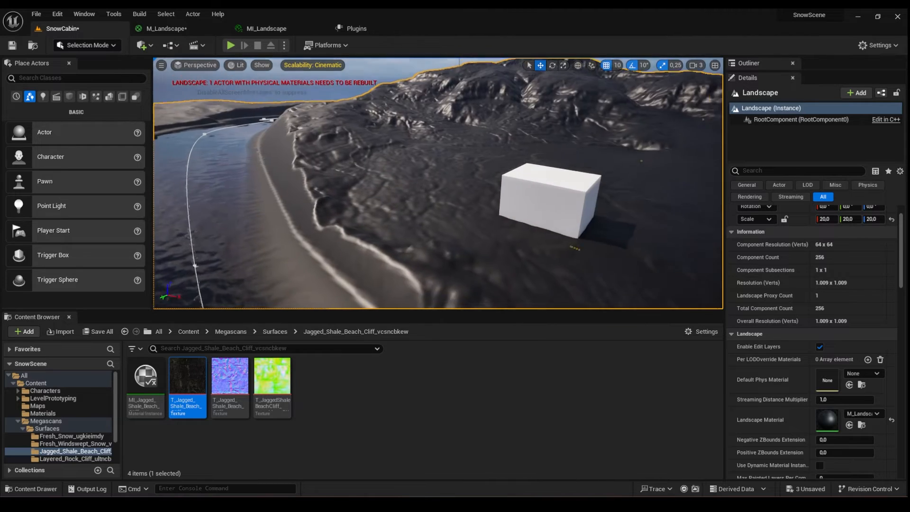
left_click(167, 29)
Step: Enlarge the Output comment and align the Snow and Rock nodes in a column beside the blend node
scroll(472, 250, "up", 3)
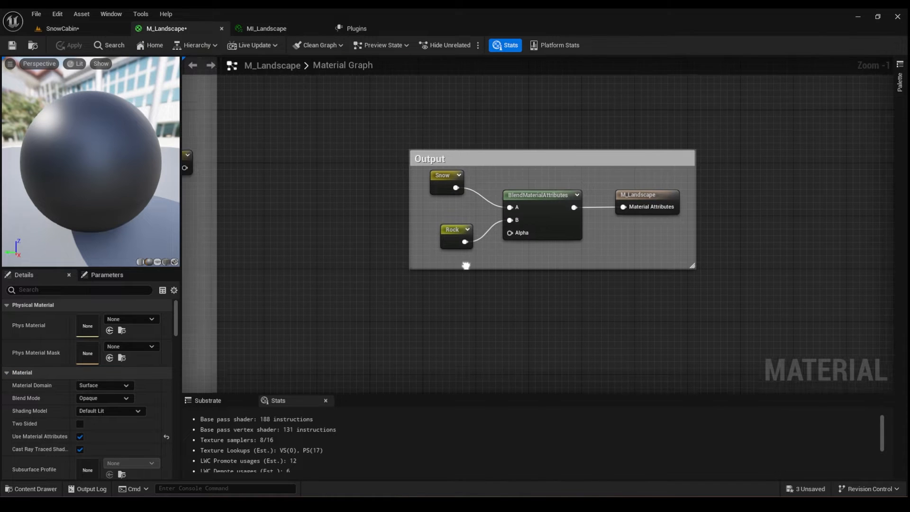
left_click(456, 262)
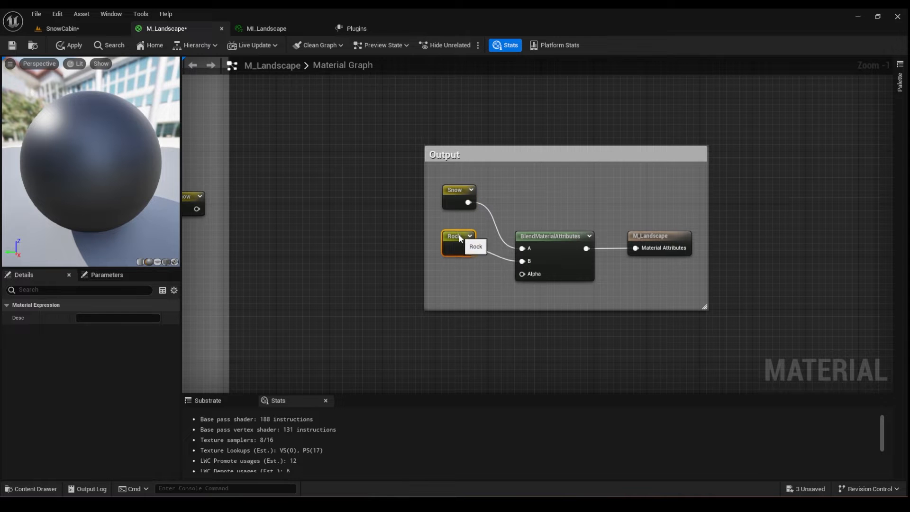
right_click_drag(447, 303, 442, 248)
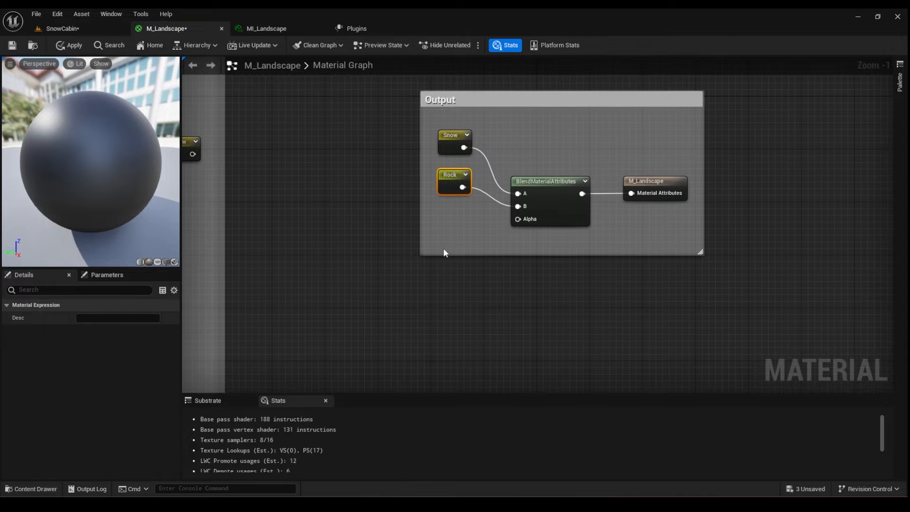
Step: Add a SlopeMask function below the Output comment and connect its Result to the Alpha input of BlendMaterialAttributes
right_click(449, 280)
type("slope")
key("Return")
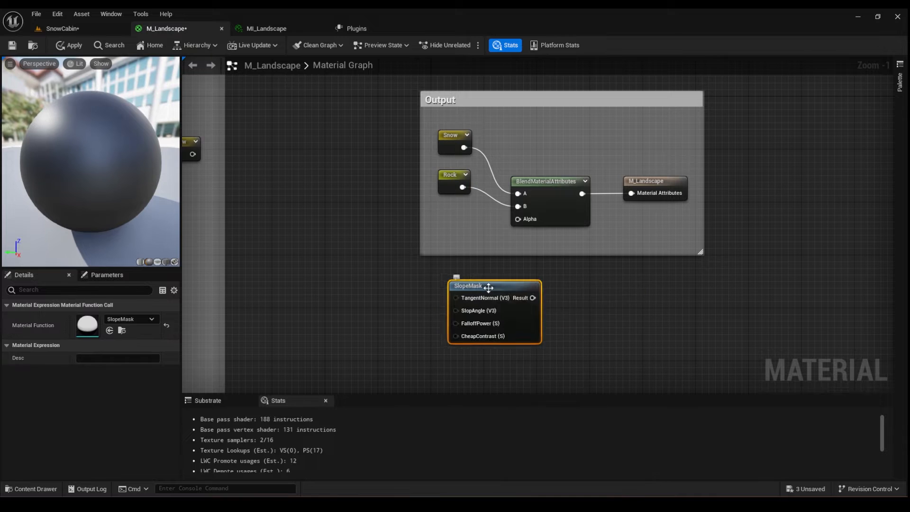
left_click_drag(488, 287, 420, 226)
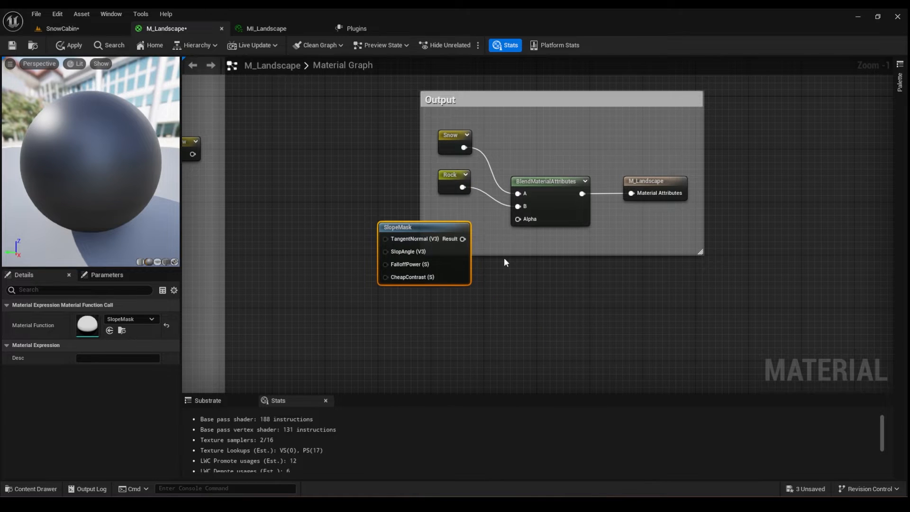
right_click_drag(504, 262, 533, 301)
left_click_drag(491, 278, 535, 268)
right_click_drag(531, 288, 588, 278)
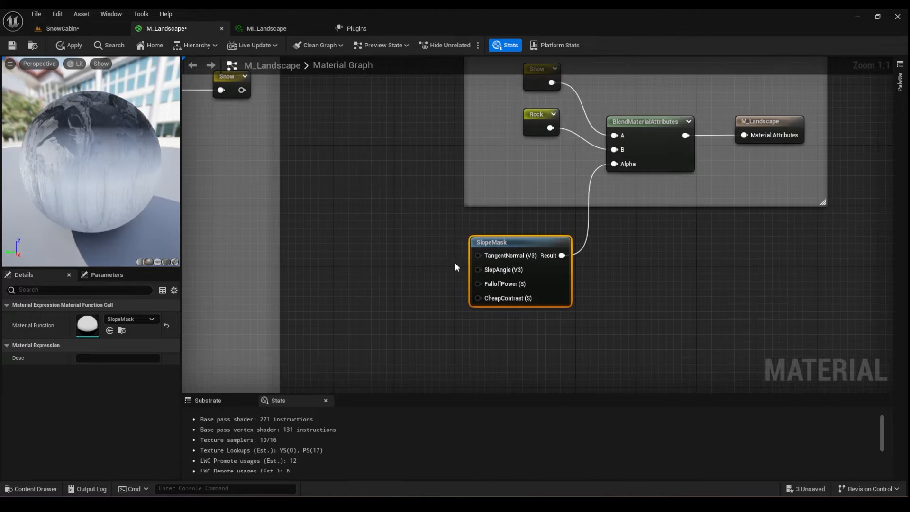
Step: Add a VertexNormalWS node and connect it to the TangentNormal input of SlopeMask
right_click_drag(437, 264, 450, 271)
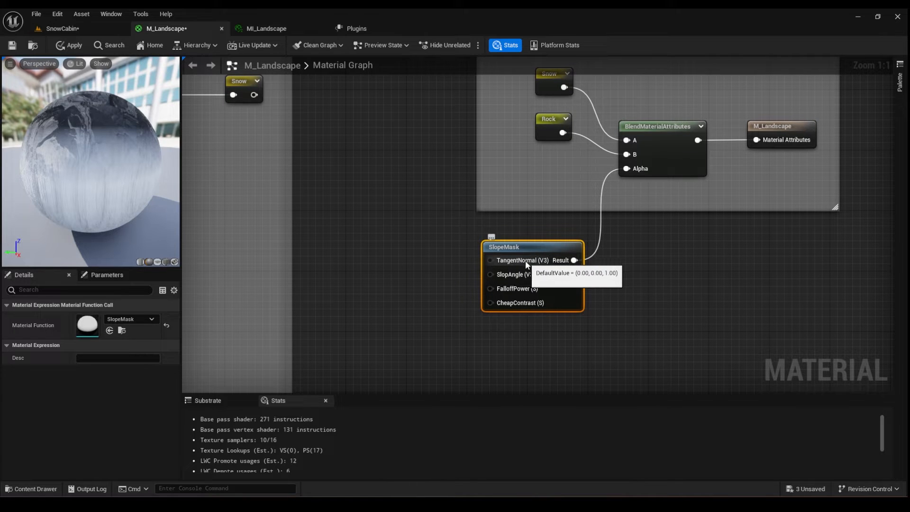
right_click(390, 190)
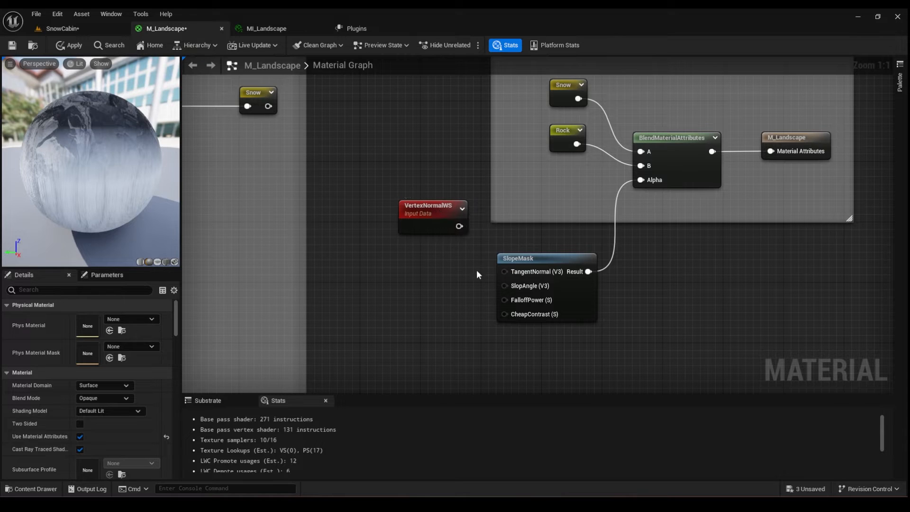
left_click(460, 232)
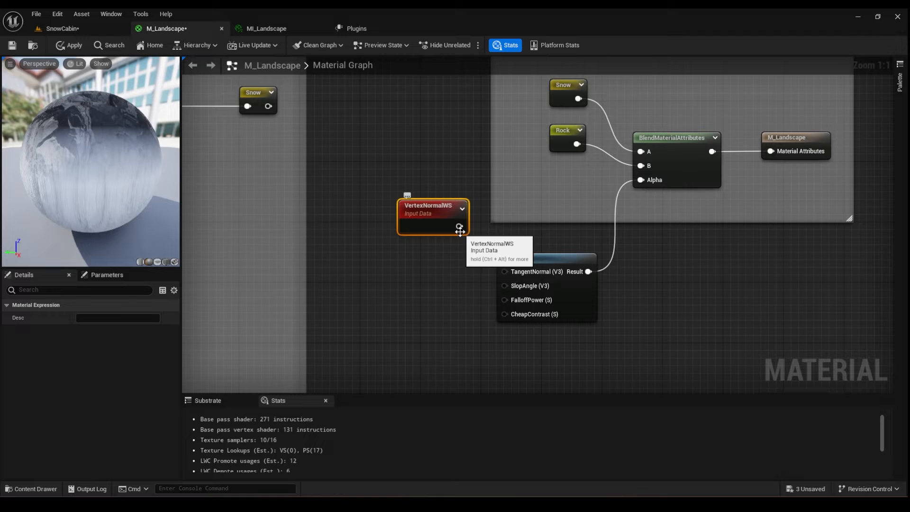
left_click_drag(459, 226, 503, 272)
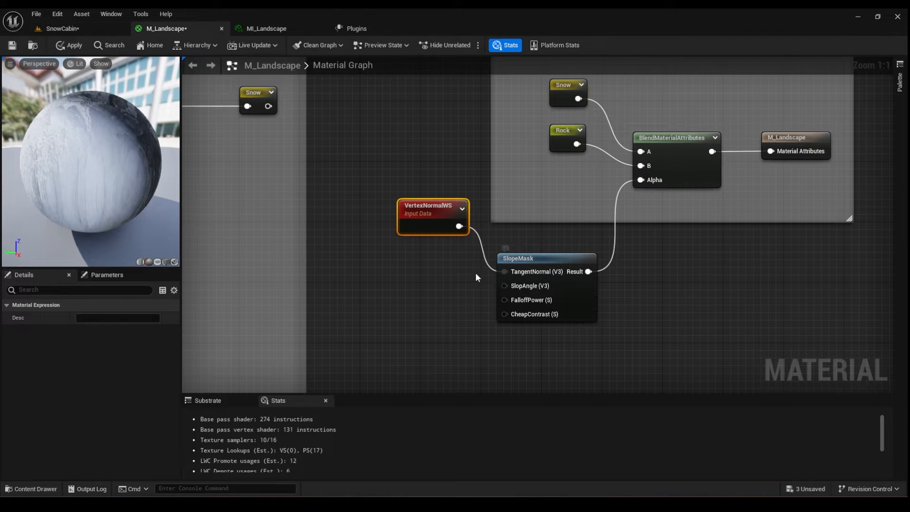
Step: Add a Constant3Vector below VertexNormalWS and connect it to the SlopAngle input of SlopeMask
key("3")
left_click(360, 252)
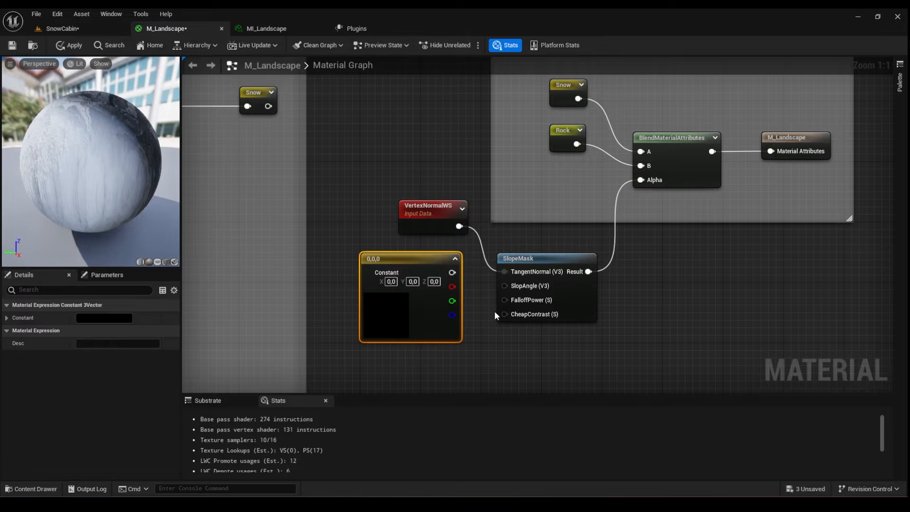
right_click_drag(542, 287, 514, 279)
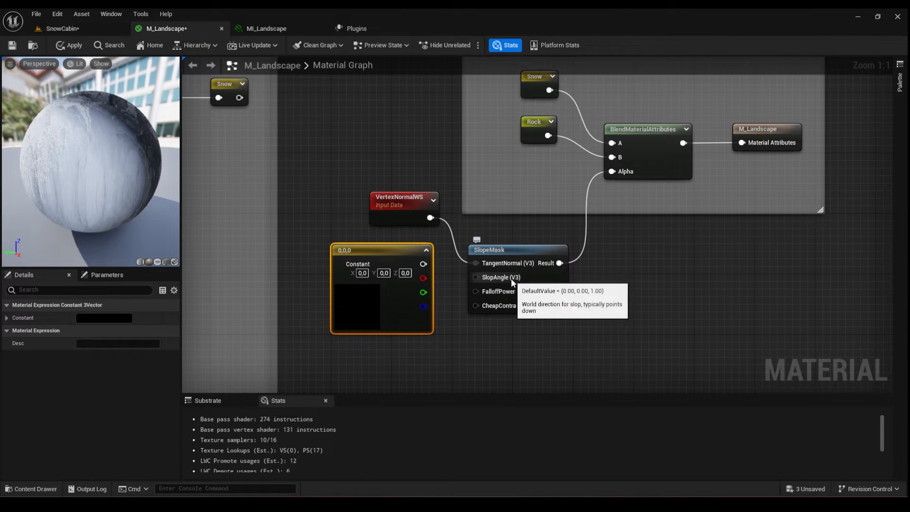
left_click_drag(423, 264, 485, 278)
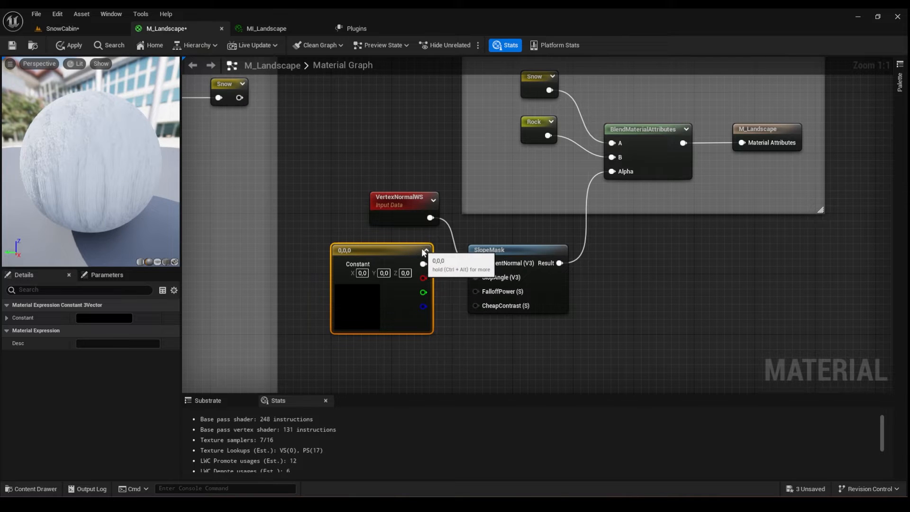
left_click_drag(421, 250, 425, 249)
Step: Add two scalar Constant nodes and connect them to the FalloffPower and CheapContrast inputs of SlopeMask
right_click_drag(409, 371, 410, 300)
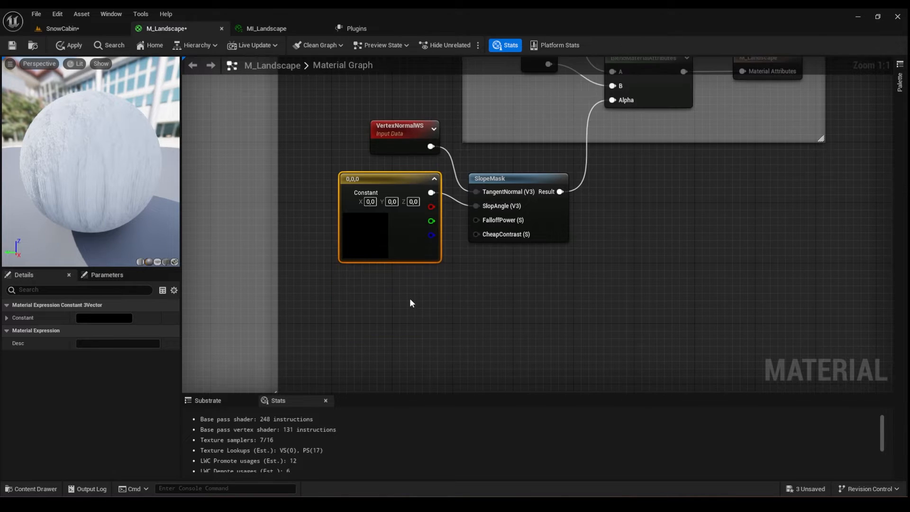
left_click(410, 302)
left_click(417, 343)
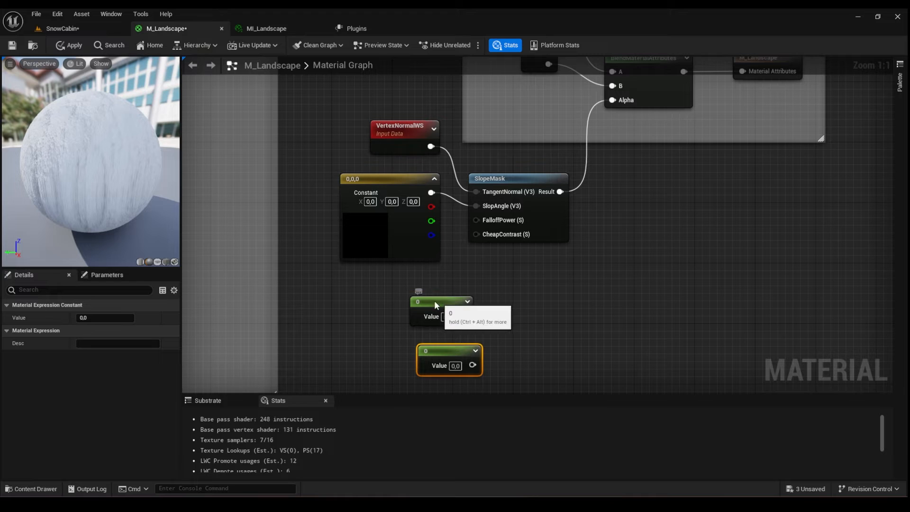
left_click_drag(434, 300, 479, 220)
left_click_drag(510, 180, 518, 181)
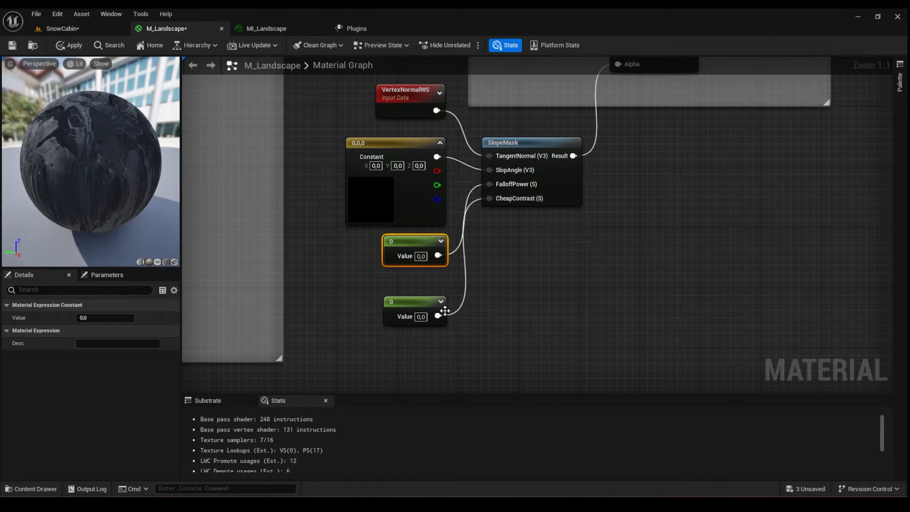
Step: Set the SlopAngle vector constant to 0,0,1 and both scalar constants to 1
right_click_drag(508, 296, 493, 338)
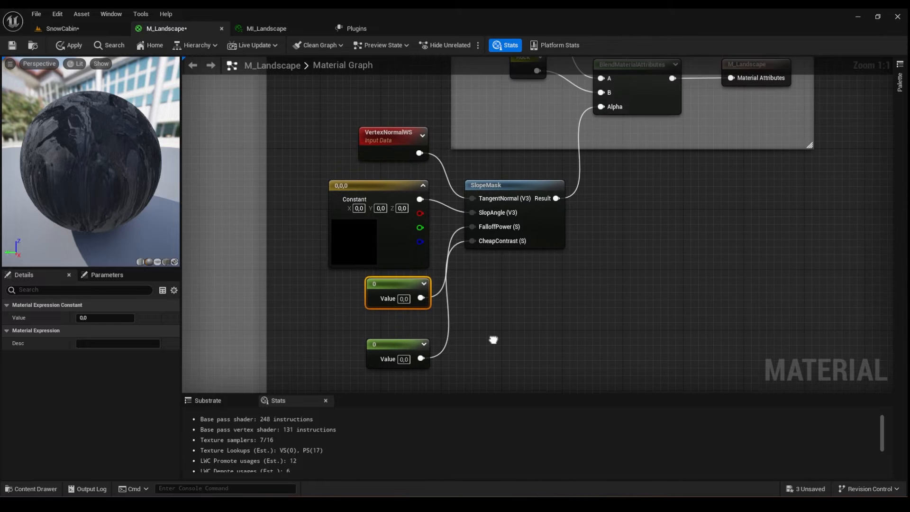
scroll(494, 338, "down", 1)
right_click_drag(520, 309, 453, 346)
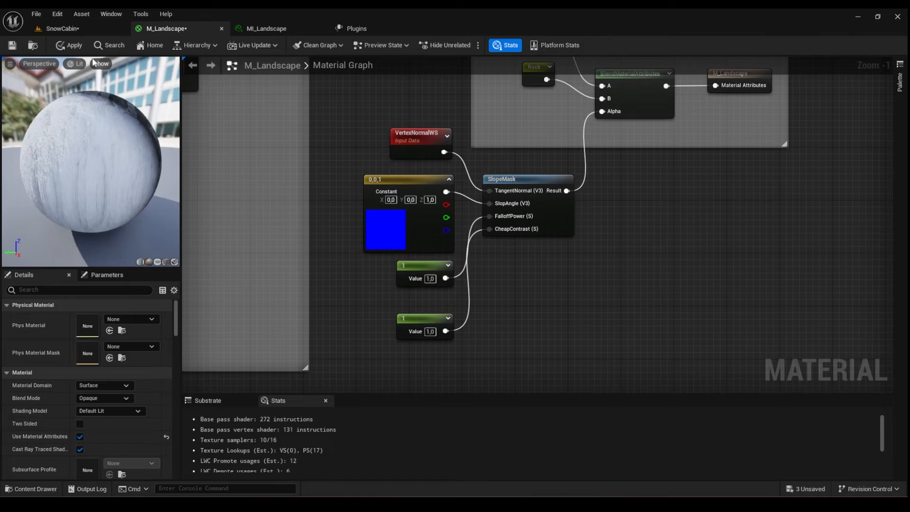
Step: Detach the M_Landscape editor over the level viewport and swap the blend inputs so Rock feeds A and Snow feeds B
left_click_drag(166, 29, 271, 198)
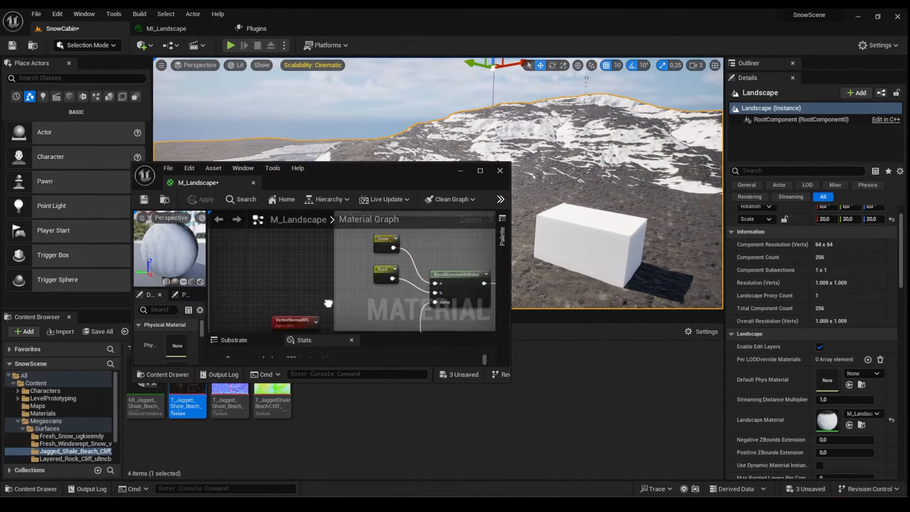
right_click_drag(328, 303, 268, 313)
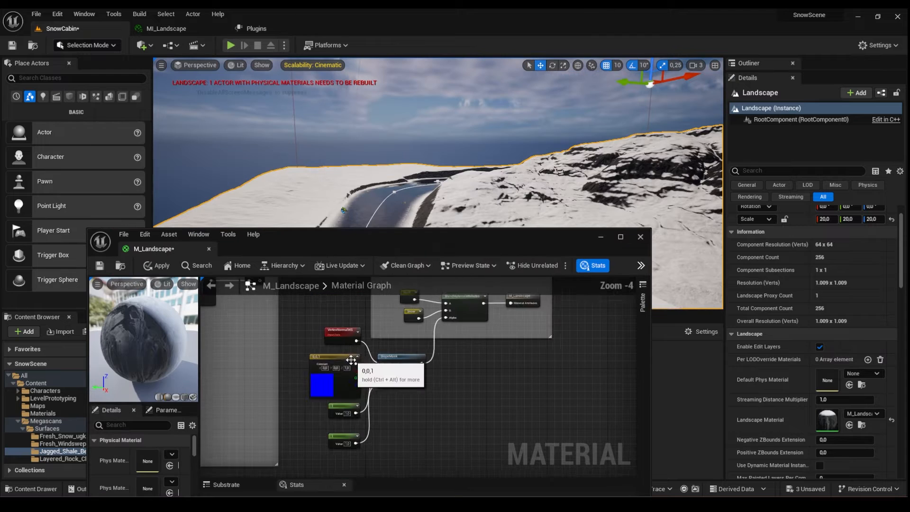
left_click_drag(332, 365, 342, 362)
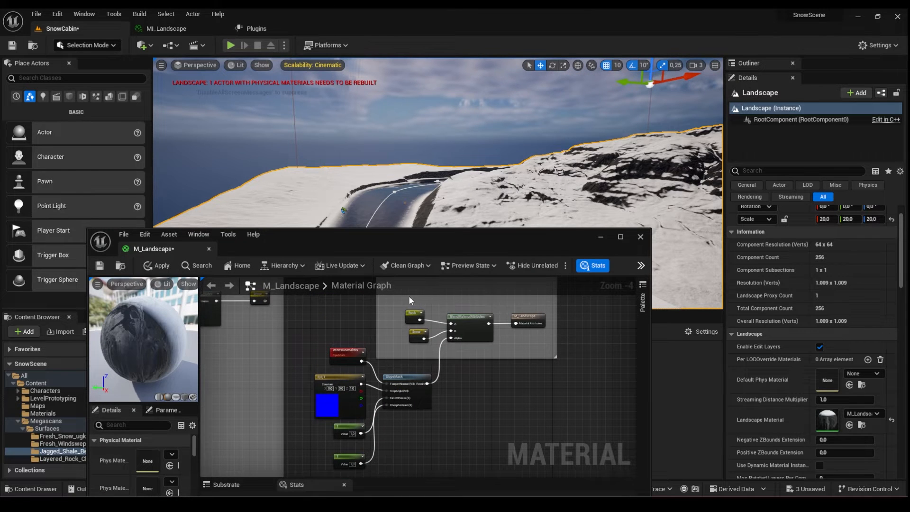
scroll(338, 362, "up", 1)
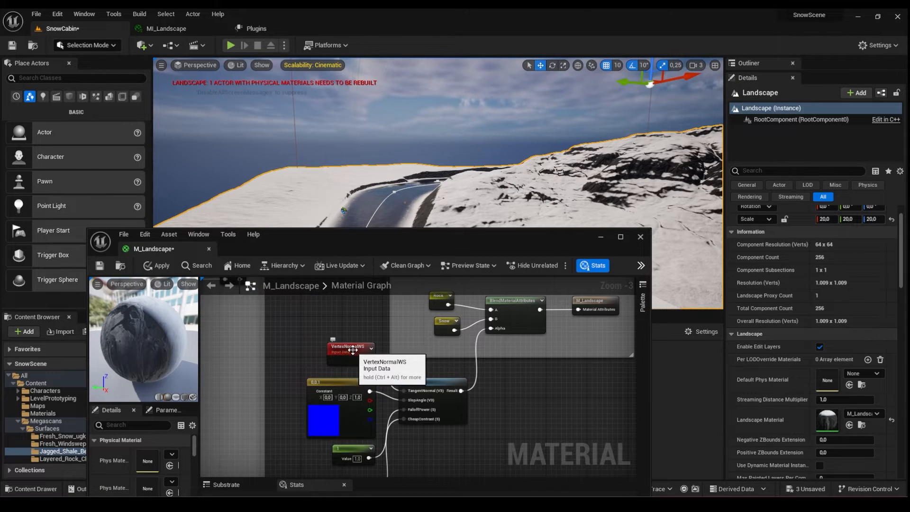
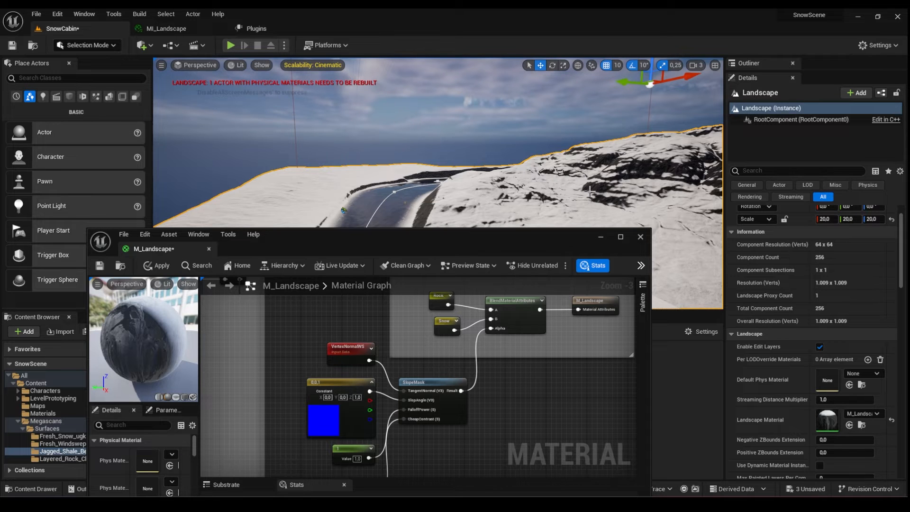
Step: Set the Z value of the SlopAngle vector constant to 0,5 and apply the material
left_click(357, 397)
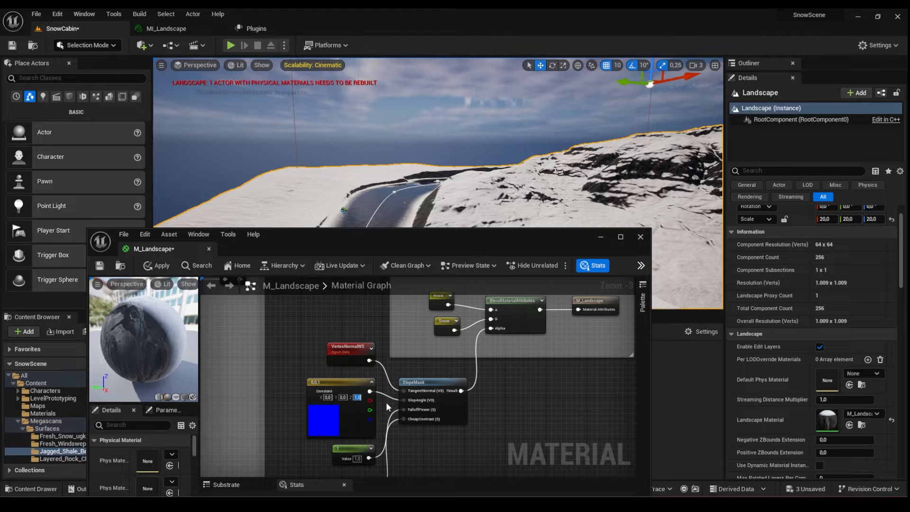
type("0,5")
key("Return")
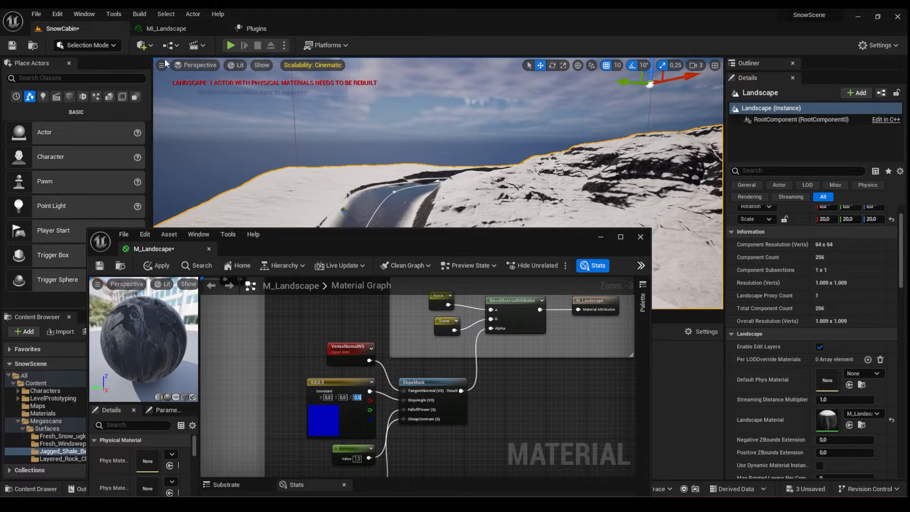
left_click(156, 266)
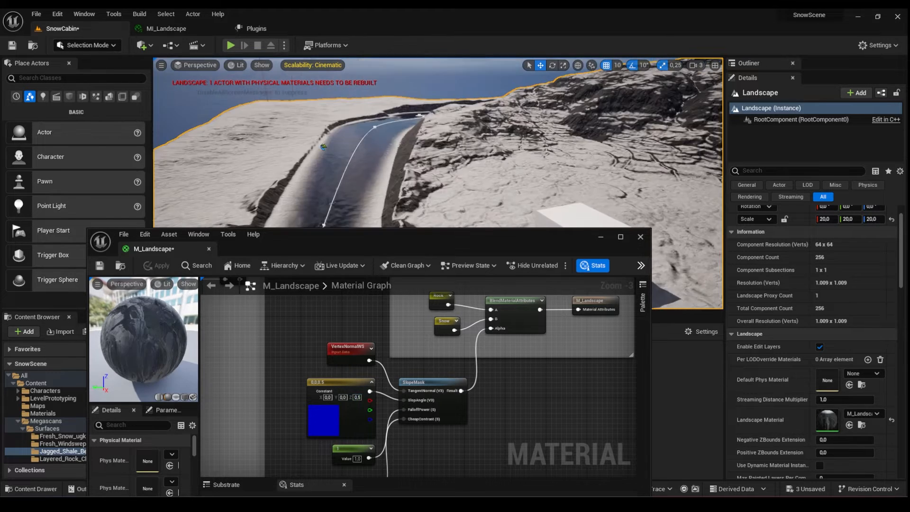
Step: Try Z values of 1, 0,8 and 0,1 for the SlopAngle vector constant and apply the material
right_click_drag(407, 156, 403, 138)
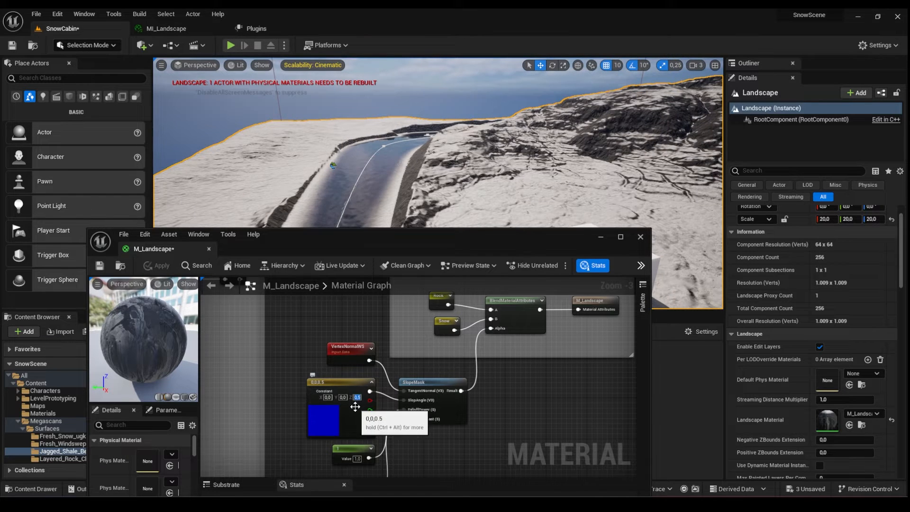
scroll(358, 401, "up", 2)
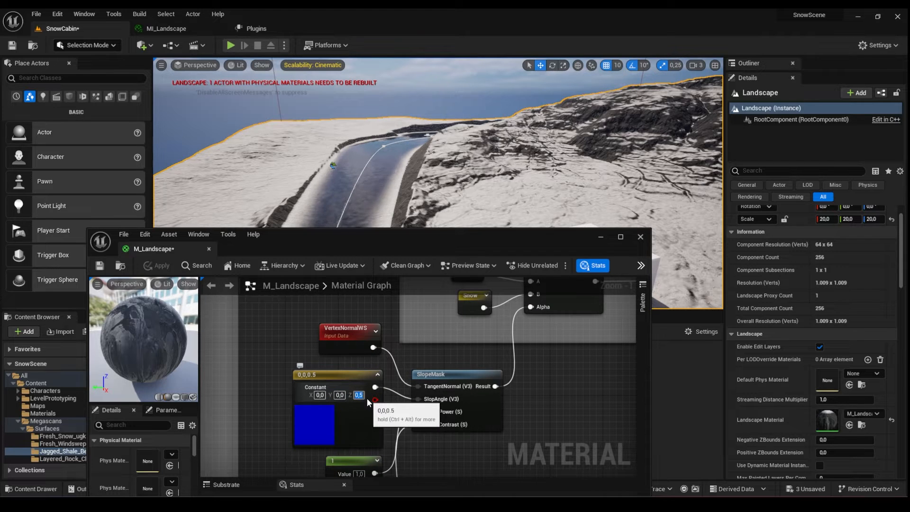
type("1")
key("Return")
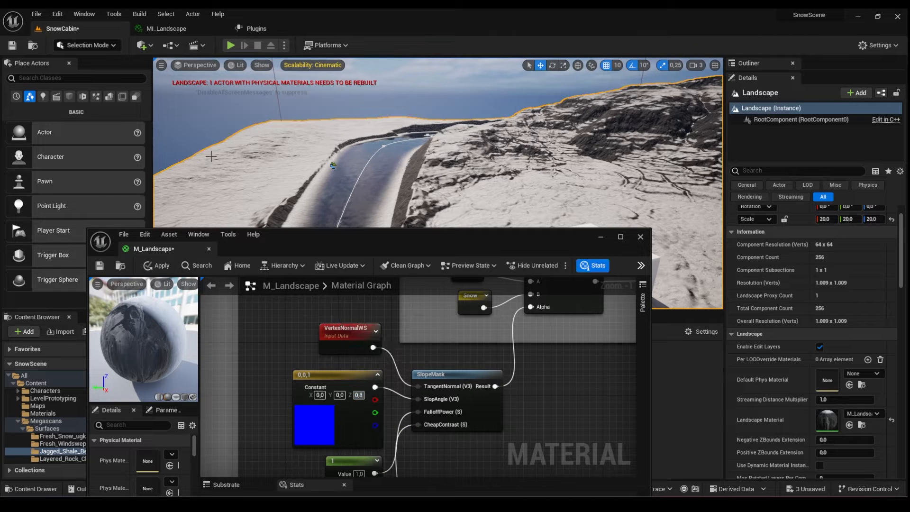
right_click_drag(526, 164, 567, 154)
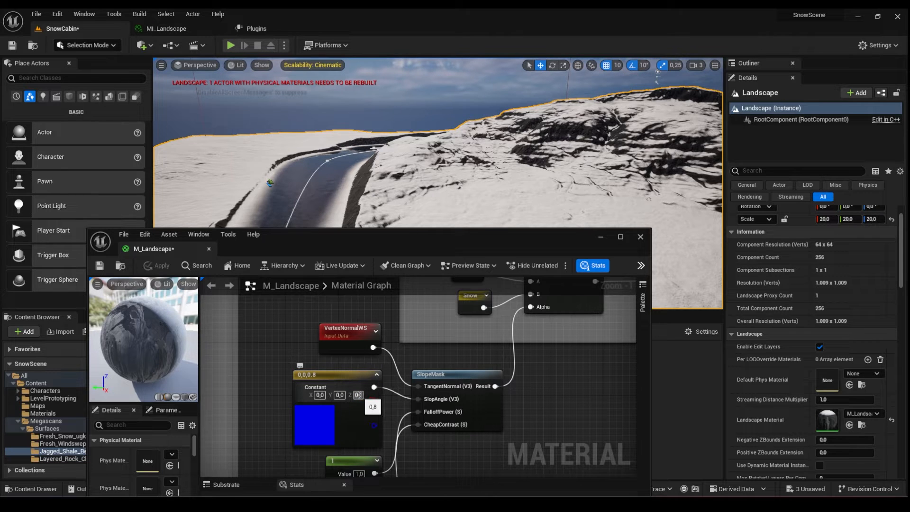
key("Return")
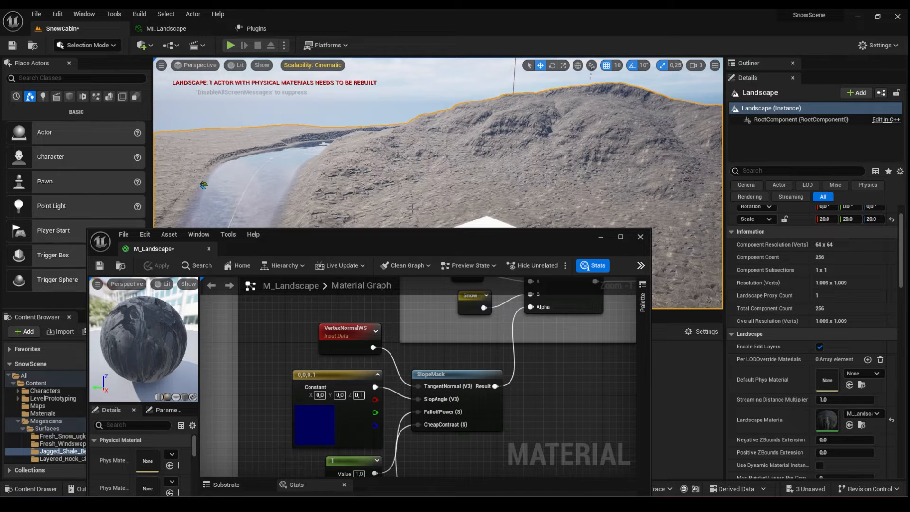
Step: Set the Z value of the SlopAngle vector constant to 0,8 and apply the material
left_click(359, 471)
scroll(356, 467, "down", 1)
mouse_move(356, 466)
right_mouse_down()
mouse_move(353, 420)
mouse_move(362, 476)
right_mouse_up()
left_click(365, 377)
type("0,8")
key("Return")
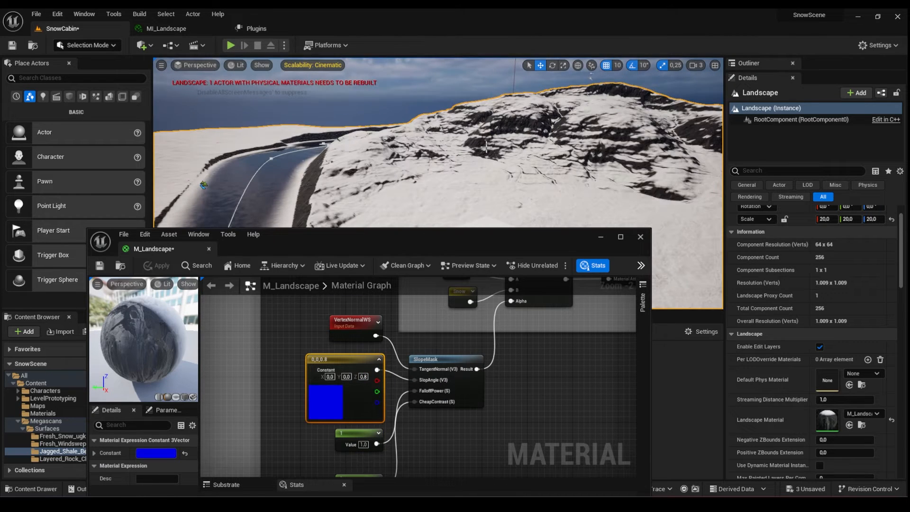
Step: Set the constant feeding CheapContrast to 0, apply the material and inspect the snow-rock transition on the landscape
right_click_drag(451, 445, 449, 408)
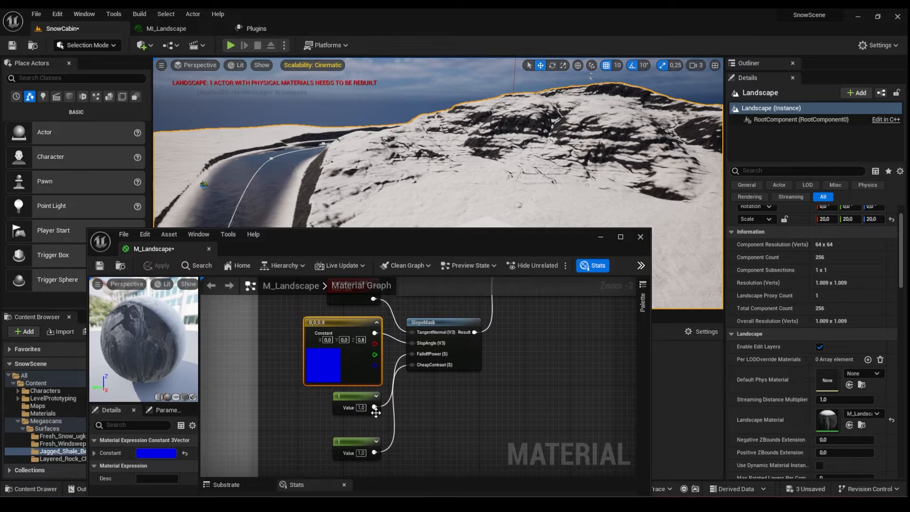
right_click_drag(364, 444, 368, 384)
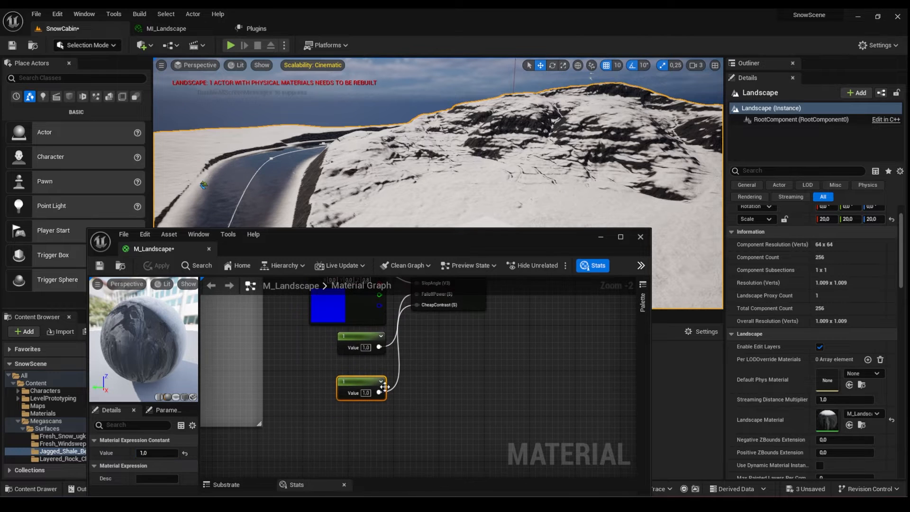
left_click(369, 393)
type("0")
key("Return")
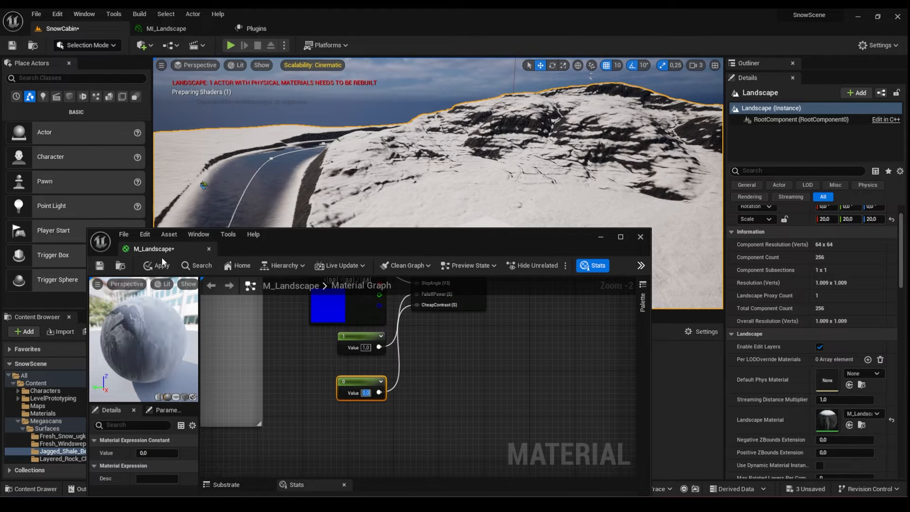
left_click(155, 266)
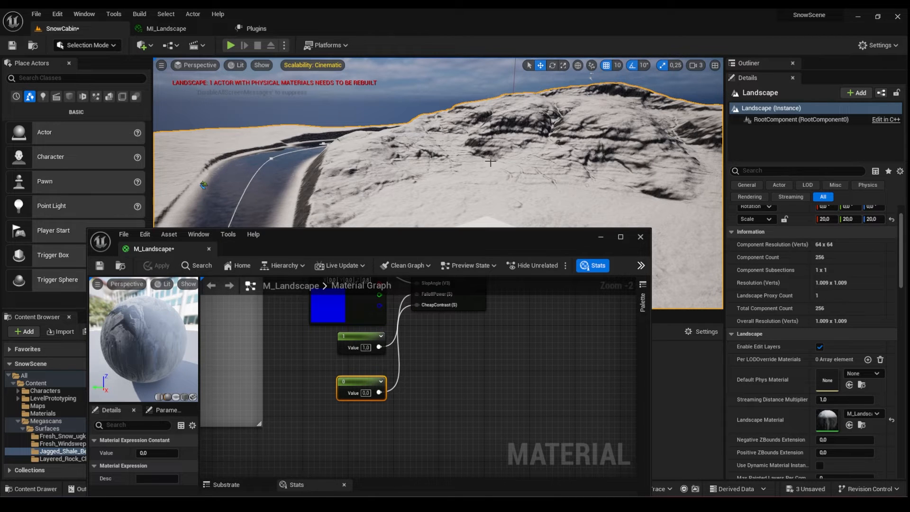
right_click_drag(396, 179, 364, 155)
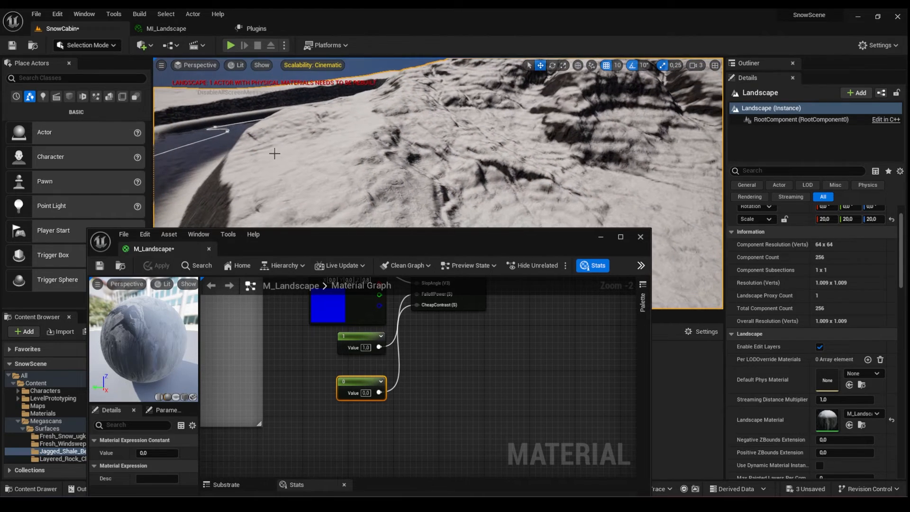
mouse_move(193, 196)
right_mouse_down()
mouse_move(192, 213)
mouse_move(193, 196)
right_mouse_up()
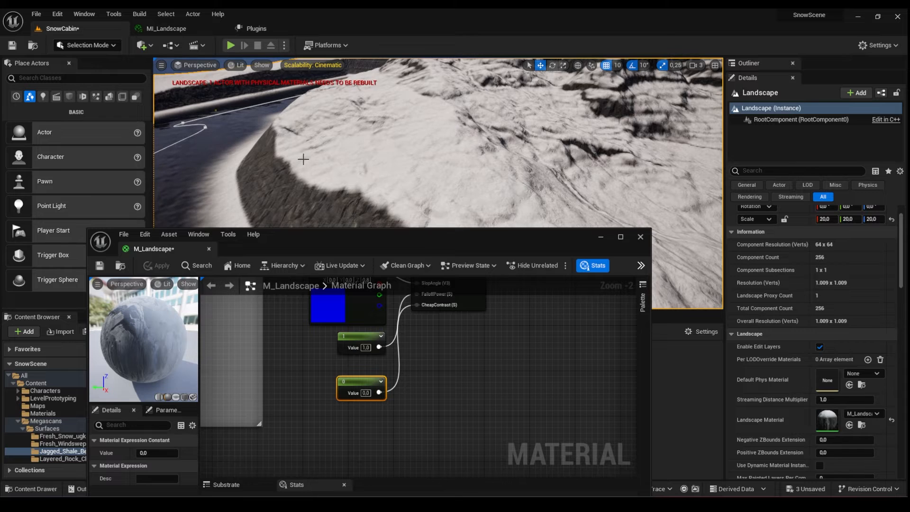
right_click_drag(303, 159, 345, 157)
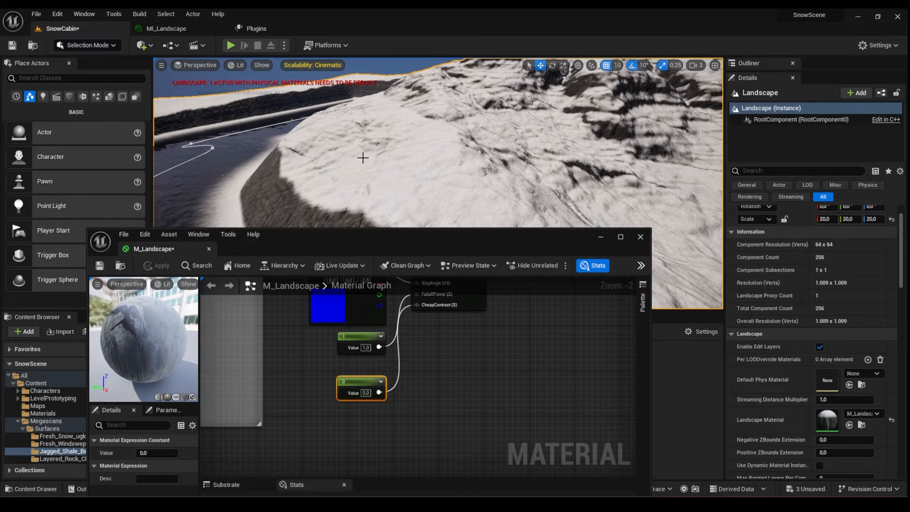
mouse_move(429, 164)
right_mouse_down()
mouse_move(413, 170)
mouse_move(443, 168)
right_mouse_up()
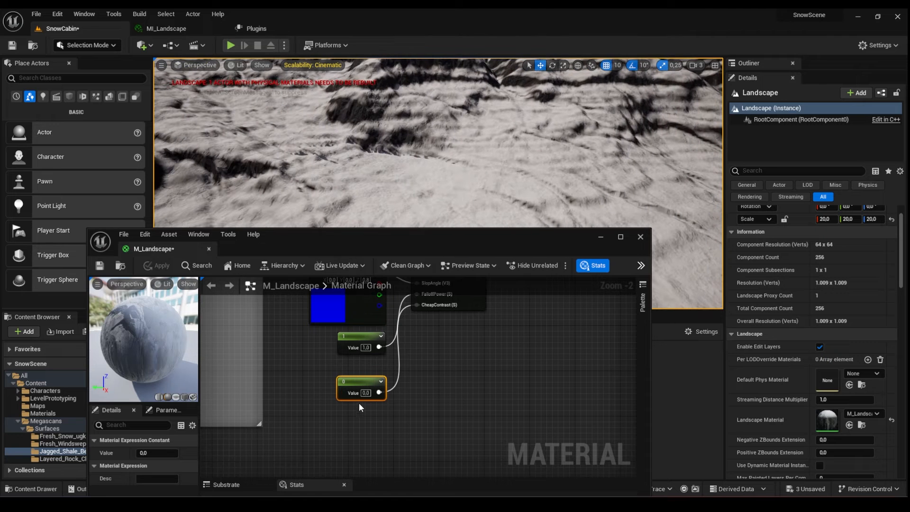
Step: Set the constant feeding CheapContrast back to 1 and check the blend in the level
left_click(365, 394)
type("1")
key("Return")
right_click_drag(337, 183, 350, 180)
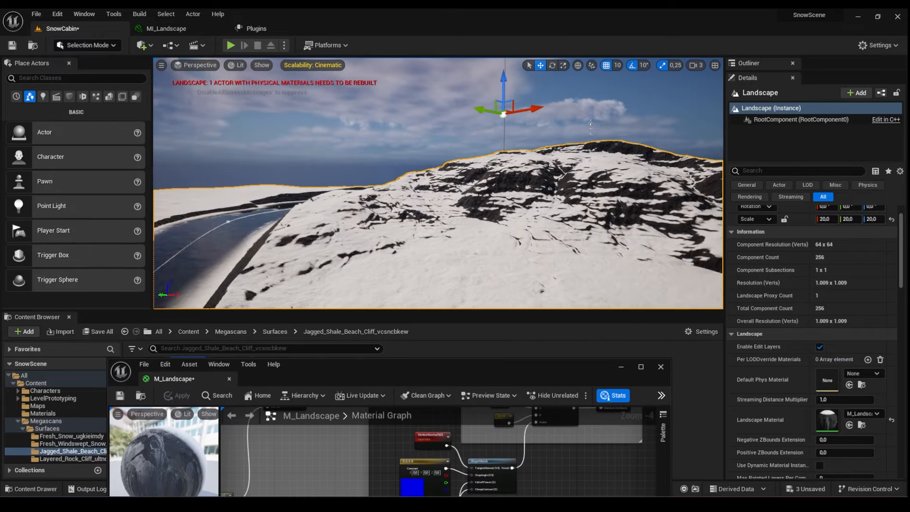
Step: Examine the snow and rock distribution along the riverbanks, the flat ground and the hill in the level
key("d")
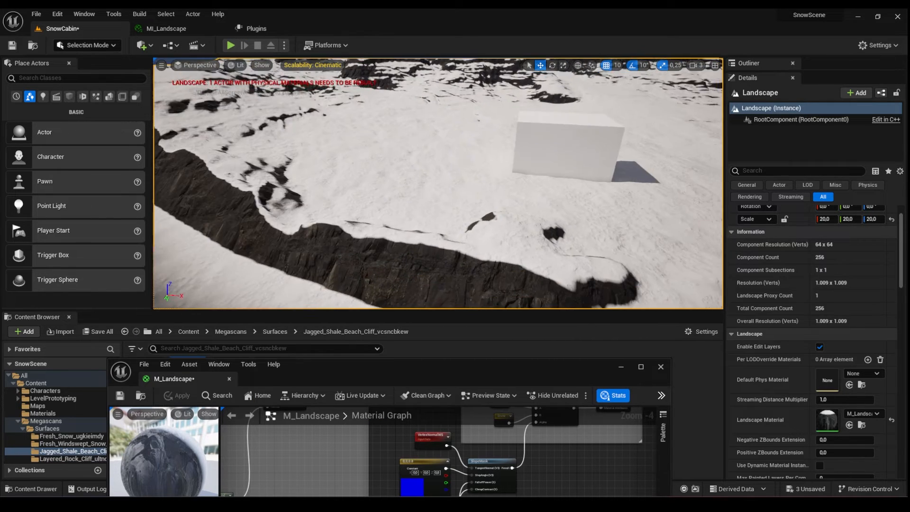
key("a")
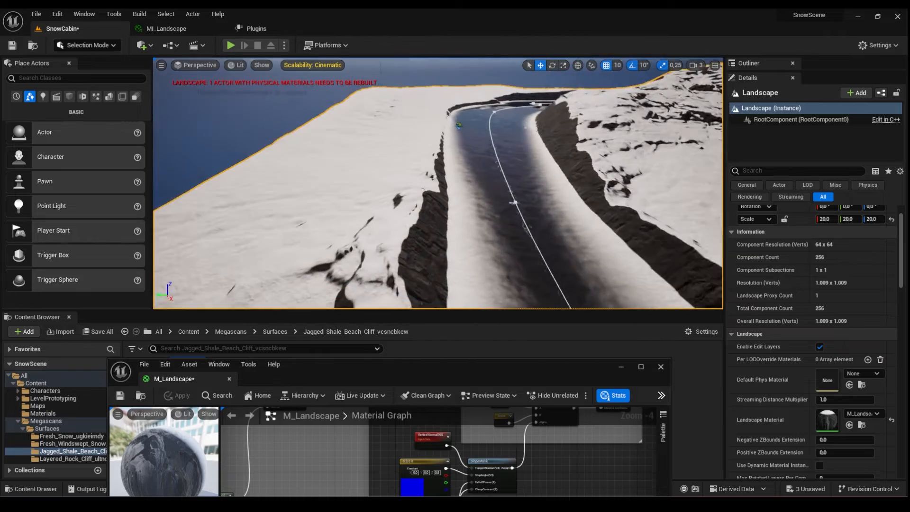
key("w")
key("a")
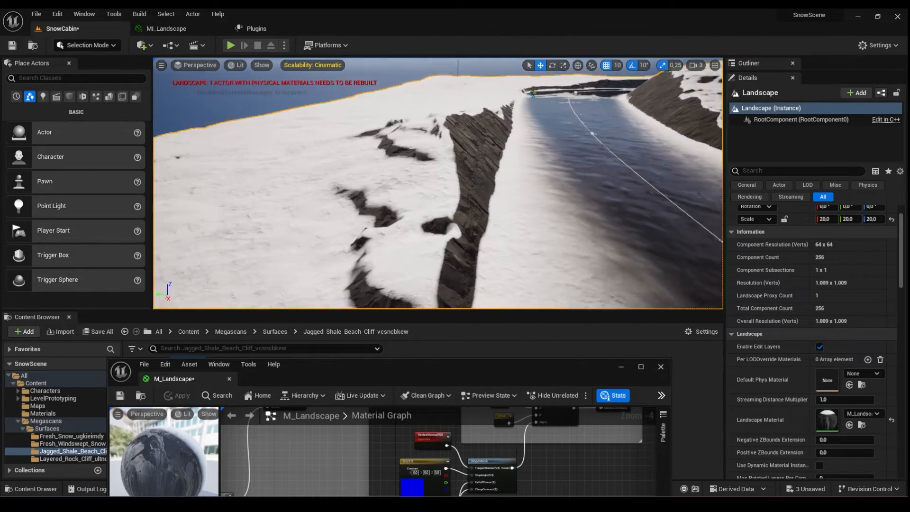
key("a")
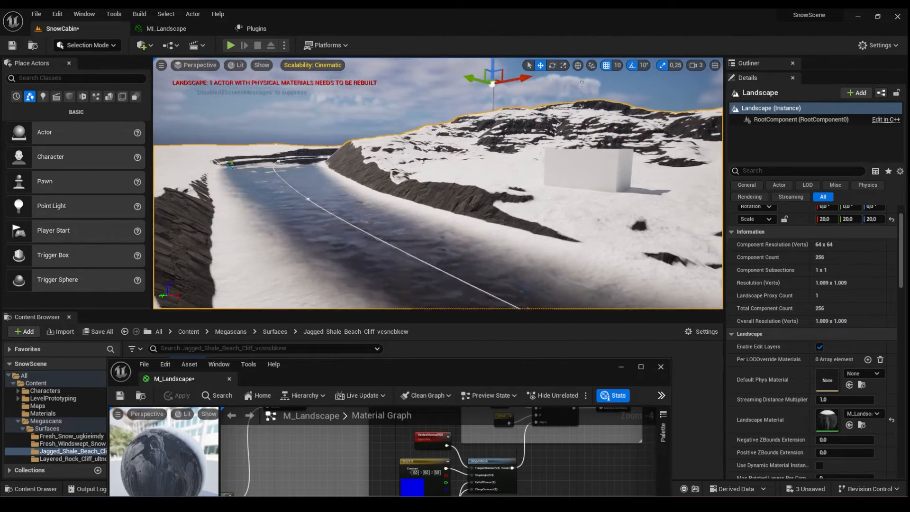
key("d")
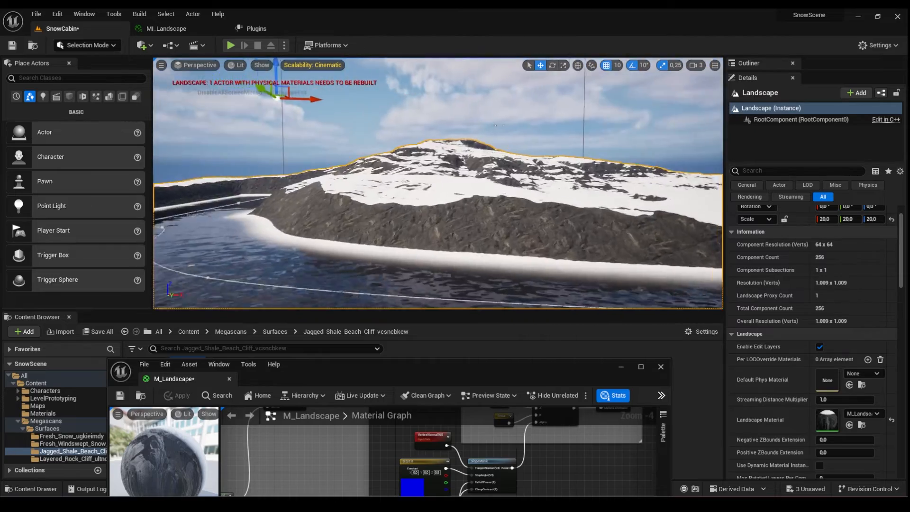
key("d")
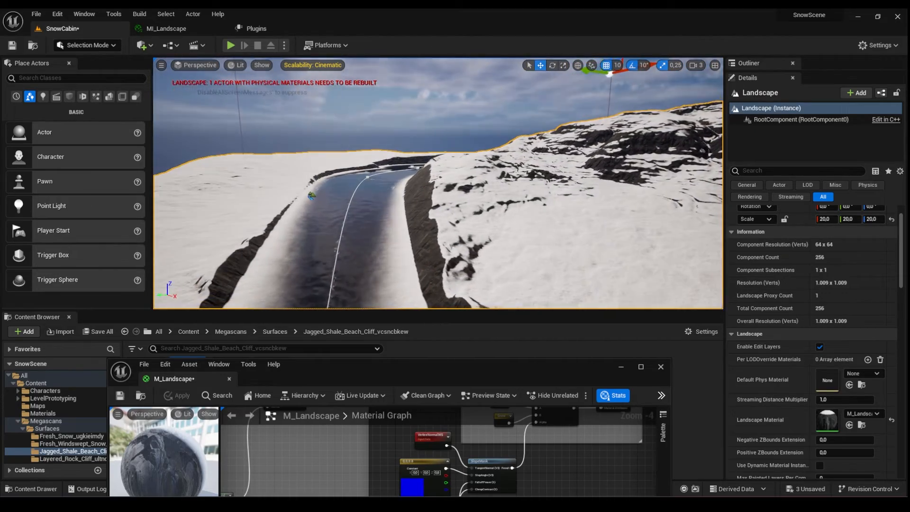
key("d")
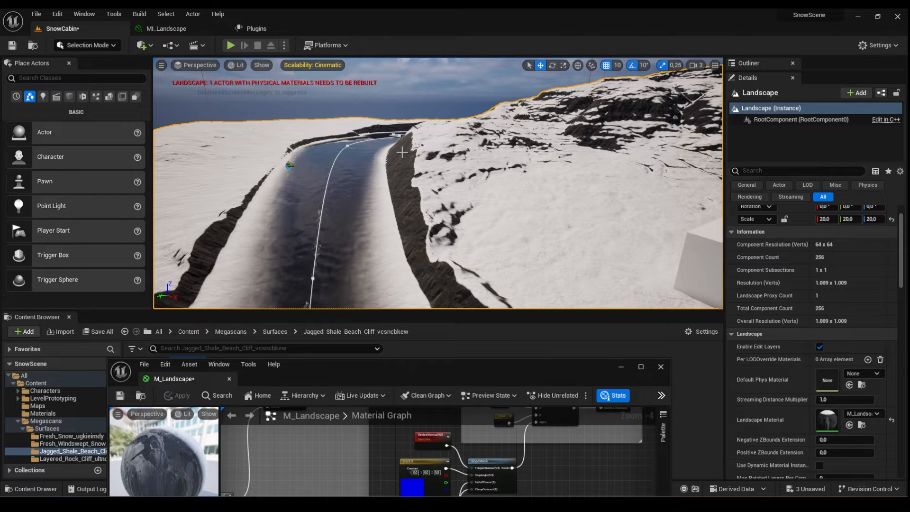
right_click_drag(402, 151, 401, 158)
Step: Switch the level editor to Landscape Mode and lower the viewport scalability to Medium
left_click(90, 45)
left_click(86, 71)
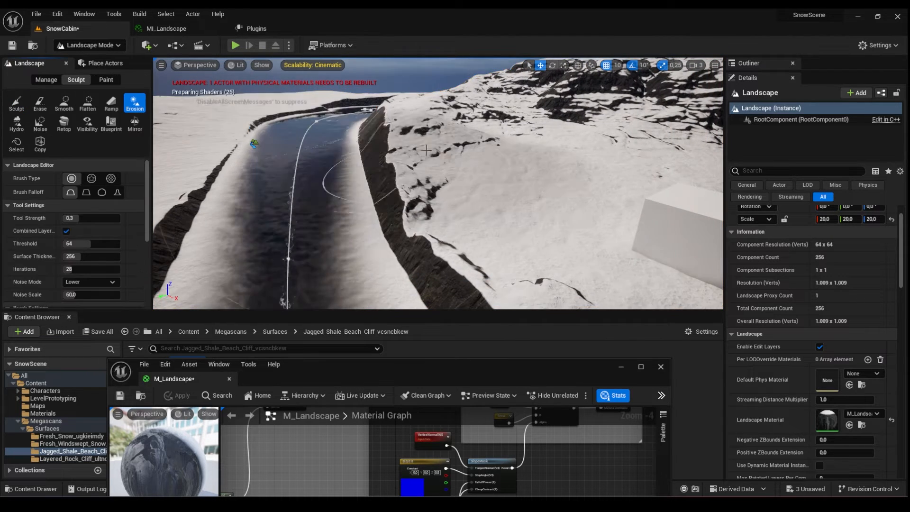
left_click(313, 66)
left_click(387, 91)
left_click(447, 33)
Step: Set the Erosion tool's noise scale to about 90,59 and its brush size to about 697,34
scroll(105, 201, "down", 8)
mouse_move(105, 200)
left_mouse_down()
mouse_move(78, 203)
mouse_move(98, 203)
left_mouse_up()
scroll(95, 206, "up", 7)
mouse_move(403, 180)
right_mouse_down()
mouse_move(455, 178)
mouse_move(410, 192)
mouse_move(406, 170)
mouse_move(417, 204)
right_mouse_up()
scroll(81, 242, "down", 4)
scroll(80, 242, "down", 2)
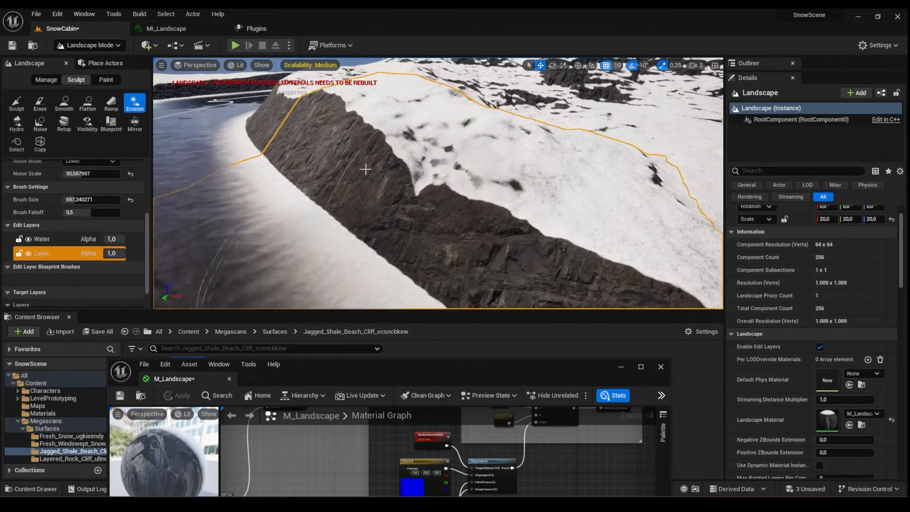
Step: Erode the rocky riverbank slope and raise the Erosion tool strength to 1,0
left_click_drag(426, 170, 403, 175)
scroll(79, 218, "up", 5)
left_click_drag(78, 219, 121, 203)
right_click_drag(524, 249, 516, 284)
right_click_drag(468, 202, 446, 189)
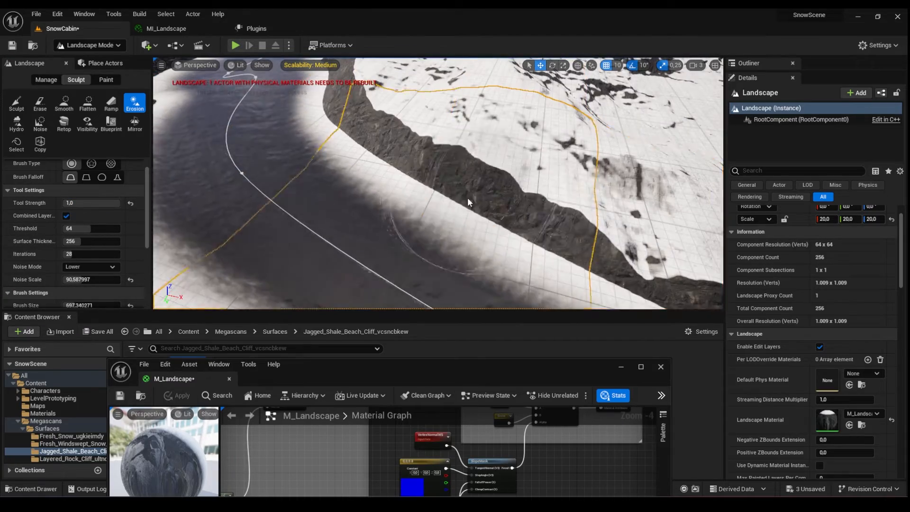
right_click_drag(561, 218, 583, 175)
right_click_drag(305, 205, 390, 150)
key("Escape")
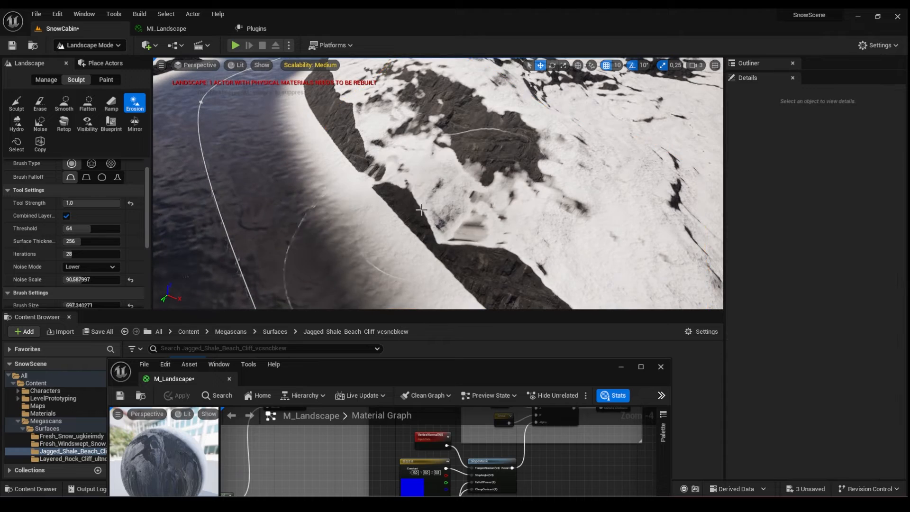
Step: Erode the snowy hillside above the river with the Erosion brush to roughen its slope
right_click_drag(432, 207, 434, 162)
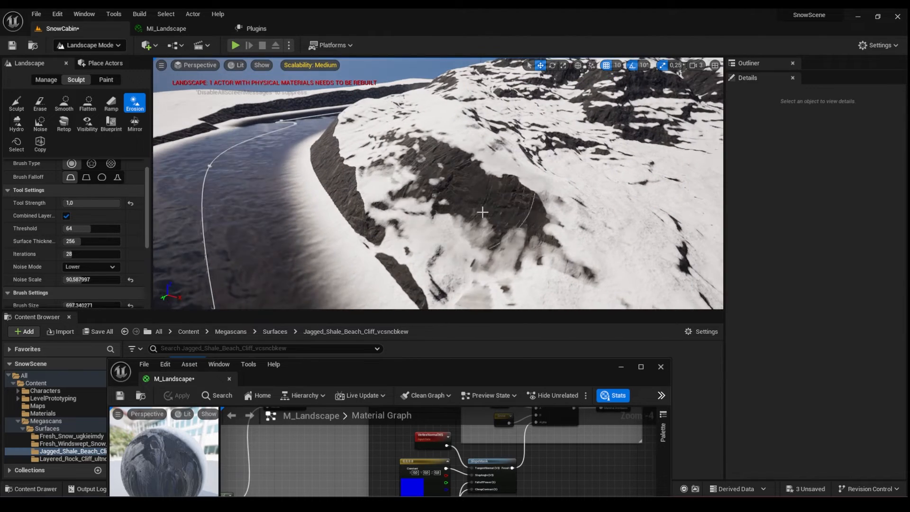
right_click_drag(482, 211, 419, 187)
left_click(495, 200)
left_click(510, 201)
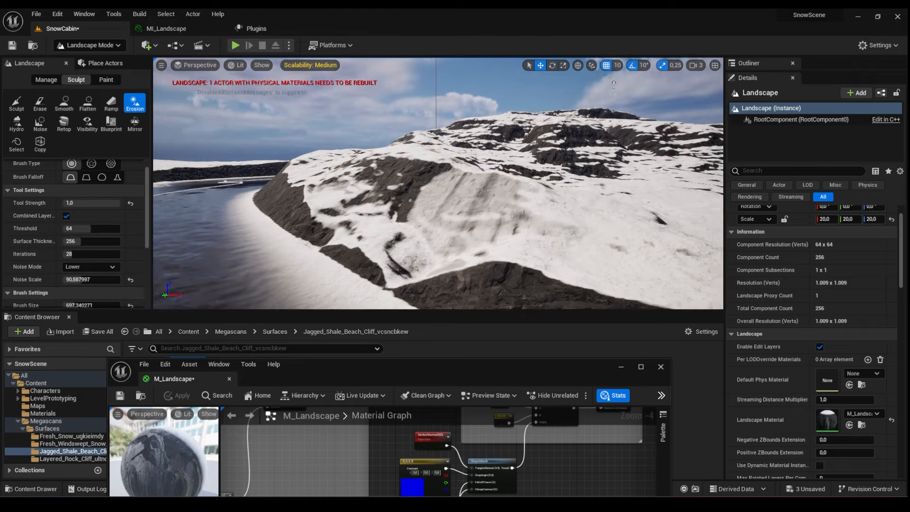
right_click_drag(476, 200, 485, 189)
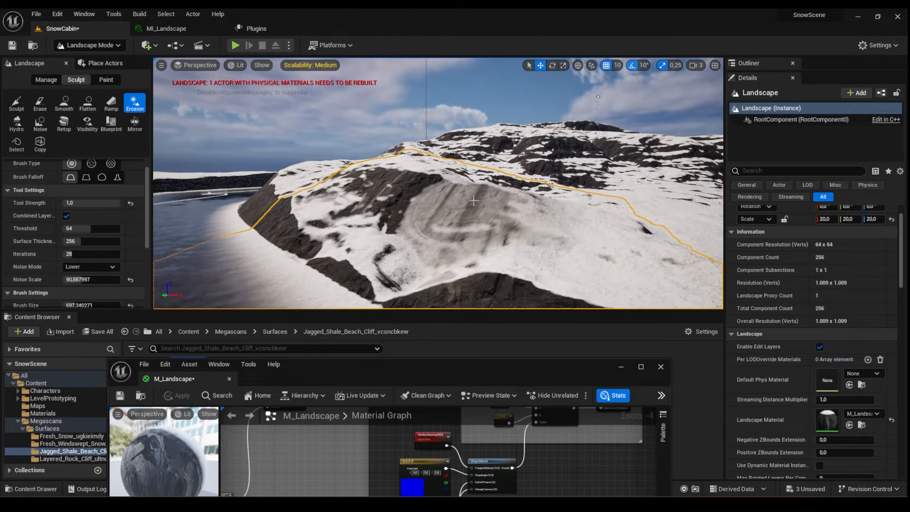
Step: Erode the dark rocky bank at the foot of the hill
right_click_drag(383, 236, 254, 232)
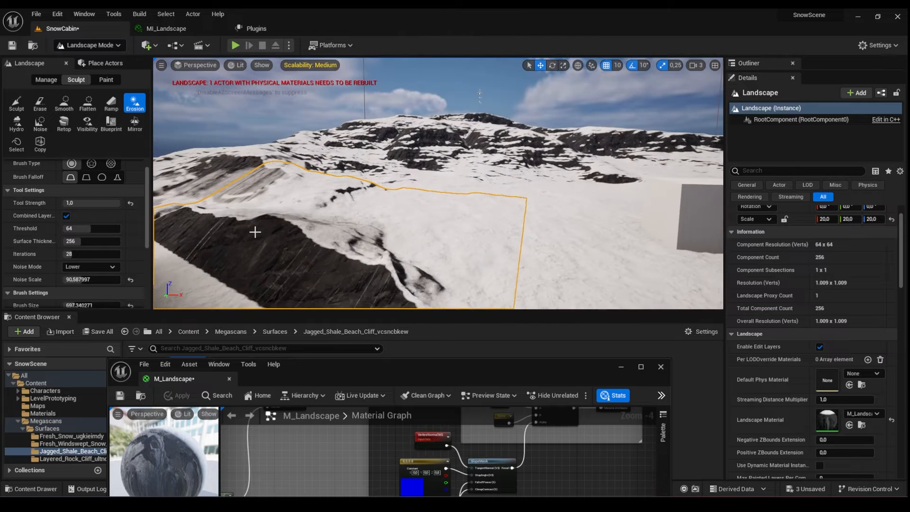
mouse_move(252, 228)
left_mouse_down()
mouse_move(308, 252)
mouse_move(229, 270)
mouse_move(238, 278)
mouse_move(275, 255)
mouse_move(190, 235)
left_mouse_up()
mouse_move(317, 228)
right_mouse_down()
mouse_move(203, 251)
mouse_move(214, 247)
right_mouse_up()
mouse_move(317, 229)
left_mouse_down()
mouse_move(303, 222)
mouse_move(328, 202)
mouse_move(301, 208)
left_mouse_up()
mouse_move(301, 208)
right_mouse_down()
mouse_move(351, 237)
mouse_move(427, 242)
mouse_move(422, 218)
right_mouse_up()
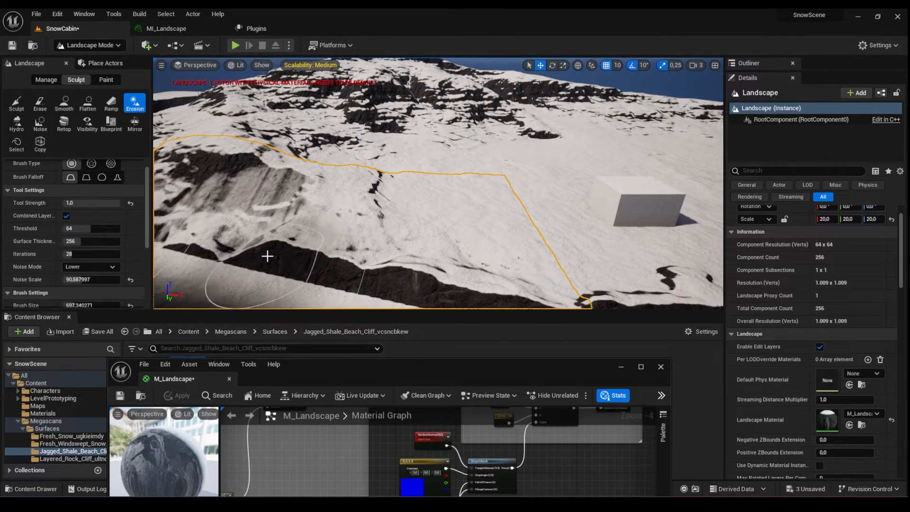
Step: Use the Smooth tool on the eroded riverbank, and return to the Erosion tool for the opposite bank
left_click(65, 103)
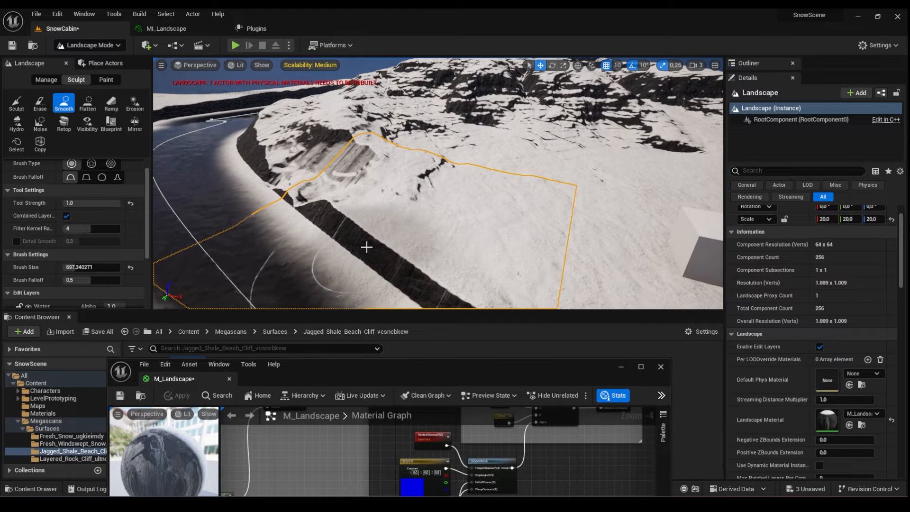
left_click(133, 105)
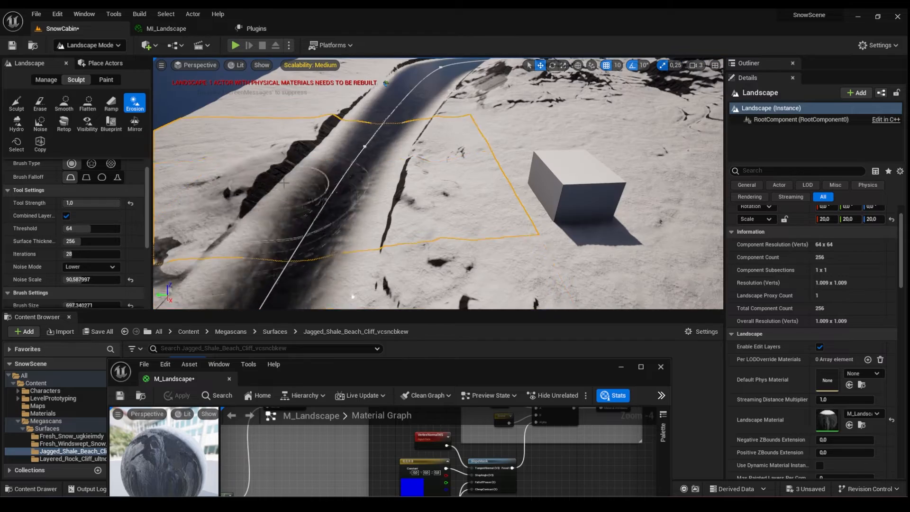
Step: Switch to the Sculpt tool and reshape the riverbank with a brush size of about 348,56
left_click(16, 103)
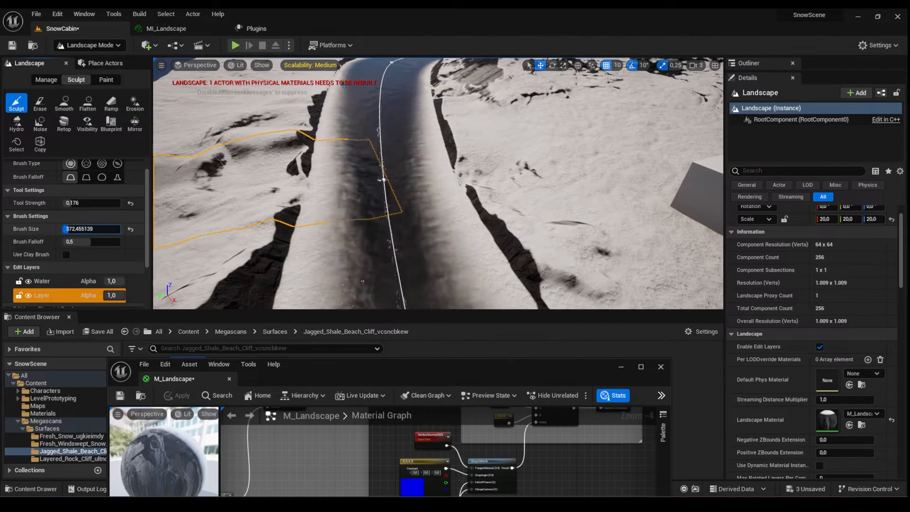
scroll(117, 260, "down", 2)
scroll(115, 255, "up", 3)
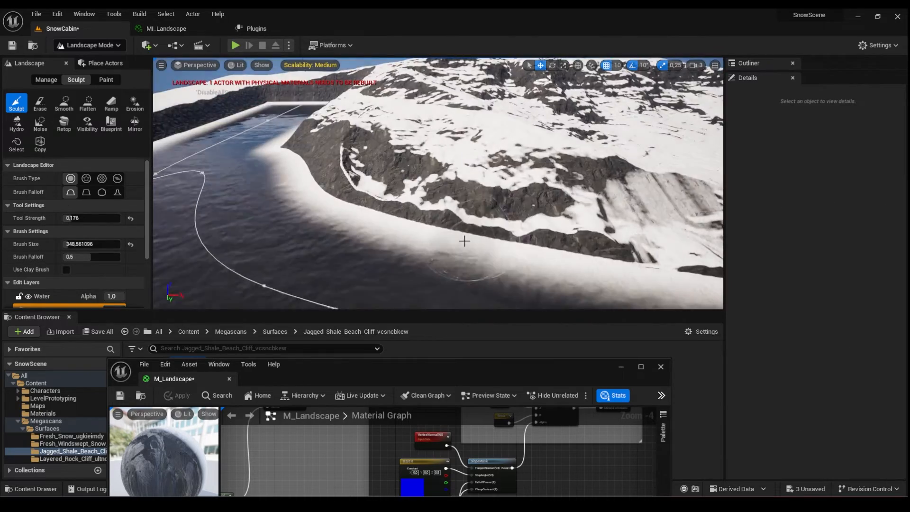
Step: Erode the rocky bank at the foot of the hill with the Erosion tool, using threshold 49 and tool strength 1.0
left_click(135, 102)
left_click_drag(86, 244, 83, 244)
scroll(107, 252, "down", 3)
left_click_drag(343, 228, 426, 265)
left_click_drag(86, 219, 120, 219)
scroll(76, 190, "up", 3)
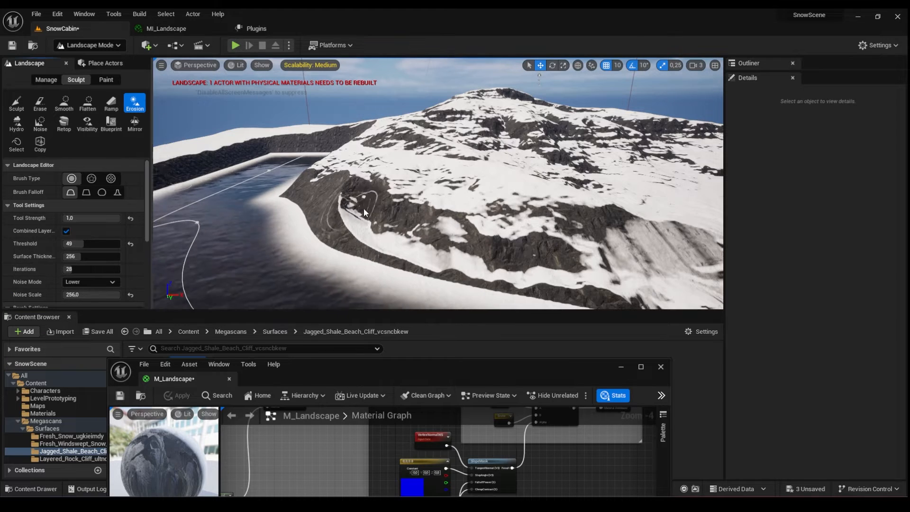
mouse_move(379, 247)
right_mouse_down()
mouse_move(526, 251)
mouse_move(467, 234)
right_mouse_up()
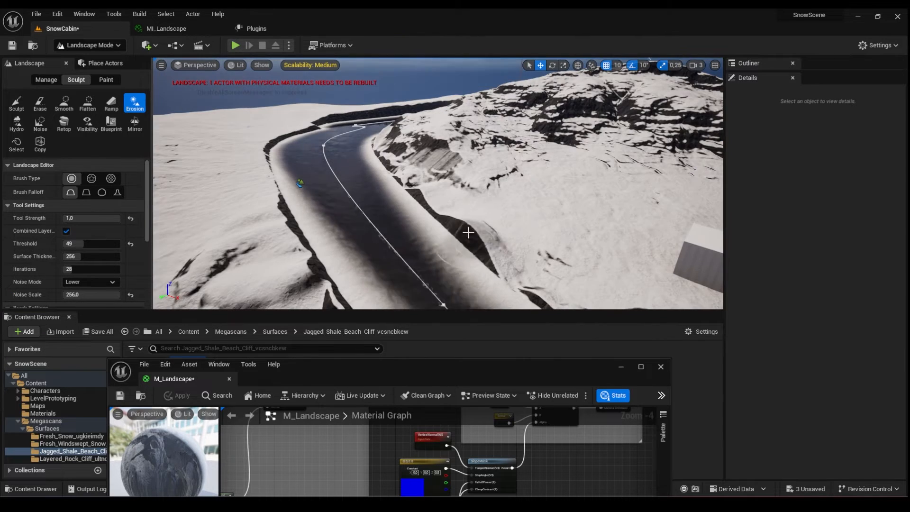
Step: Sculpt raised rocky ledges along the hillside riverbank with the Sculpt tool at strength 1.0 and brush size about 348.56
left_click(16, 102)
left_click_drag(477, 206, 526, 251)
right_click_drag(526, 251, 516, 246)
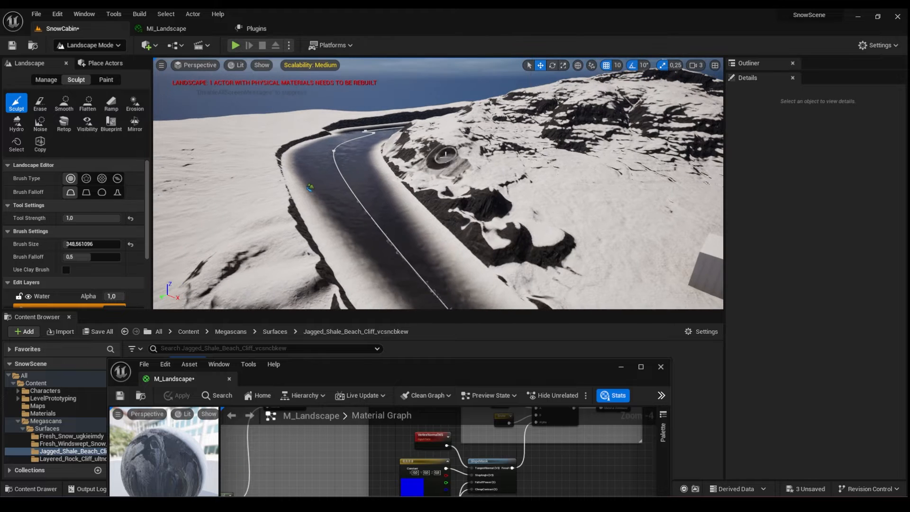
left_click_drag(447, 157, 426, 175)
right_click_drag(462, 196, 443, 176)
type("q")
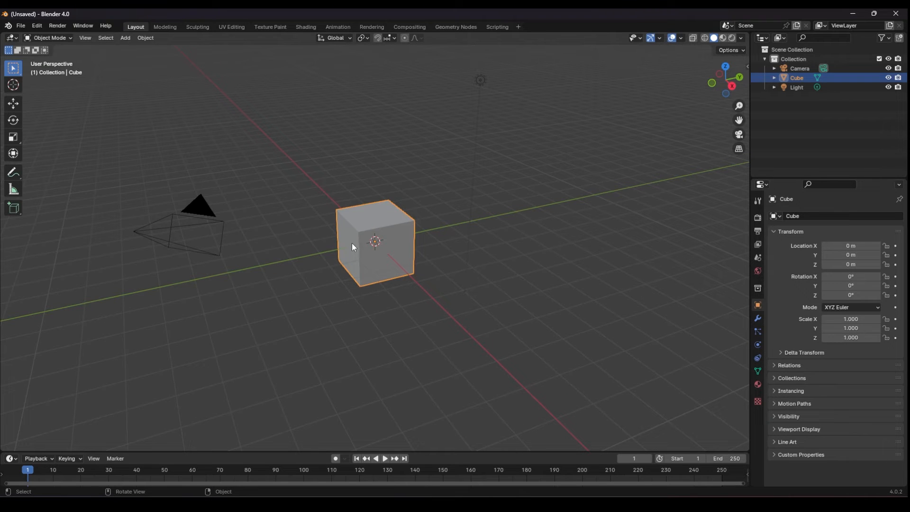
Step: Switch to Blender, delete the default cube and import the cabin model as a Wavefront OBJ
key("Delete")
left_click(27, 29)
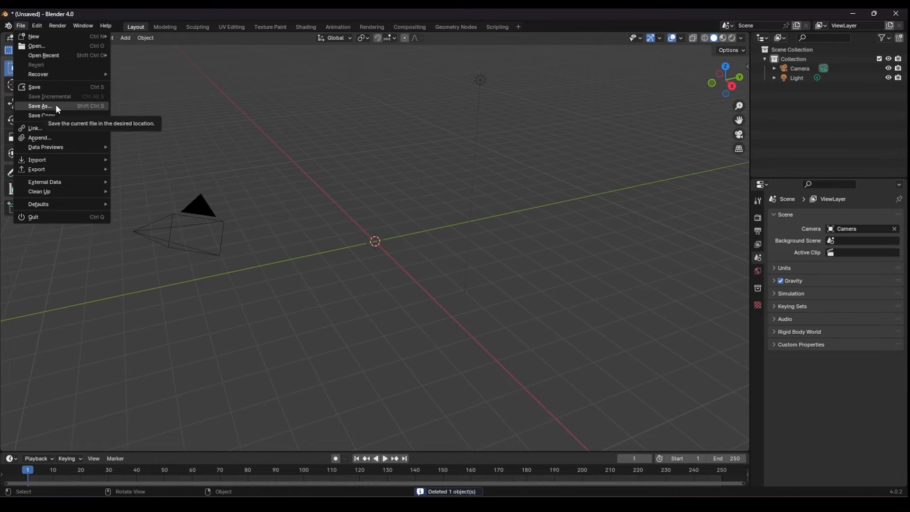
mouse_move(46, 160)
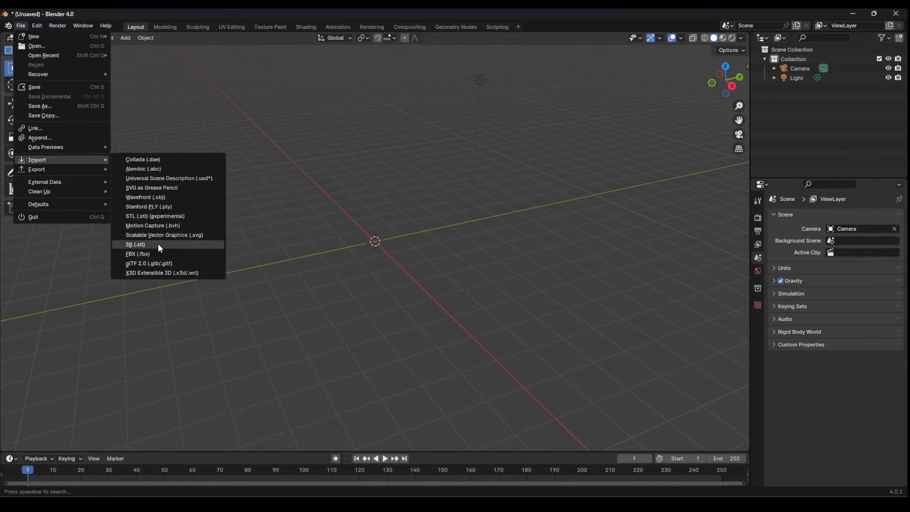
left_click(165, 198)
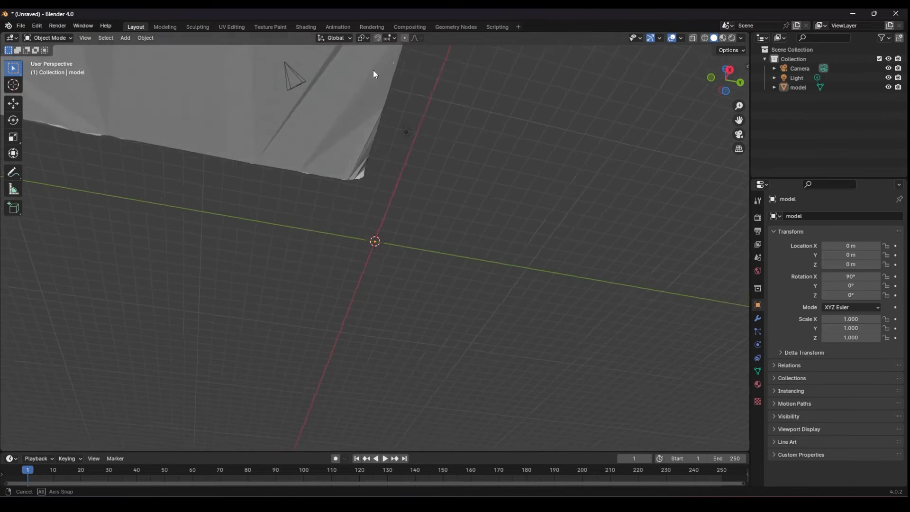
Step: Select the imported cabin model and set its origin to its geometry
middle_click_drag(373, 70, 325, 106)
left_click(325, 107)
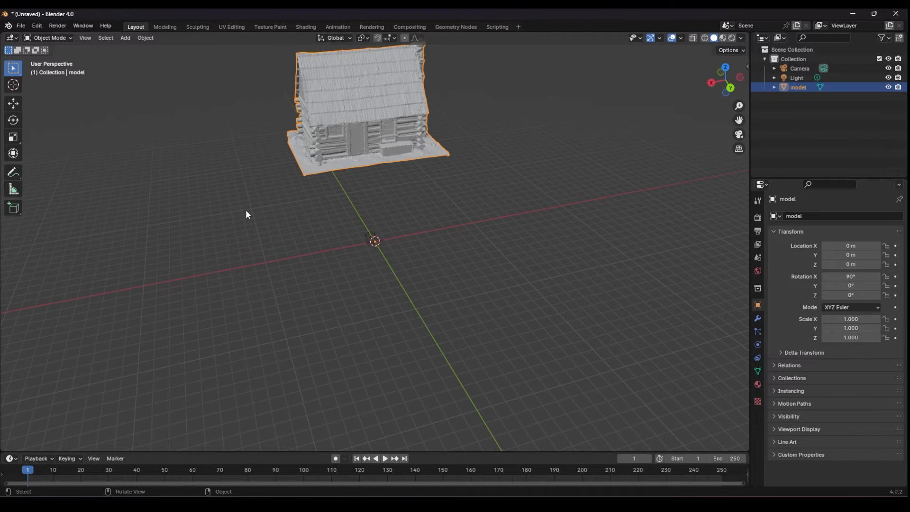
middle_click_drag(331, 116, 335, 102)
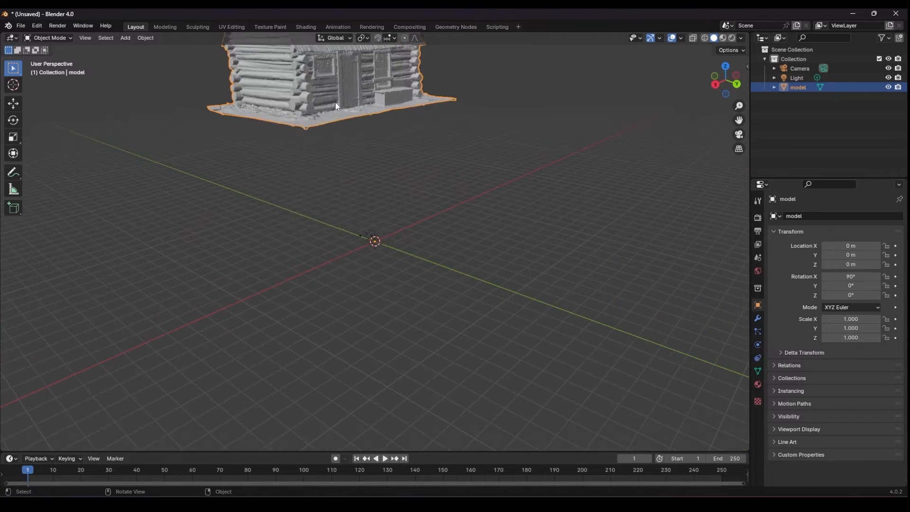
right_click(334, 102)
mouse_move(327, 142)
left_click(395, 174)
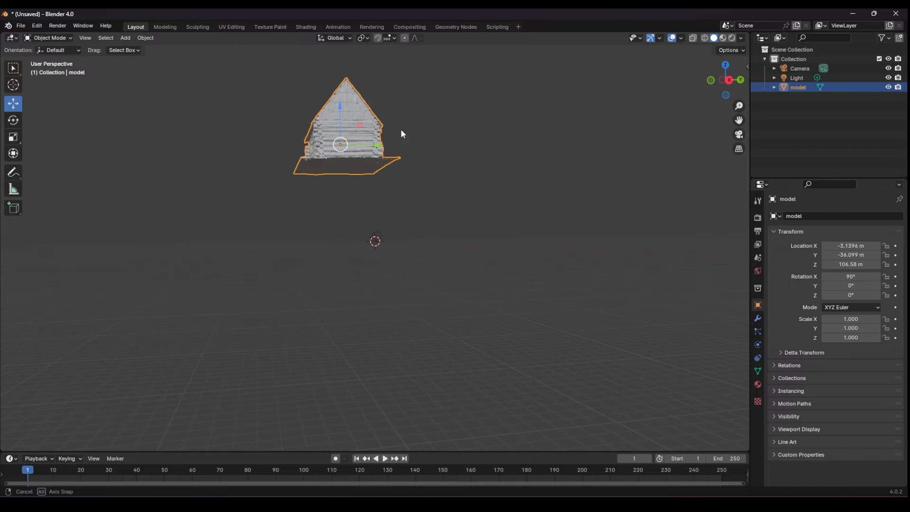
Step: Set the cabin's location to 0 m on X, Y and Z so it sits at the world origin
middle_click_drag(402, 134, 335, 162)
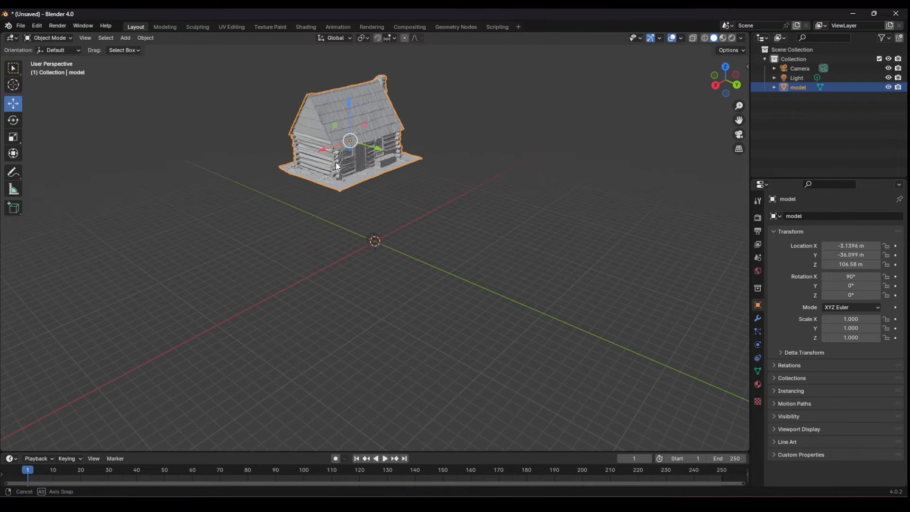
key("n")
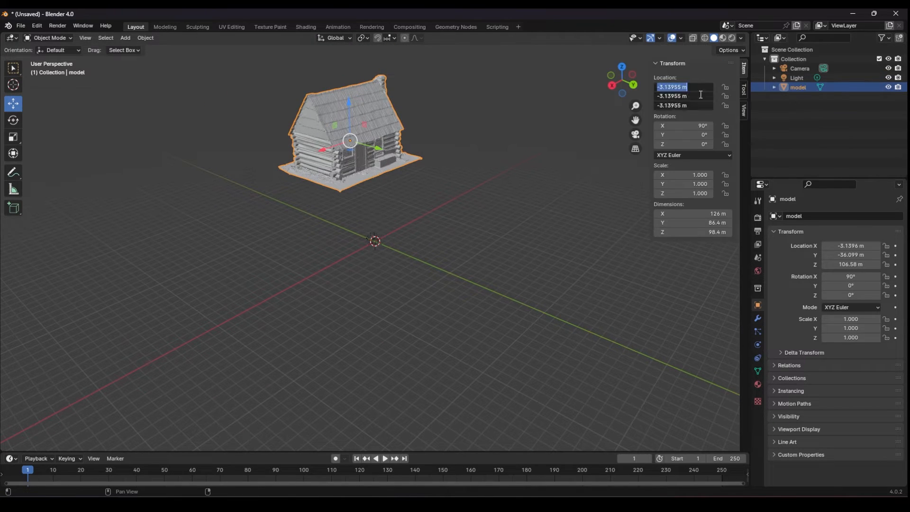
key("alt+g")
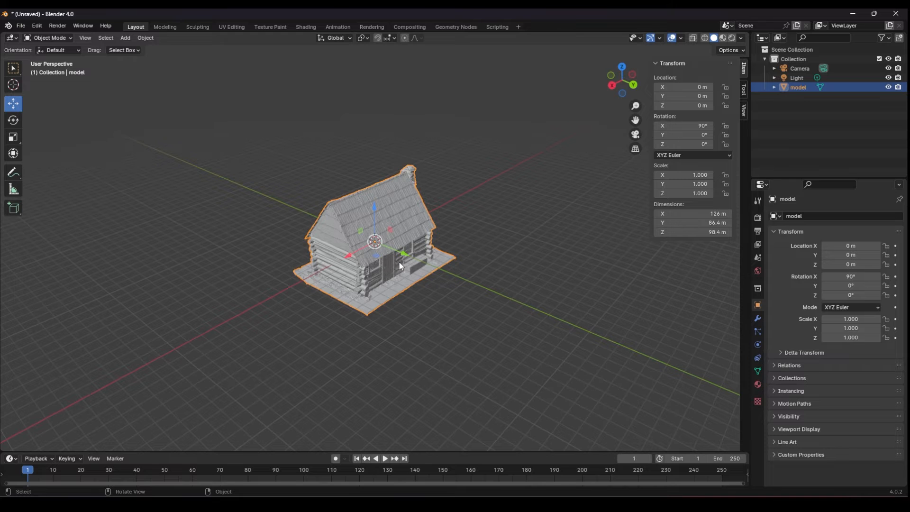
middle_click_drag(400, 267, 292, 230)
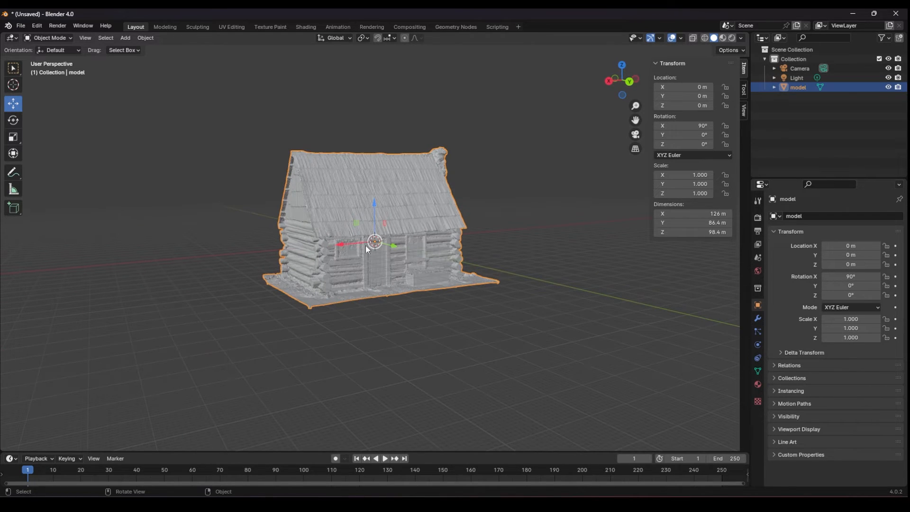
Step: Set the cabin's dimensions to 12 m in X, 9 m in Y and 10 m in Z, and isolate it in local view
left_click(697, 215)
type("12")
key("Tab")
type("9")
key("Tab")
type("10")
key("Return")
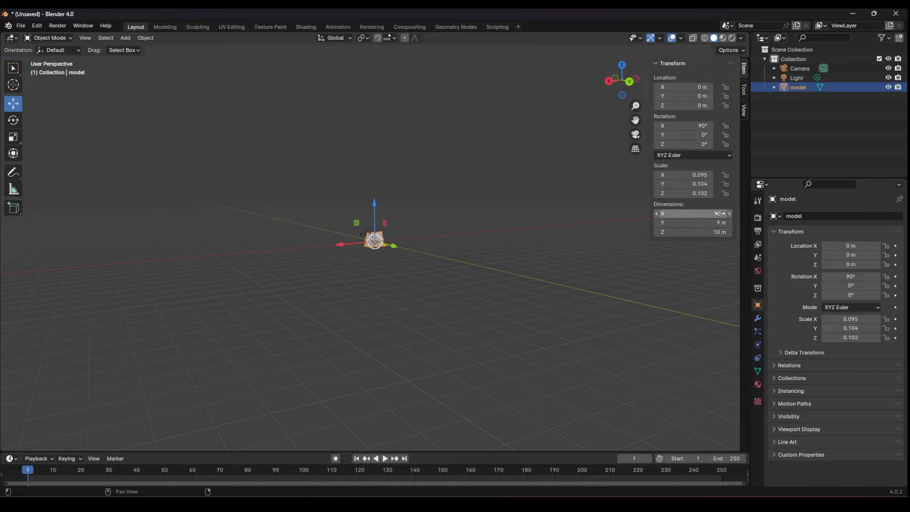
key("slash")
middle_click_drag(479, 273, 417, 253)
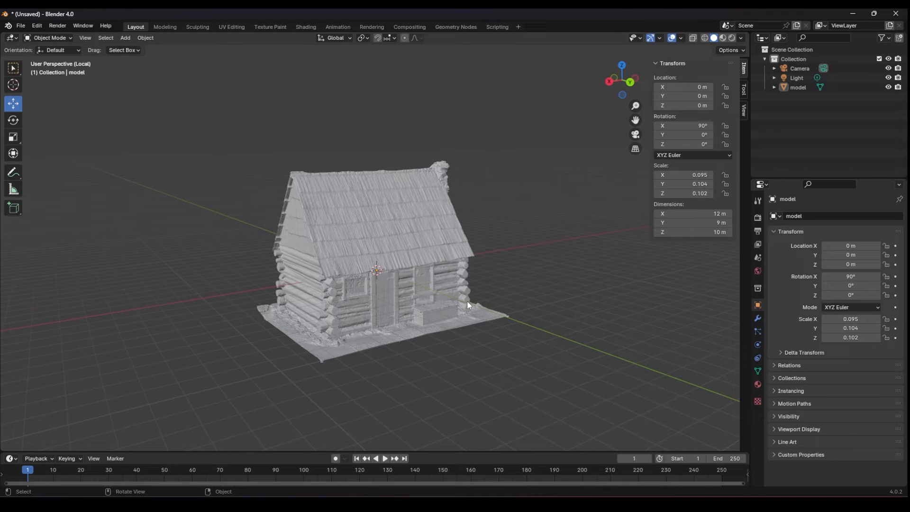
Step: Export only the selected cabin as FBX to the Desktop, overwriting Cabin_FBX.fbx
left_click(408, 282)
left_click(20, 25)
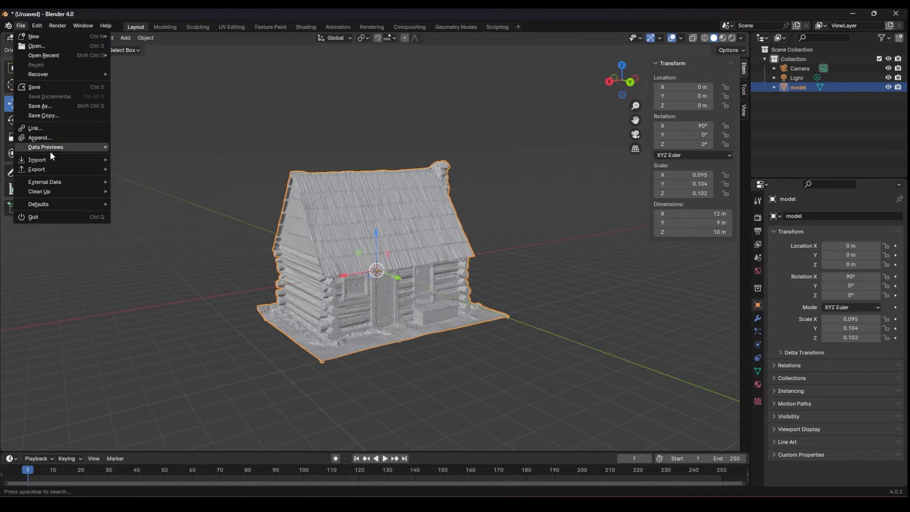
mouse_move(49, 180)
left_click(153, 253)
left_click(333, 163)
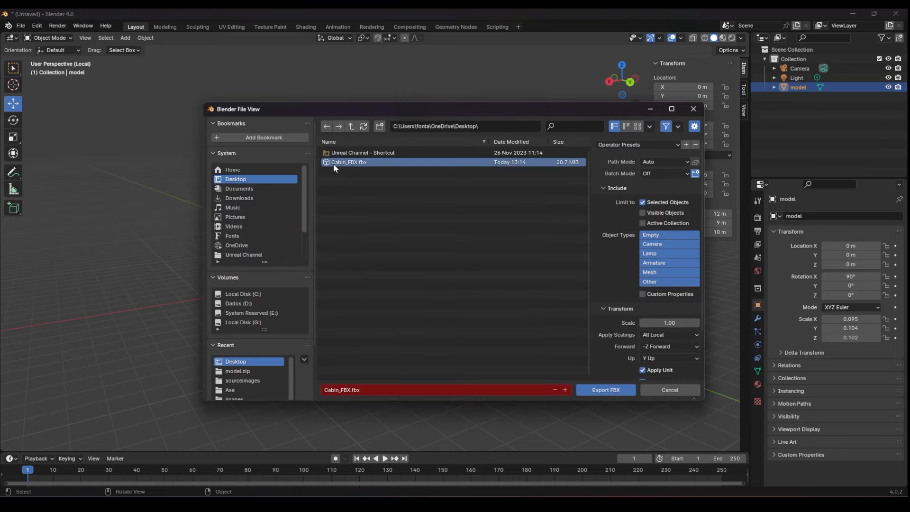
left_click(606, 389)
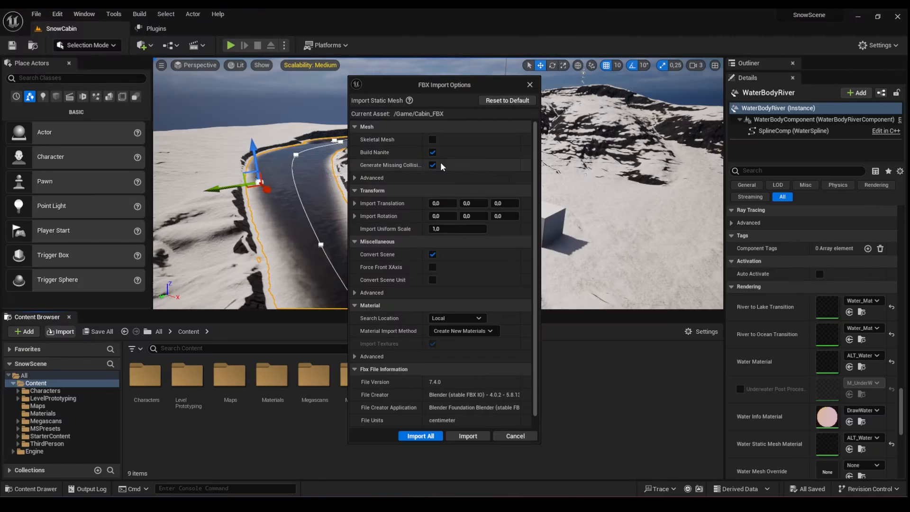
Step: Switch to Unreal Editor, import Cabin_FBX with Build Nanite enabled, and place the cabin on the snow beside the river
left_click(423, 434)
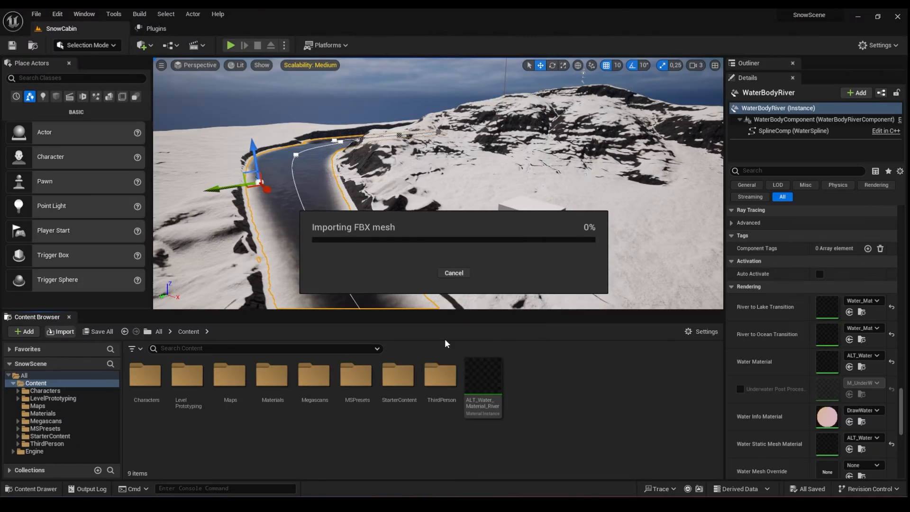
left_click(657, 374)
left_click_drag(524, 376, 576, 233)
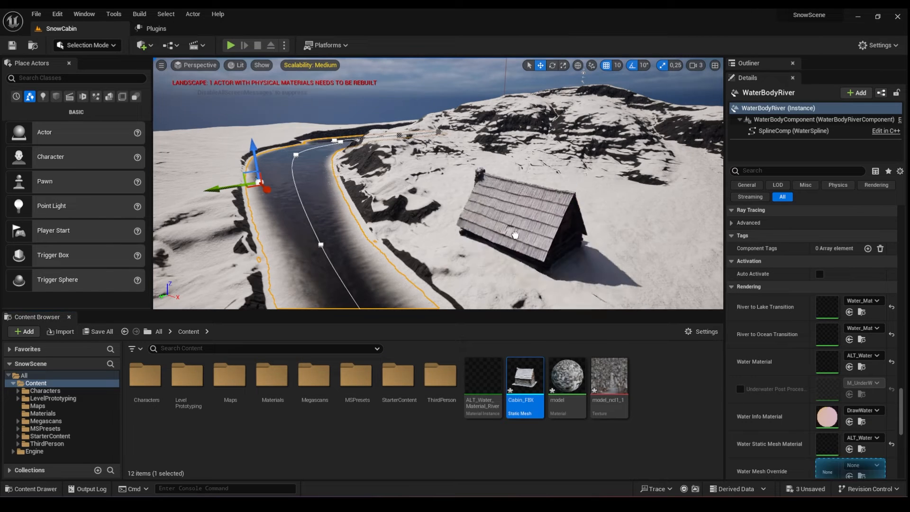
Step: Rotate the cabin to about -169.9° around Z and move it to X 2190, Y 5630, Z -1190
key("e")
key("w")
left_click_drag(504, 220, 527, 205)
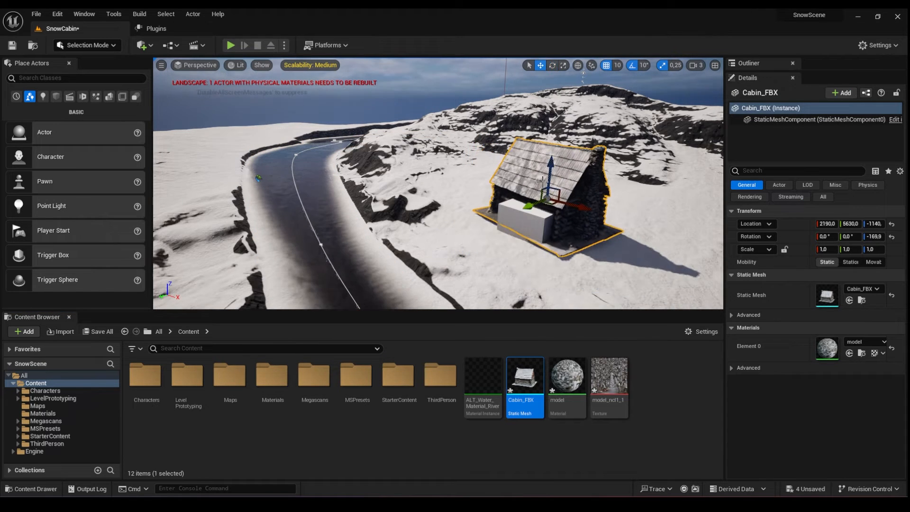
left_click_drag(550, 160, 550, 166)
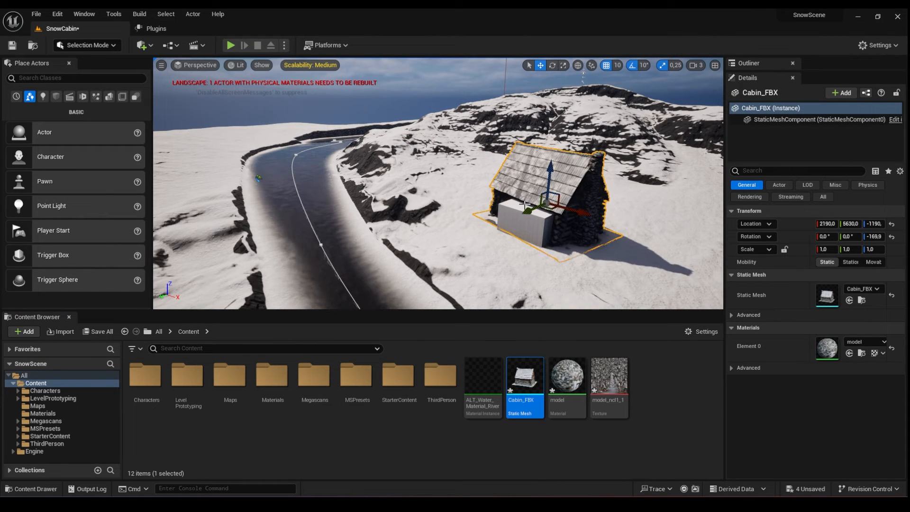
Step: Filter the project content to skeletal meshes and place SKM_Manny_Simple in front of the cabin as a scale reference
left_click(132, 349)
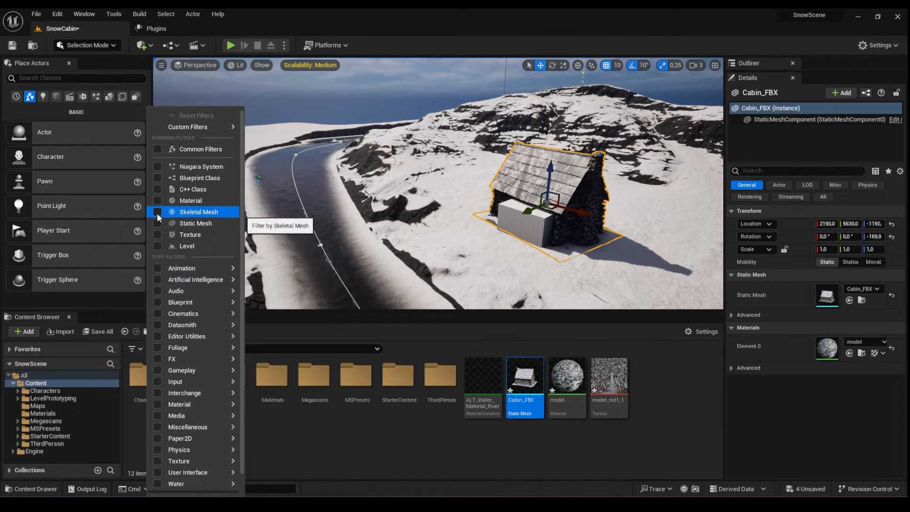
left_click(157, 212)
key("Escape")
left_click(306, 377)
left_click_drag(306, 376, 611, 254)
Step: Move the white placeholder cube away from the cabin to X 3160, Y 5950
left_click(530, 219)
key("f")
right_click_drag(611, 253, 647, 255)
key("w")
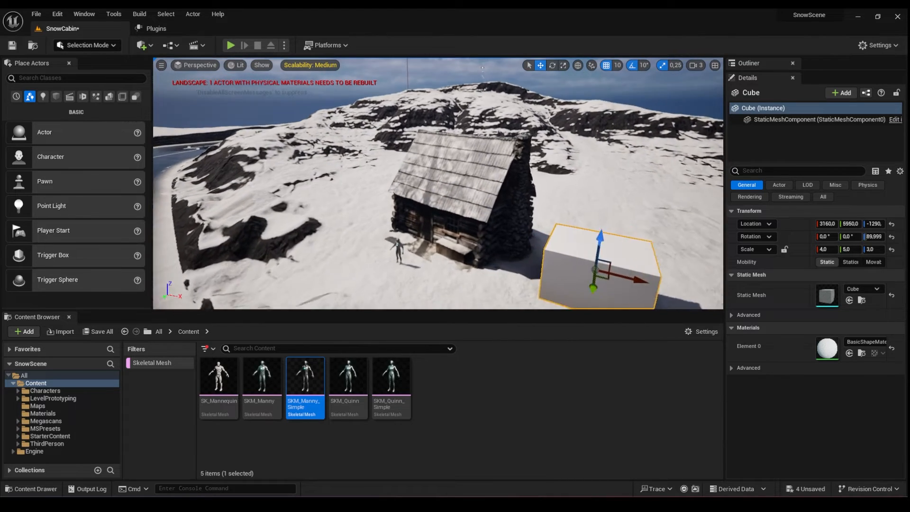
Step: Scale the cabin uniformly to 0.85 and move it to Y 5520, Z -1290 behind the mannequin
key("w")
right_click_drag(369, 221, 445, 228)
left_click(339, 266)
key("a")
key("w")
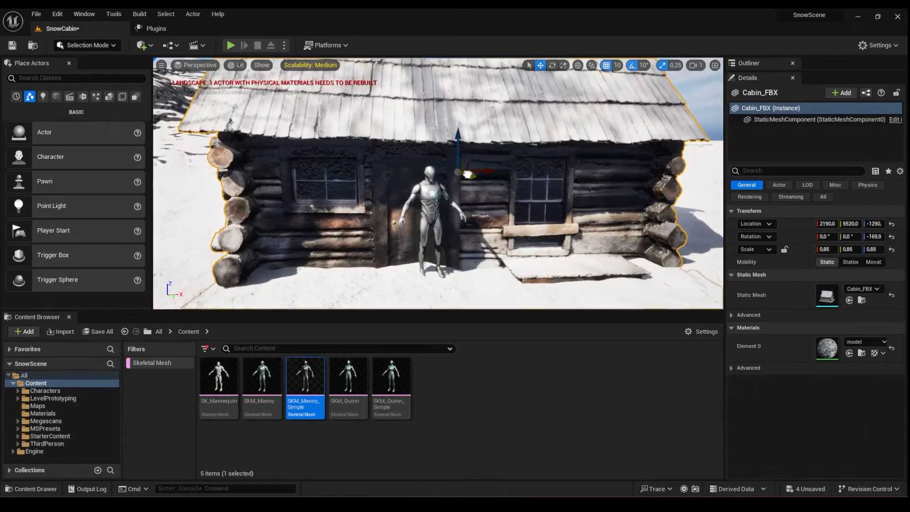
Step: Raise the cabin to Z -1220 and reduce its uniform scale to 0.7 to suit the mannequin's height
key("s")
mouse_move(438, 199)
right_mouse_down()
mouse_move(426, 190)
mouse_move(429, 209)
right_mouse_up()
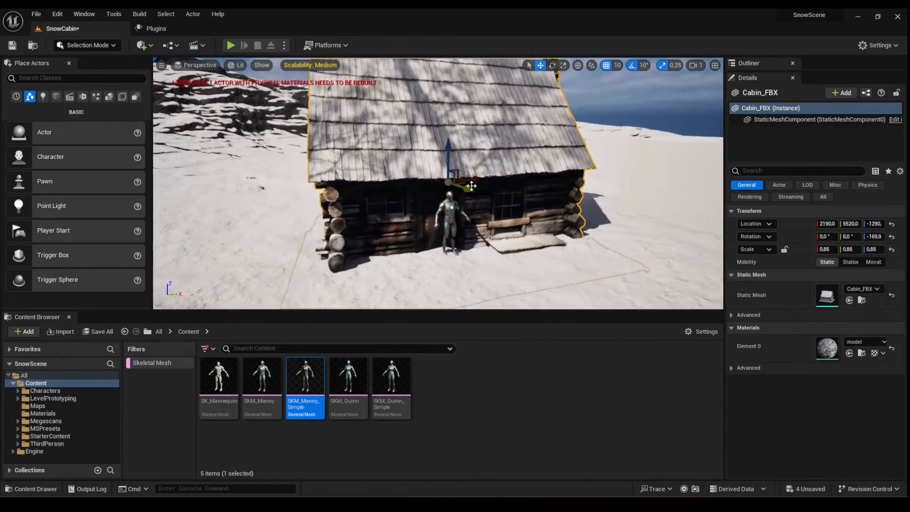
right_click(470, 185)
left_click_drag(449, 158, 448, 132)
scroll(433, 206, "up", 8)
scroll(433, 206, "down", 10)
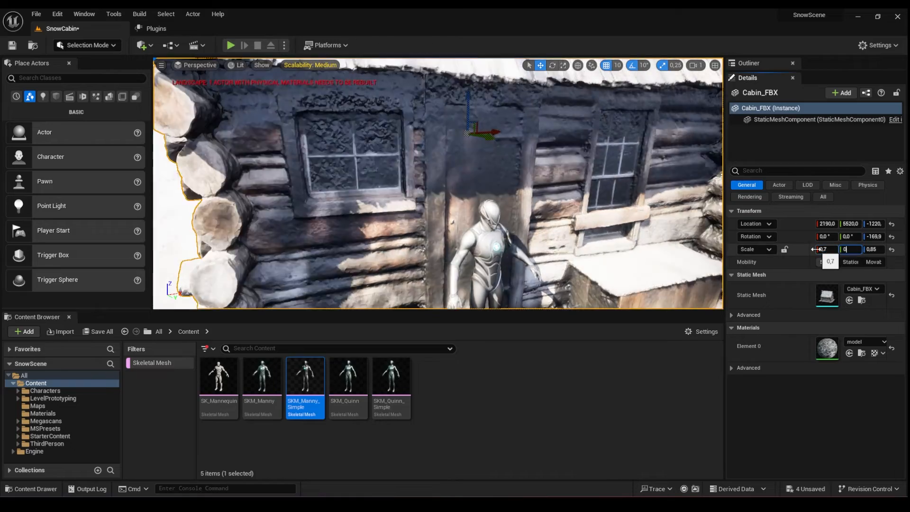
Step: Lower the cabin to Z -1270 and compare its door and bench with the SKM_Manny_Simple mannequin
left_click(466, 241)
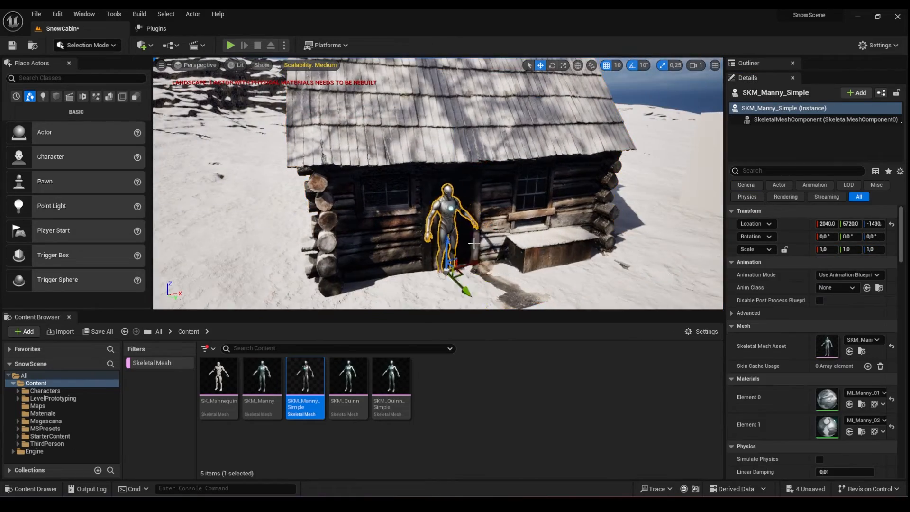
key("w")
right_click_drag(474, 243, 500, 246)
key("s")
left_click(498, 245)
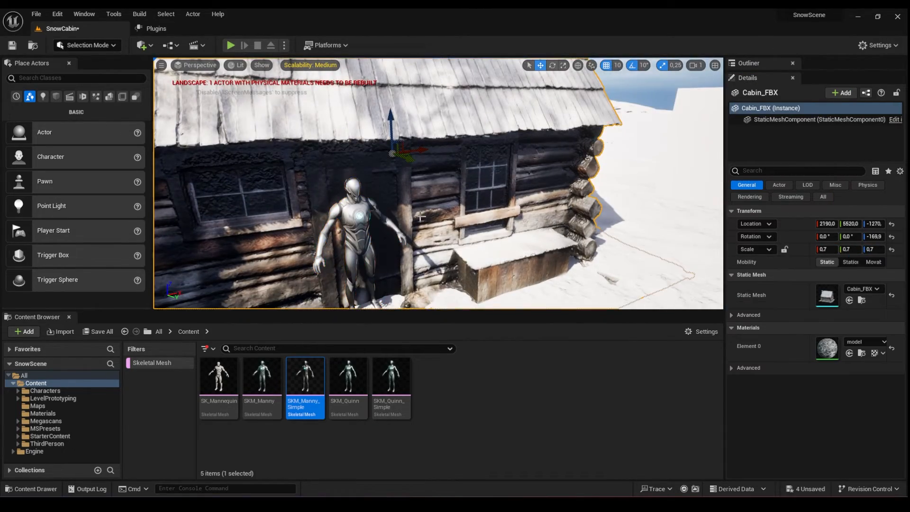
key("s")
right_click_drag(420, 216, 357, 187)
Step: Search the placeable actors for "cine" and place a Cine Camera Actor over the river at X 2630, Y 7830, Z -1340
key("Escape")
key("a")
key("s")
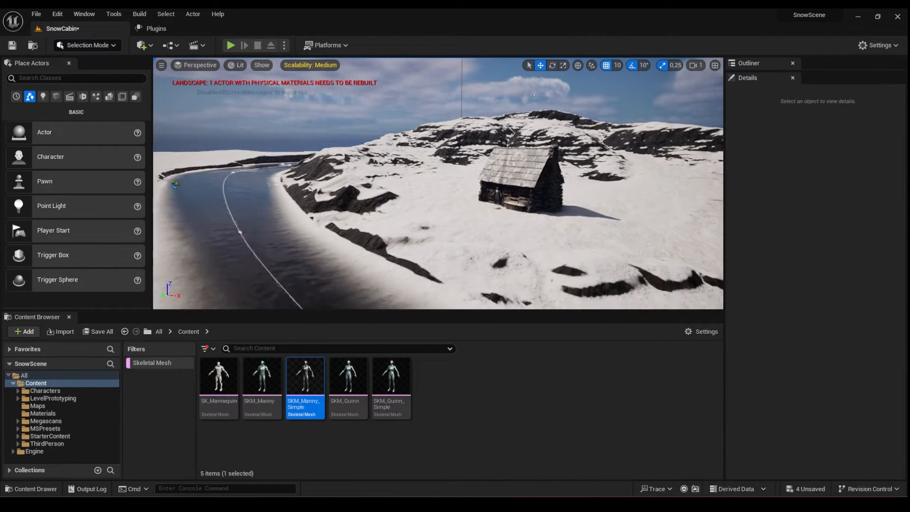
right_click_drag(591, 227, 538, 212)
key("w")
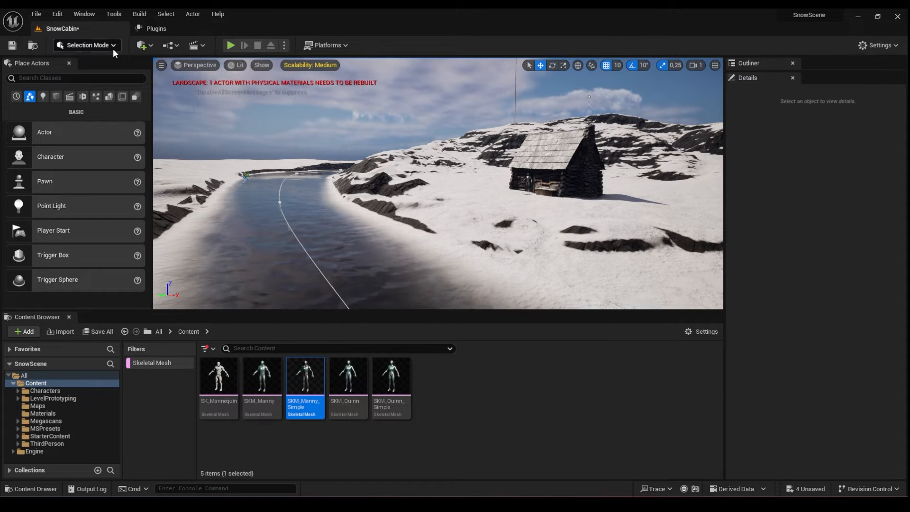
left_click(43, 76)
type("ci")
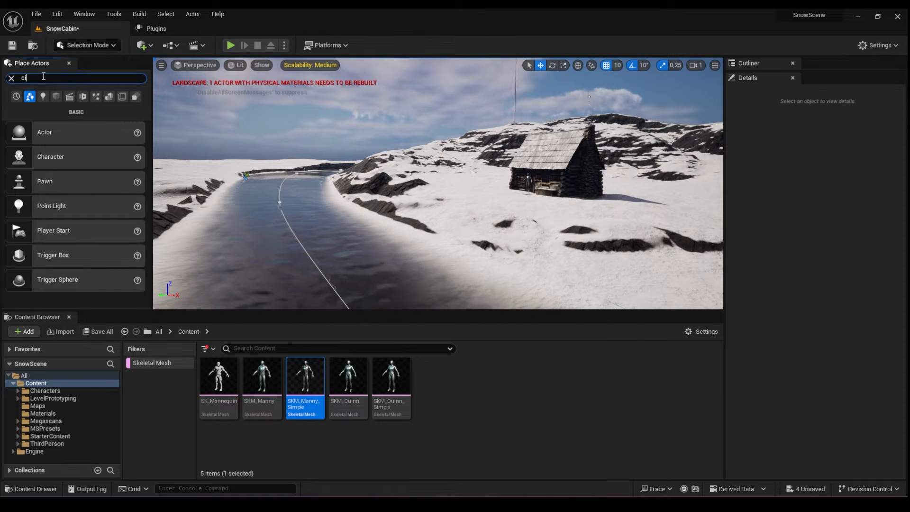
type("ne")
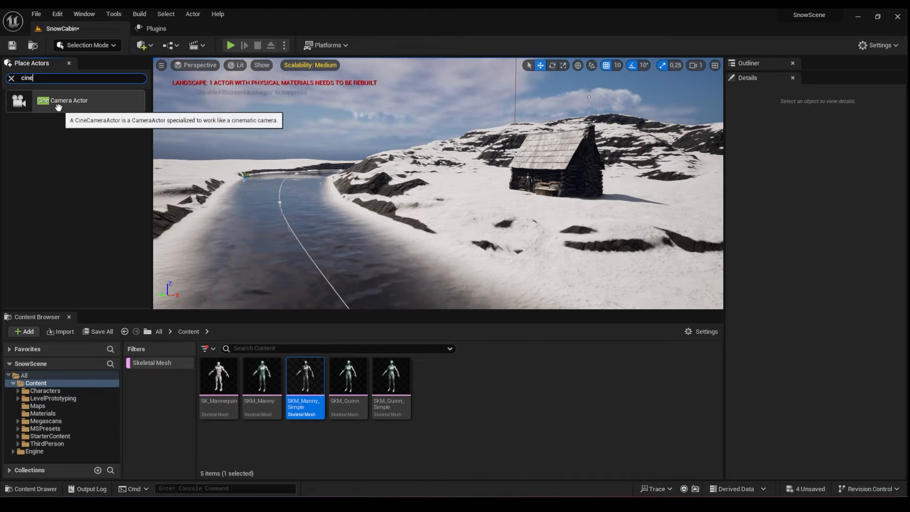
left_click_drag(58, 103, 301, 232)
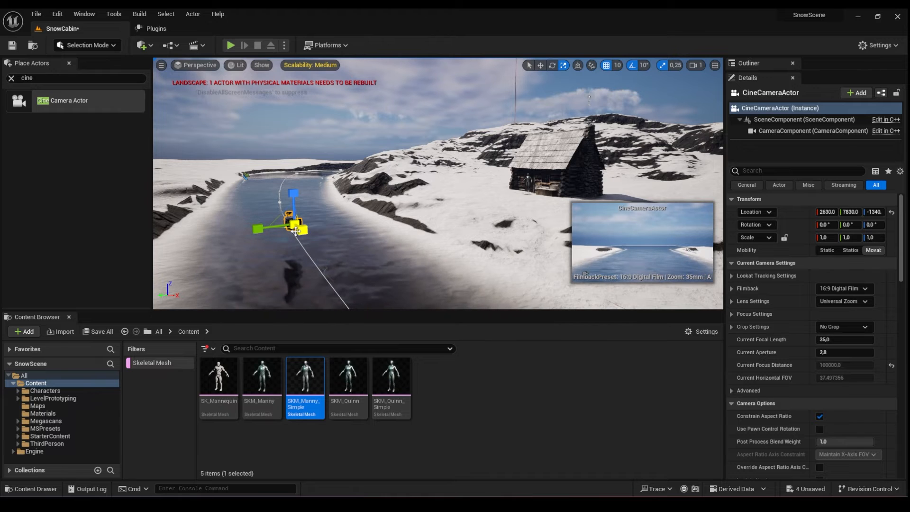
Step: Turn the cine camera toward the cabin at about -140° yaw and move it along the river to X 3850
key("e")
left_click_drag(275, 238, 198, 222)
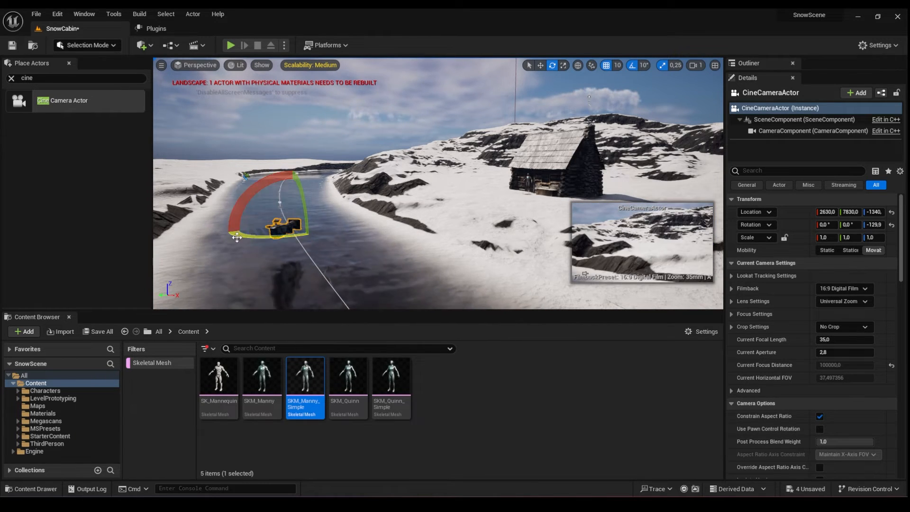
key("w")
left_click_drag(303, 230, 389, 296)
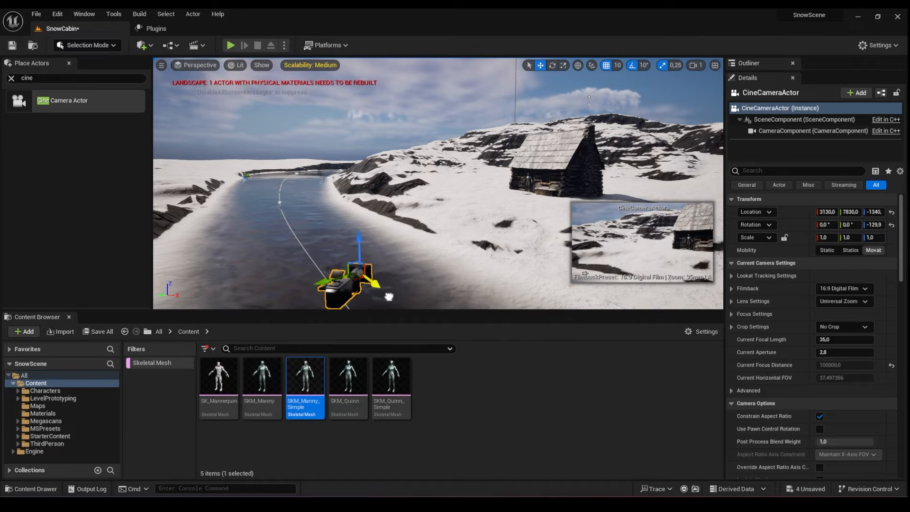
mouse_move(389, 296)
right_mouse_down()
mouse_move(388, 315)
mouse_move(405, 296)
mouse_move(389, 296)
right_mouse_up()
key("s")
key("d")
key("s")
left_click_drag(322, 202, 381, 243)
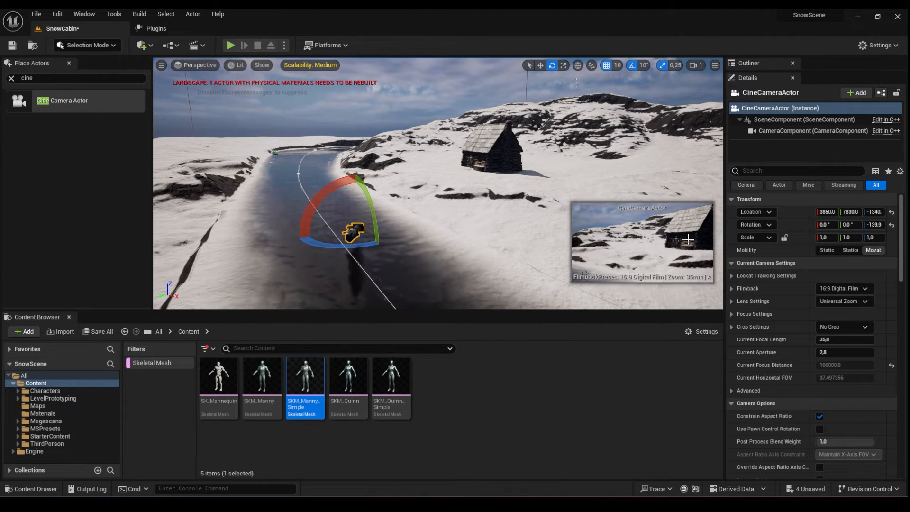
Step: Choose a filmback preset for the cine camera and pilot it to frame the river bend with the cabin
left_click(846, 288)
left_click(834, 319)
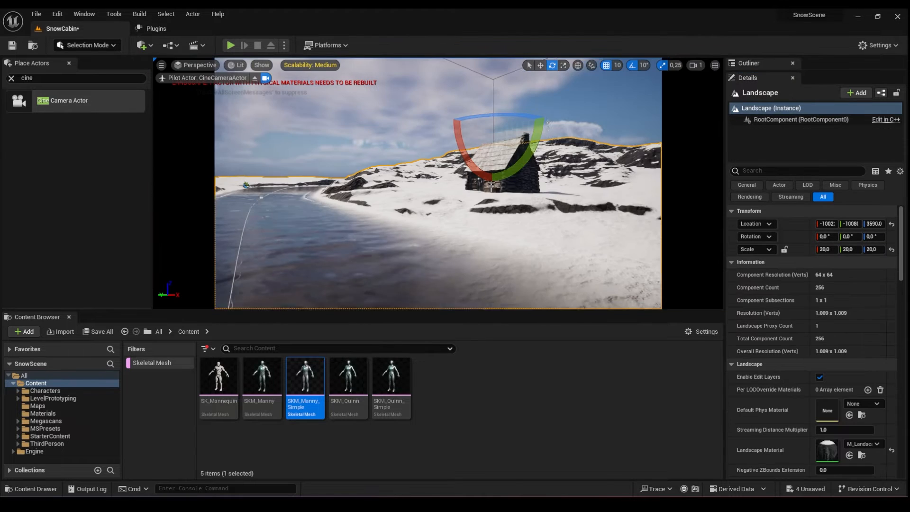
right_click_drag(438, 190, 450, 170)
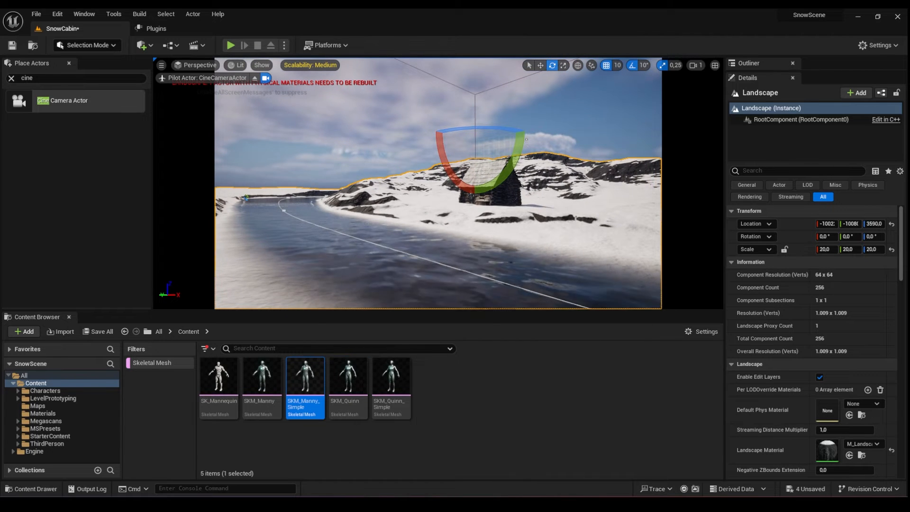
key("w")
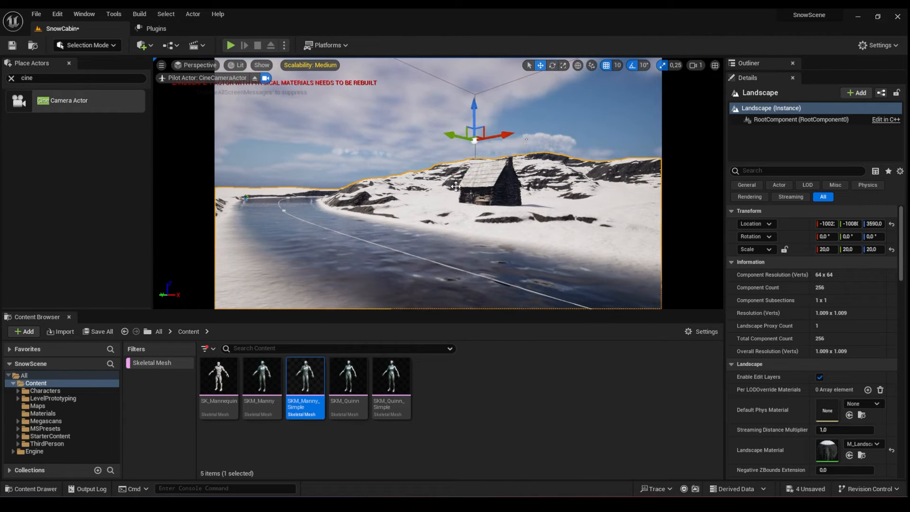
mouse_move(455, 186)
right_mouse_down()
mouse_move(427, 208)
mouse_move(454, 218)
right_mouse_up()
Step: Sculpt the snowy terrain higher in front of the cabin and smooth the raised ground
key("shift+2")
left_click_drag(503, 227, 372, 179)
right_click_drag(372, 179, 379, 189)
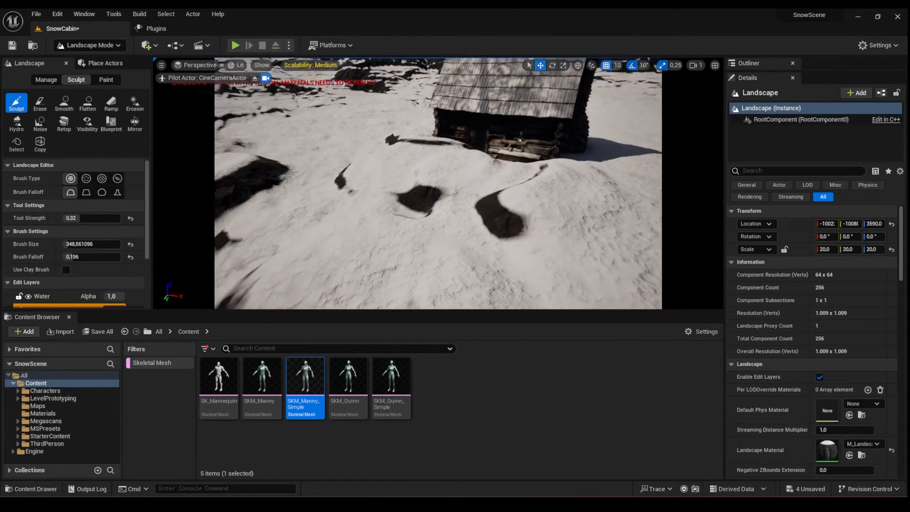
right_click_drag(439, 190, 438, 176)
left_click(87, 103)
left_click_drag(412, 185, 479, 199)
Step: Return to Selection mode and raise the Cabin_FBX to Z -1160 above the sculpted snow
left_click(88, 46)
left_click(80, 62)
left_click(499, 111)
left_click_drag(500, 112, 499, 102)
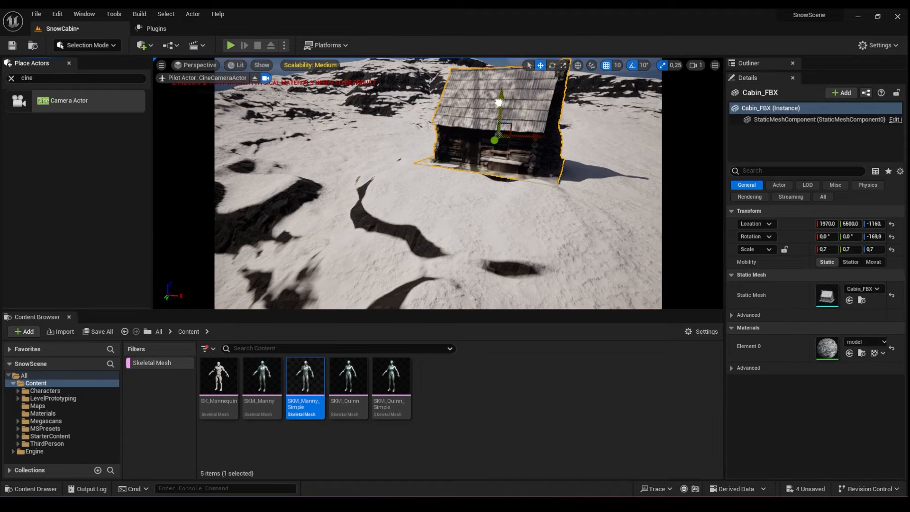
right_click_drag(499, 103, 431, 109)
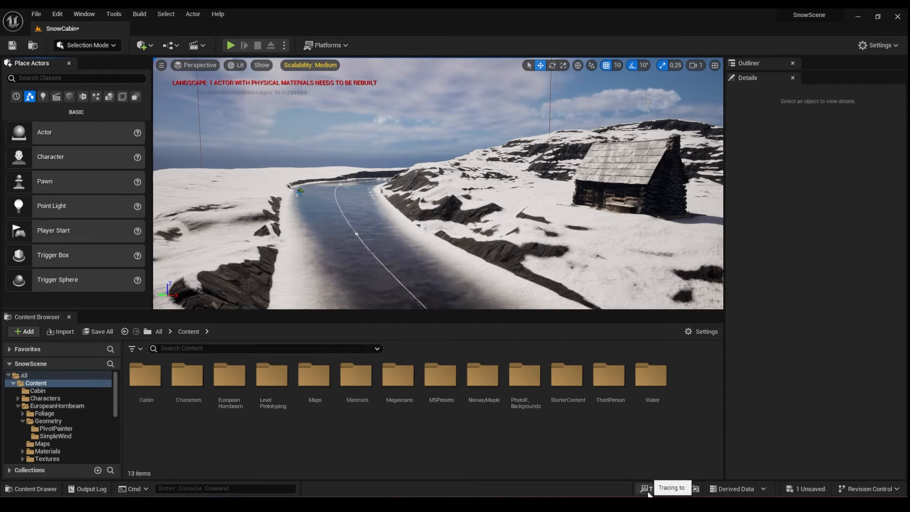
Step: Switch to the Epic Games Launcher and search the vault for "megascan trees" and then for "back"
mouse_move(631, 504)
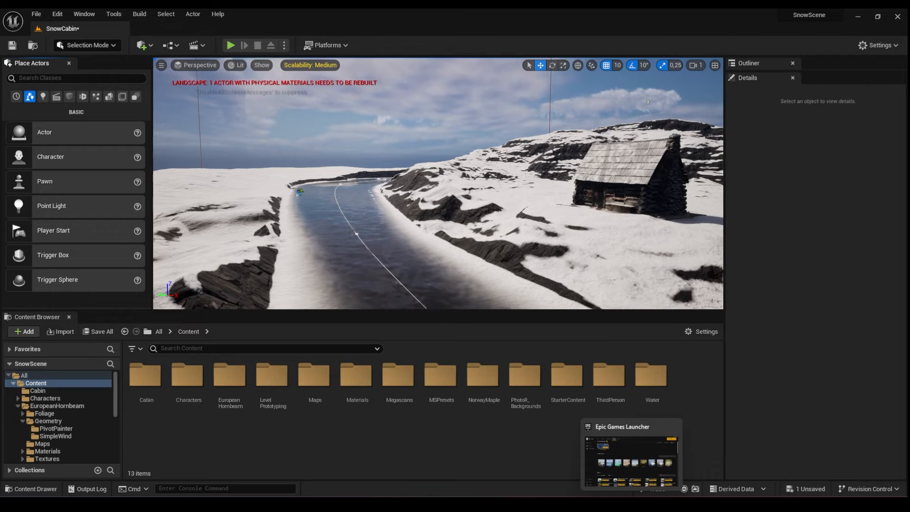
left_click(631, 504)
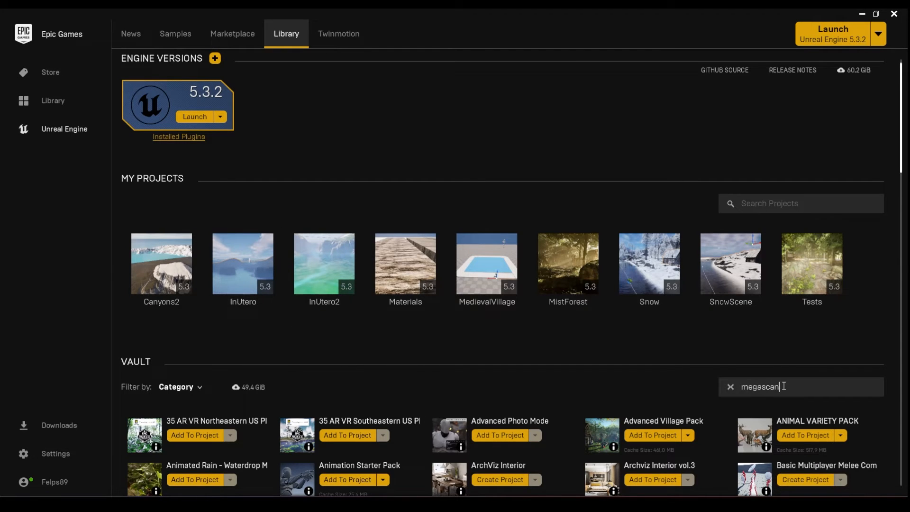
type("rees")
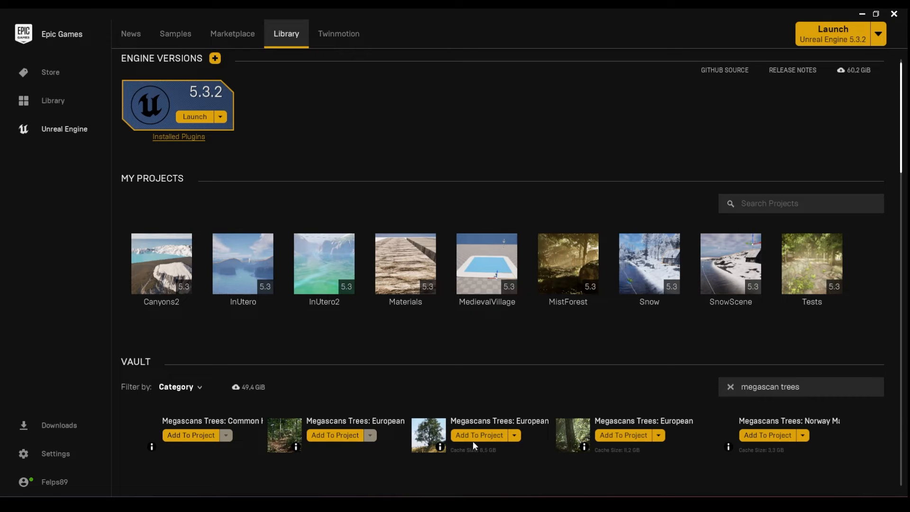
left_click(738, 386)
type("ba")
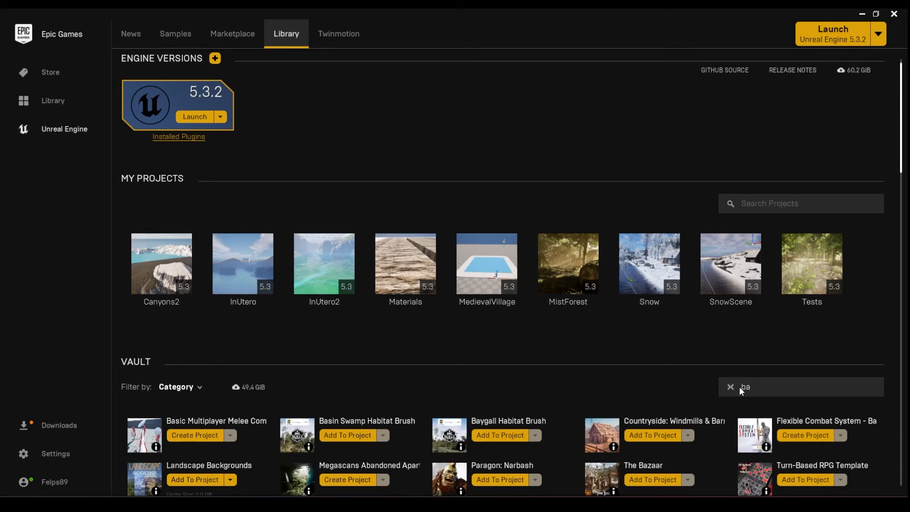
type("ck")
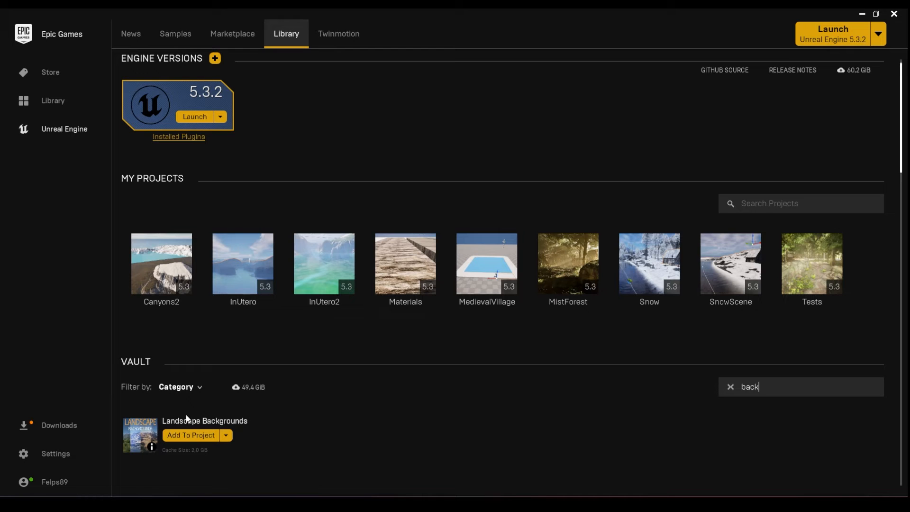
Step: Switch back to the Unreal Editor, enter Foliage mode and add the SM_BlackAlder_Field_04 mesh as a foliage type
mouse_move(611, 505)
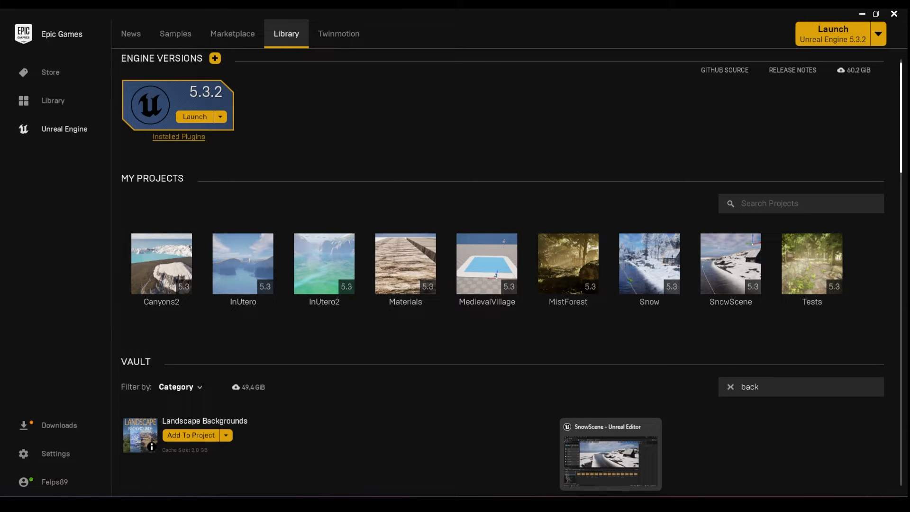
left_click(611, 454)
left_click(87, 45)
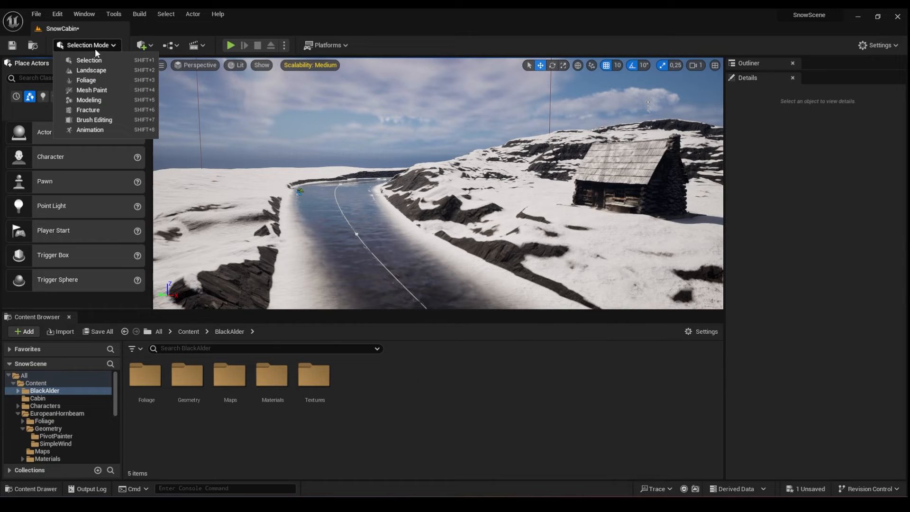
left_click(87, 81)
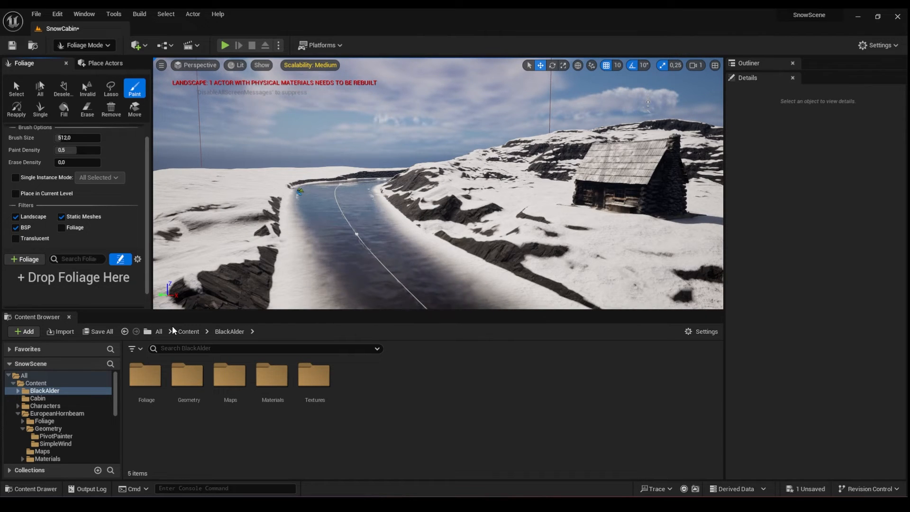
left_click(190, 334)
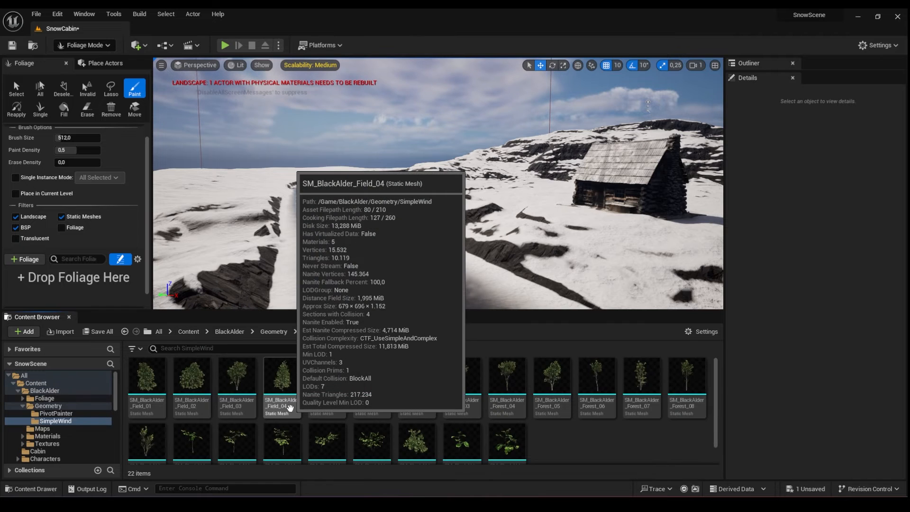
left_click_drag(290, 407, 95, 284)
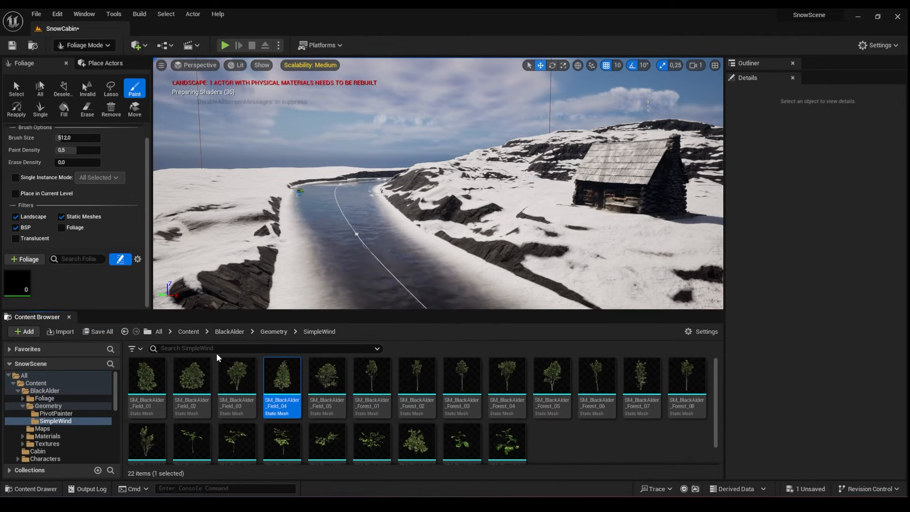
Step: Add a Norway Maple forest tree from the NorwayMaple SimpleWind geometry folder as a second foliage type
left_click(274, 331)
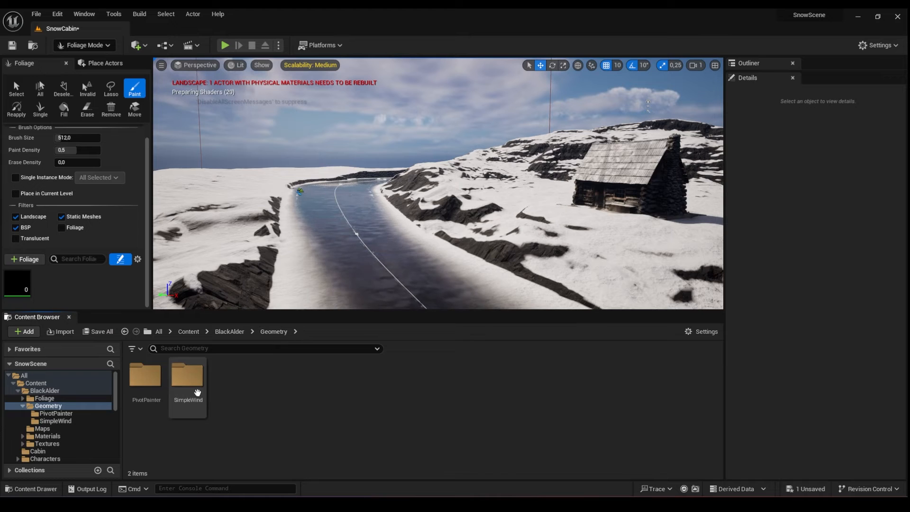
left_click(188, 331)
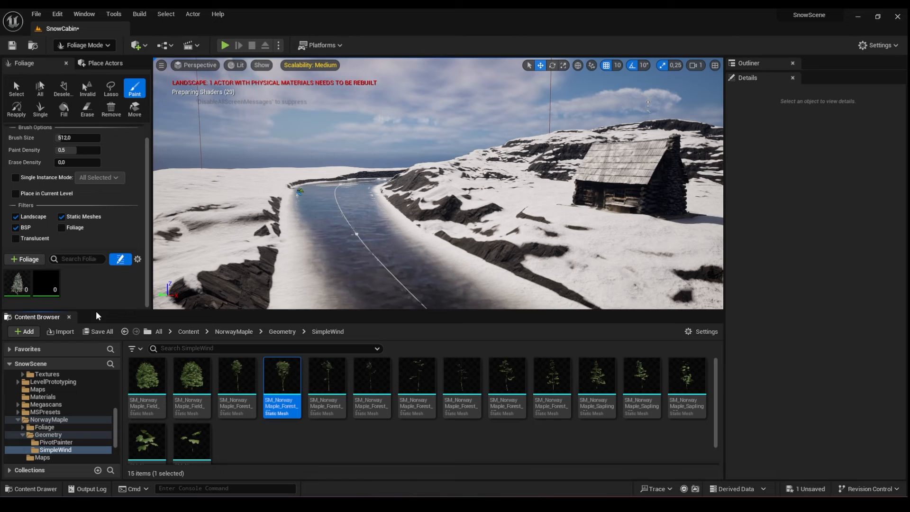
key("ctrl+a")
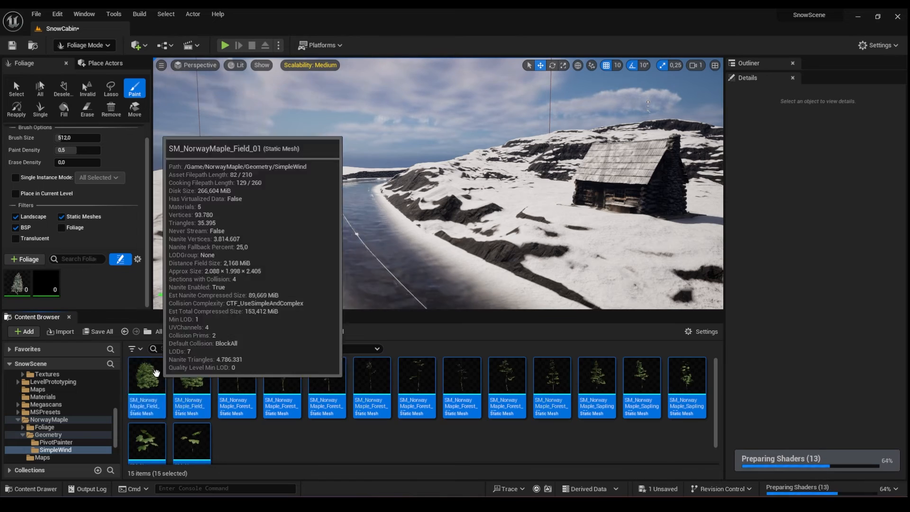
right_click(204, 380)
left_click(697, 451)
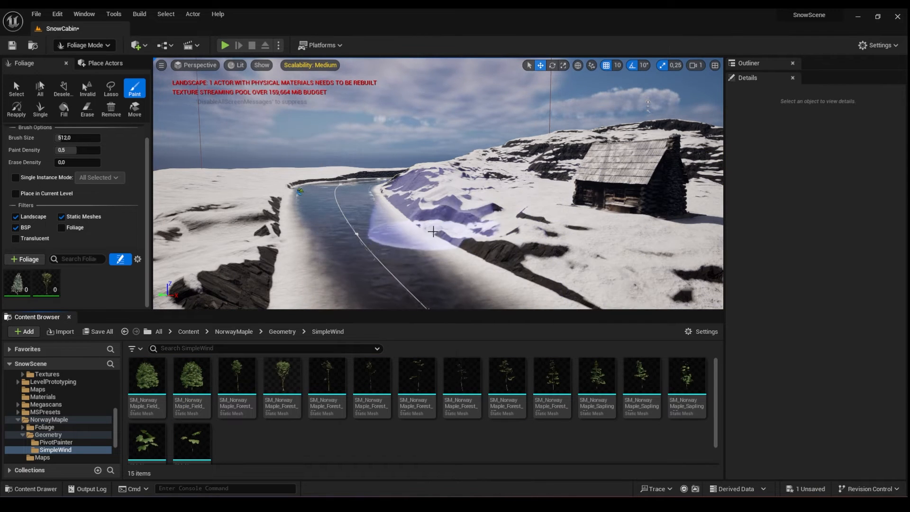
Step: Set the painting density of the SM_BlackAlder_Field_04 foliage to 1
mouse_move(417, 204)
right_mouse_down()
mouse_move(418, 227)
mouse_move(379, 209)
mouse_move(358, 217)
right_mouse_up()
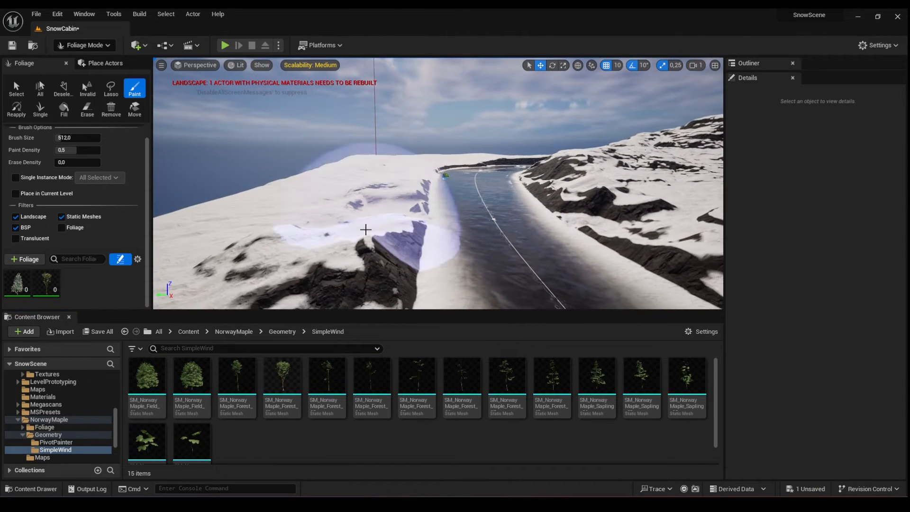
right_click_drag(217, 243, 256, 243)
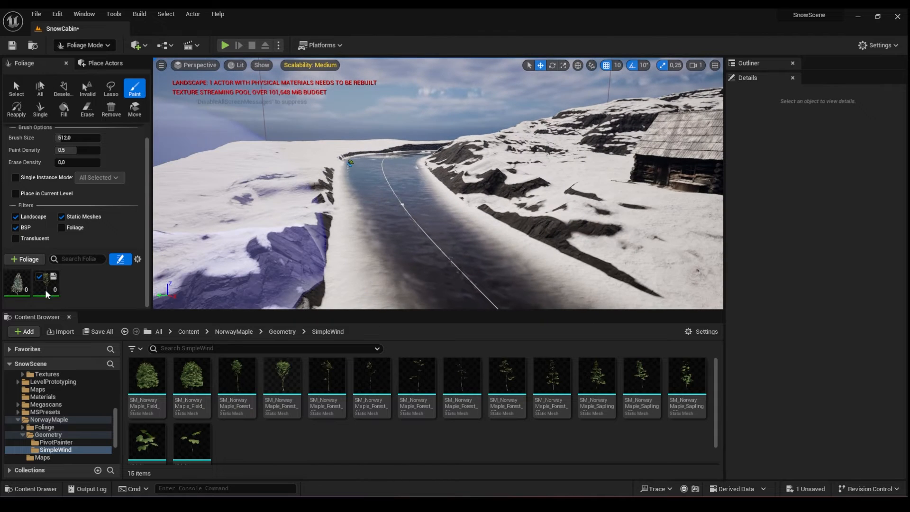
right_click_drag(213, 222, 250, 219)
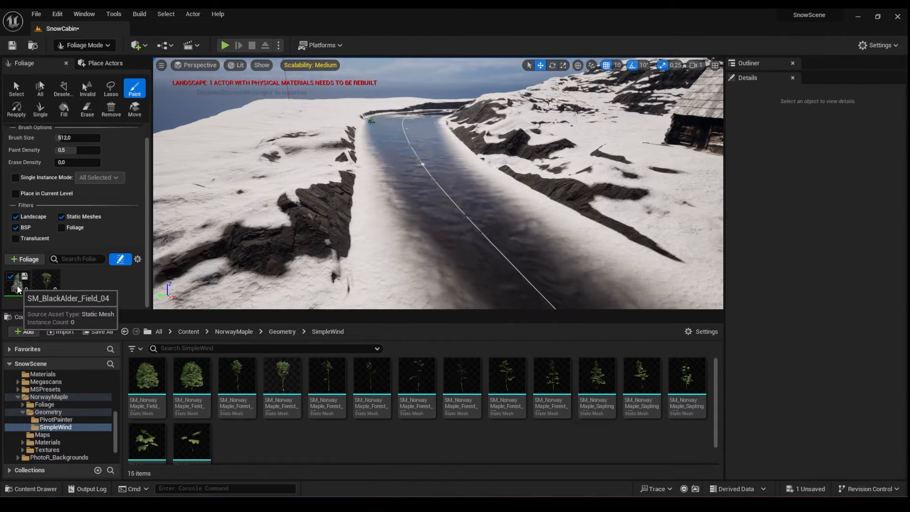
left_click(17, 283)
scroll(122, 210, "down", 5)
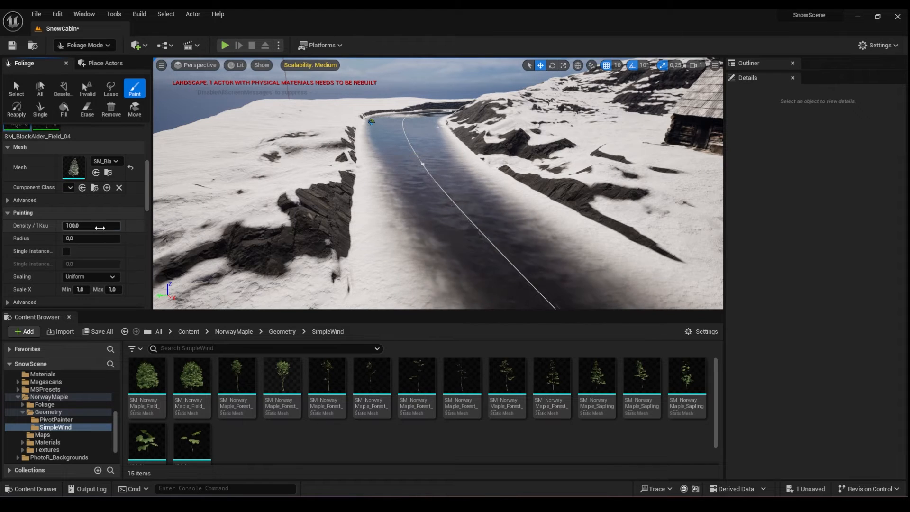
left_click(98, 229)
type("98")
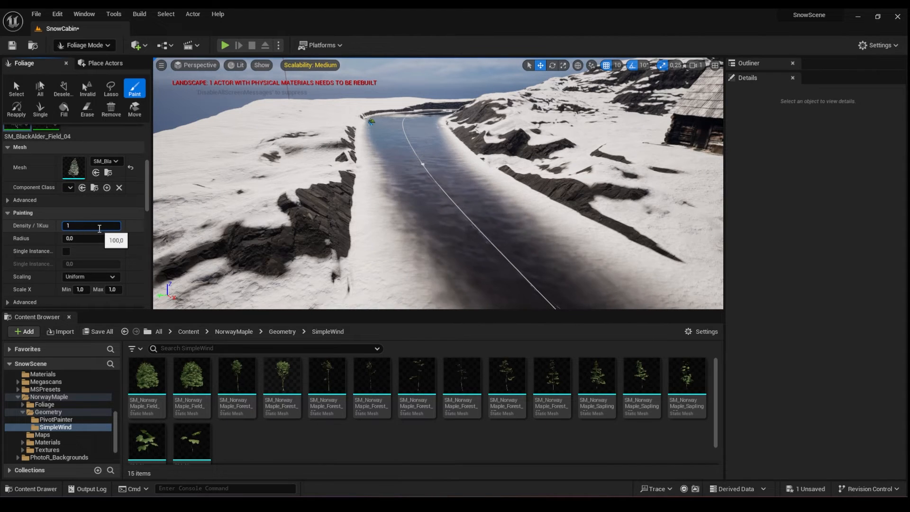
key("Return")
type("1")
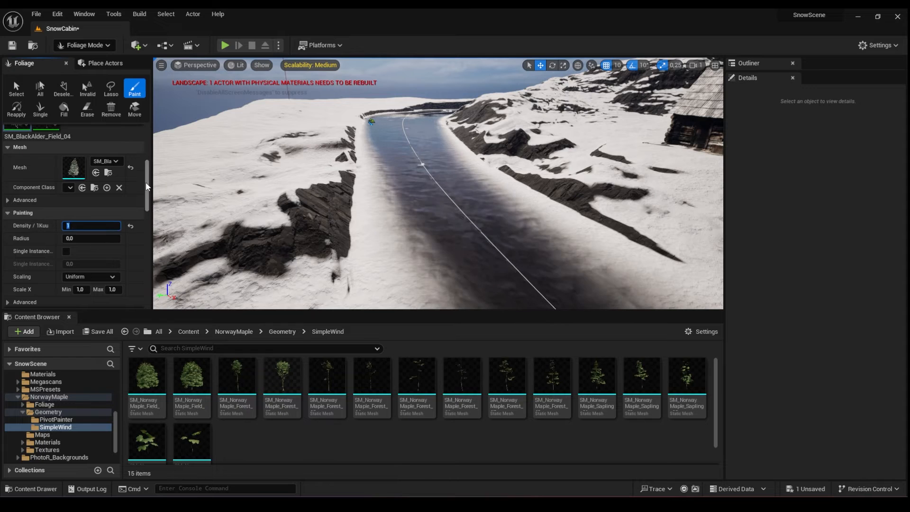
key("Return")
Step: Set the Black Alder foliage scale range to 0.8–1.2 and disable Align to Normal
scroll(133, 204, "down", 3)
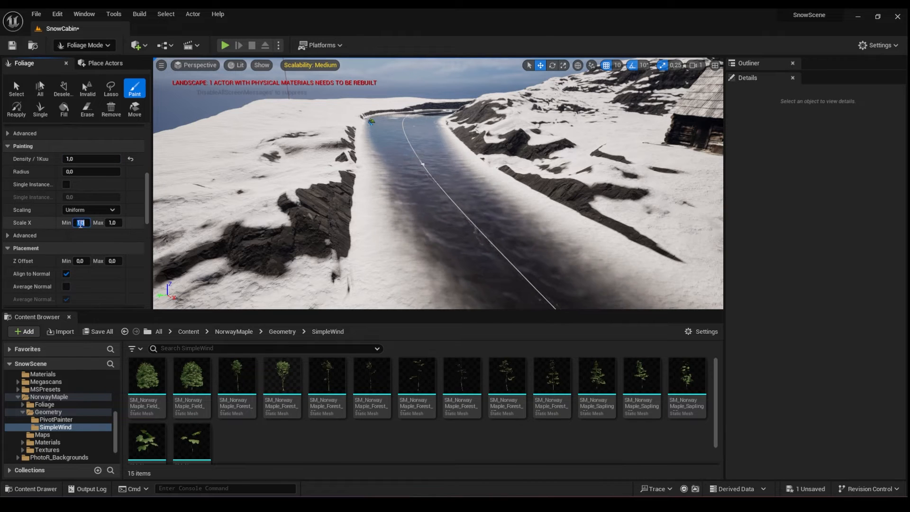
left_click(80, 222)
type("0,8")
key("Tab")
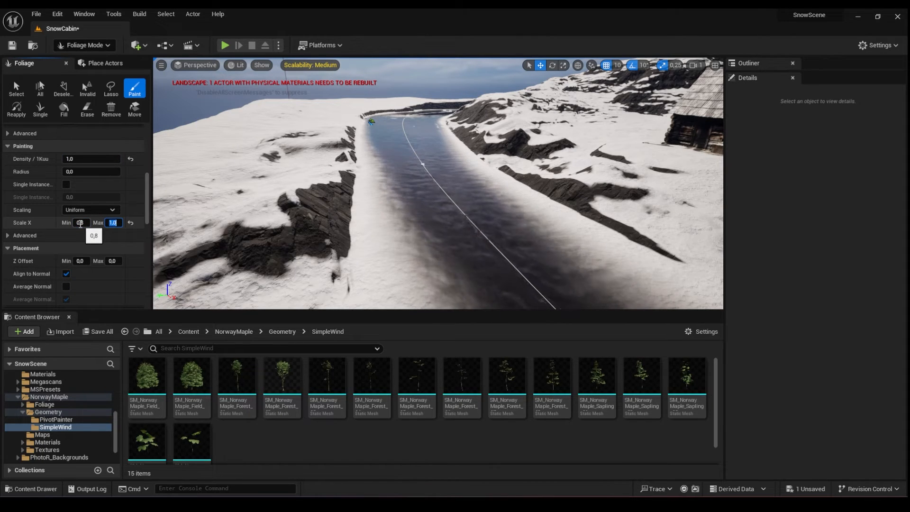
type("1,2")
scroll(116, 253, "down", 1)
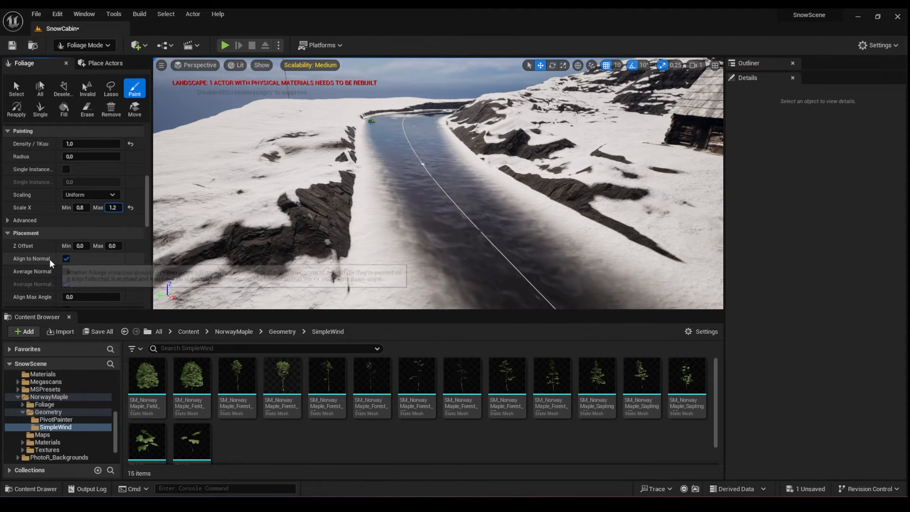
left_click(66, 259)
scroll(105, 242, "down", 4)
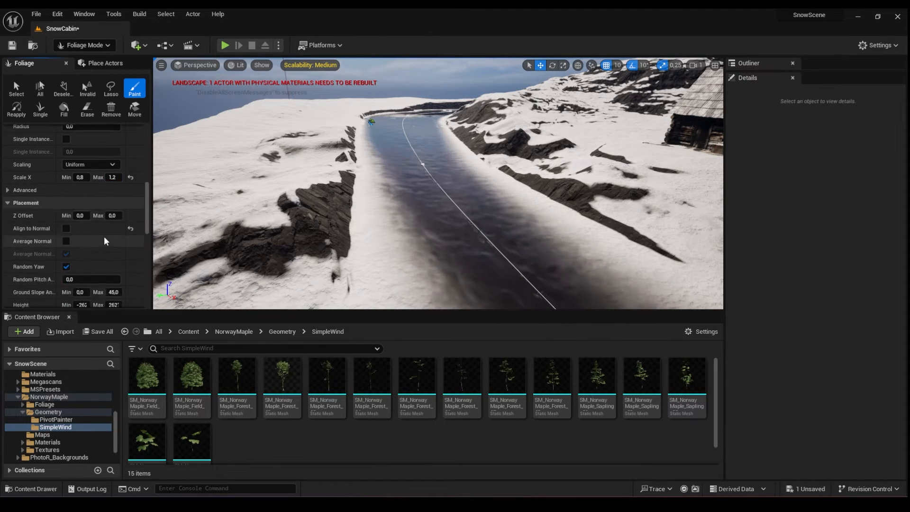
scroll(106, 242, "down", 4)
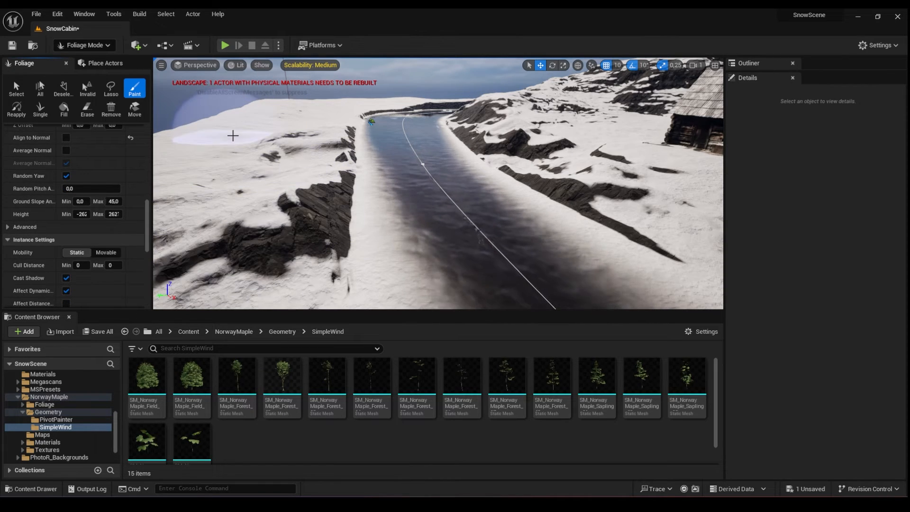
scroll(71, 222, "up", 10)
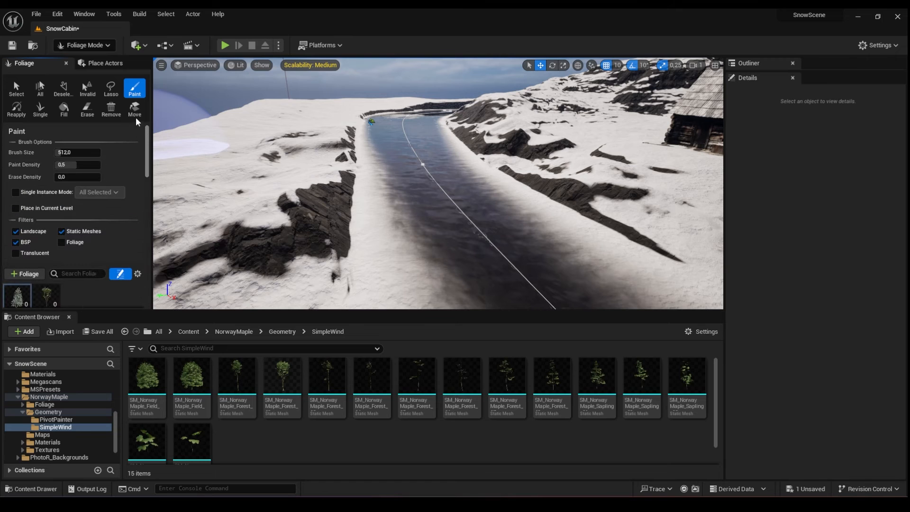
Step: Set the painting density of the SM_NorwayMaple_Forest_02 foliage to 1
scroll(99, 269, "down", 9)
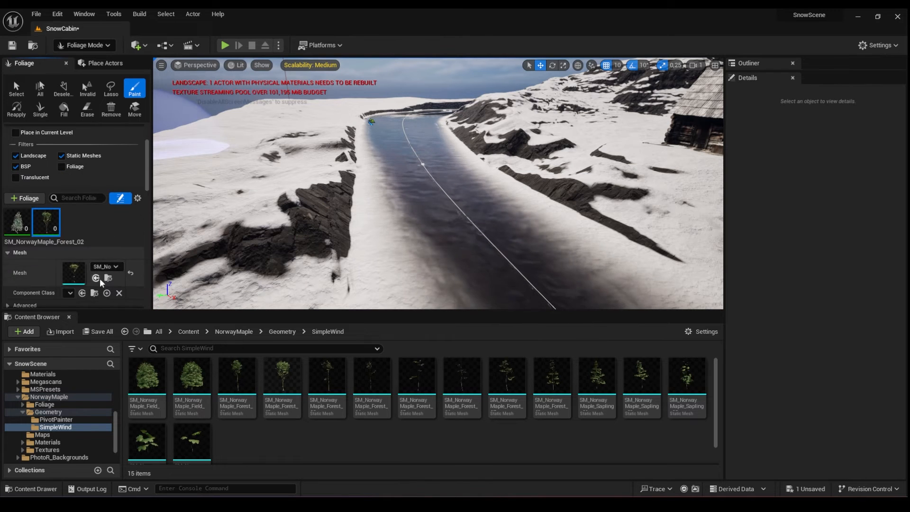
left_click(93, 272)
type("1")
scroll(92, 275, "down", 3)
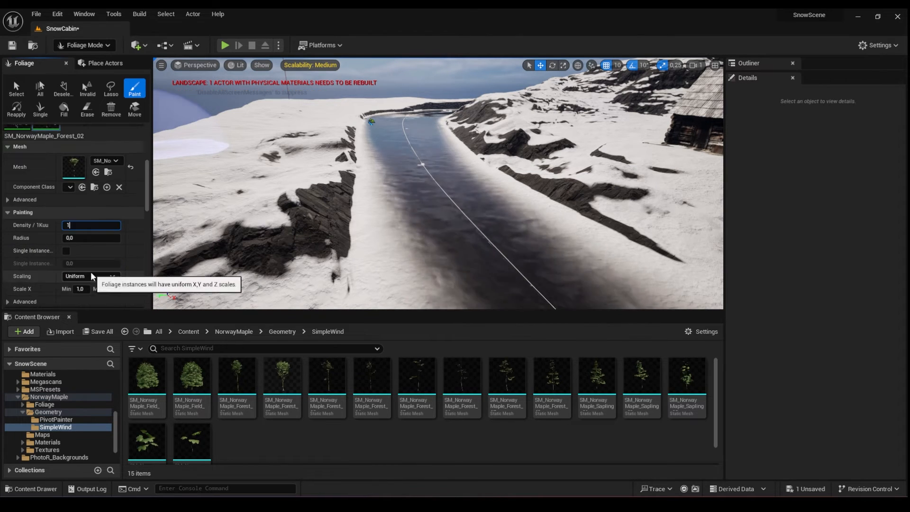
Step: Adjust the Norway Maple foliage's uniform scale range and disable Align to Normal
left_click(88, 288)
type("0,7")
key("Tab")
type("0")
scroll(82, 289, "down", 8)
left_click(66, 219)
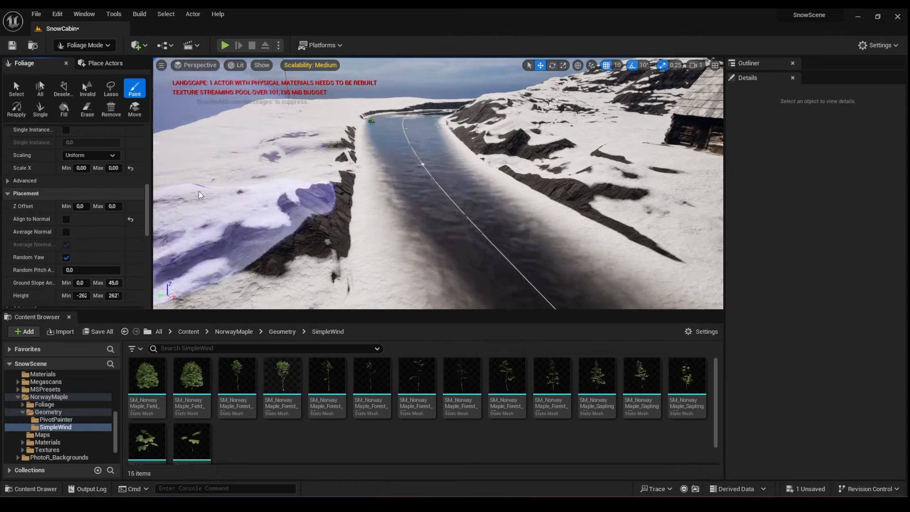
Step: Paint both tree types onto the snowy river bank opposite the cabin
right_click_drag(199, 191, 246, 156)
left_click(258, 162)
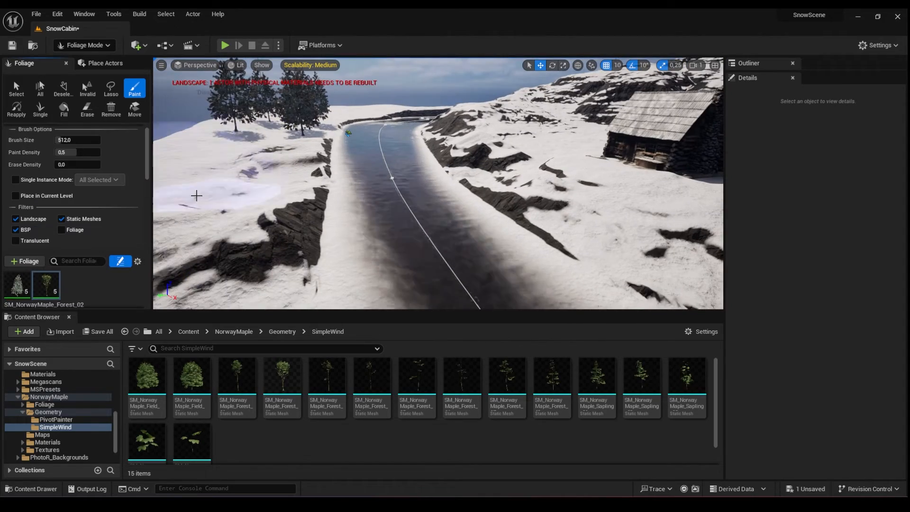
left_click(197, 193)
mouse_move(197, 194)
right_mouse_down()
mouse_move(316, 194)
mouse_move(316, 164)
right_mouse_up()
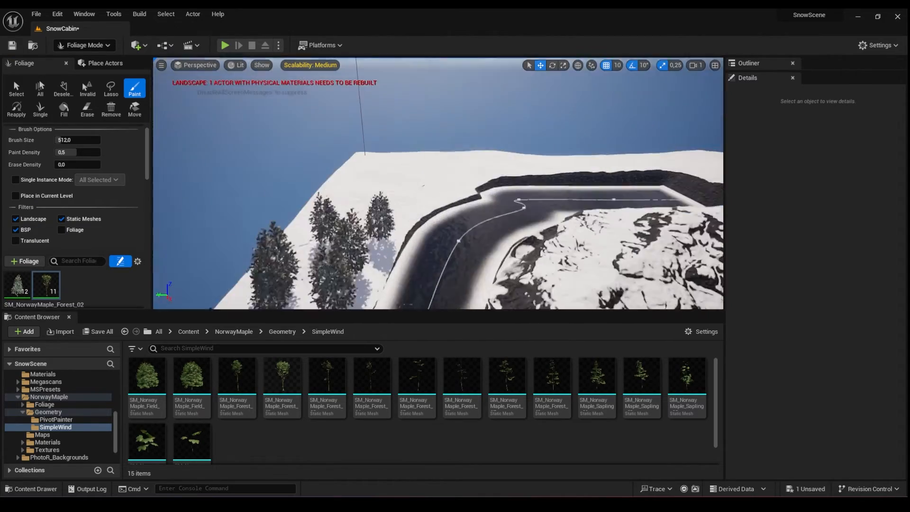
Step: Paint more trees along the far river bend and on the snow around the cabin
left_click_drag(419, 199, 468, 180)
left_click_drag(411, 166, 584, 166)
mouse_move(584, 165)
right_mouse_down()
mouse_move(616, 173)
mouse_move(635, 208)
right_mouse_up()
left_click_drag(483, 183, 568, 209)
mouse_move(568, 208)
right_mouse_down()
mouse_move(568, 237)
mouse_move(564, 218)
right_mouse_up()
left_click_drag(563, 237, 467, 274)
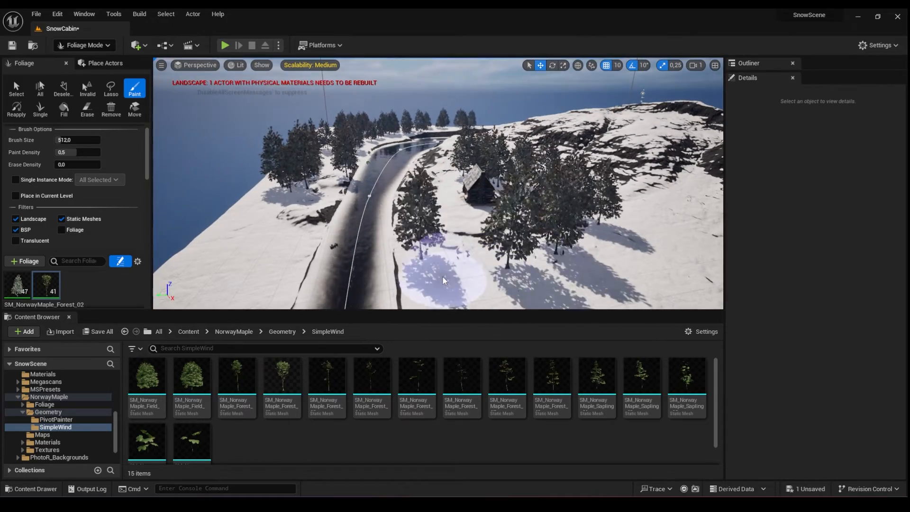
Step: Paint another cluster of trees along the near stretch of the bank opposite the cabin
left_click(17, 88)
left_click(135, 88)
left_click_drag(264, 252, 246, 263)
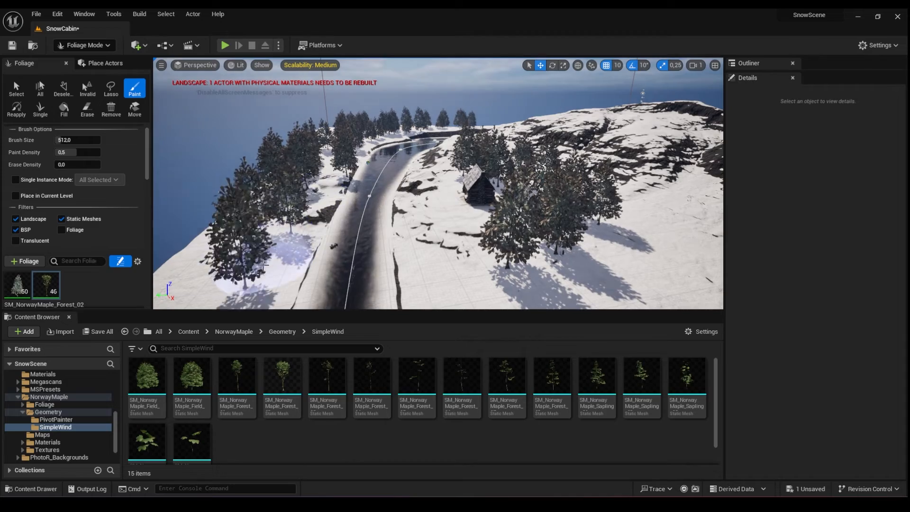
mouse_move(265, 256)
right_mouse_down()
mouse_move(266, 213)
mouse_move(246, 265)
right_mouse_up()
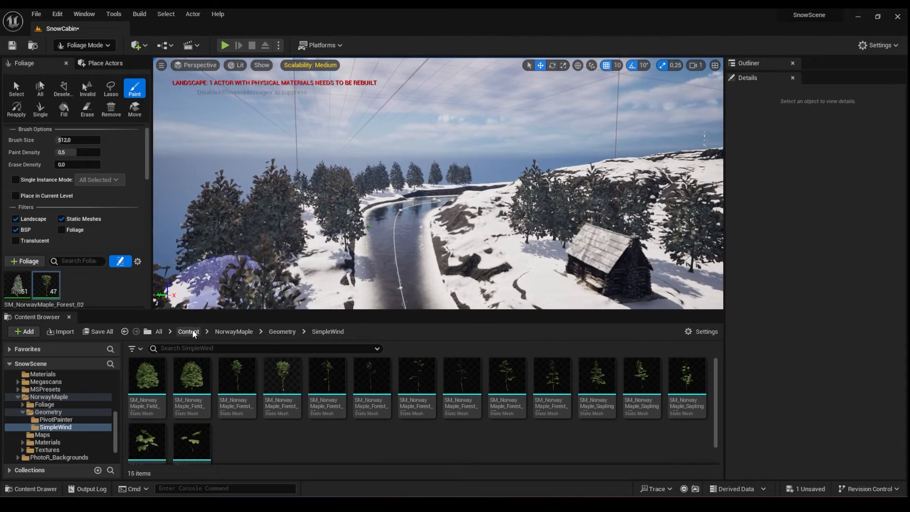
Step: Position the pr_background_mountain_a_1_winter mesh from Modular_Winter/Mountain_A behind the river landscape and look through the CineCameraActor
left_click(188, 331)
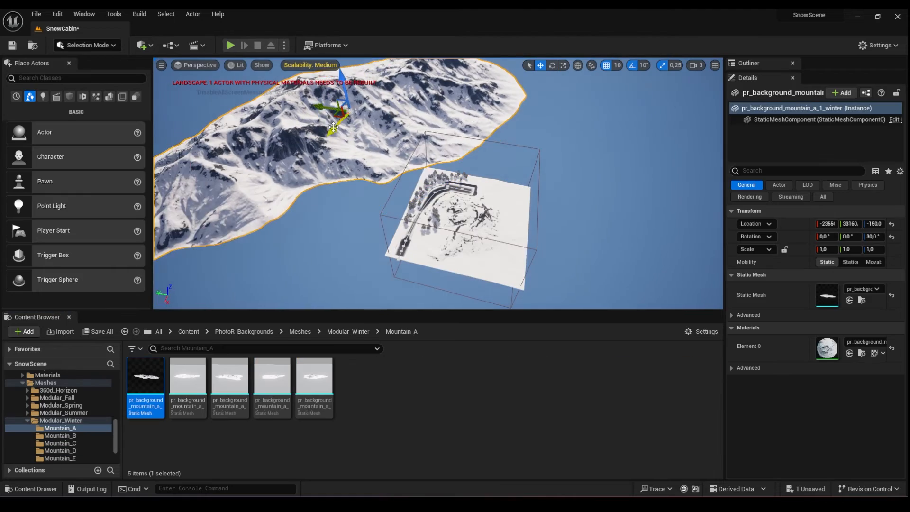
left_click_drag(333, 127, 385, 103)
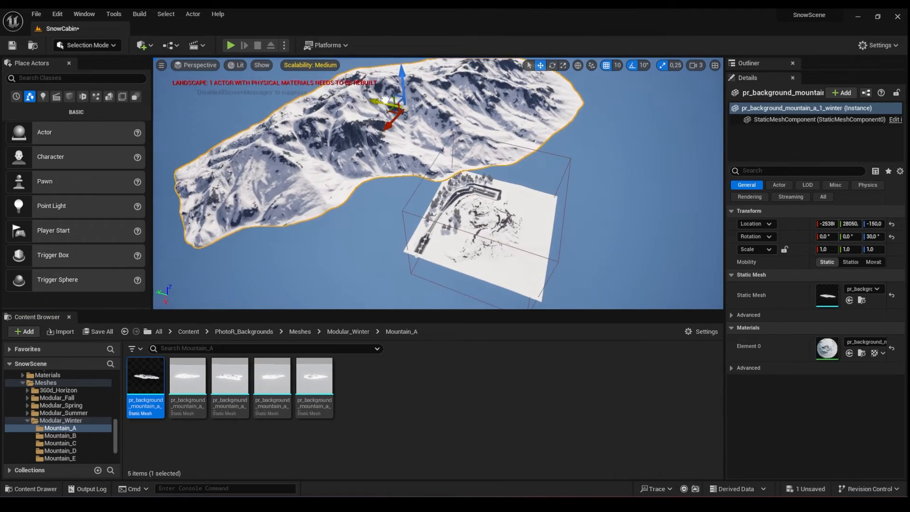
left_click(208, 65)
left_click(222, 170)
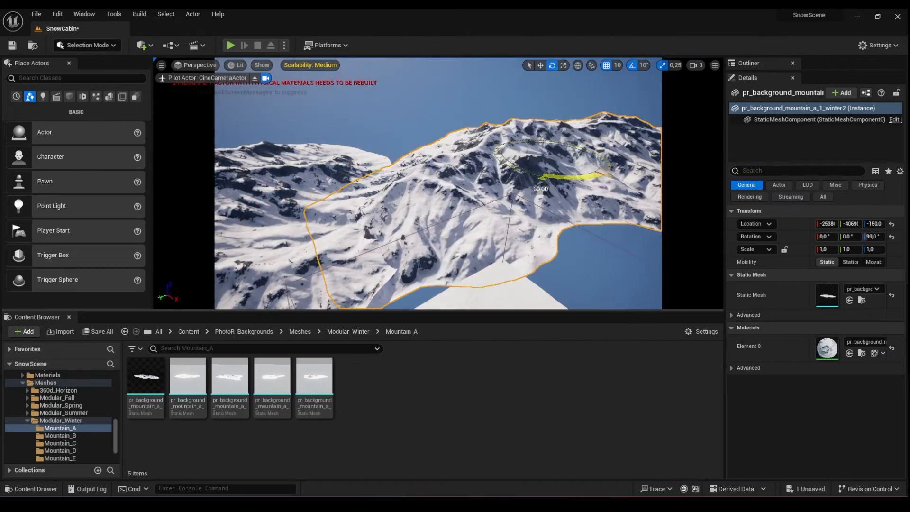
Step: Rotate the second winter mountain copy about its vertical axis and check it through the CineCameraActor
left_click_drag(573, 178, 536, 152)
left_click(208, 67)
left_click(222, 170)
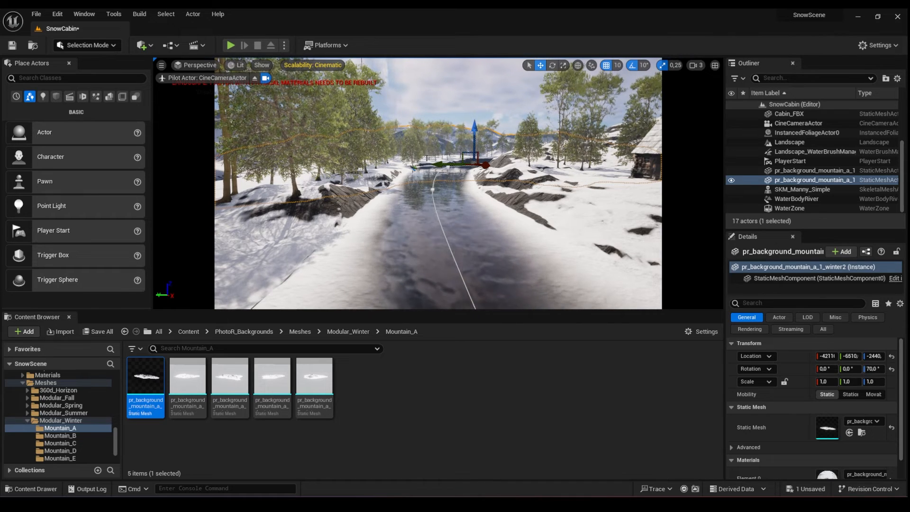
Step: Reframe the piloted CineCameraActor so it looks along the river towards the mountains
right_click_drag(426, 152, 434, 156)
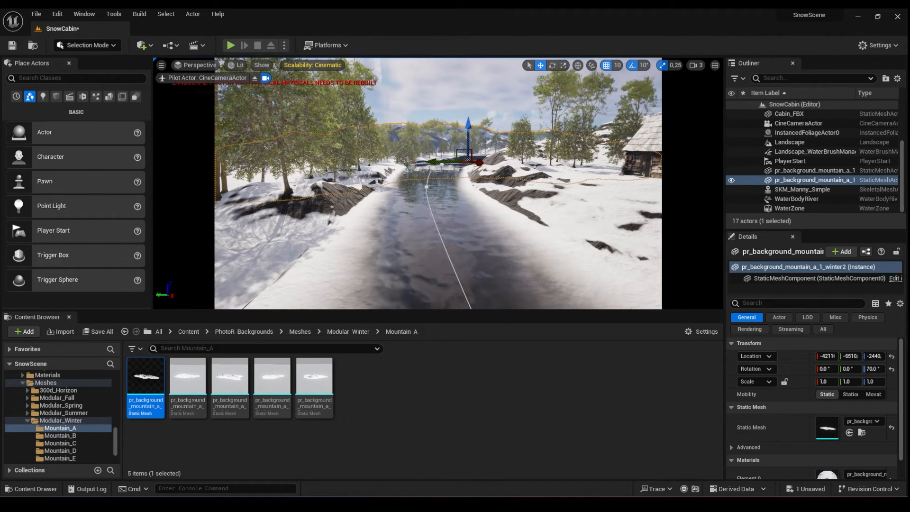
right_click_drag(588, 122, 574, 89)
right_click_drag(508, 156, 516, 159)
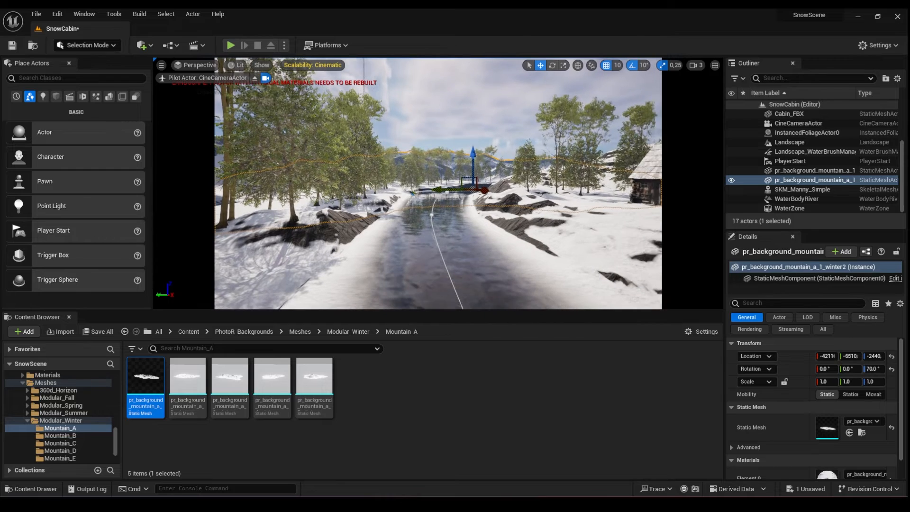
Step: Place the BP_GlobalFoliageActor_UE5 blueprint from MSPresets/MS_Foliage_Material/GlobalFoliageActor on the river
left_click(189, 332)
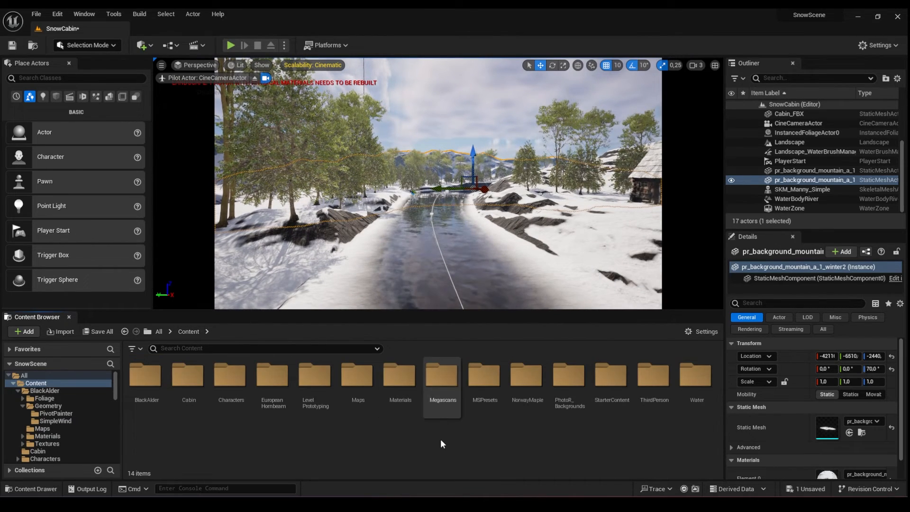
double_click(487, 393)
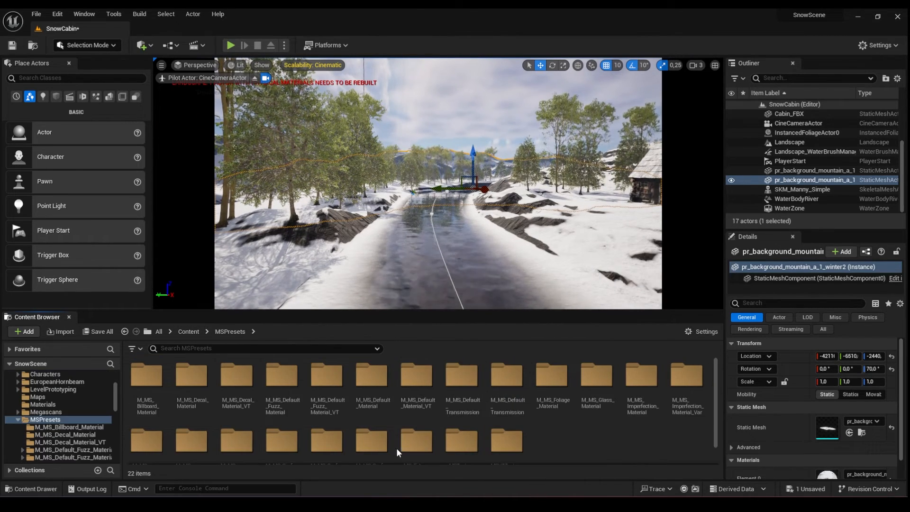
scroll(508, 434, "down", 1)
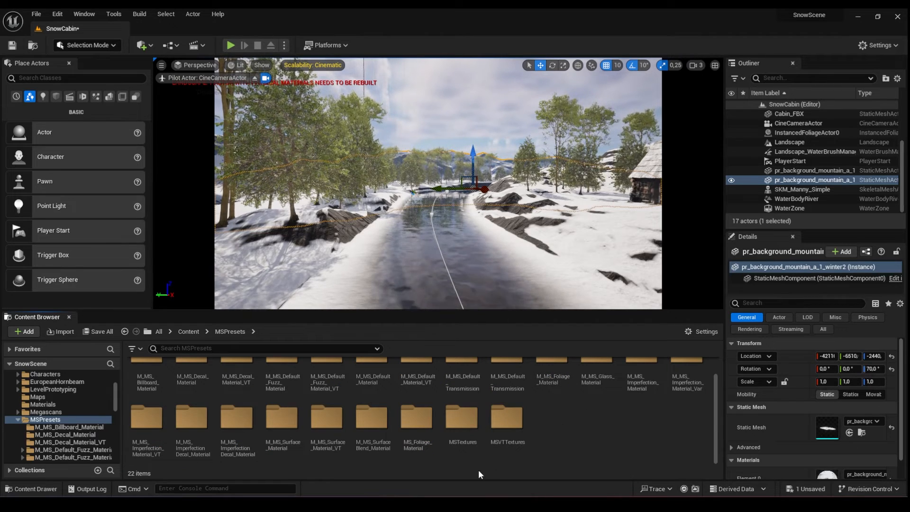
double_click(416, 418)
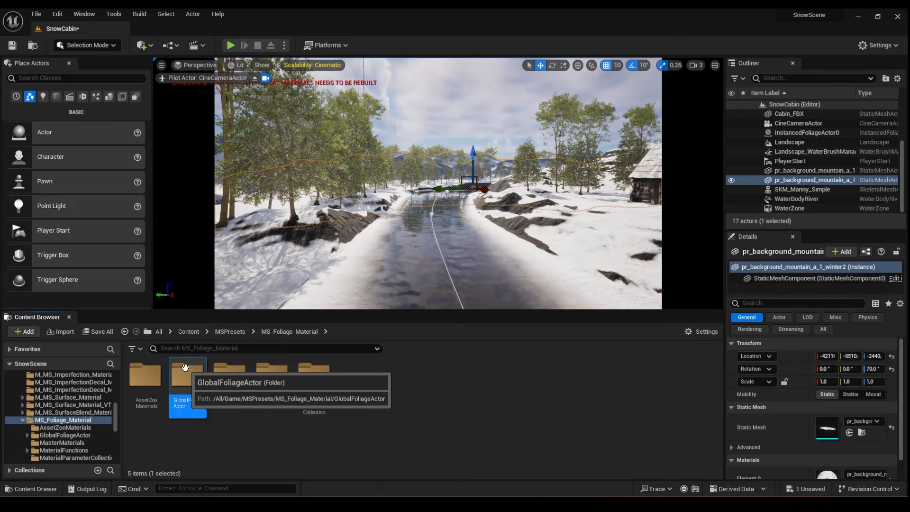
double_click(196, 409)
left_click_drag(233, 385, 421, 250)
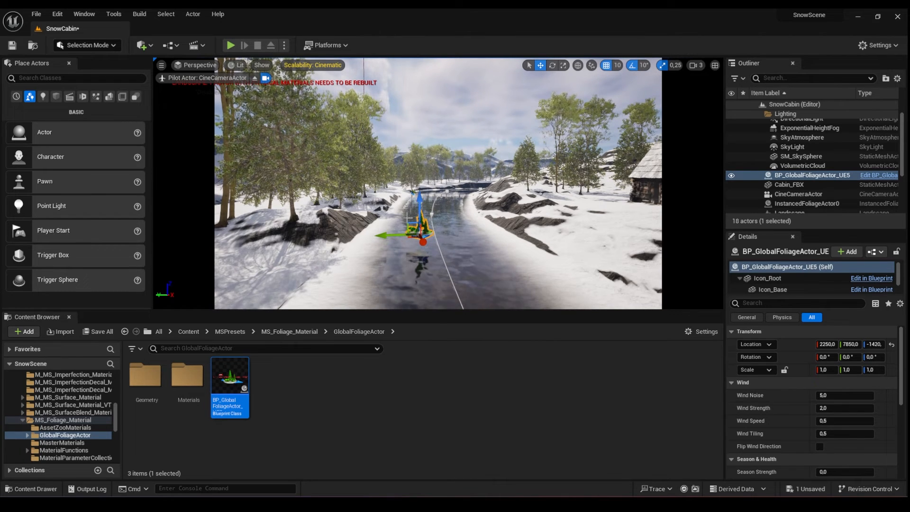
Step: Set the global foliage actor's Wind Noise, Wind Strength, Wind Speed and Wind Tiling to 0
right_click_drag(408, 218, 401, 216)
left_click_drag(843, 229, 843, 109)
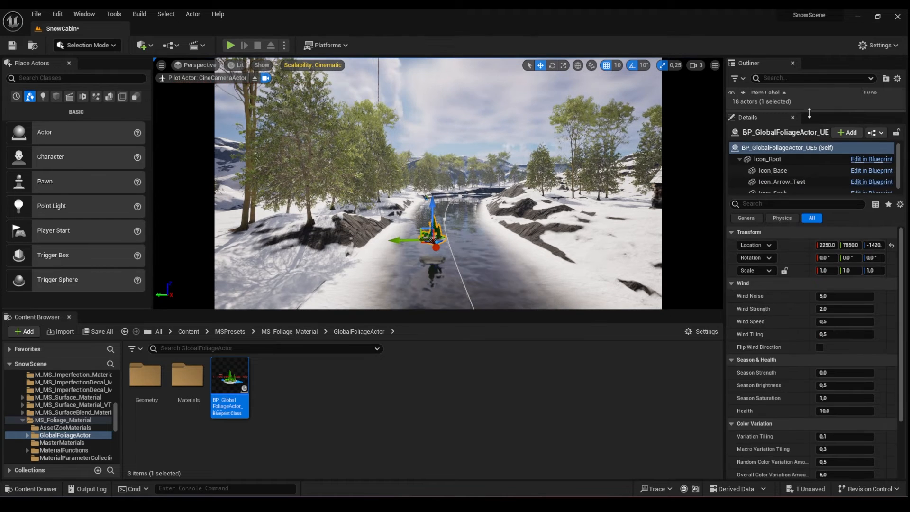
left_click(831, 321)
type("0")
key("Return")
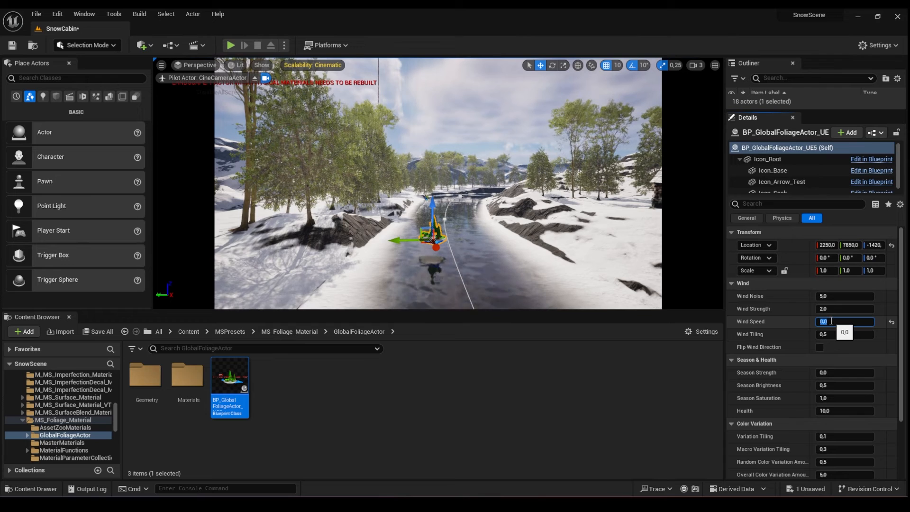
left_click_drag(824, 334, 826, 333)
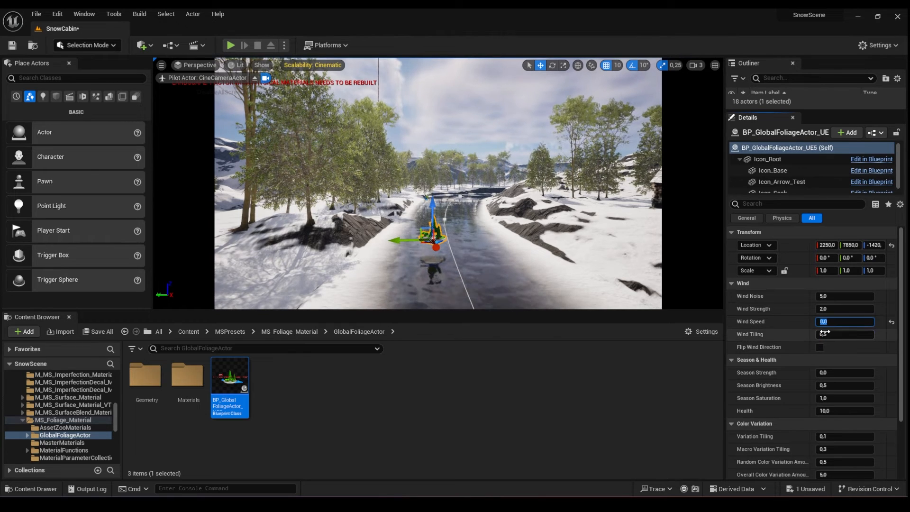
left_click(826, 333)
type("0")
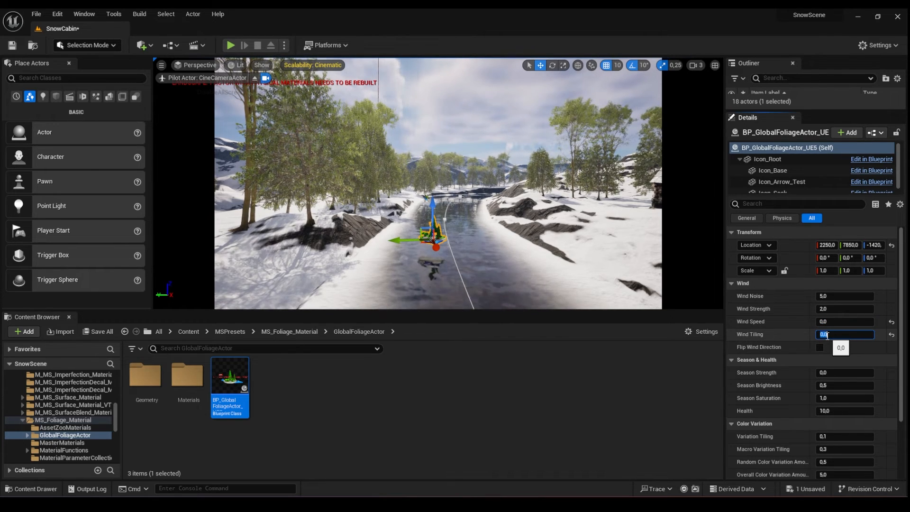
key("Return")
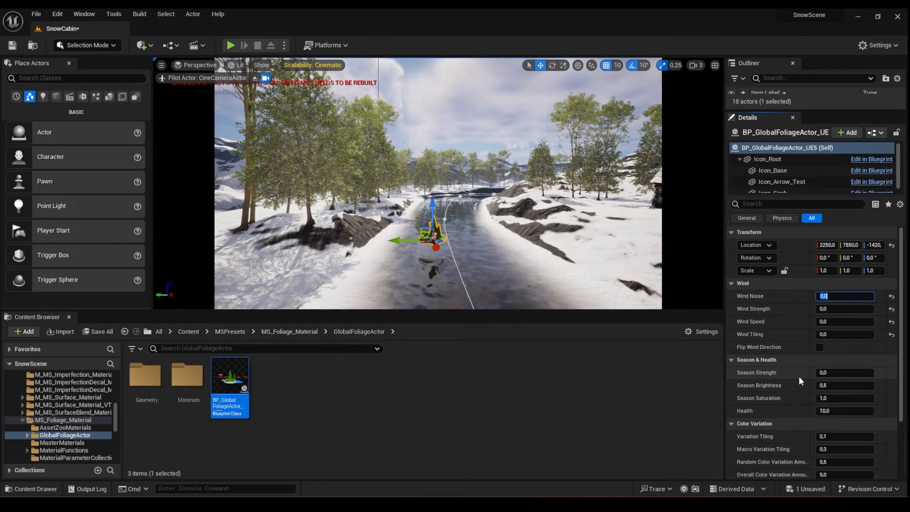
Step: Set the global foliage actor's Health to 5
scroll(763, 379, "down", 1)
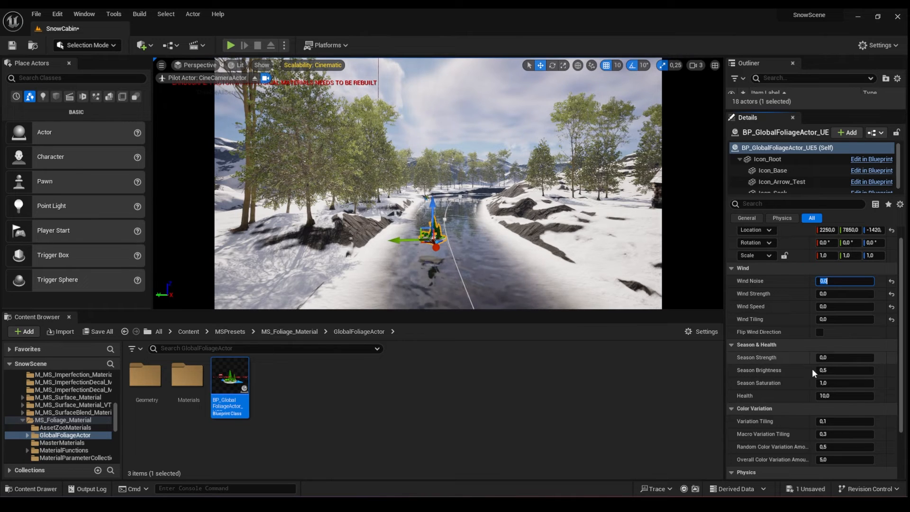
left_click(834, 395)
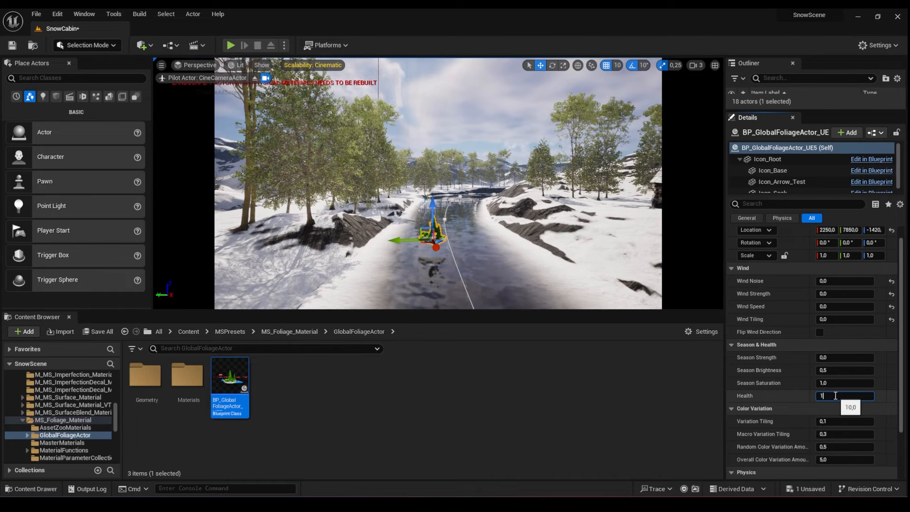
key("Return")
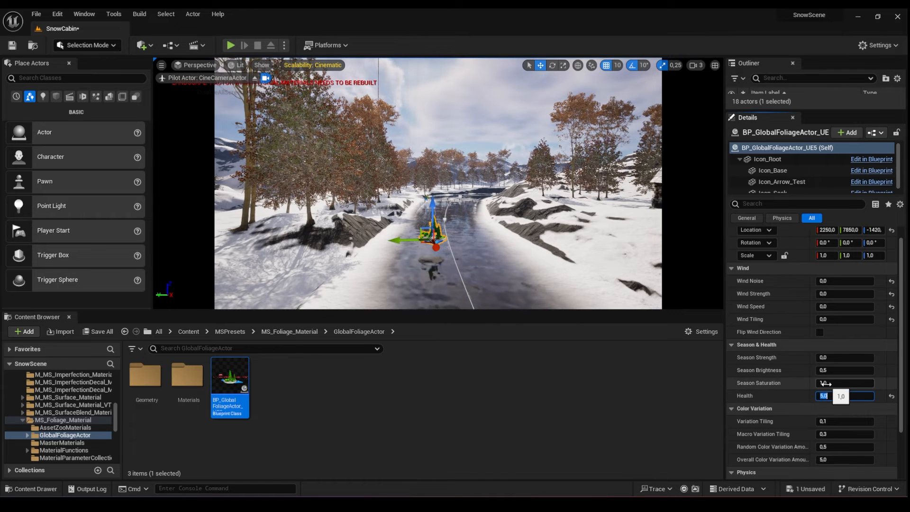
Step: Set the foliage actor's Season Strength to 1 and both Season Brightness and Season Saturation to 0
left_click(834, 384)
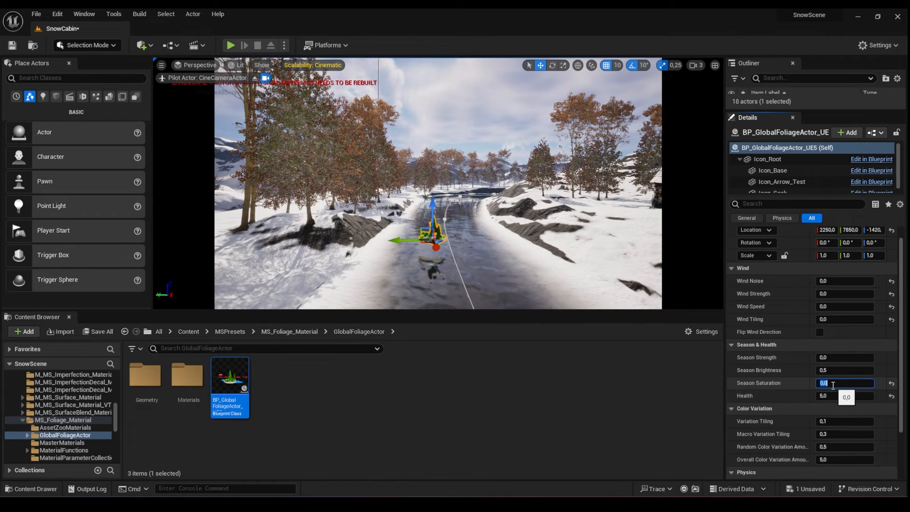
left_click(829, 370)
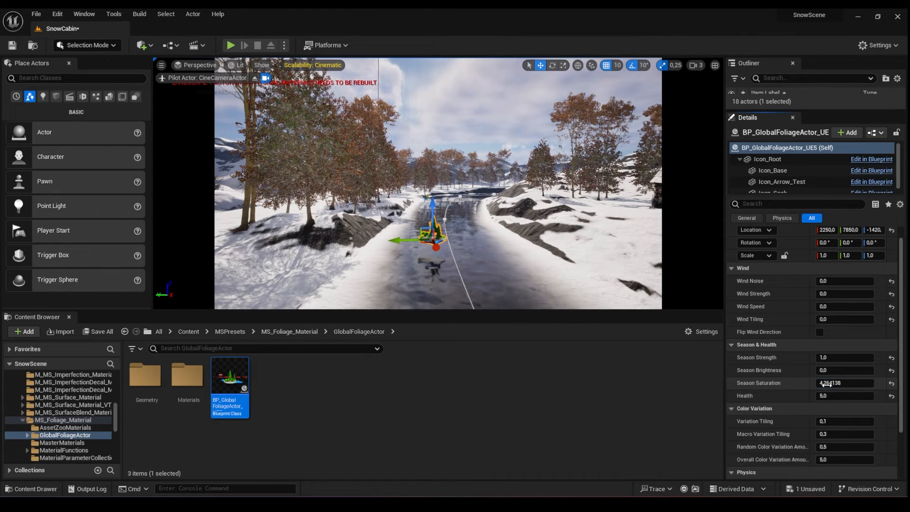
left_click(827, 384)
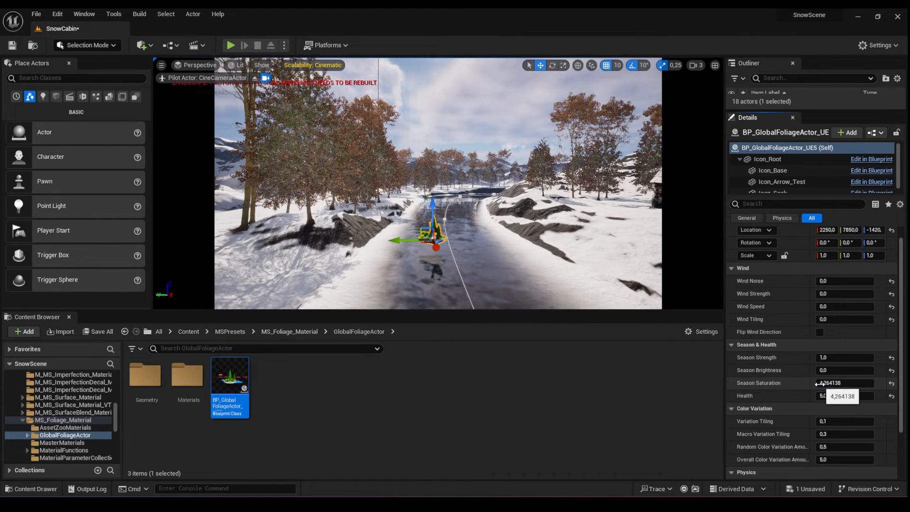
type("1")
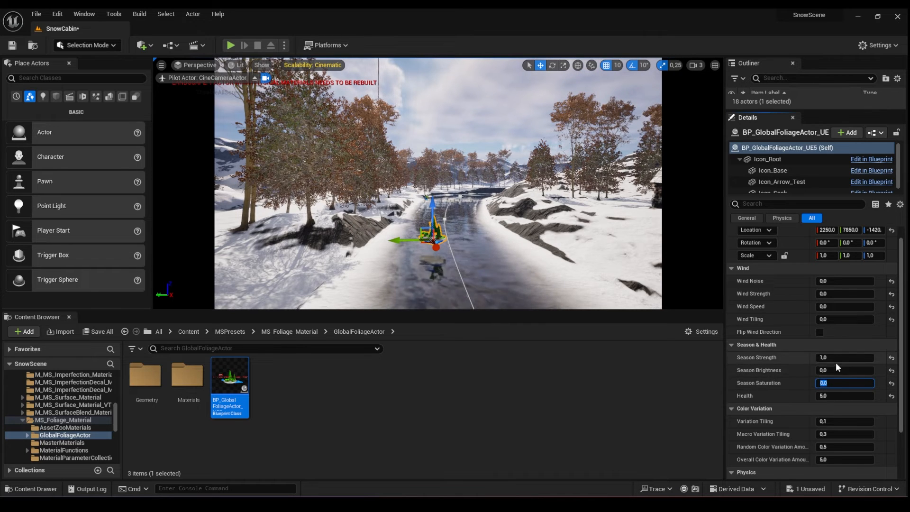
Step: Set the foliage actor's Season Brightness to 10000 to turn the tree leaves snowy white
left_click(833, 372)
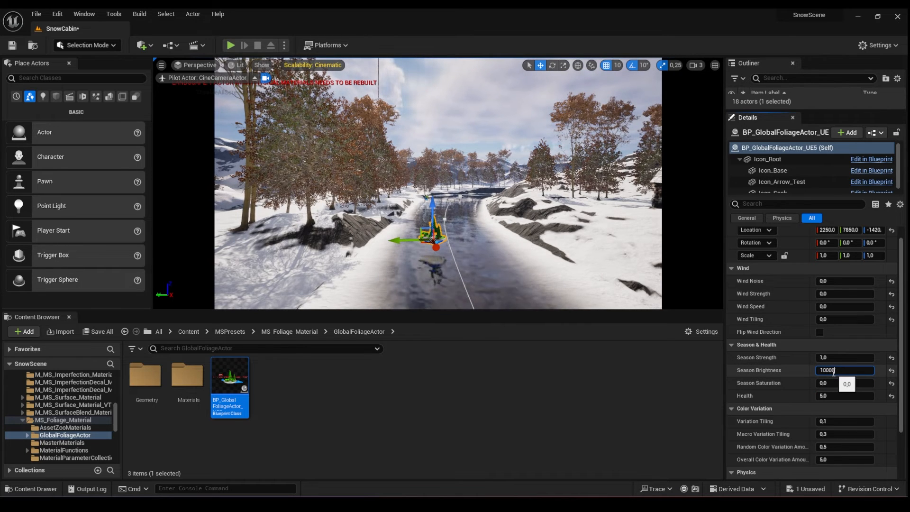
type("10000")
key("Return")
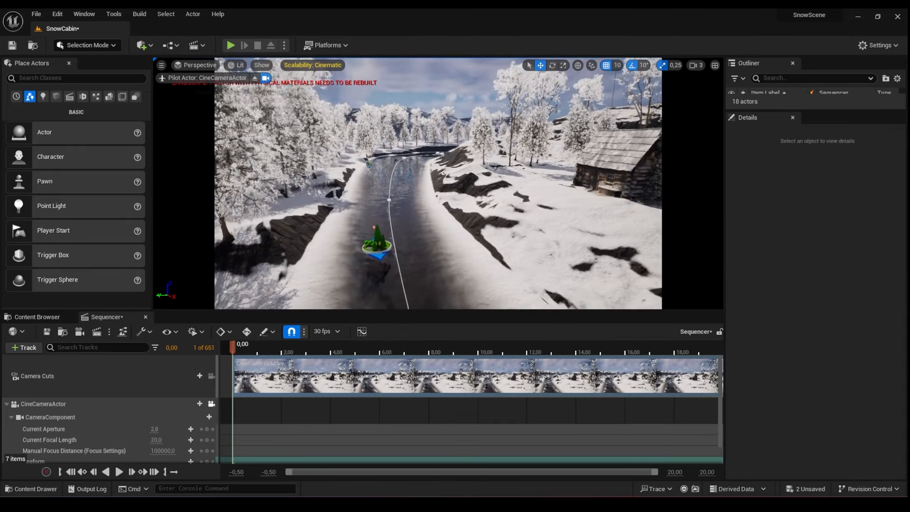
Step: Reframe the cinematic camera at the start of the sequence to bring the cabin further into the shot
right_click_drag(439, 184, 436, 177)
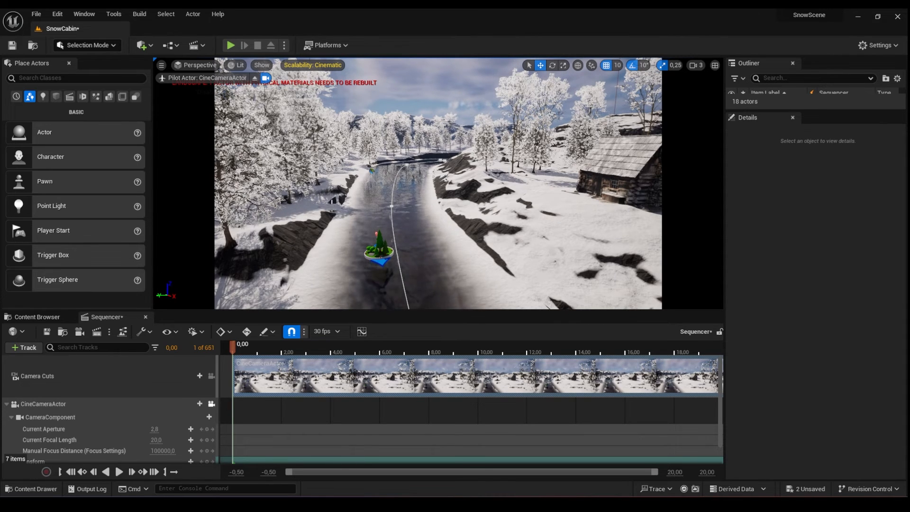
right_click_drag(505, 218, 534, 221)
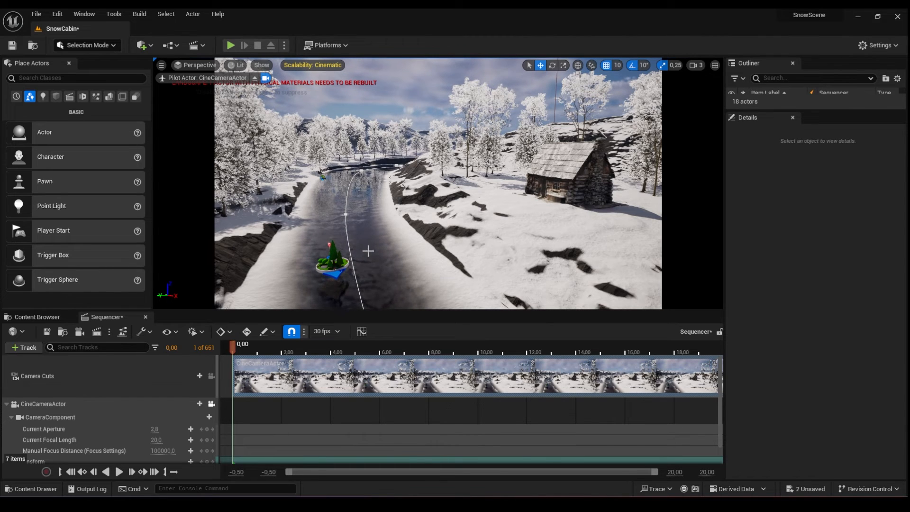
Step: Add a post process volume to the scene and turn on its infinite unbound extent
right_click_drag(337, 254, 353, 230)
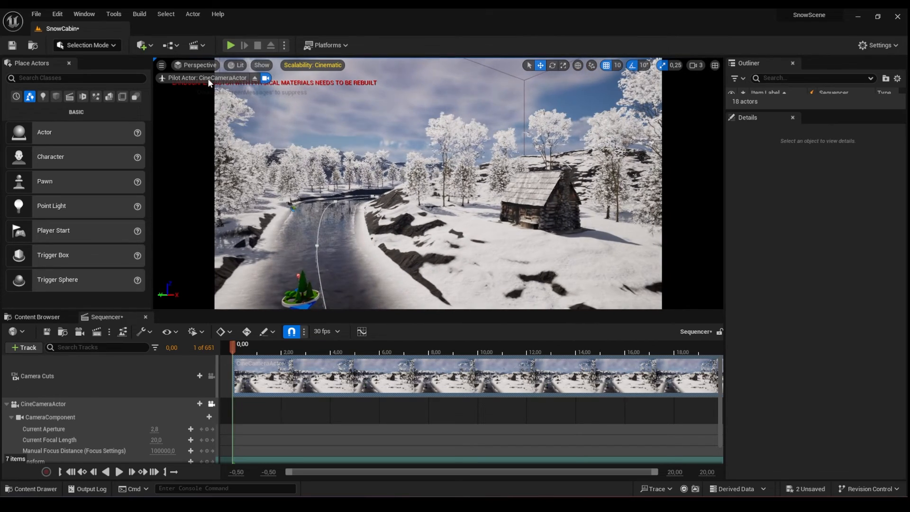
left_click(107, 78)
type("proc")
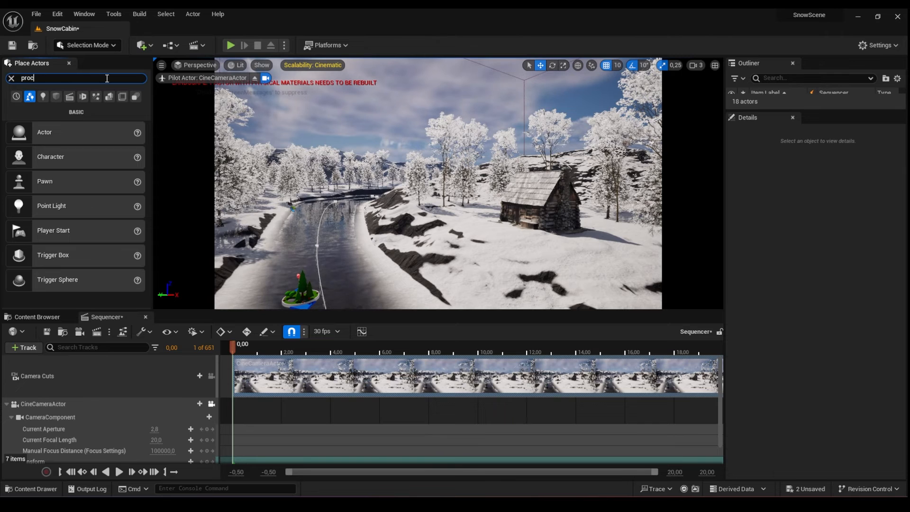
type("e")
left_click_drag(66, 100, 325, 197)
left_click(782, 204)
type("unbound")
left_click(820, 256)
left_click(734, 204)
Step: Set the post process volume's exposure Metering Mode to Manual and Exposure Compensation to about 9.88
left_click(759, 203)
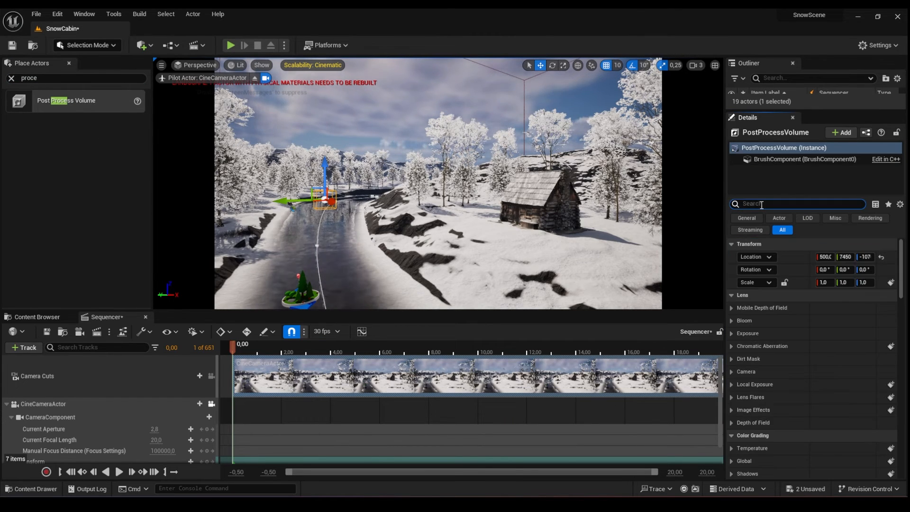
type("expo")
left_click(748, 270)
left_click(839, 270)
left_click(822, 295)
left_click(748, 282)
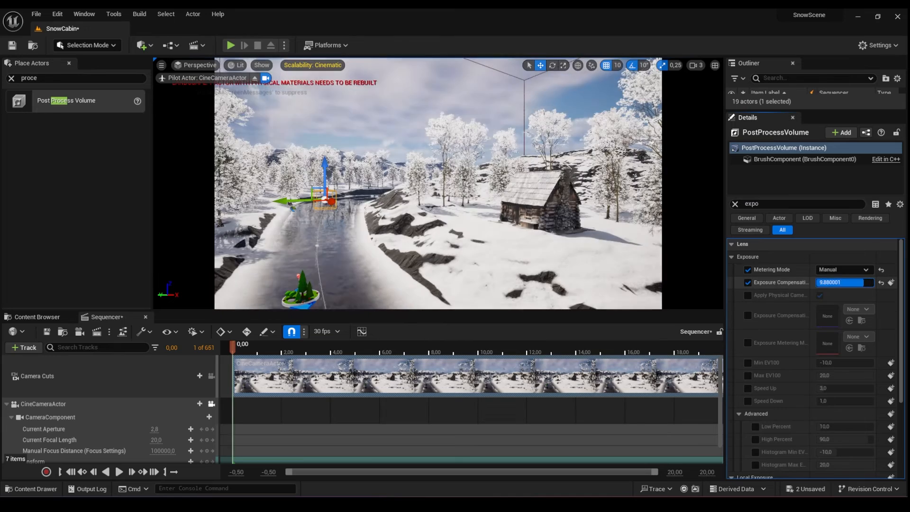
left_click(732, 256)
Step: Reframe the cinematic camera so the river and the cabin share the shot
right_click_drag(398, 200, 398, 200)
key("a")
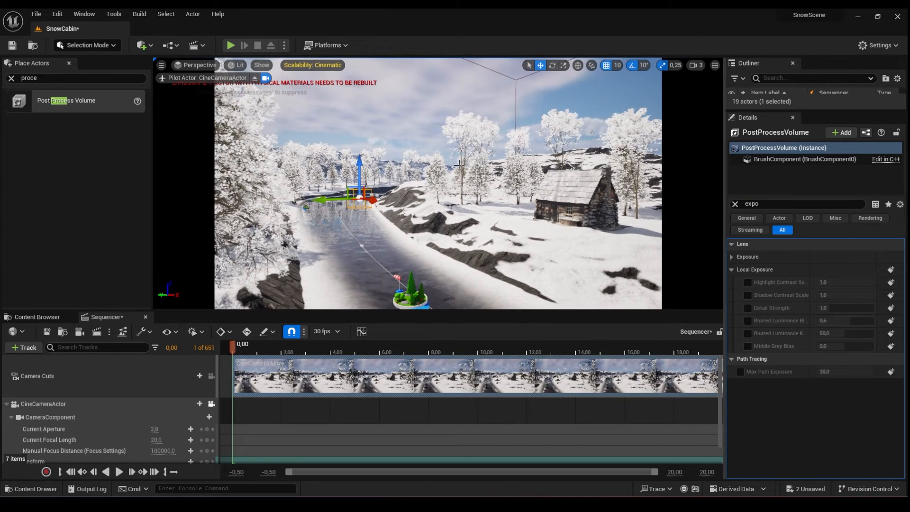
key("s")
right_click_drag(459, 164, 402, 161)
key("d")
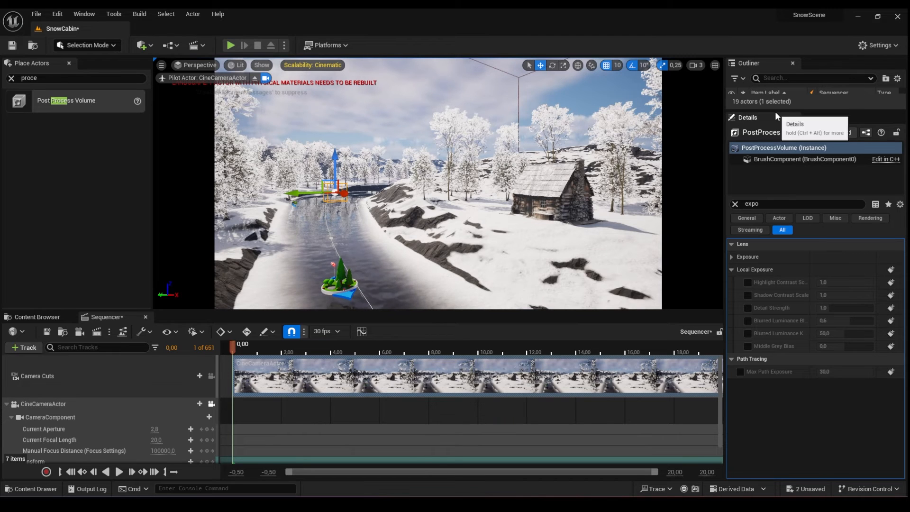
Step: Set the directional light's Source Angle to 1.4
left_click_drag(774, 111, 787, 301)
scroll(794, 194, "up", 1)
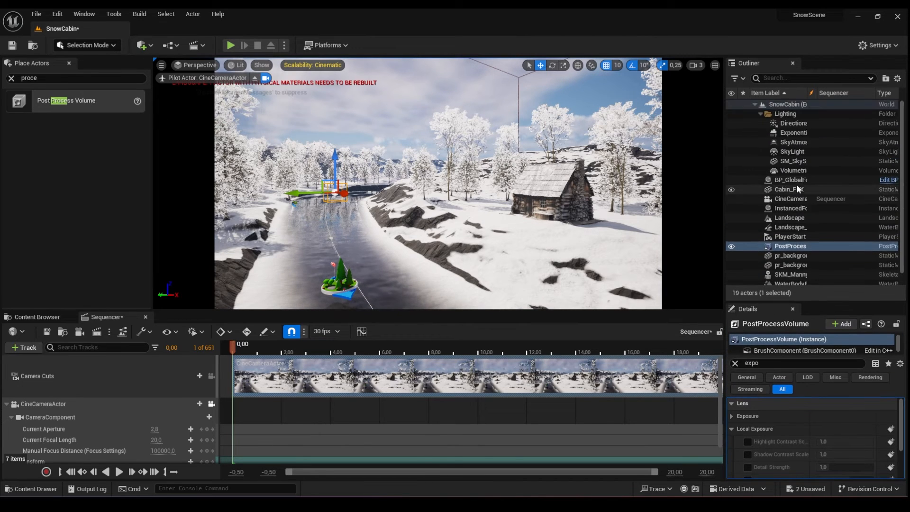
left_click(788, 124)
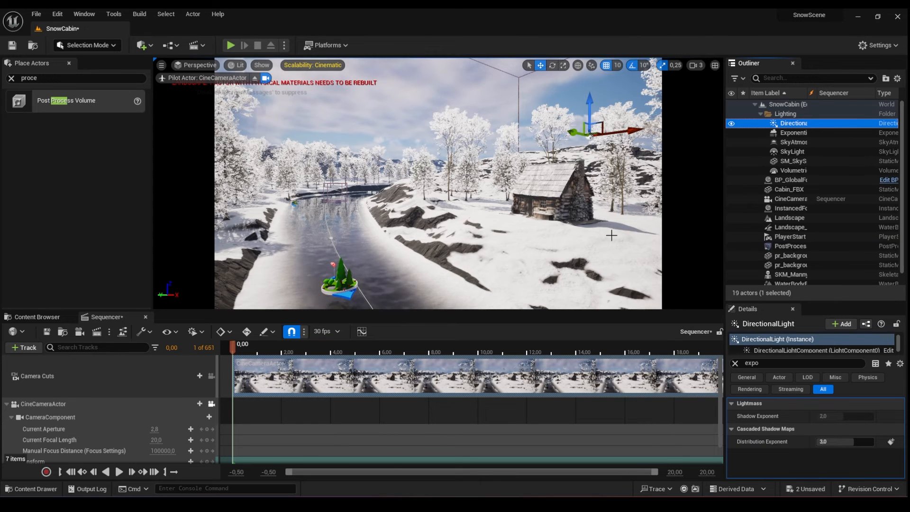
left_click(735, 364)
scroll(771, 403, "down", 3)
left_click(824, 430)
type("1,4")
key("Return")
Step: Raise the directional light's Temperature to about 10455 for a colder look
right_click_drag(588, 213, 604, 192)
key("a")
scroll(833, 439, "down", 2)
left_click_drag(835, 437, 857, 438)
left_click(834, 437)
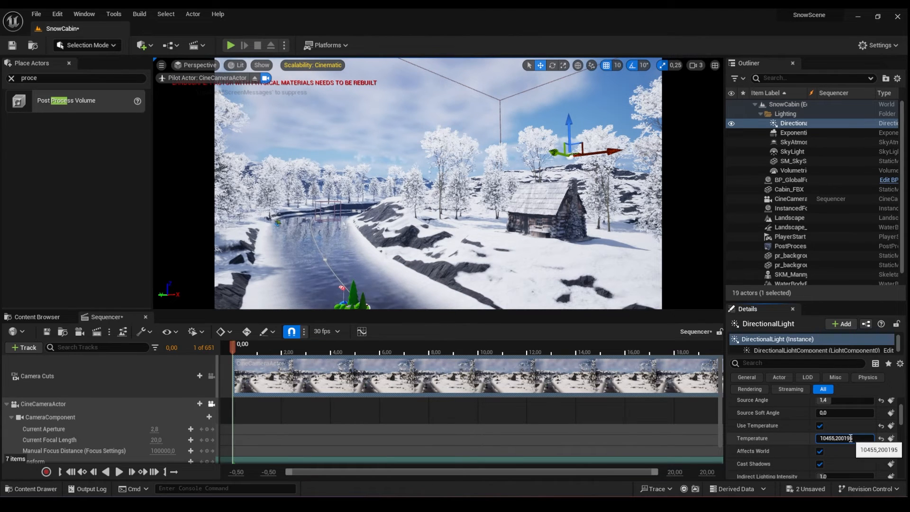
left_click(855, 438)
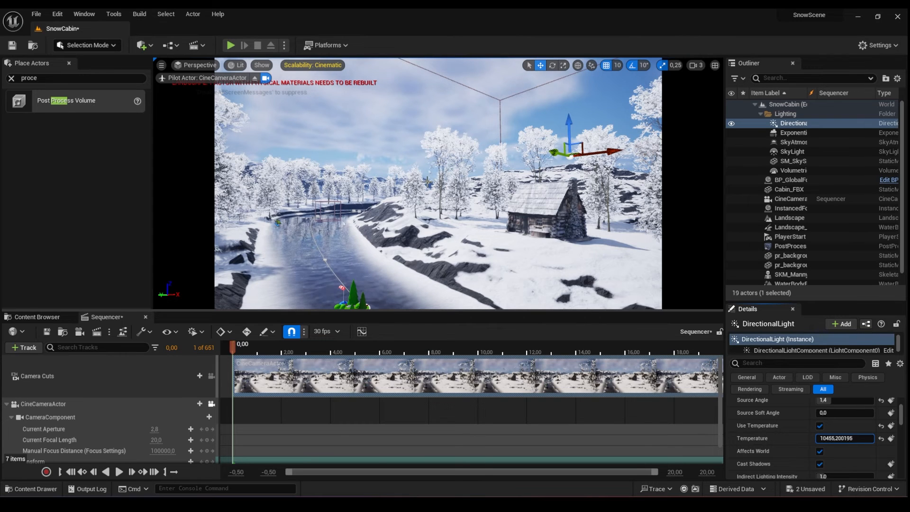
Step: Rotate the directional light so shadows fall across the snow and the front of the cabin
left_click(415, 210)
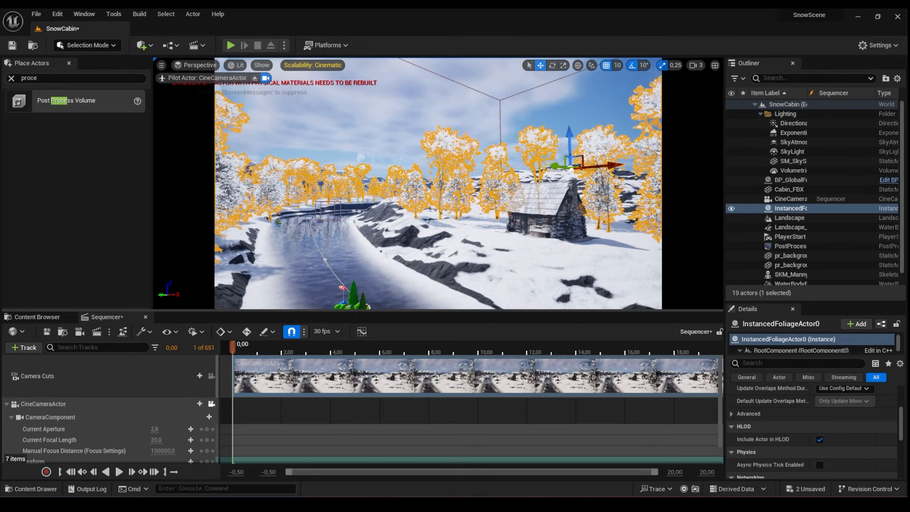
left_click(417, 118)
left_click(788, 141)
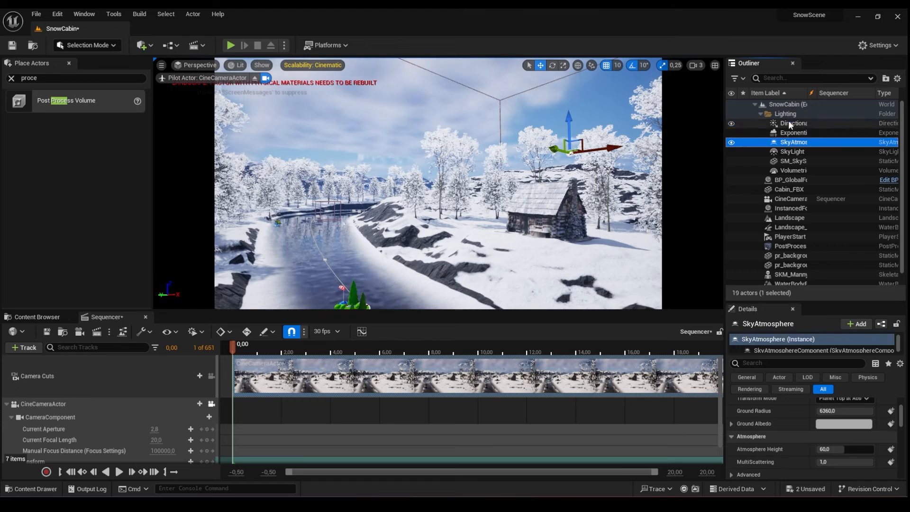
left_click(790, 124)
left_click(463, 204)
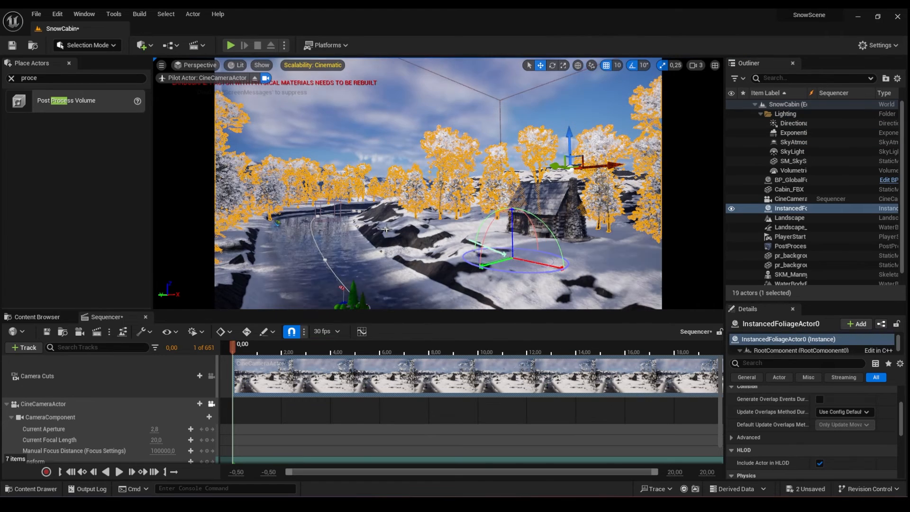
Step: Set the exponential height fog's volumetric Scattering Distribution to 0.9
left_click(788, 132)
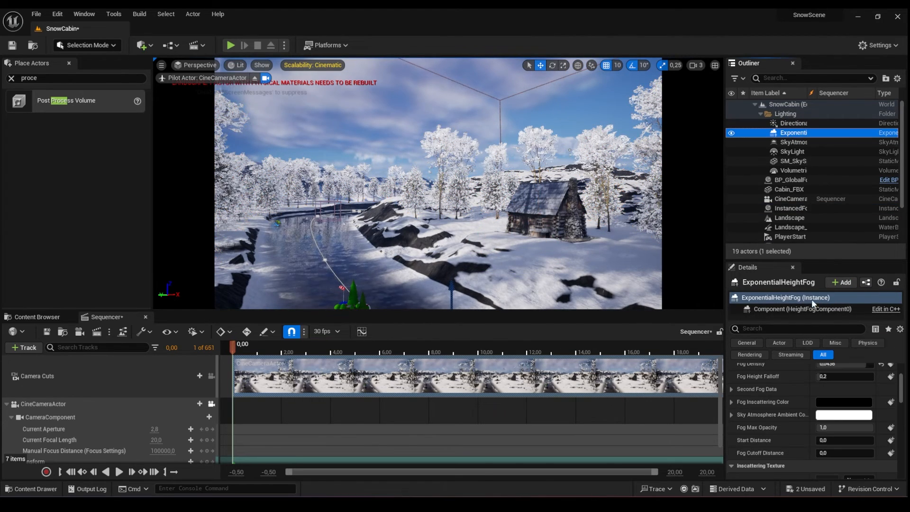
left_click(773, 328)
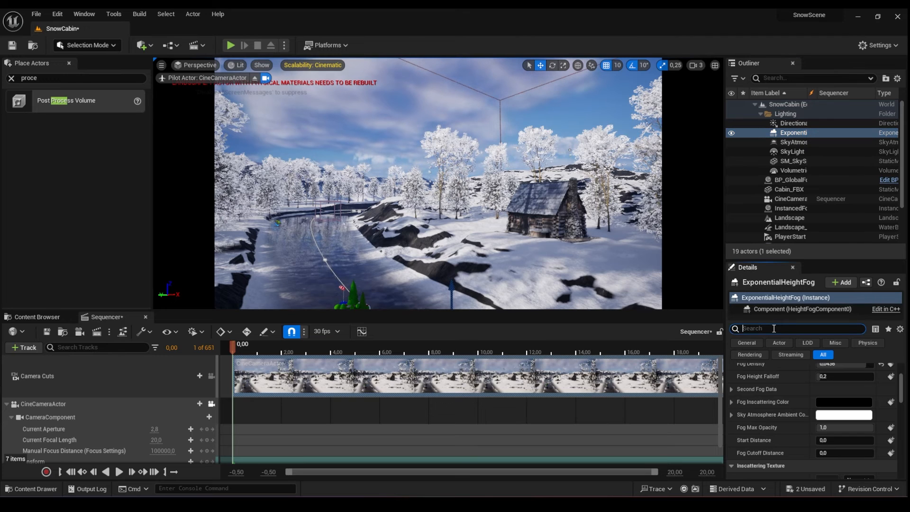
type("volum")
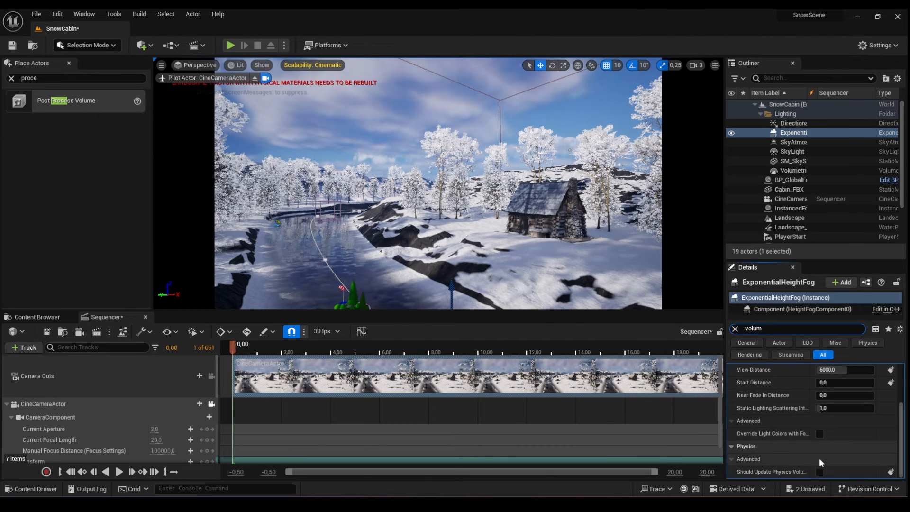
scroll(791, 379, "up", 3)
left_click(833, 394)
type("0,9")
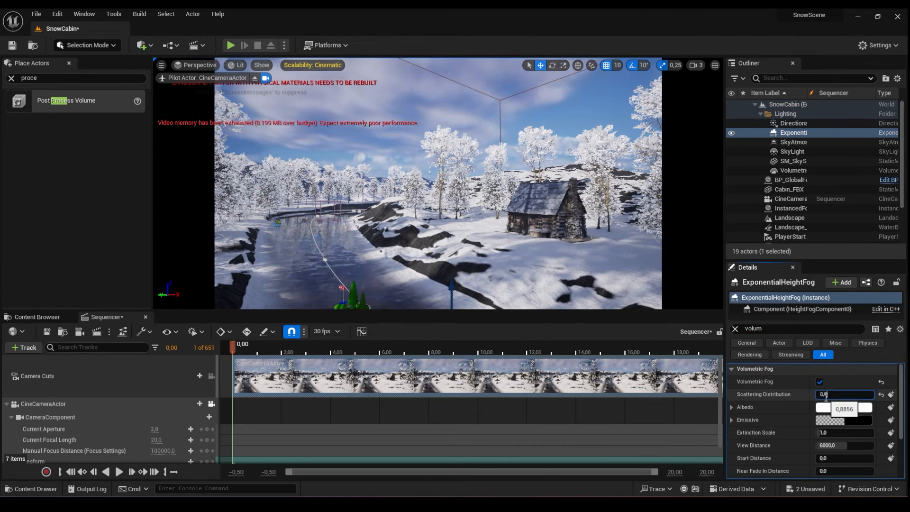
key("Return")
Step: Set the exponential height fog's Fog Density to 0.05
left_click(735, 328)
left_click(847, 446)
type("0,05")
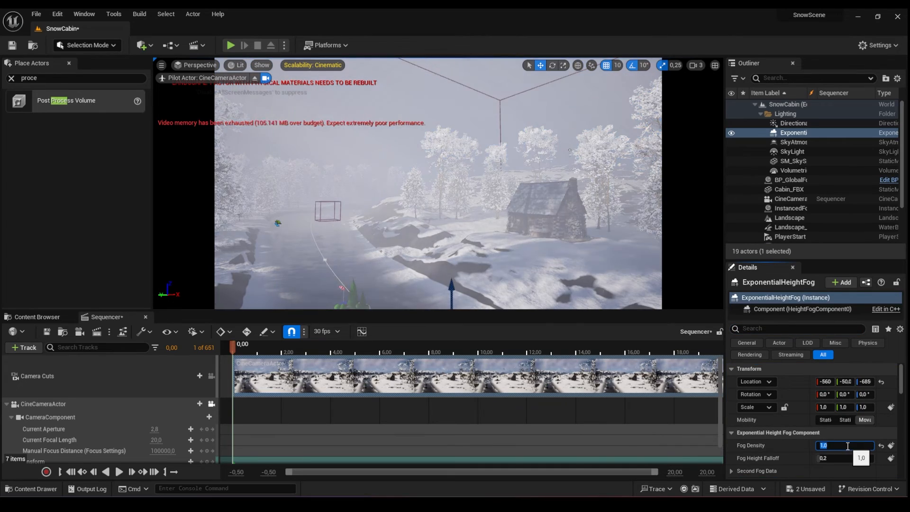
key("Return")
Step: Lower the viewport scalability to Medium and turn the cinematic camera to look along the river
left_click(312, 65)
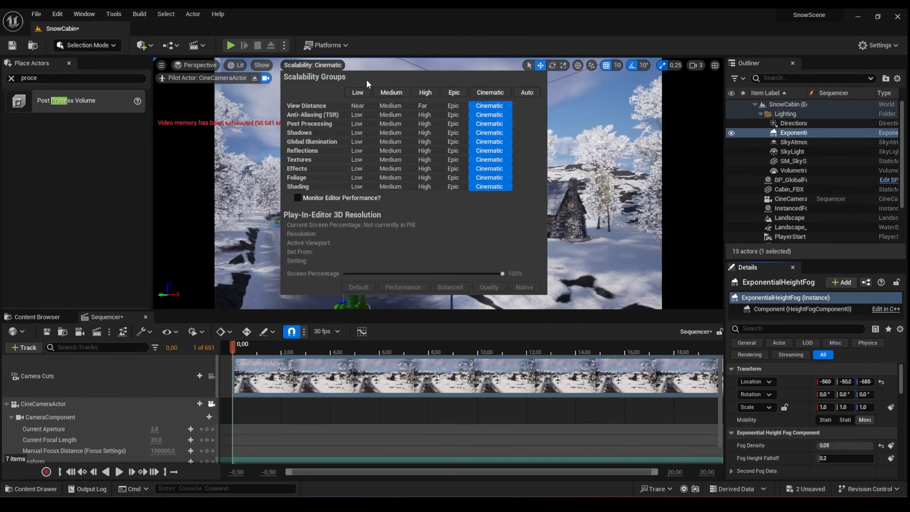
left_click(381, 89)
right_click_drag(438, 184, 419, 184)
mouse_move(419, 231)
right_mouse_down()
mouse_move(412, 231)
mouse_move(430, 234)
mouse_move(406, 241)
right_mouse_up()
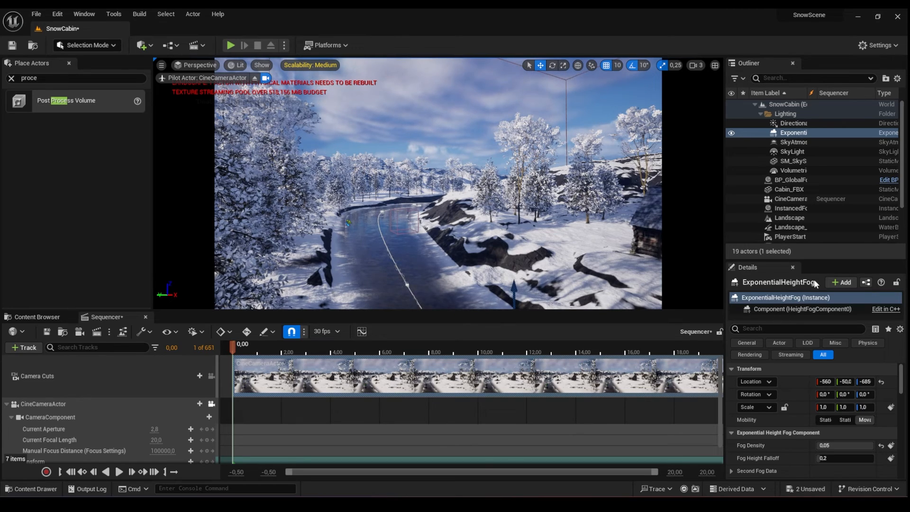
Step: In the M_Landscape material, set the constant that multiplies the RG mask to 5 and apply the change
left_click(38, 317)
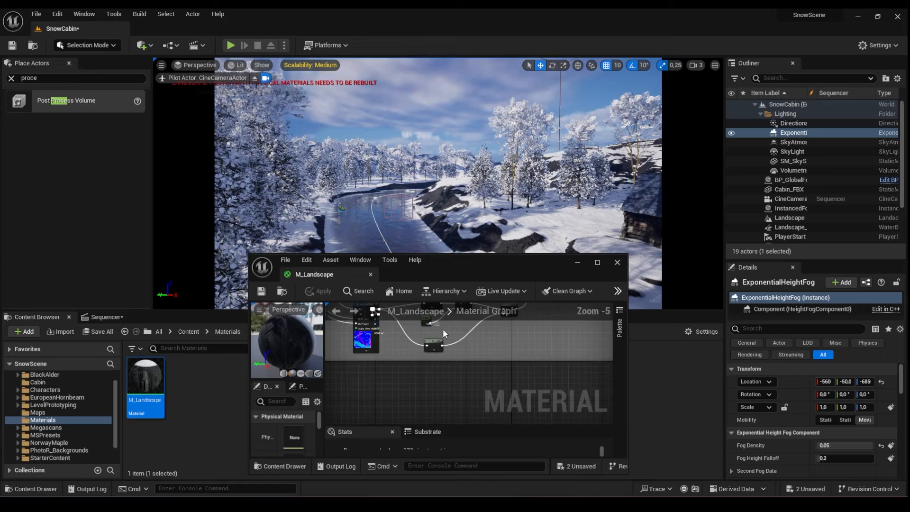
scroll(445, 334, "up", 3)
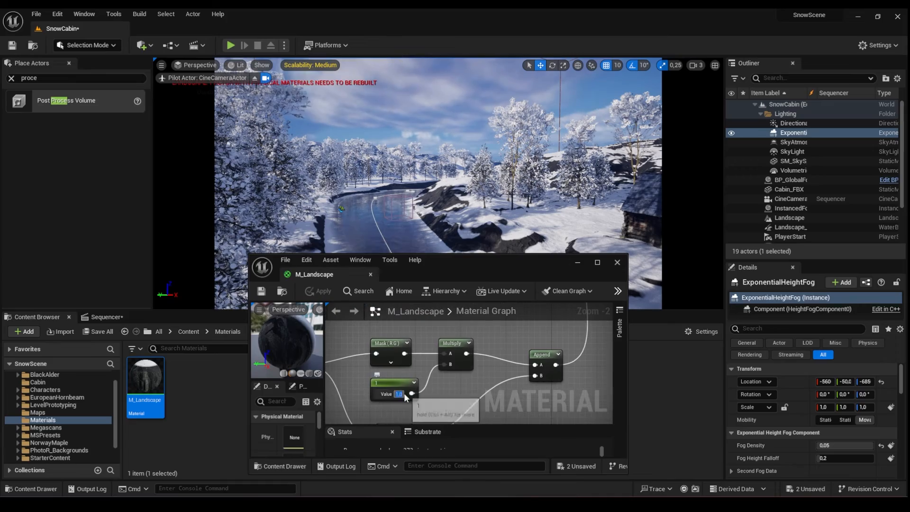
right_click_drag(436, 190, 431, 161)
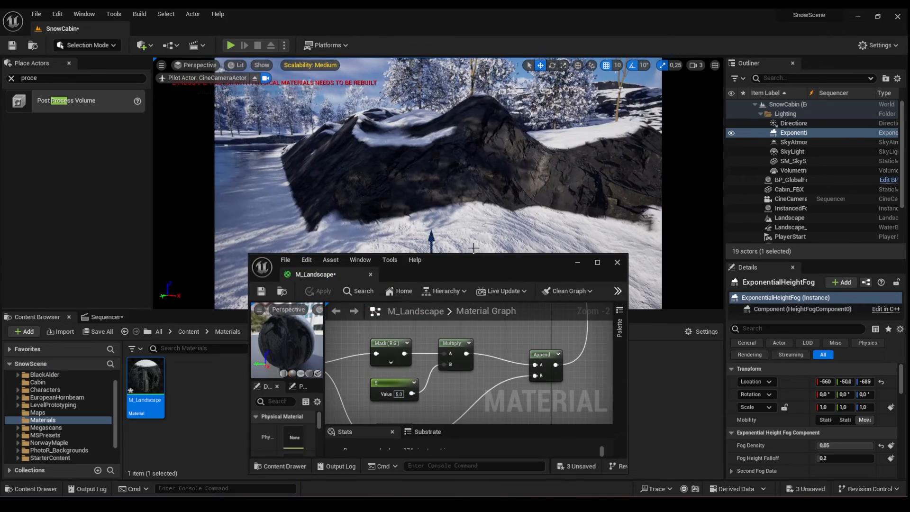
scroll(473, 370, "down", 1)
right_click_drag(521, 341, 419, 394)
left_click(425, 379)
type("1")
key("Return")
left_click(324, 293)
Step: Set the RG mask's multiplier constant in M_Landscape to 8 and apply the material
right_click_drag(426, 190, 403, 185)
right_click_drag(568, 383, 410, 403)
left_click(425, 373)
type("8")
key("Return")
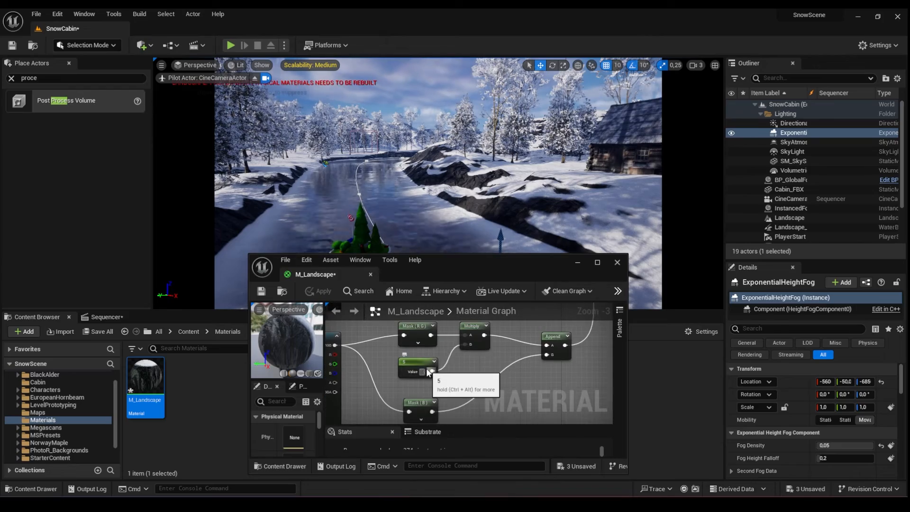
left_click(324, 293)
Step: Move the cinematic camera to a new viewpoint showing the cabin across the river behind a tree
left_click(355, 188)
right_click_drag(355, 188, 367, 208)
left_click(356, 189)
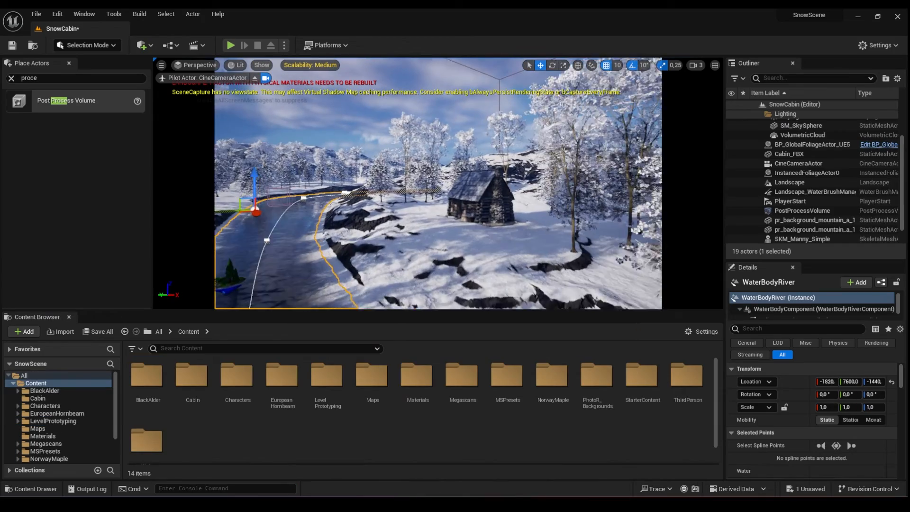
mouse_move(438, 185)
right_mouse_down()
mouse_move(393, 183)
mouse_move(432, 171)
right_mouse_up()
mouse_move(254, 289)
right_mouse_down()
mouse_move(292, 277)
mouse_move(256, 298)
right_mouse_up()
Step: Create a new level sequence in the Content folder and open it in the Sequencer
right_click(203, 435)
mouse_move(272, 270)
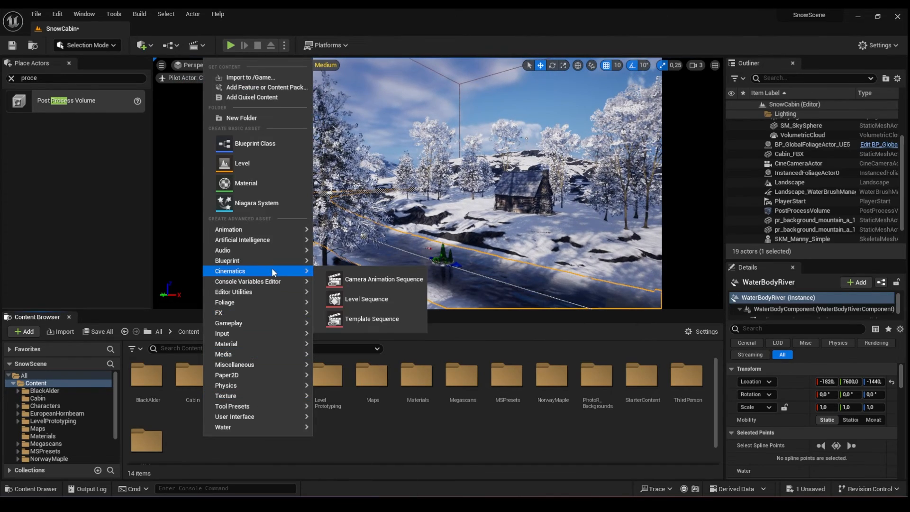
left_click(357, 297)
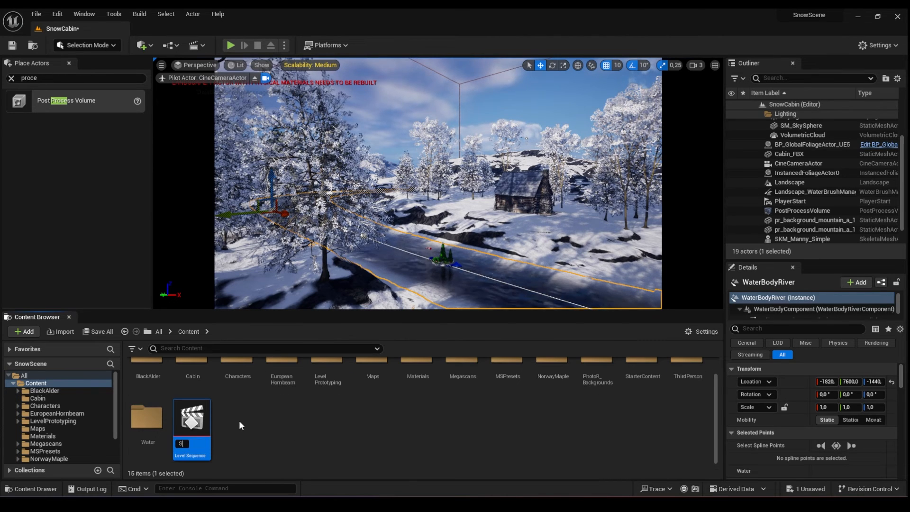
double_click(192, 422)
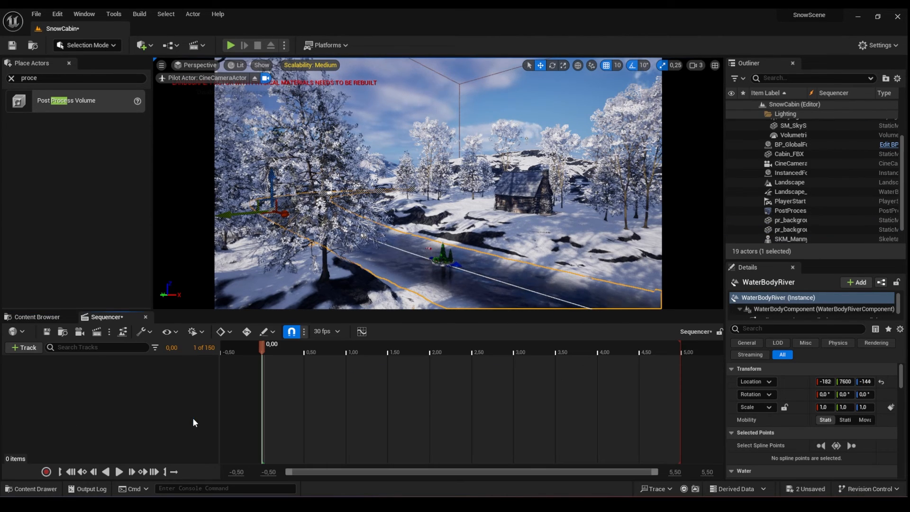
Step: Add the CineCameraActor to the new sequence
left_click(26, 347)
mouse_move(54, 192)
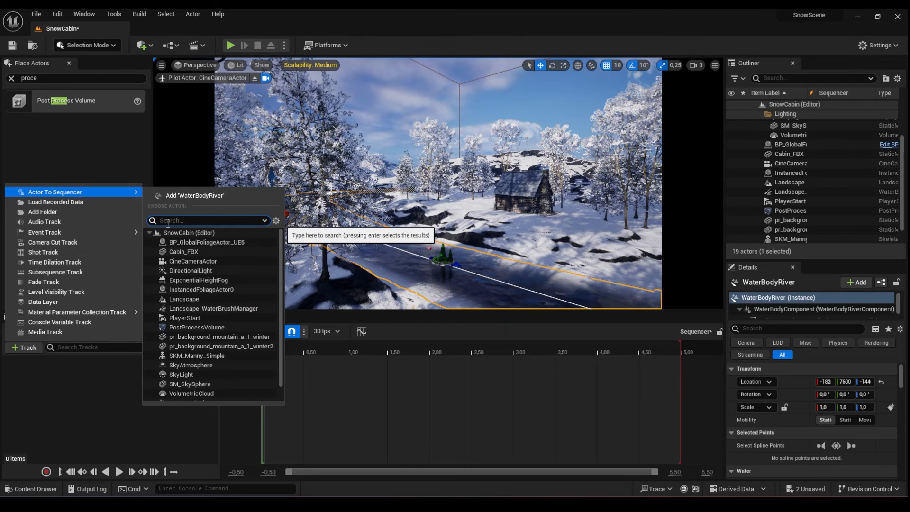
left_click(181, 260)
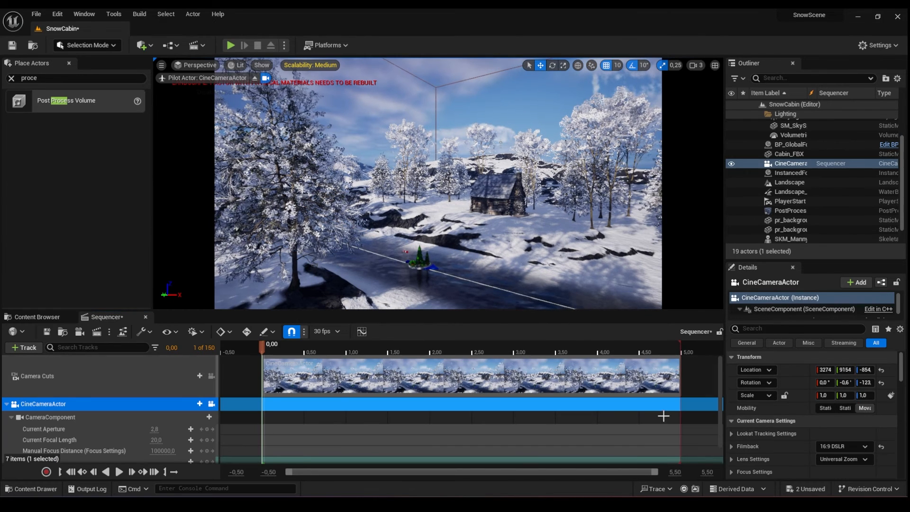
Step: Set the sequence's view range end to 20 and extend the playback range and camera cut to about 20 seconds
type("20")
key("Return")
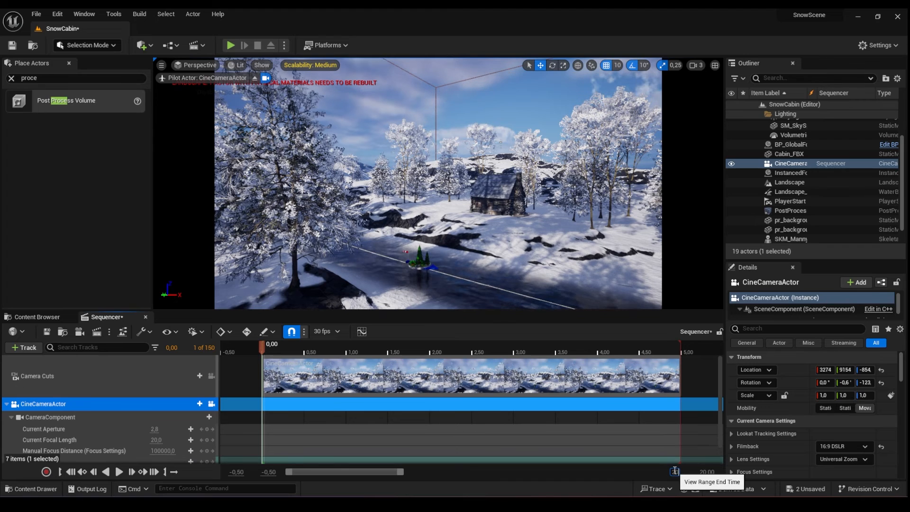
key("Return")
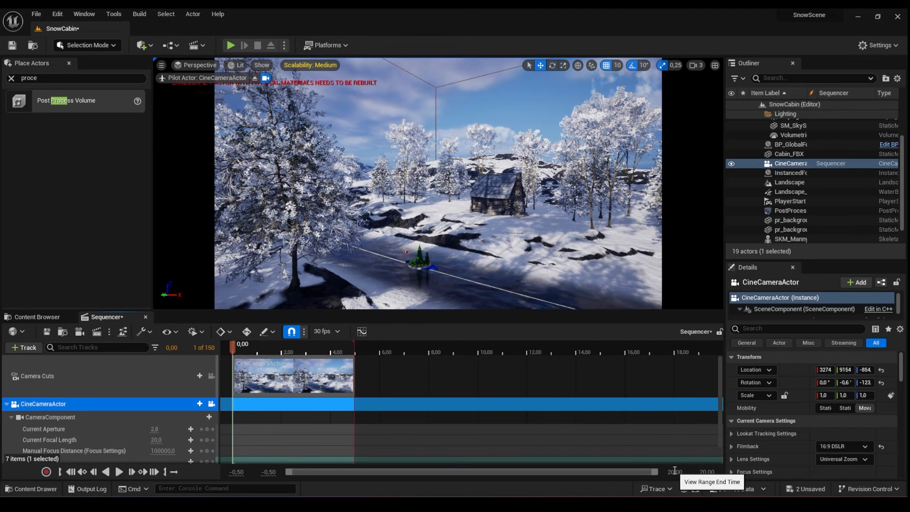
left_click_drag(357, 344, 719, 344)
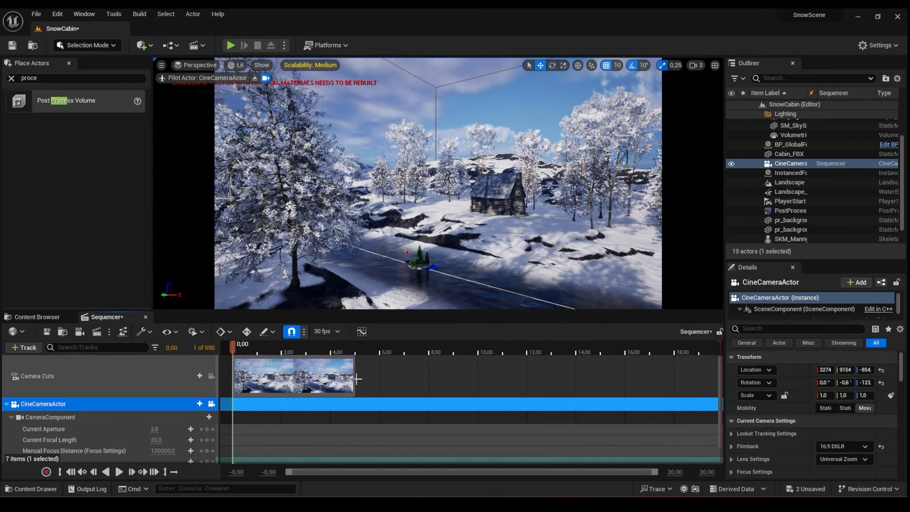
left_click_drag(355, 379, 718, 379)
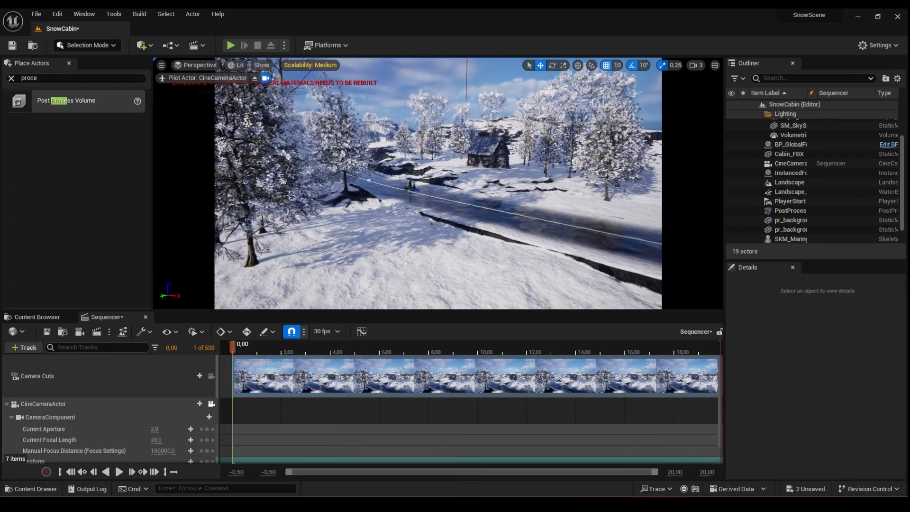
Step: Switch to Foliage mode and paint additional snow trees around the river in front of the camera
left_click(89, 45)
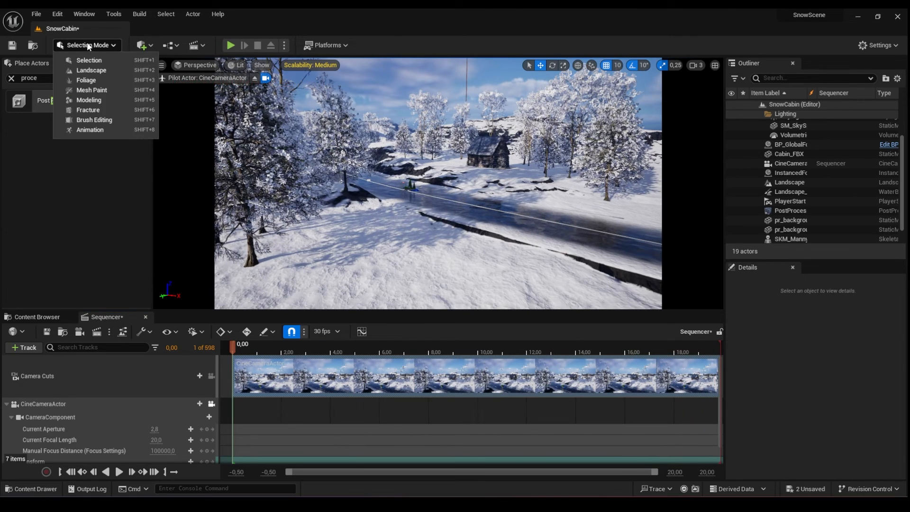
left_click(82, 80)
left_click(403, 218)
mouse_move(408, 220)
right_mouse_down()
mouse_move(455, 227)
mouse_move(511, 280)
mouse_move(479, 142)
right_mouse_up()
left_click(462, 230)
left_click(477, 110)
left_click(477, 110)
right_click_drag(477, 110, 512, 94)
Step: Lower the camera speed to 0.33, reframe the piloted camera on the cabin behind the riverside trees, and return to Selection mode
left_click(696, 65)
left_click(707, 86)
right_click_drag(474, 166, 427, 185)
left_click(313, 183)
right_click_drag(313, 183, 270, 185)
mouse_move(426, 185)
right_mouse_down()
mouse_move(478, 214)
mouse_move(450, 171)
mouse_move(436, 183)
mouse_move(448, 189)
mouse_move(429, 182)
mouse_move(437, 199)
mouse_move(435, 173)
mouse_move(448, 175)
mouse_move(438, 180)
right_mouse_up()
key("shift+1")
Step: Try a focal length of 80 on the CineCameraActor in the Sequencer
left_click(157, 440)
type("80")
key("Return")
Step: Set the viewport scalability to Cinematic and the CineCameraActor's current focal length to 50
left_click(310, 65)
left_click(487, 90)
left_click(427, 279)
left_click(157, 439)
type("50")
key("Return")
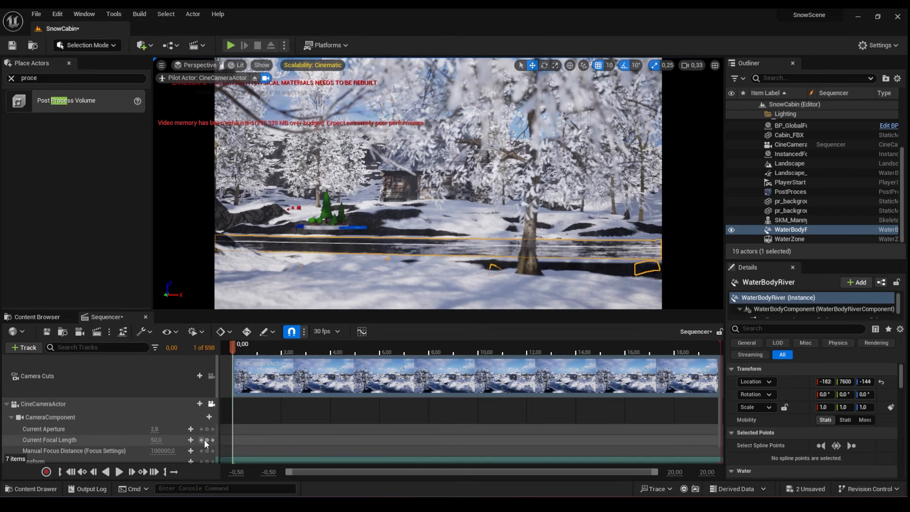
Step: Key the CineCameraActor's transform at the sequence start and at about 4.03 seconds
scroll(203, 439, "down", 1)
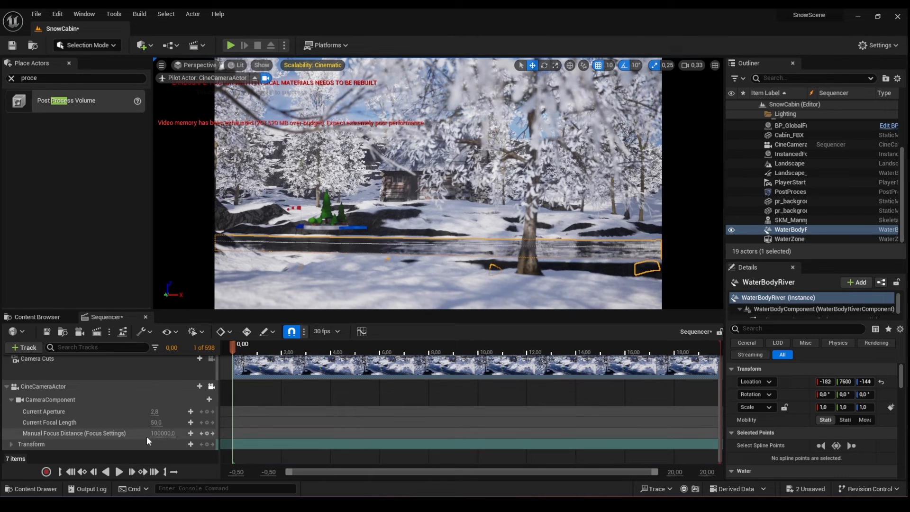
left_click(206, 444)
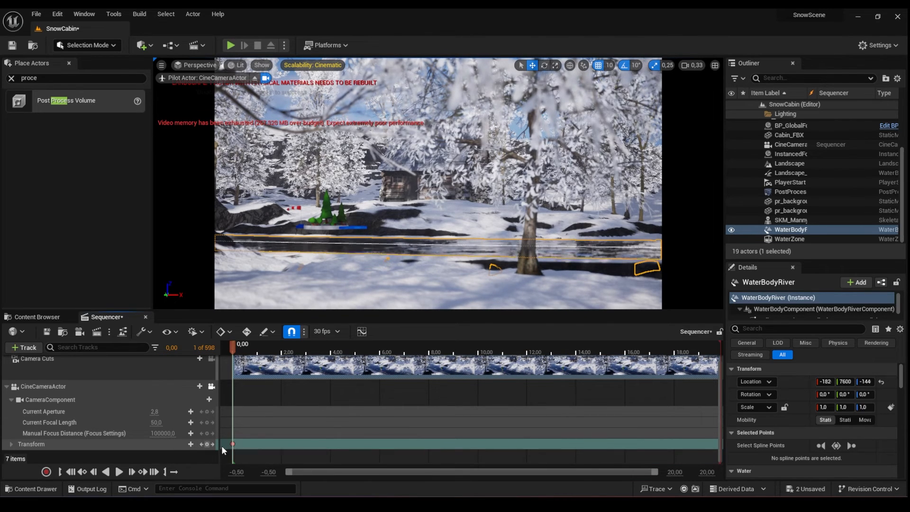
mouse_move(417, 246)
right_mouse_down()
mouse_move(443, 225)
mouse_move(432, 245)
right_mouse_up()
key("w")
left_click_drag(232, 344, 332, 357)
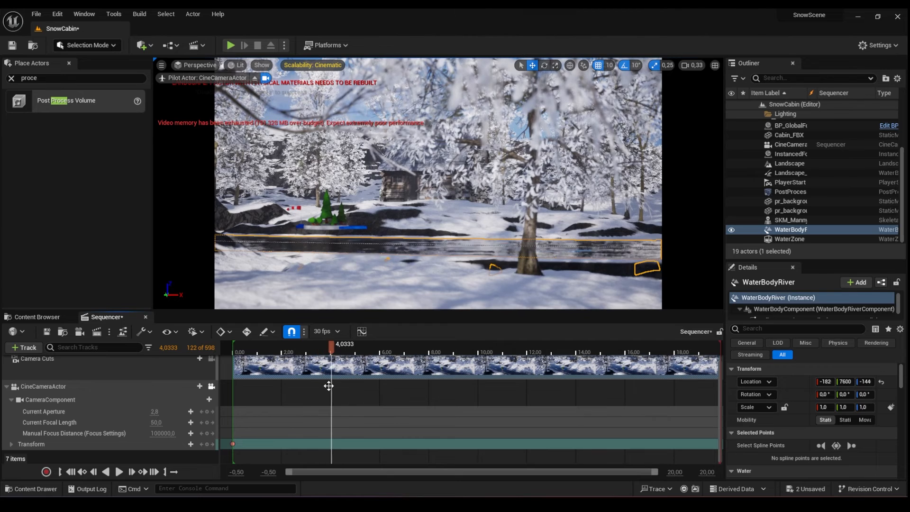
left_click(206, 444)
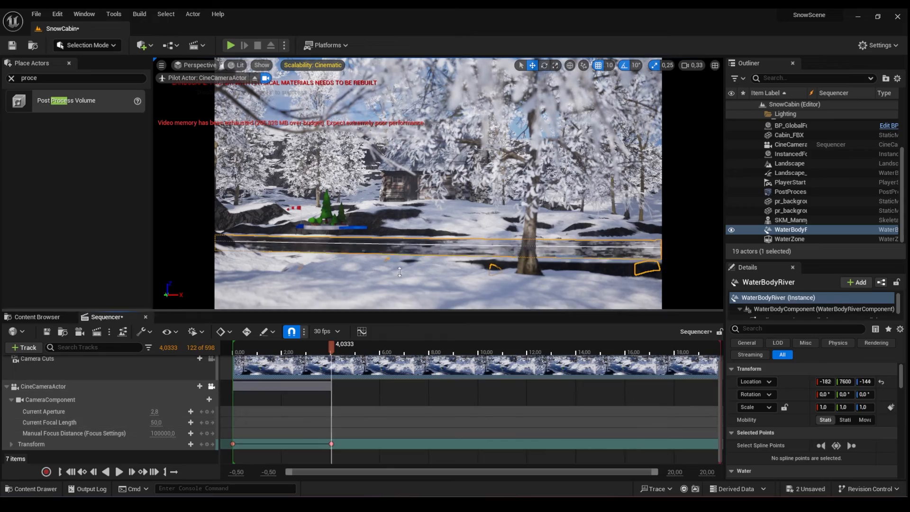
Step: Try a camera viewpoint closer to the cabin across the river and add a transform key at 10 seconds
key("s")
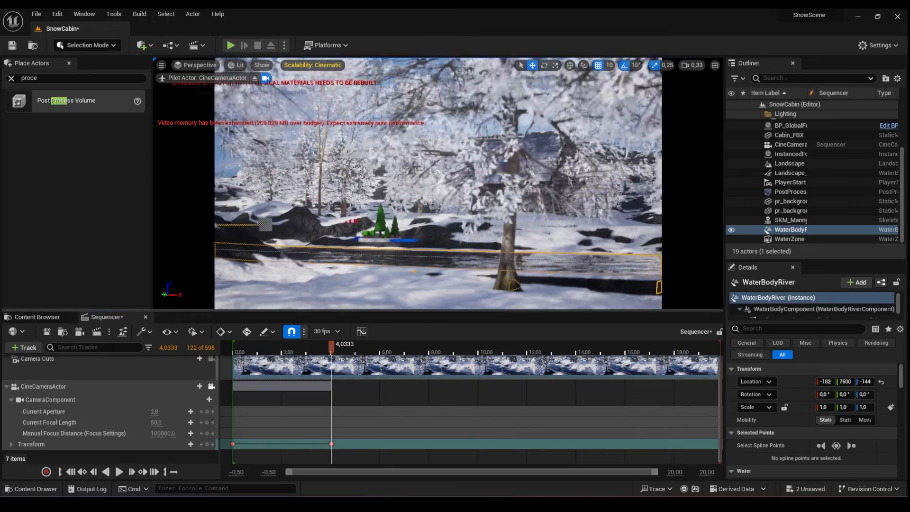
key("w")
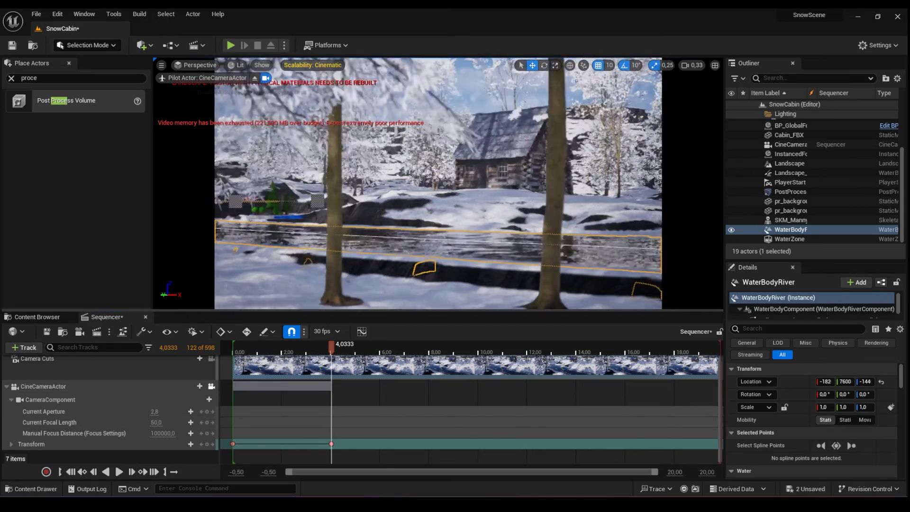
key("d")
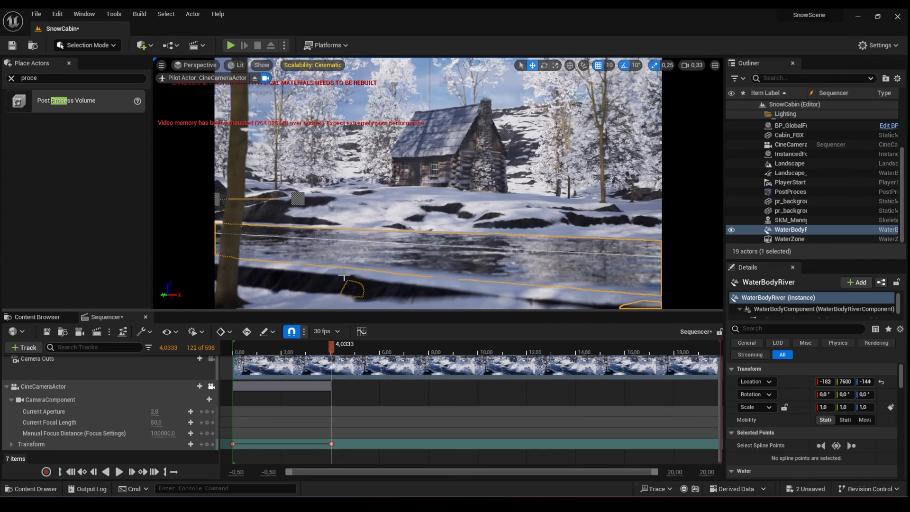
left_click_drag(340, 348, 478, 356)
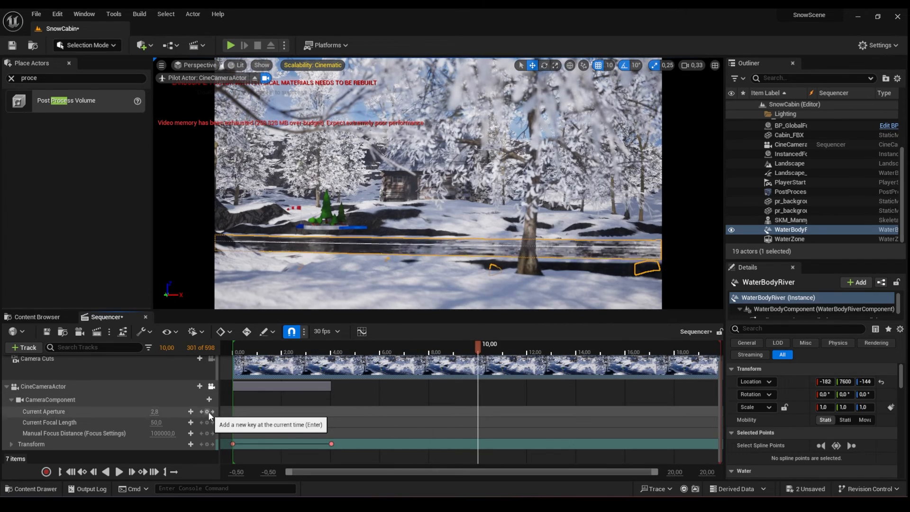
left_click(207, 444)
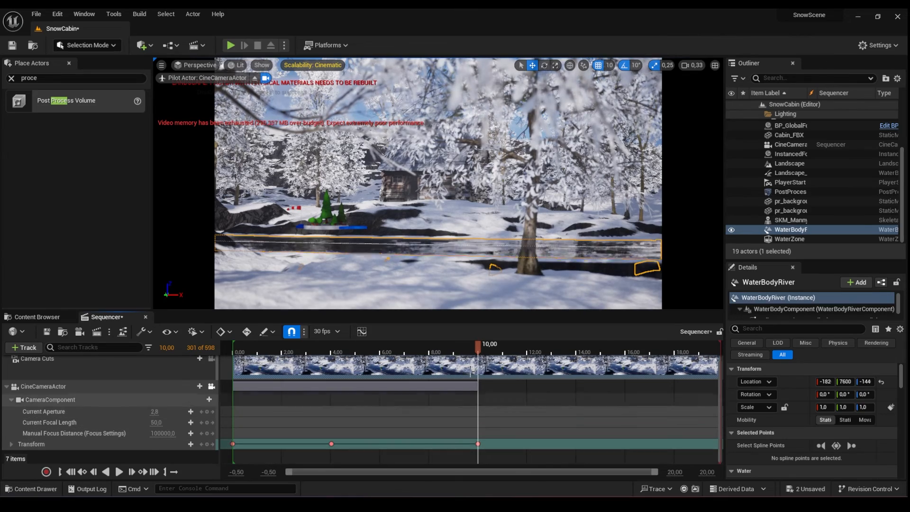
Step: Try a closer view of the cabin and add a camera transform key at about 15.4 seconds
key("w")
right_click_drag(426, 285, 416, 285)
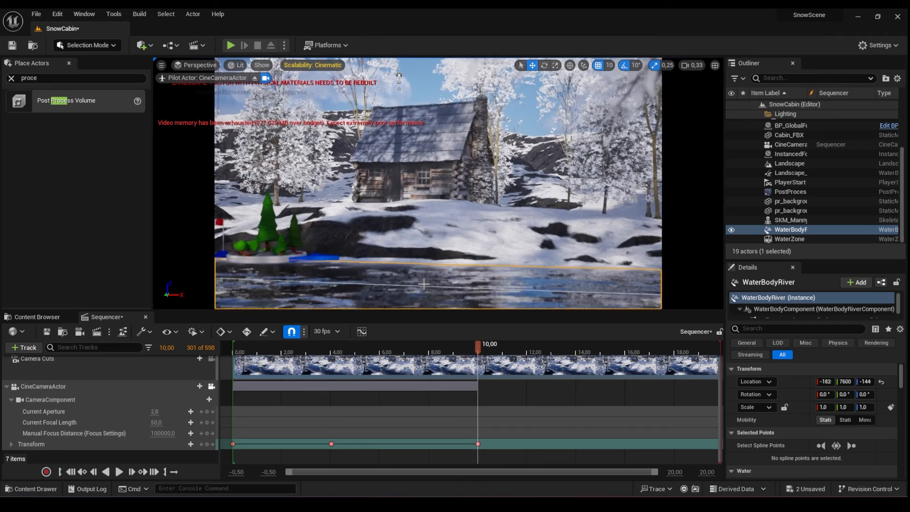
left_click_drag(477, 349, 611, 350)
left_click(207, 444)
Step: Play the sequence from the start to check the camera movement
left_click_drag(398, 348, 233, 350)
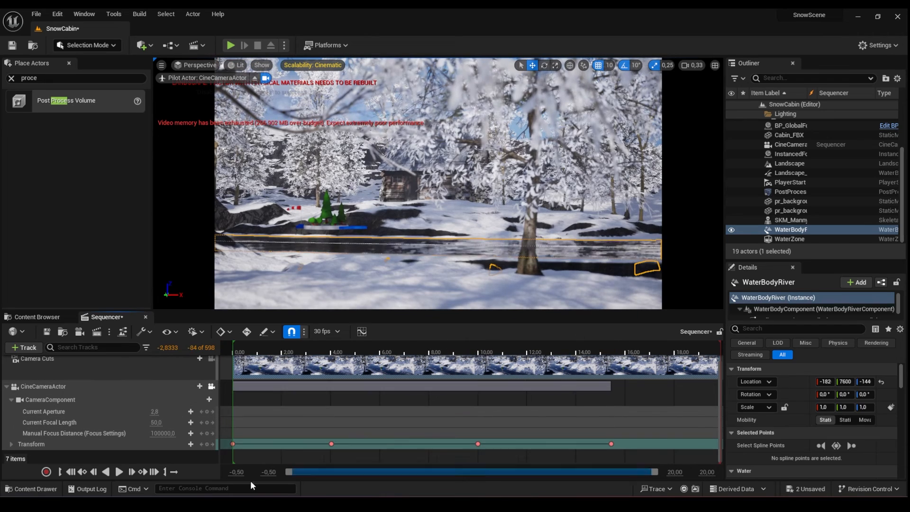
left_click(119, 473)
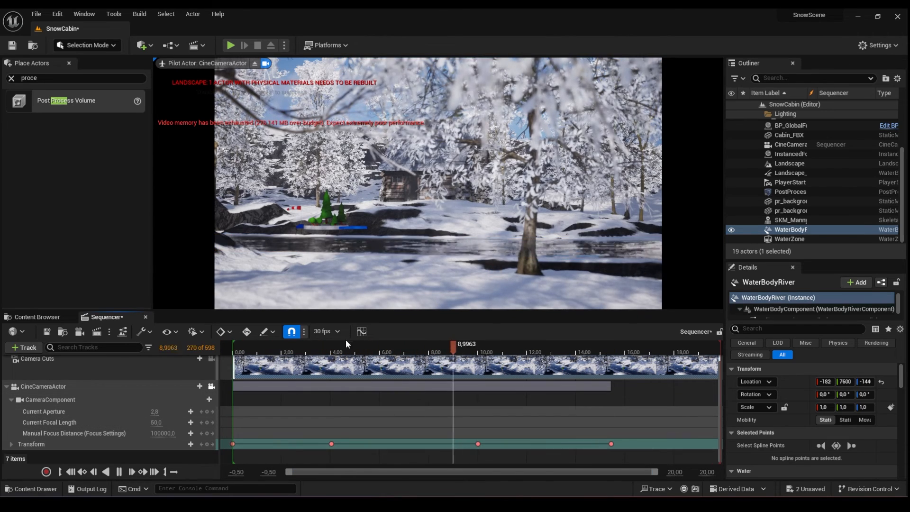
left_click(119, 472)
Step: Set the camera at 4 seconds to a view of the cabin through the tree branches and key its transform
left_click(331, 444)
left_click(11, 444)
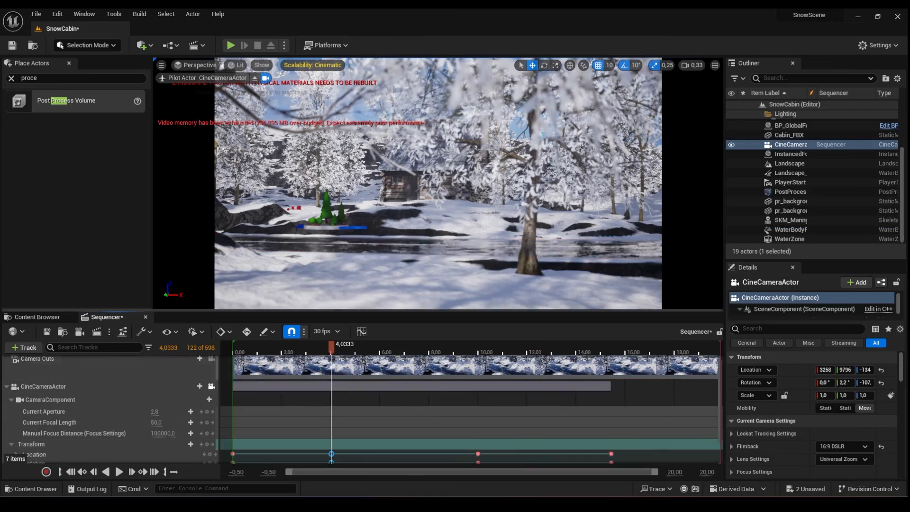
mouse_move(331, 349)
left_mouse_down()
mouse_move(249, 349)
mouse_move(331, 348)
left_mouse_up()
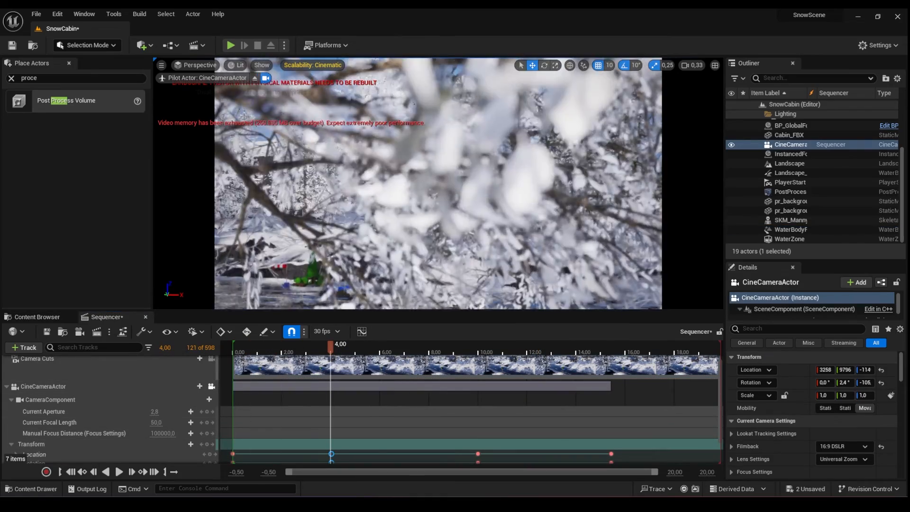
scroll(205, 438, "down", 2)
left_click(207, 418)
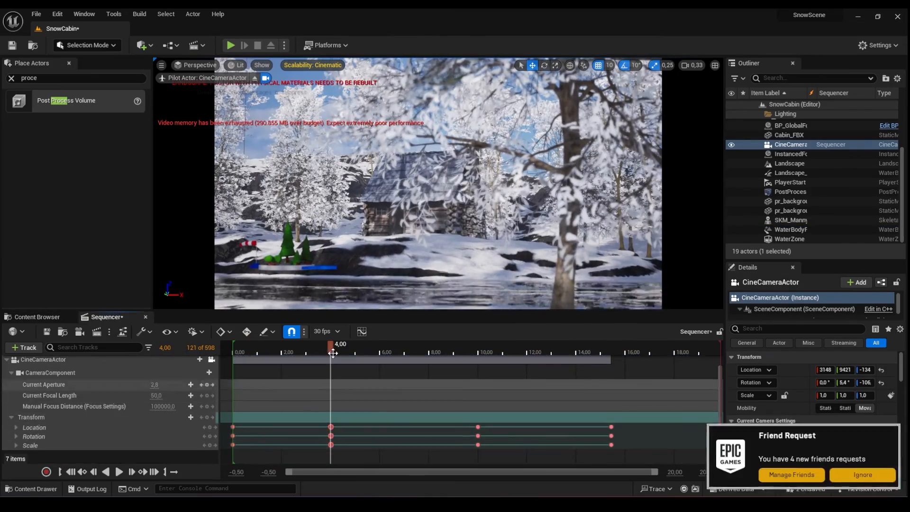
Step: Move the camera to an open riverside view of the cabin at about 9.97 seconds and key its transform
left_click_drag(331, 349, 479, 377)
key("w")
right_click_drag(467, 266, 448, 265)
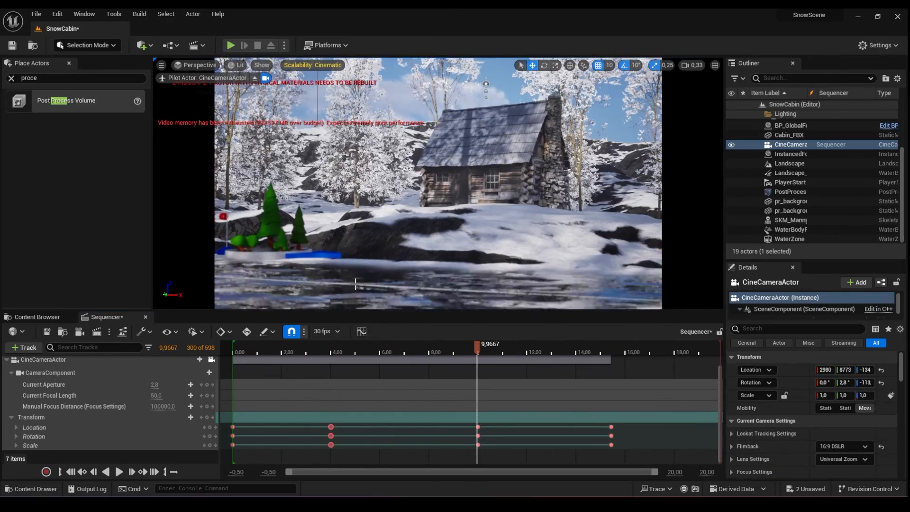
left_click(207, 418)
Step: Move the camera at 15.4 seconds so the cabin sits beyond the river at the frame's right, and key its transform
left_click_drag(479, 352, 612, 367)
key("w")
mouse_move(535, 256)
right_mouse_down()
mouse_move(521, 265)
mouse_move(507, 254)
mouse_move(521, 255)
right_mouse_up()
left_click(207, 417)
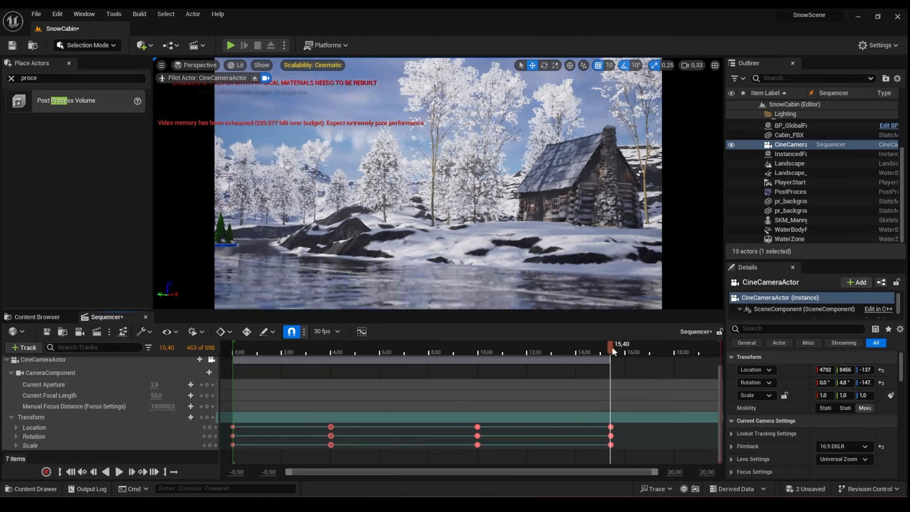
Step: Play back the re-keyed camera animation from near the start of the sequence
left_click_drag(611, 347, 237, 356)
left_click(118, 471)
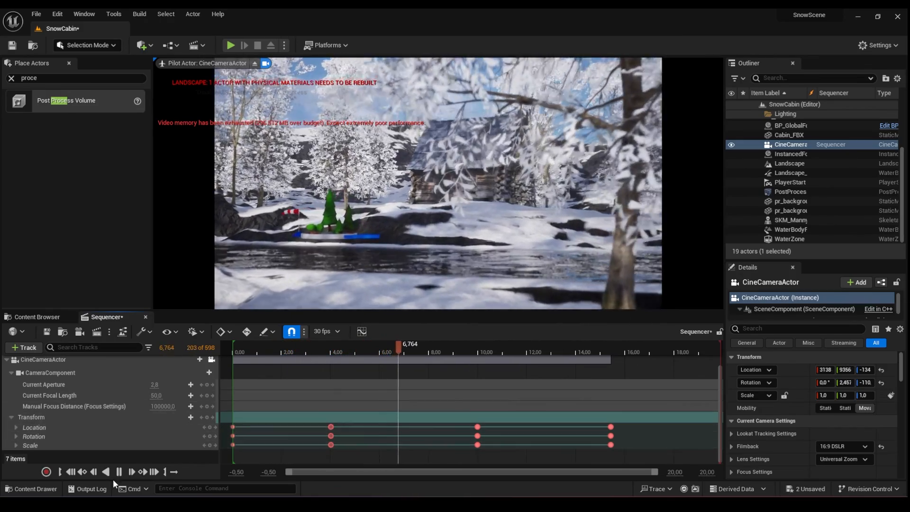
left_click(118, 471)
Step: Open the Movie Render Queue and add the Sequencer level sequence as a render job
left_click(85, 15)
mouse_move(109, 42)
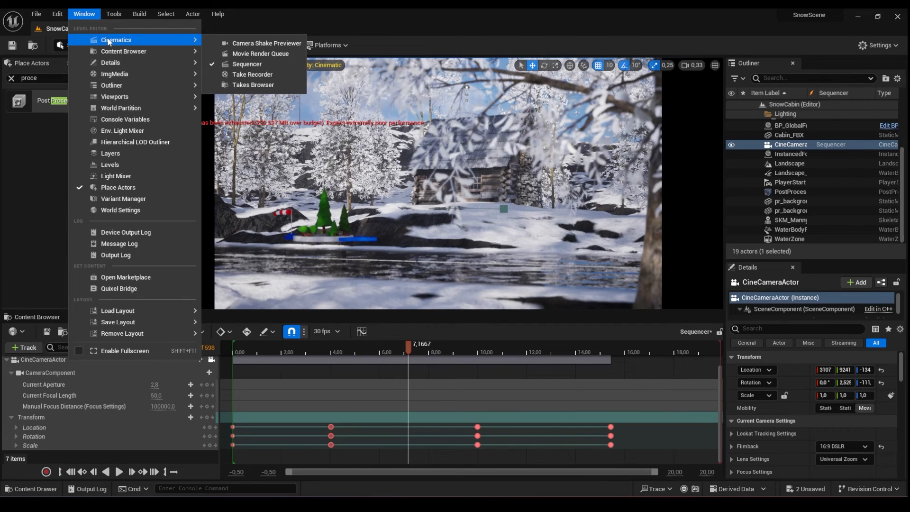
left_click(260, 53)
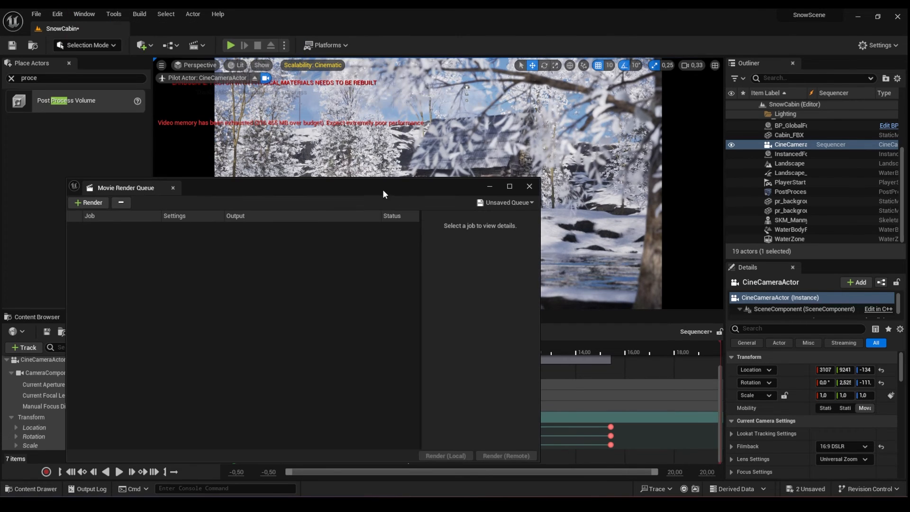
left_click(94, 202)
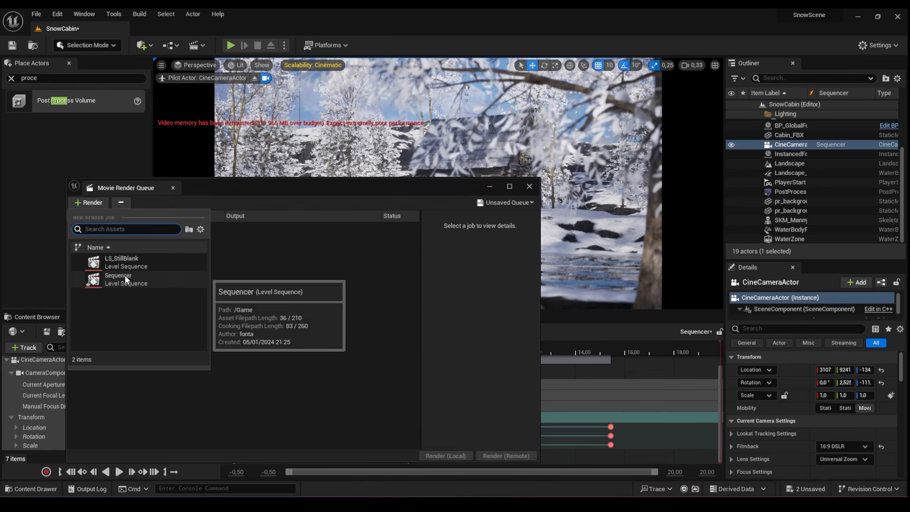
key("Escape")
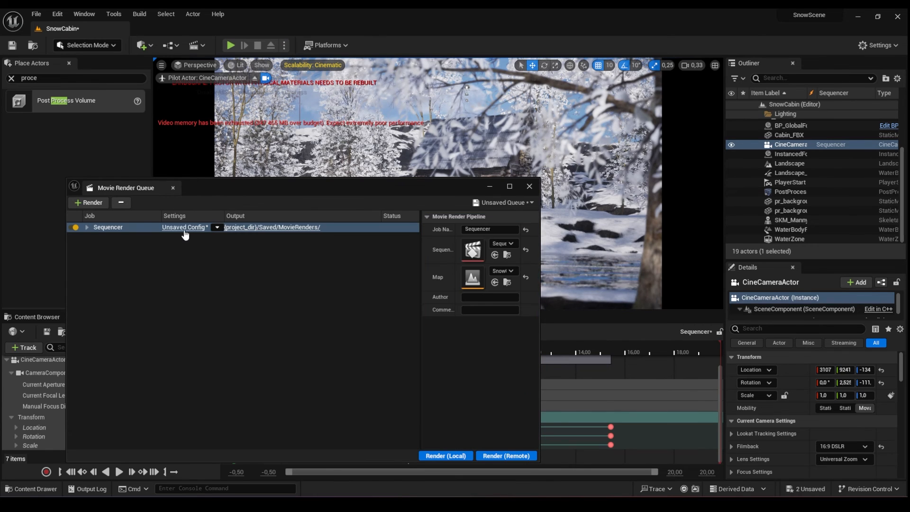
Step: Load the Still_Ultra preset into the Sequencer job's render configuration
left_click(184, 229)
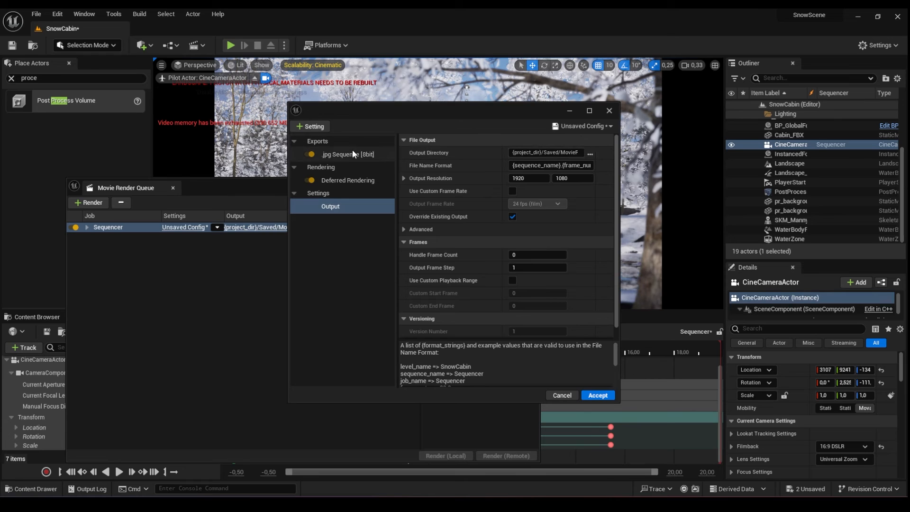
left_click(582, 126)
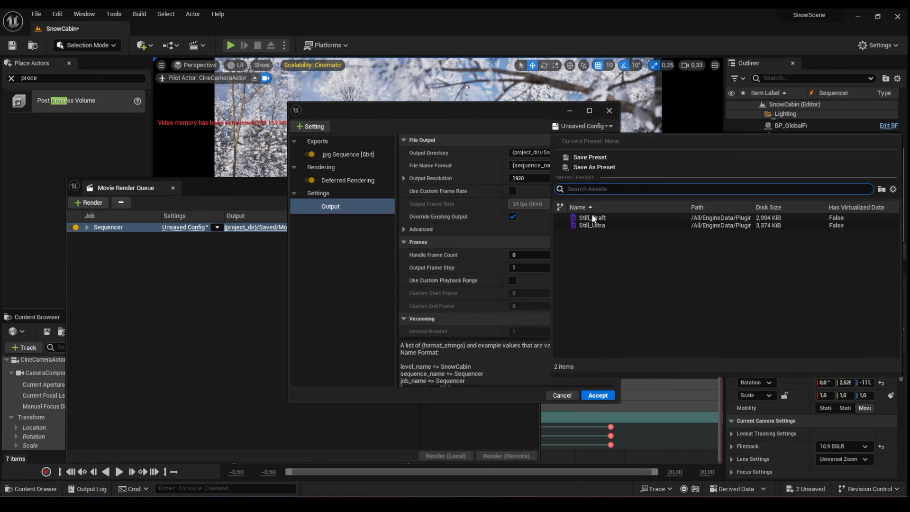
left_click(591, 215)
key("Return")
Step: Review the EXR export and anti-aliasing settings, and set the Spatial Sample Count to 2
left_click(340, 155)
left_click(342, 206)
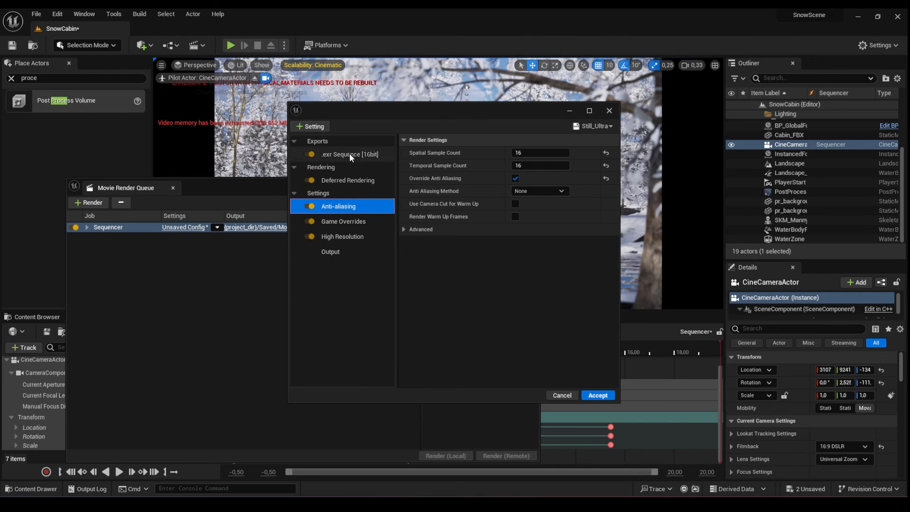
left_click(361, 155)
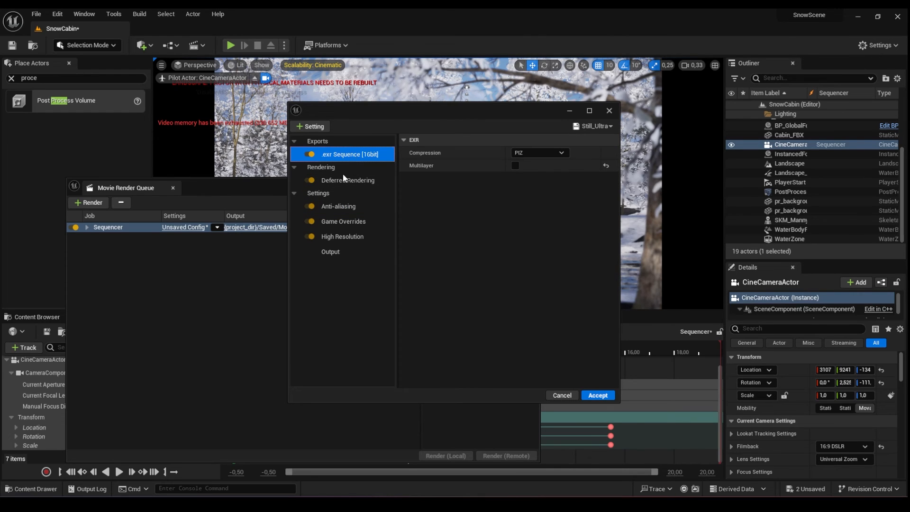
left_click(334, 206)
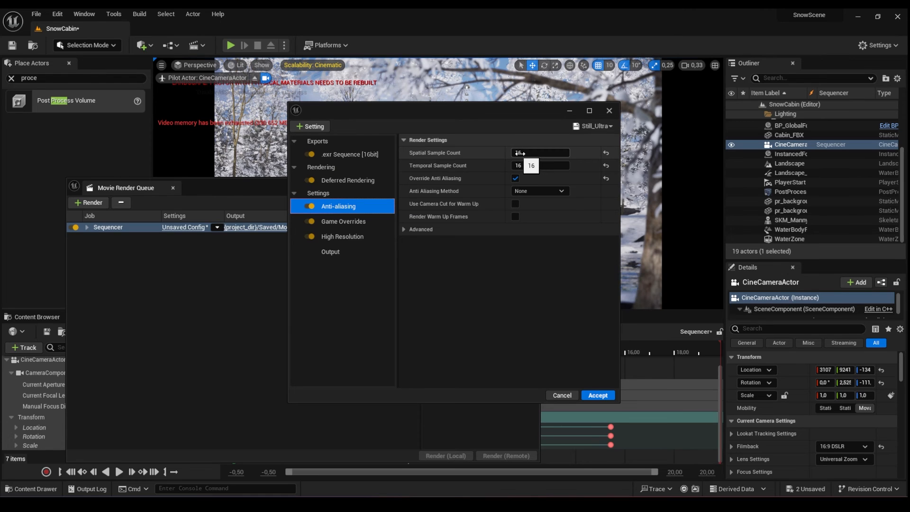
left_click(521, 165)
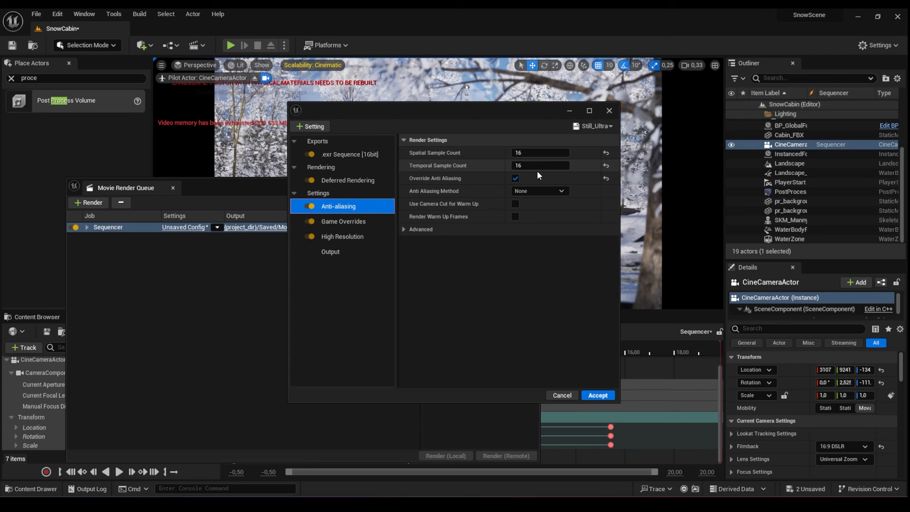
left_click(519, 156)
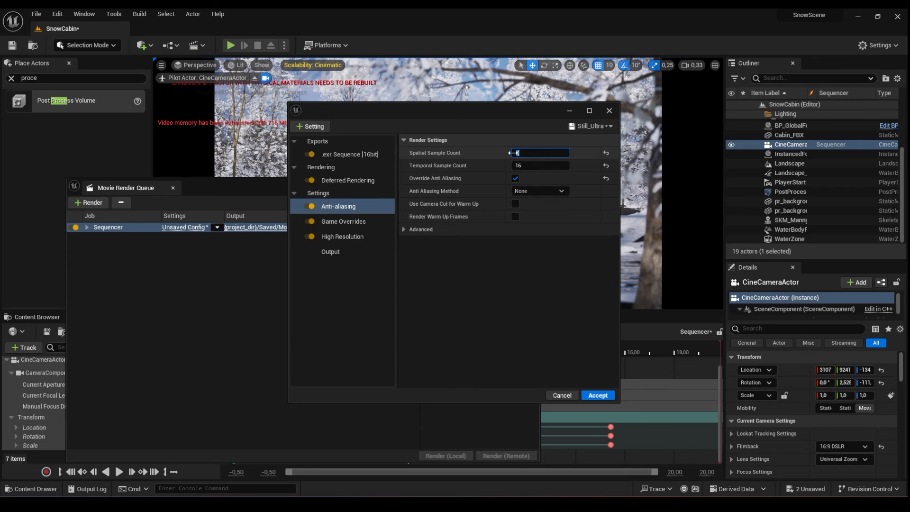
type("2")
key("Return")
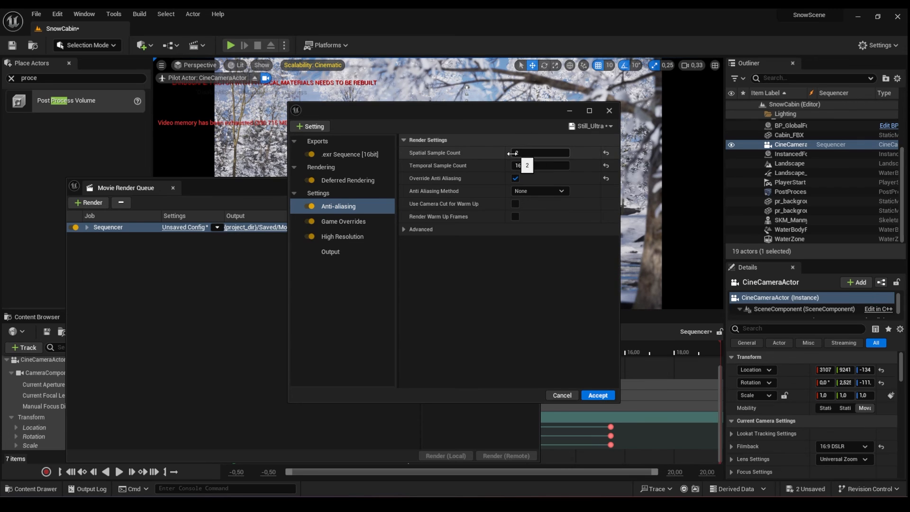
Step: Disable Game Overrides in the render configuration and set the output resolution to 1920 by 1080
left_click(348, 223)
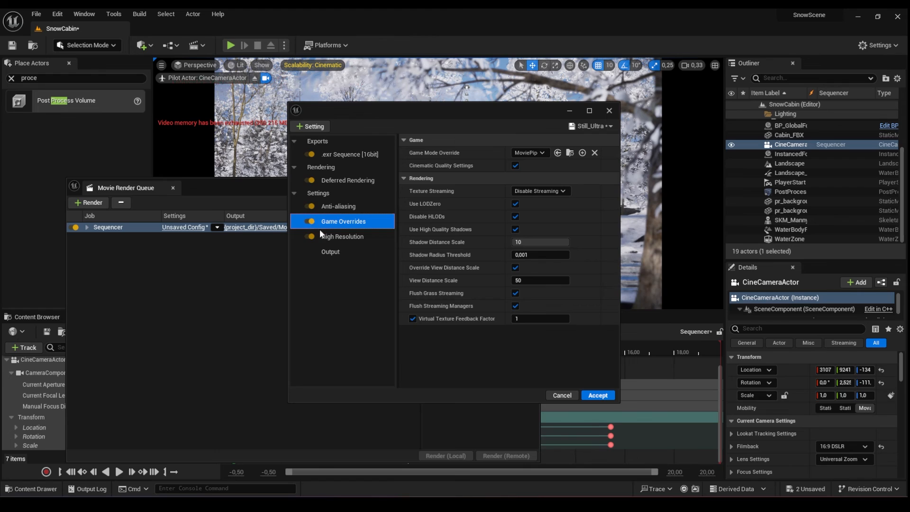
left_click(310, 222)
left_click(331, 237)
left_click(338, 251)
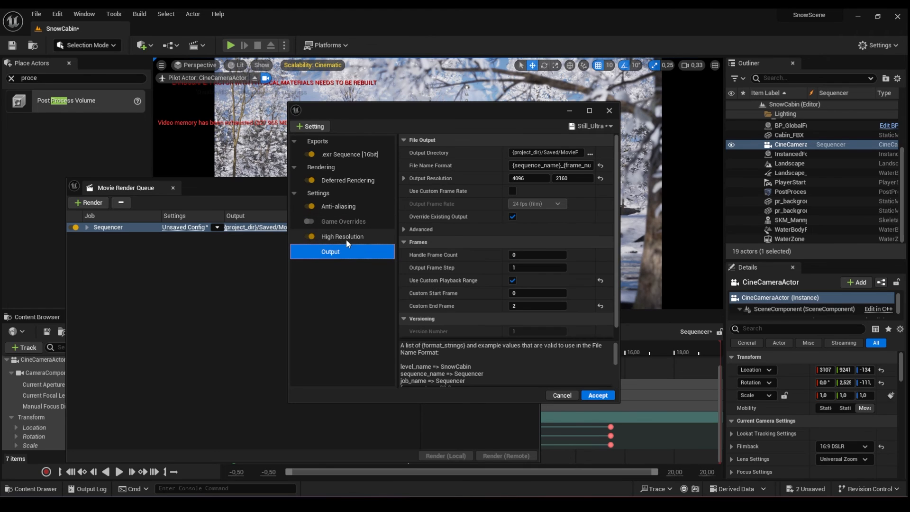
left_click(530, 179)
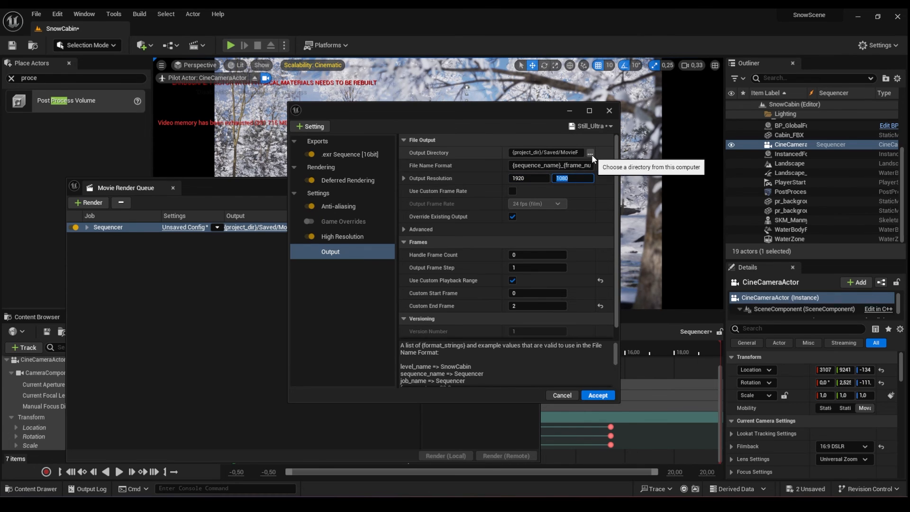
Step: Remove the _Ultra suffix from the file name format, leaving the sequence name and frame number tokens
left_click(530, 153)
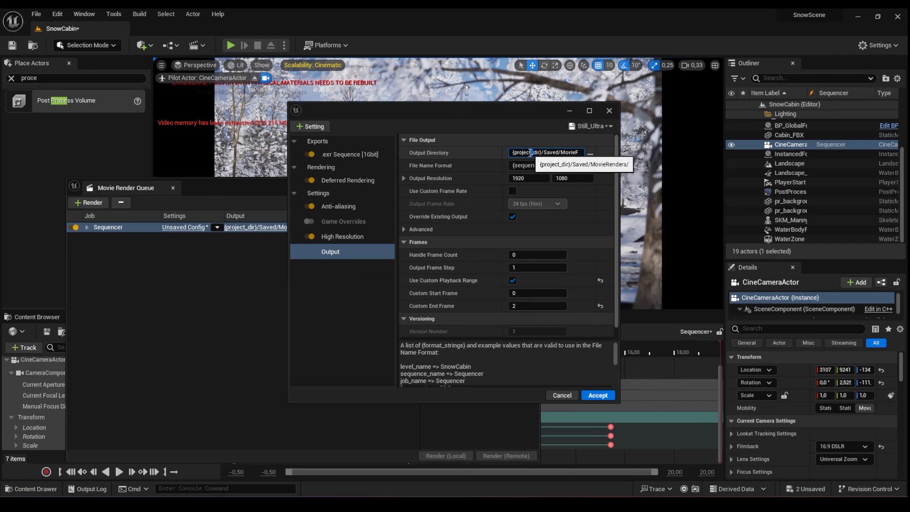
left_click(587, 141)
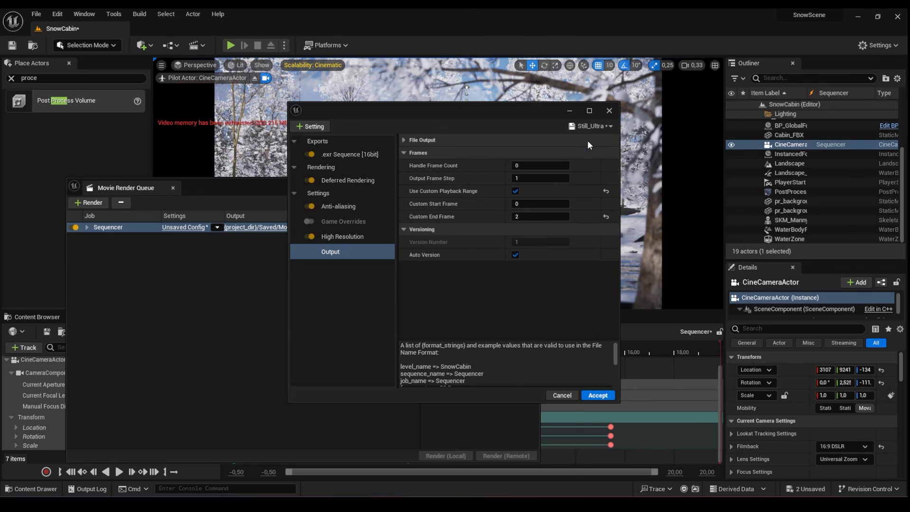
left_click(411, 139)
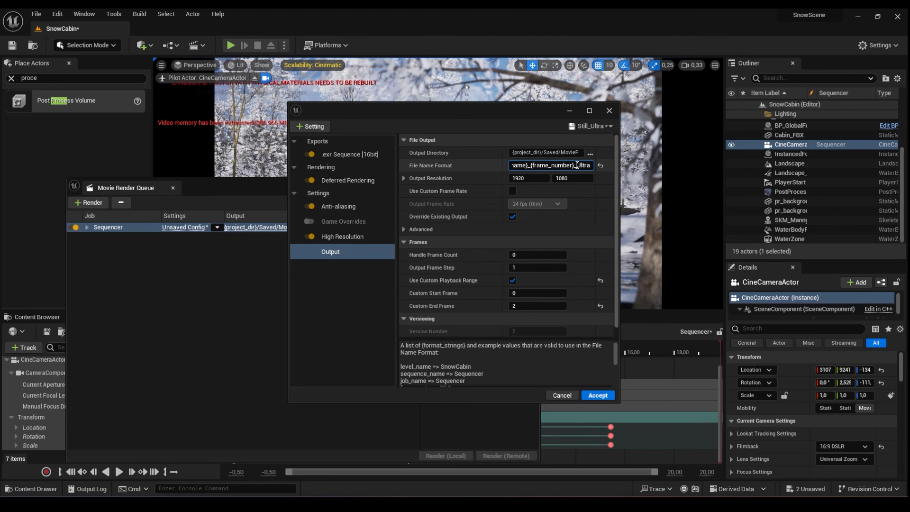
key("BackSpace")
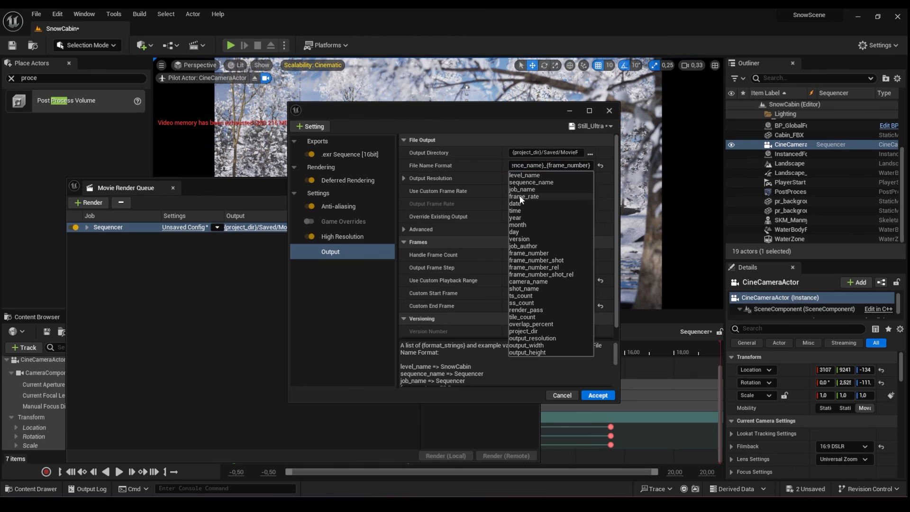
left_click(358, 348)
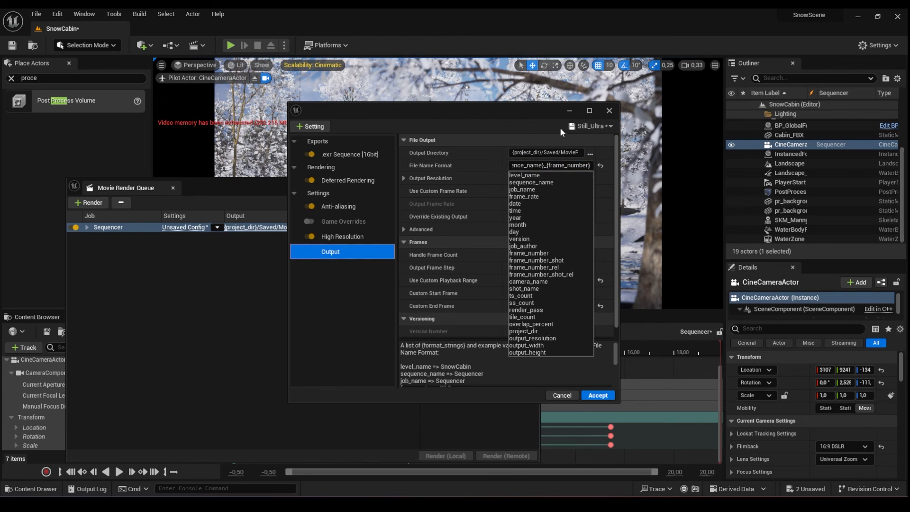
left_click(522, 124)
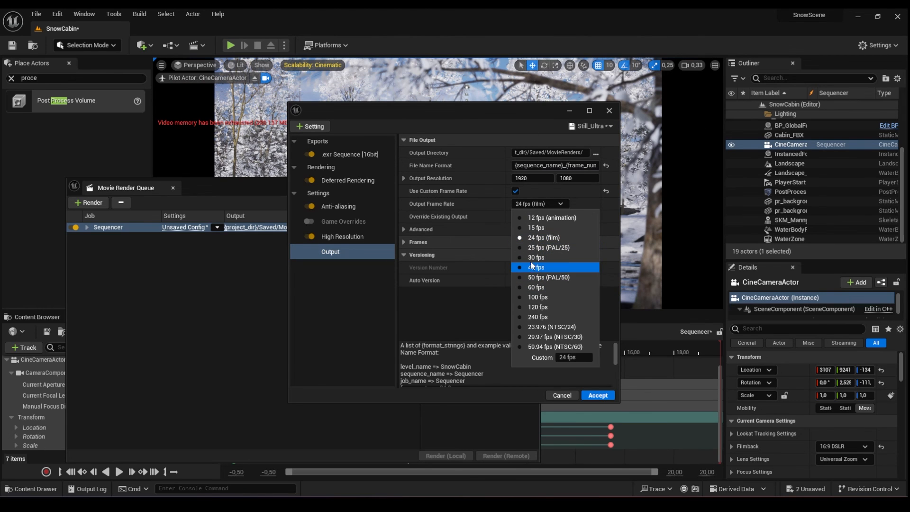
Step: Enable a custom output frame rate of 30 fps and turn off Use Custom Playback Range
left_click(529, 257)
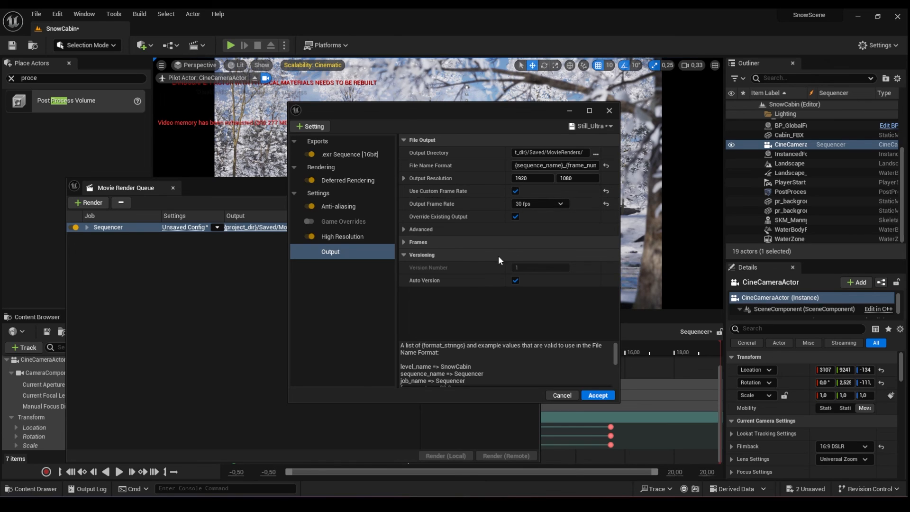
left_click(403, 242)
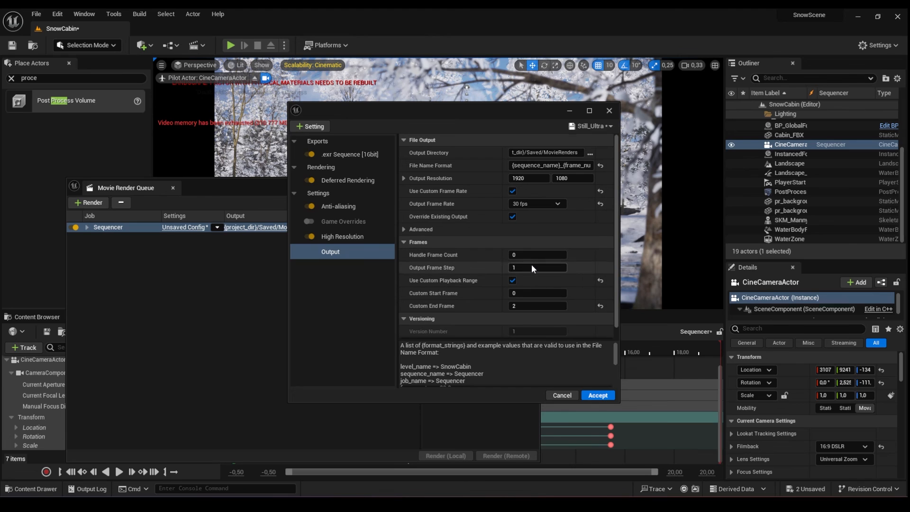
scroll(533, 266, "down", 1)
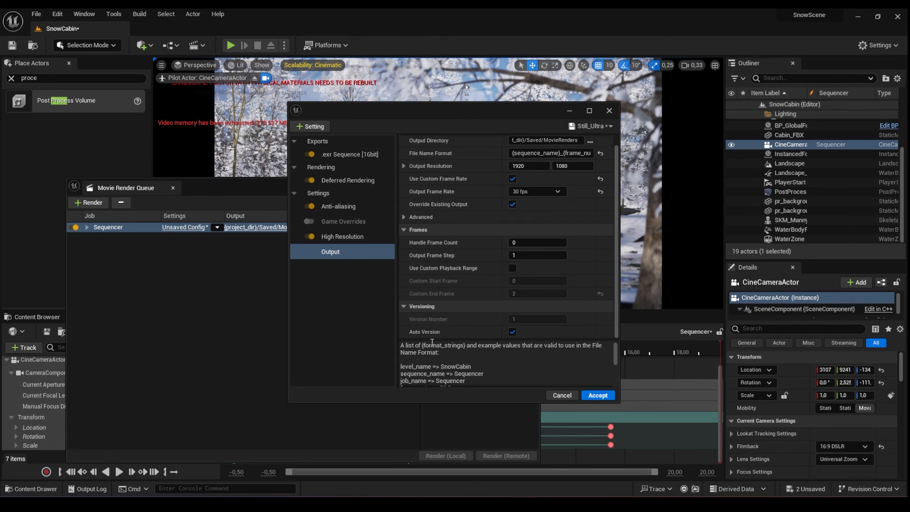
Step: Add a Console Variables setting to the render configuration with r.ScreenPercentage set to 200
left_click(316, 128)
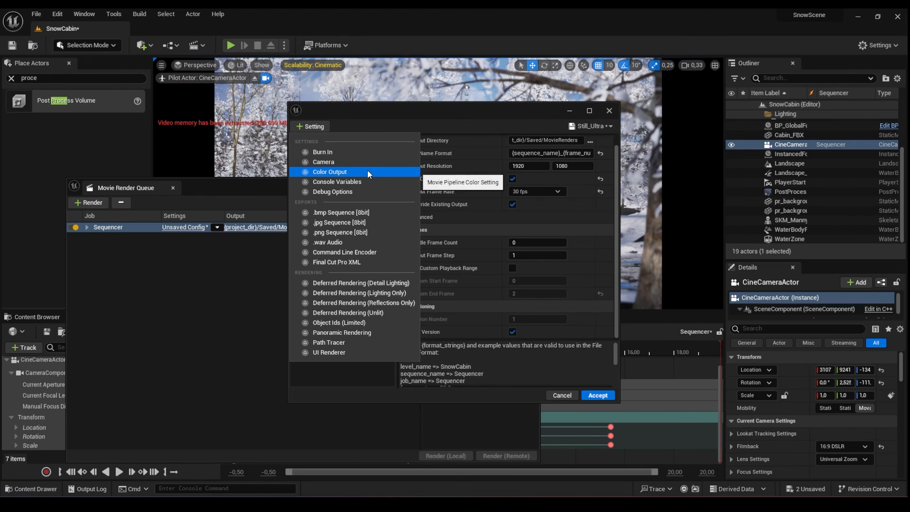
left_click(345, 183)
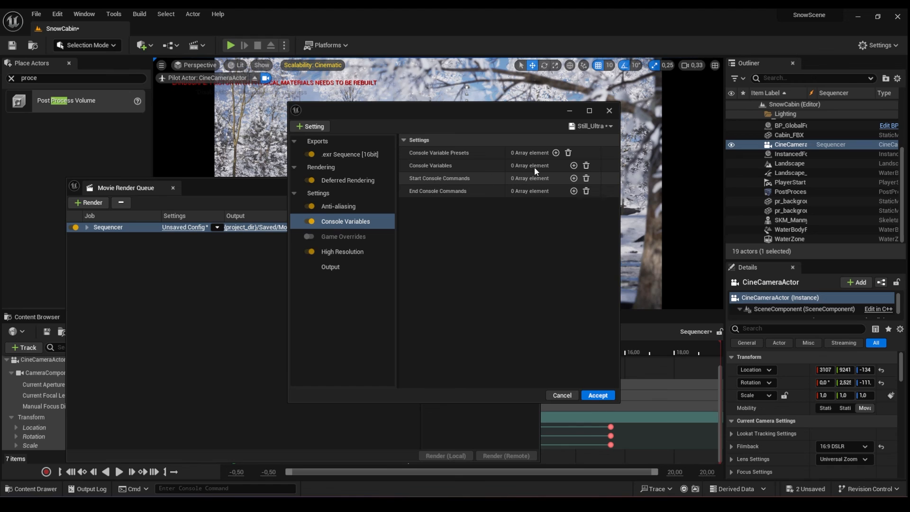
left_click(574, 165)
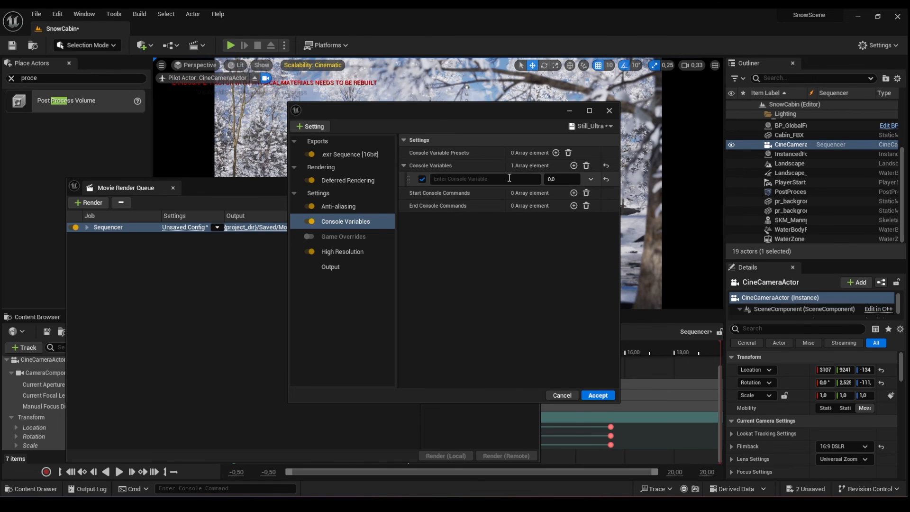
type("screenper")
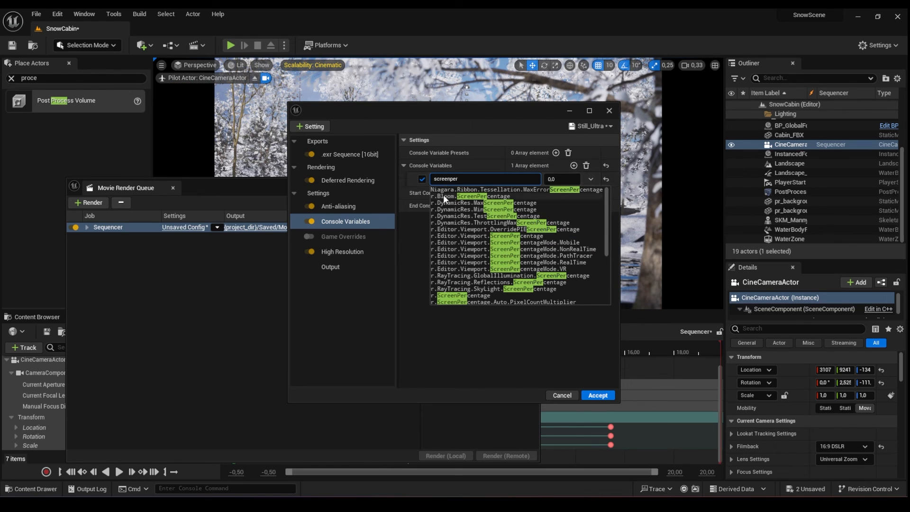
left_click(460, 295)
left_click(559, 179)
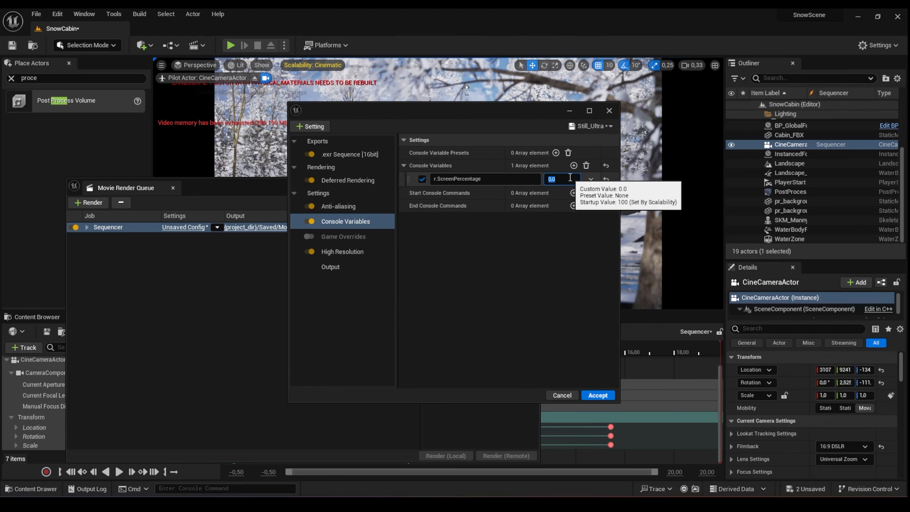
type("200")
Step: Save the level, accept the render configuration, and minimize the Movie Render Queue window
left_click_drag(472, 112, 309, 103)
key("ctrl+s")
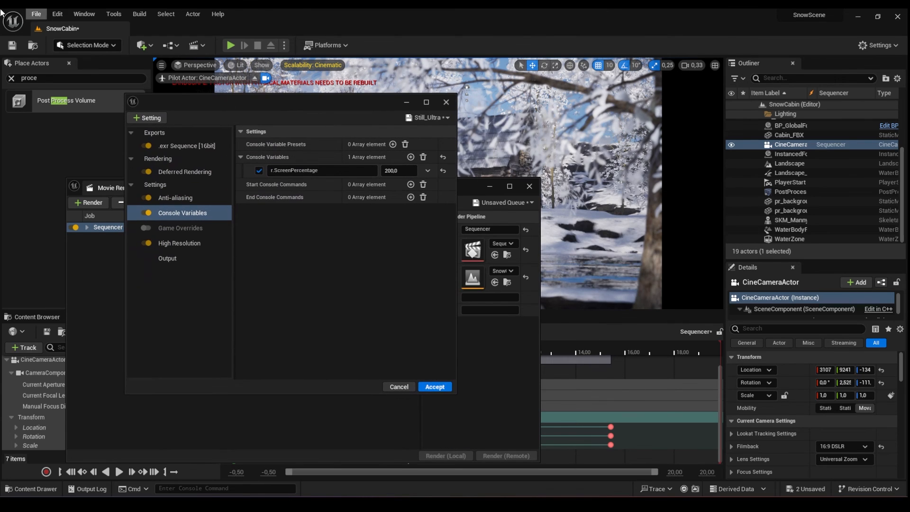
left_click(432, 387)
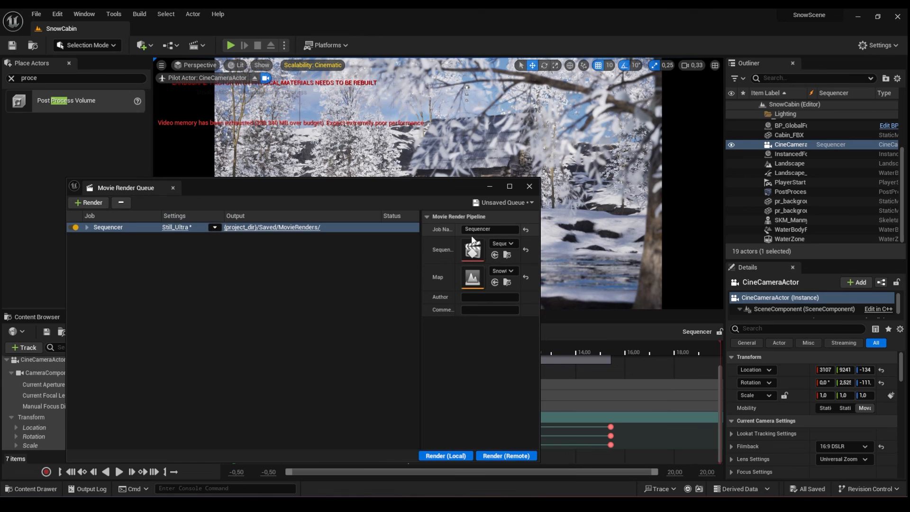
left_click(491, 187)
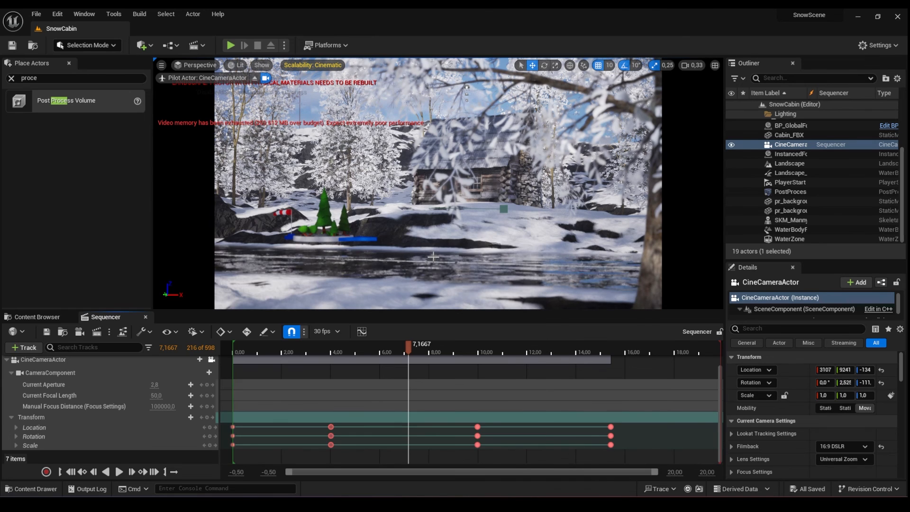